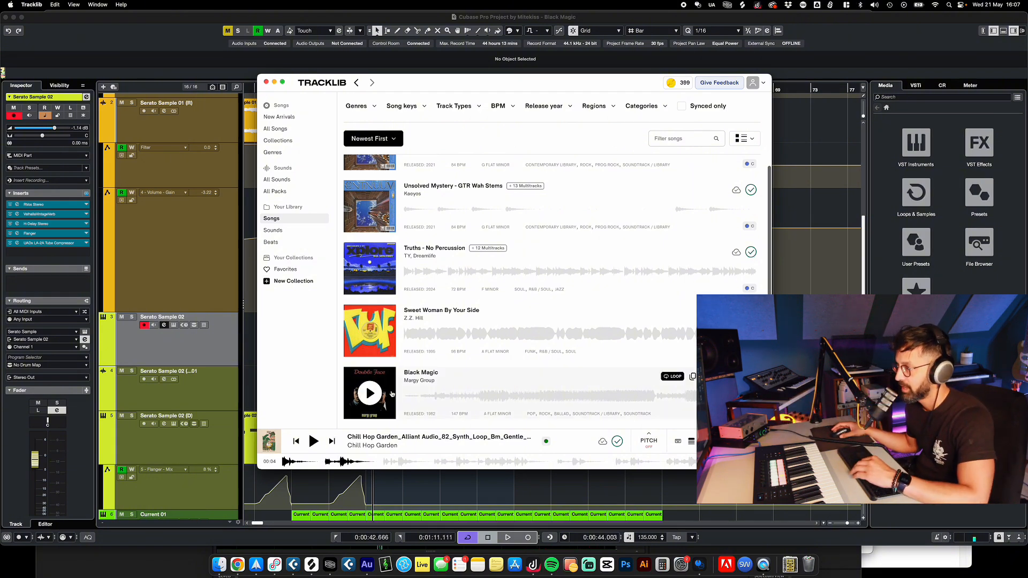
- Preview the song Black Magic from its middle and near its end, and open its song page
mouse_move(515, 369)
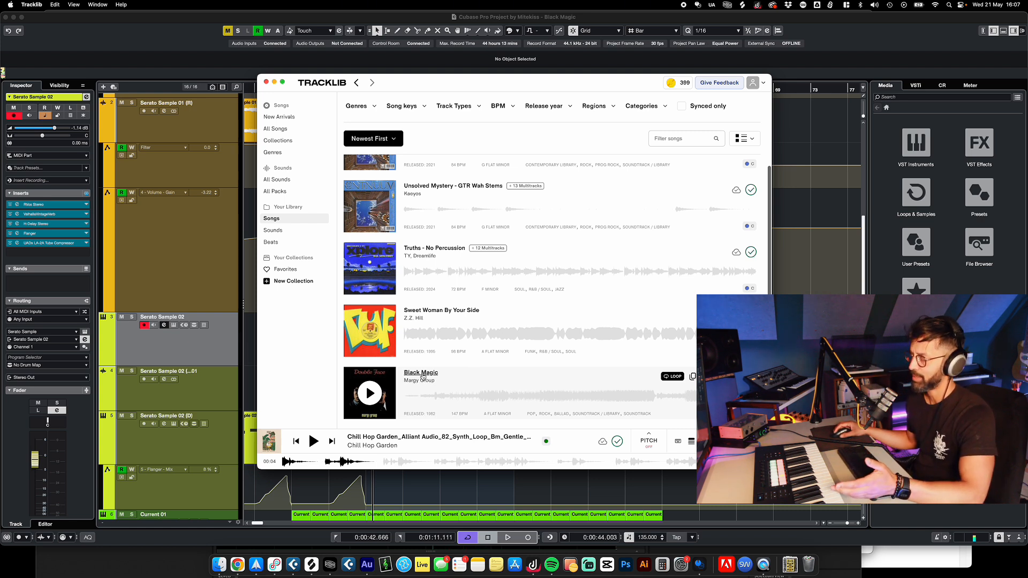
click(535, 396)
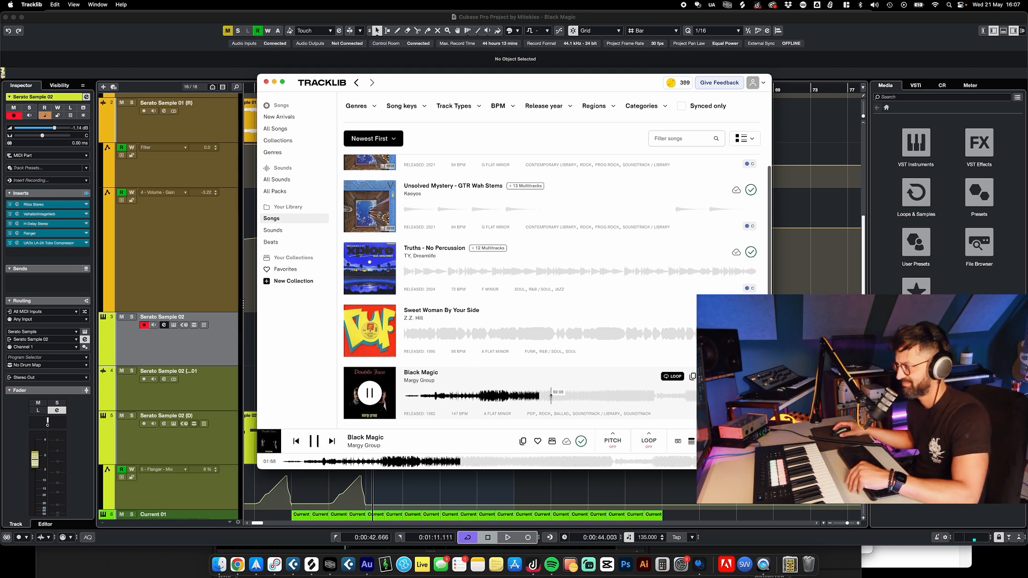
click(615, 398)
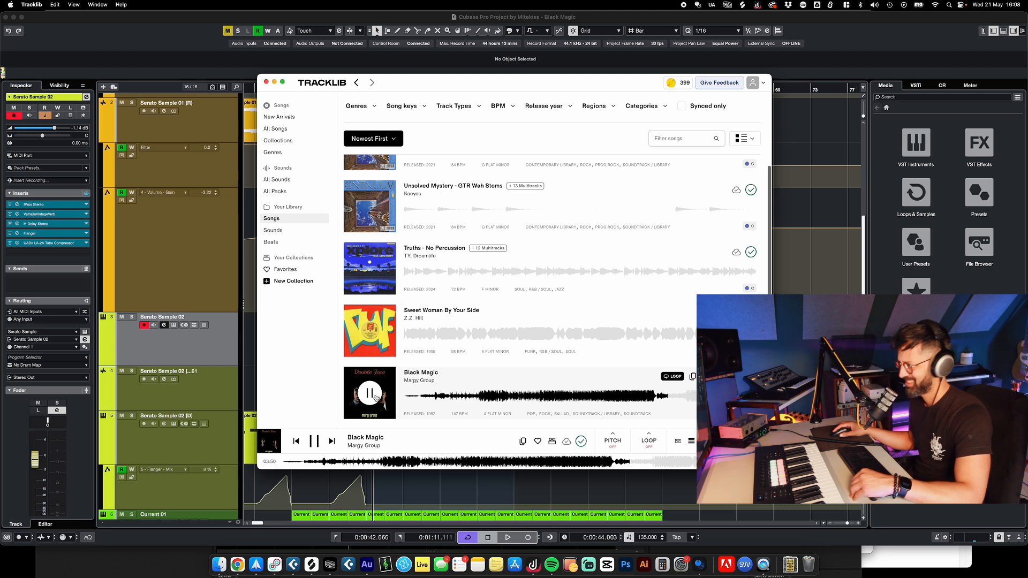
click(423, 372)
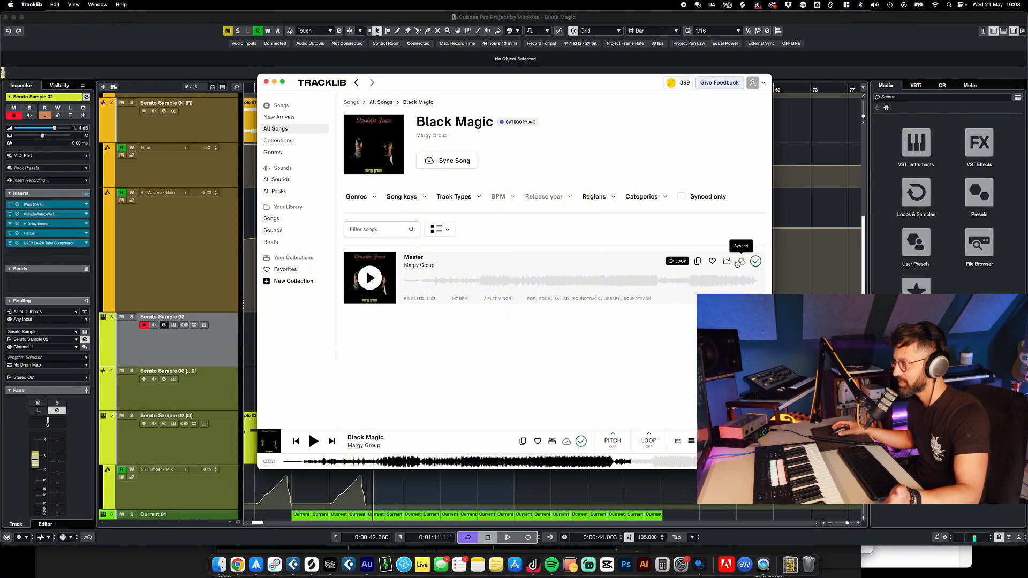
- Switch to the Cubase project, move the Serato Sample window aside and select the soloed Serato Sample 01 track
click(803, 273)
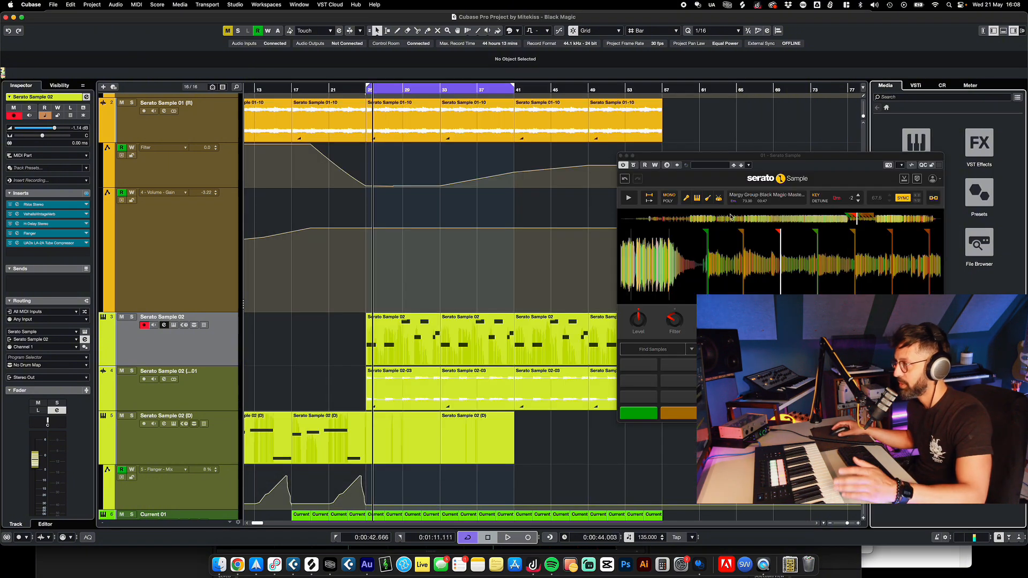
drag(729, 158, 526, 199)
scroll(208, 166, up, 5)
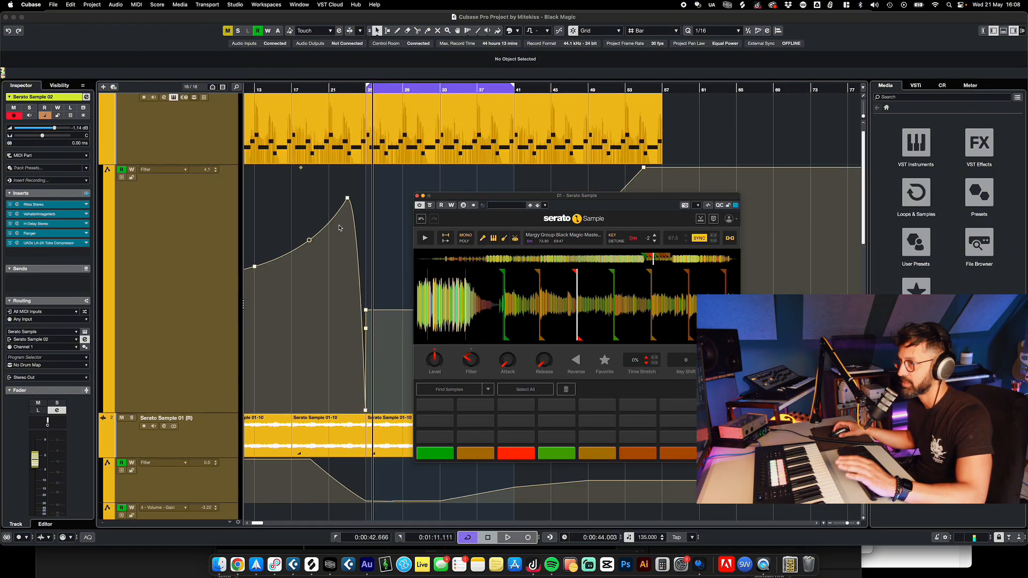
click(208, 165)
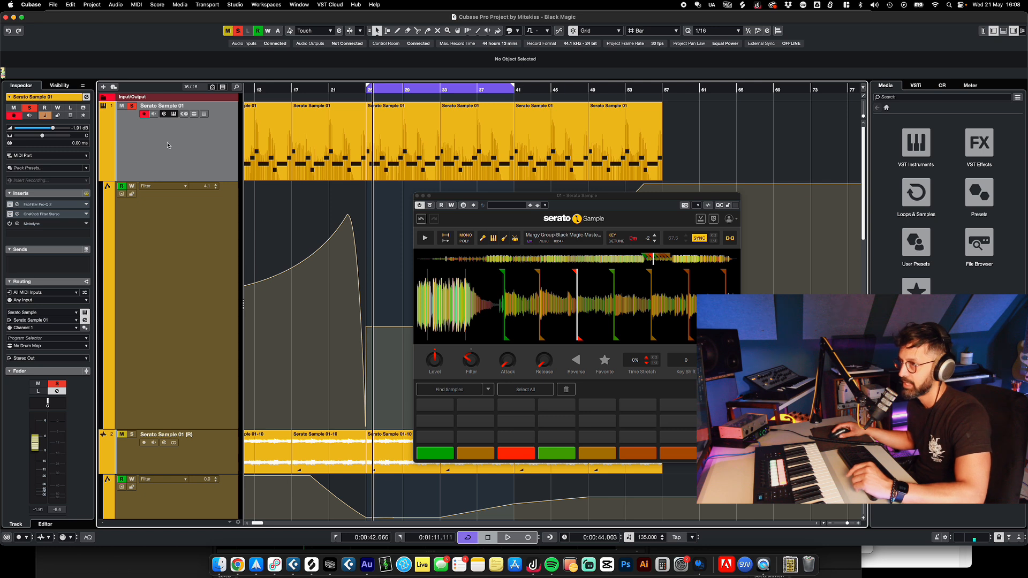
- Turn off Serato Sample's tempo sync, reset the key shift to 0 and audition the original song before the first cue
click(700, 239)
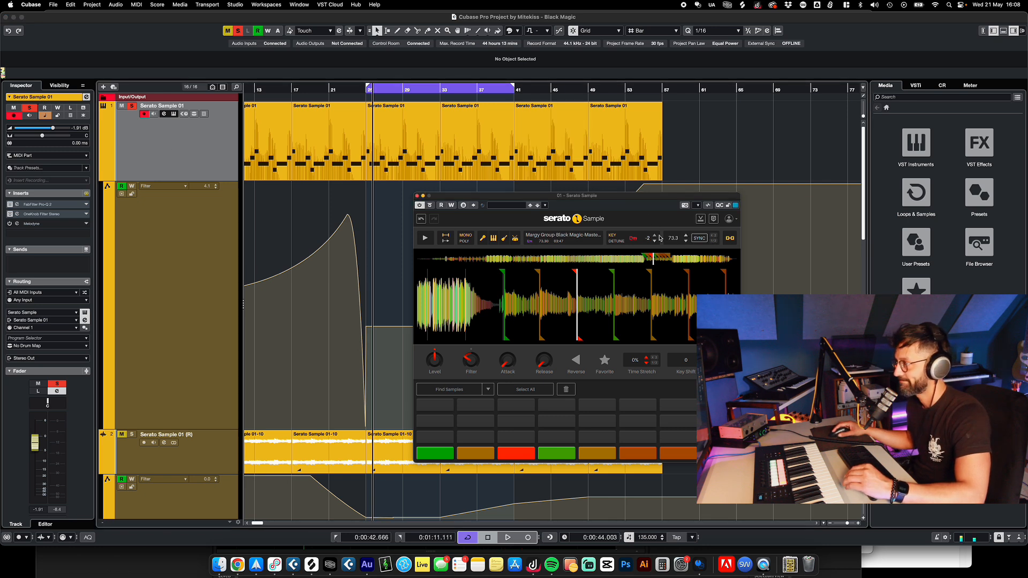
click(636, 260)
click(422, 240)
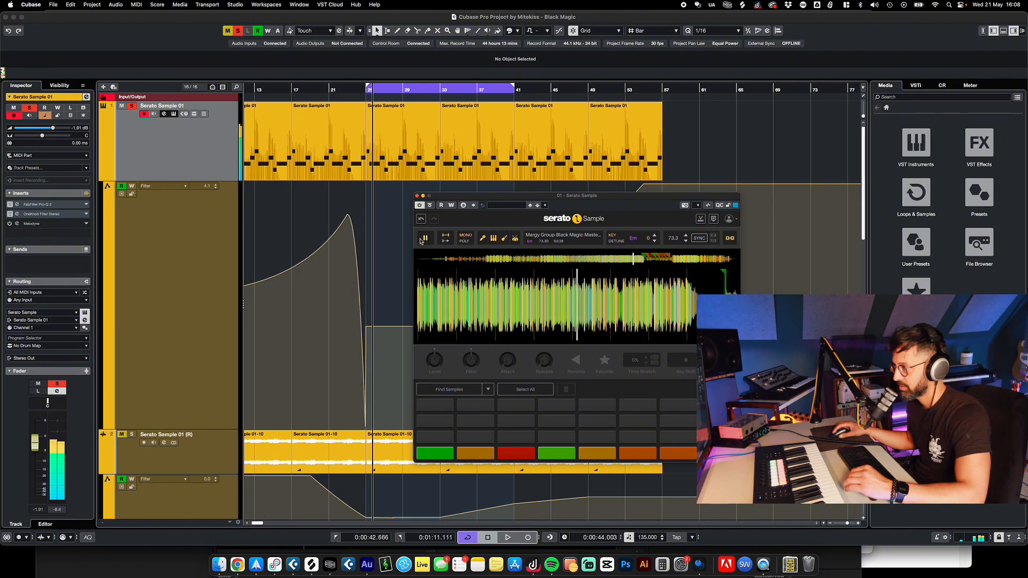
drag(639, 288, 571, 307)
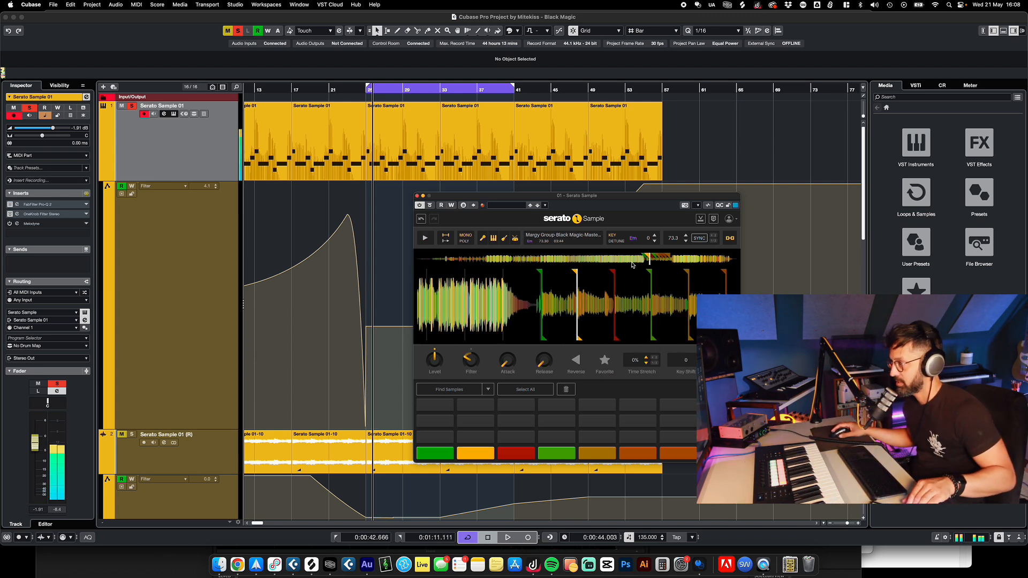
- Set the first pad's filter to its centre position and play the Serato Sample 01 track from bar 25
click(167, 165)
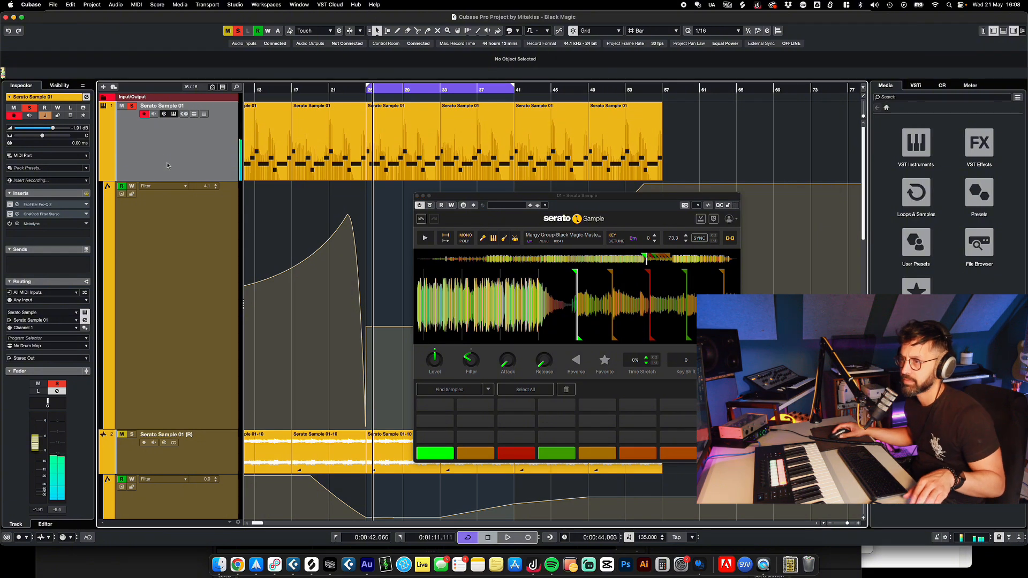
drag(474, 369, 474, 353)
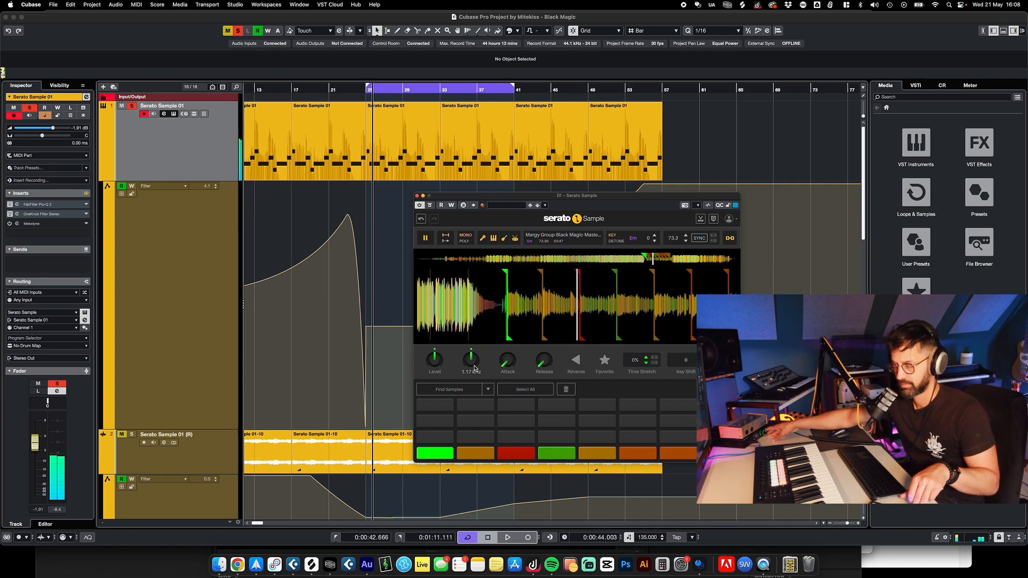
key(h)
key(h)
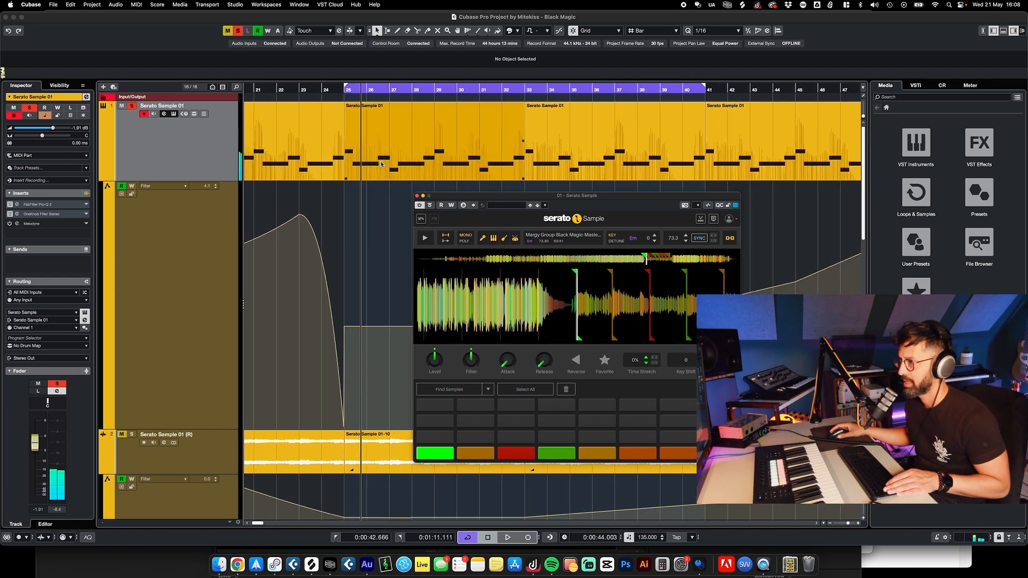
double_click(341, 91)
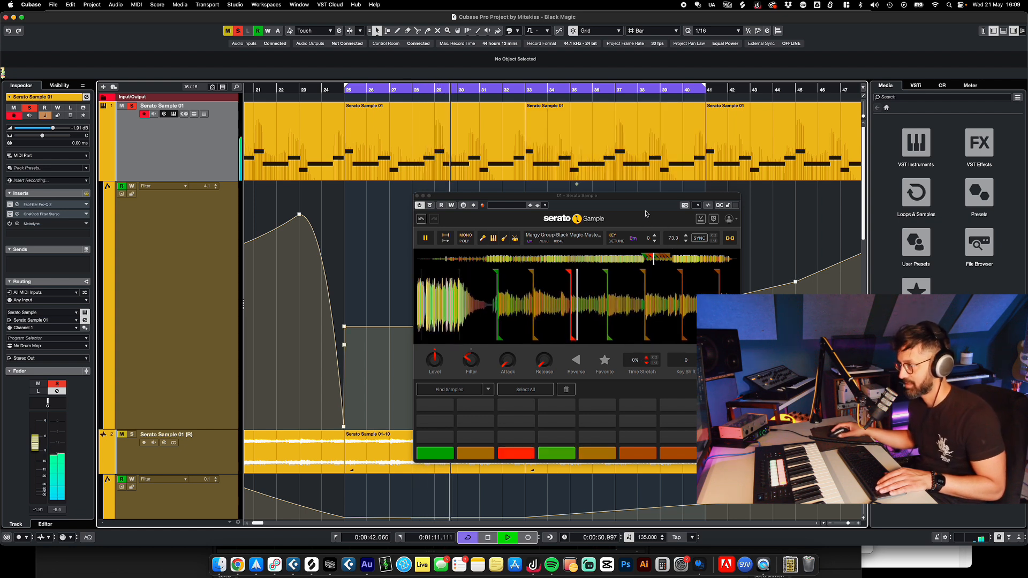
- Set the sample's key shift to -2 with tempo sync on, replay it from bar 25 and close the Serato Sample window
click(655, 241)
click(655, 241)
key(space)
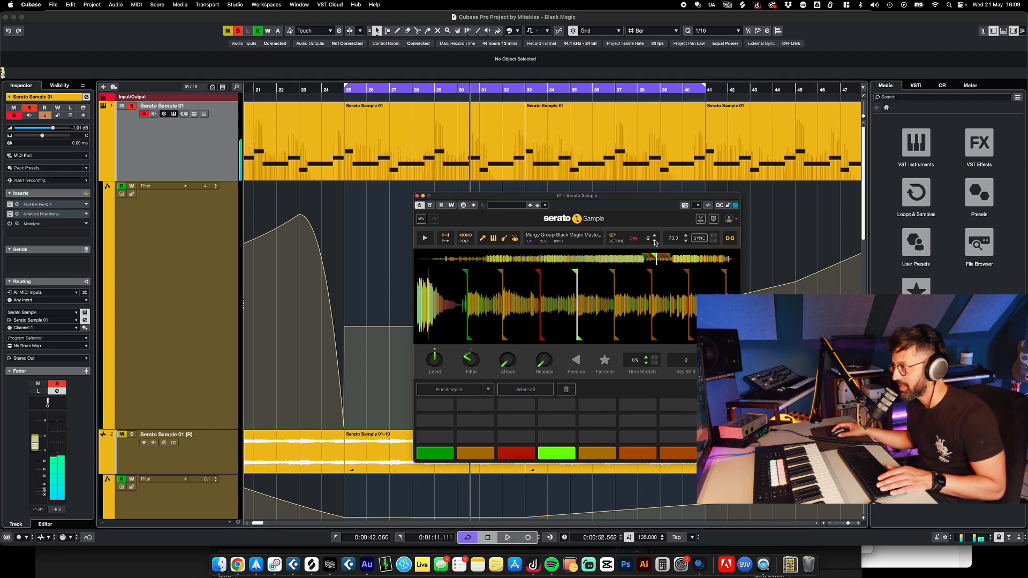
click(356, 96)
key(space)
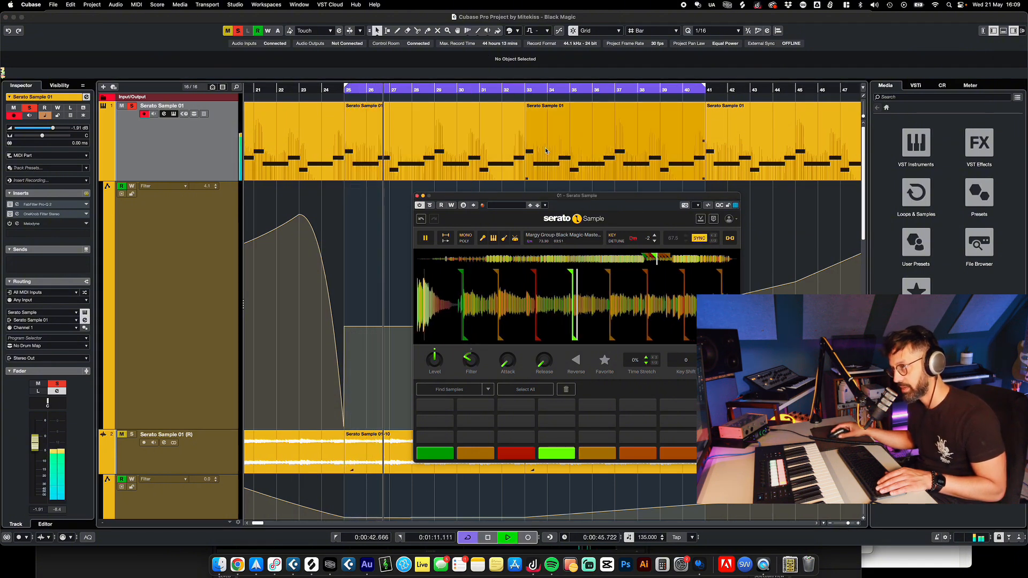
click(419, 196)
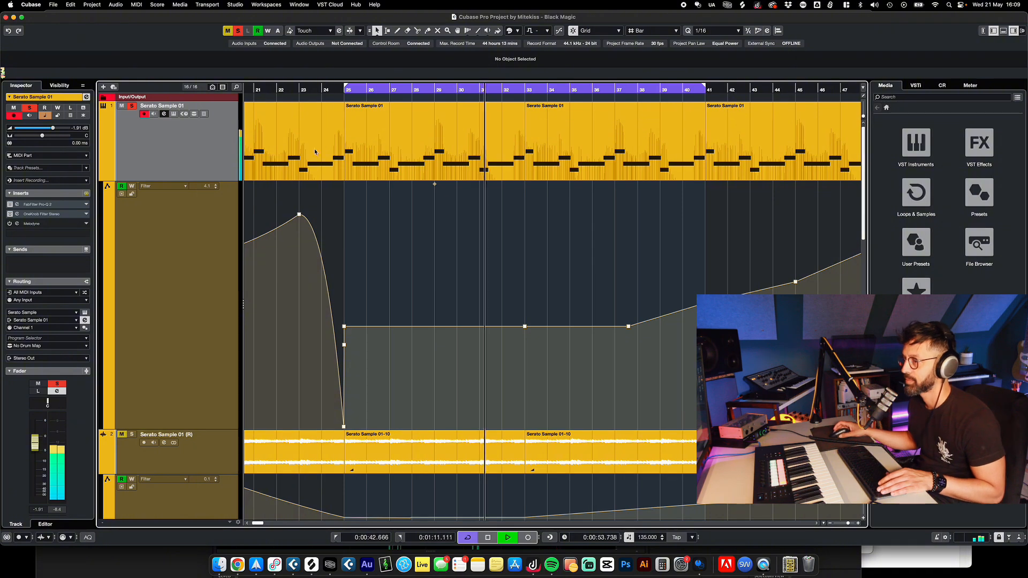
- Solo the tp_mg_kick_brick track and play it from bar 25
scroll(319, 126, down, 10)
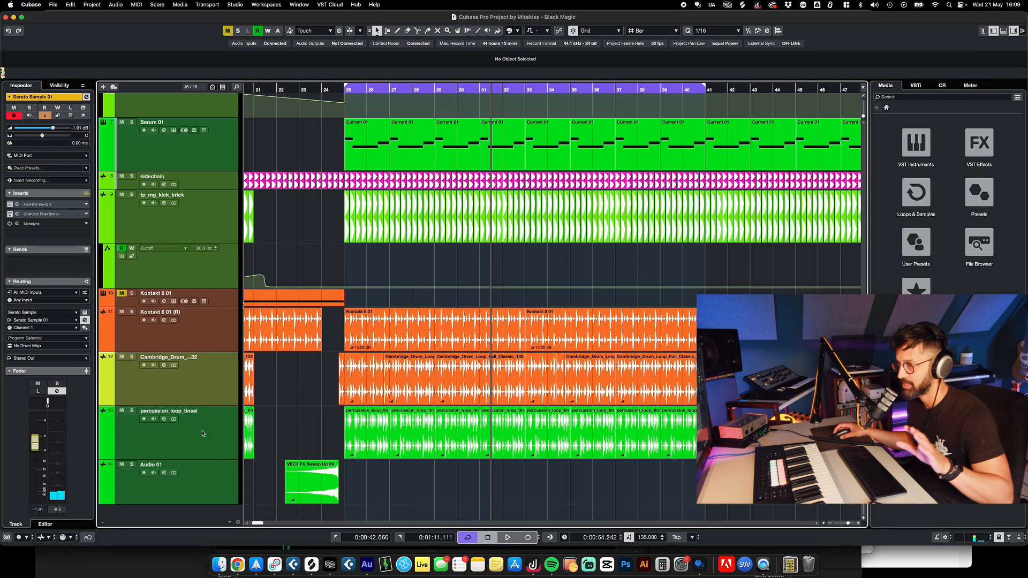
click(202, 433)
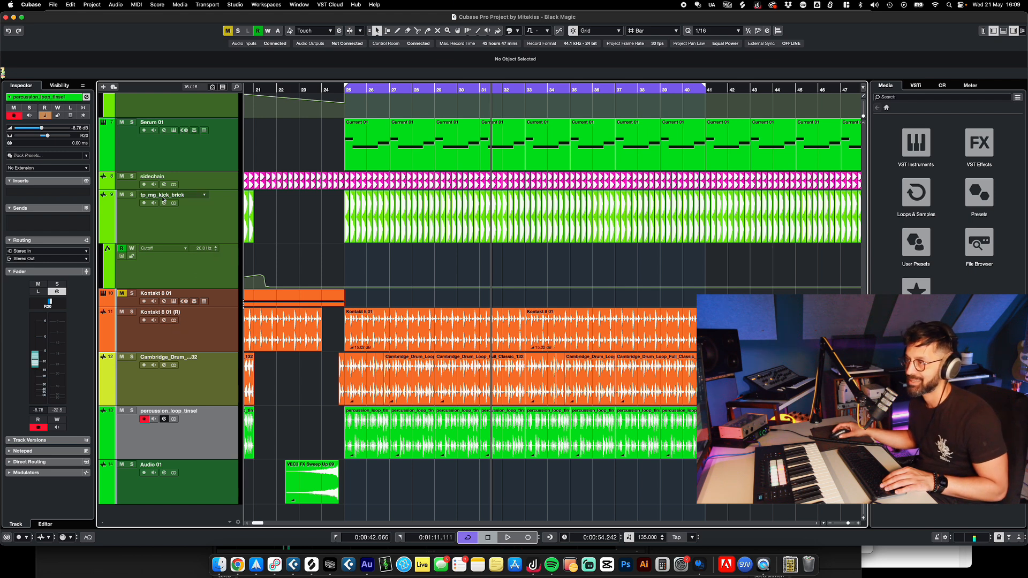
click(325, 229)
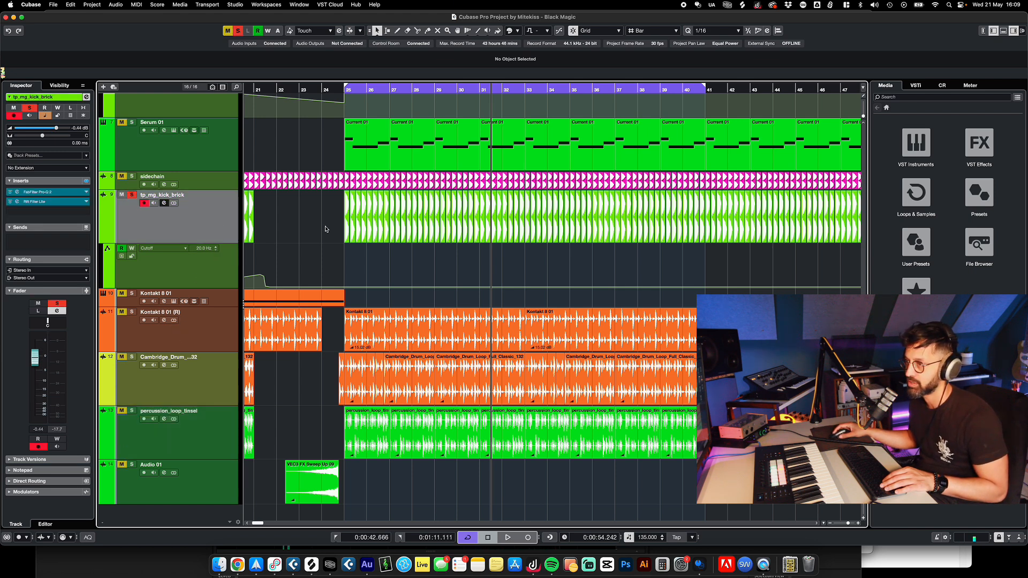
click(347, 90)
key(space)
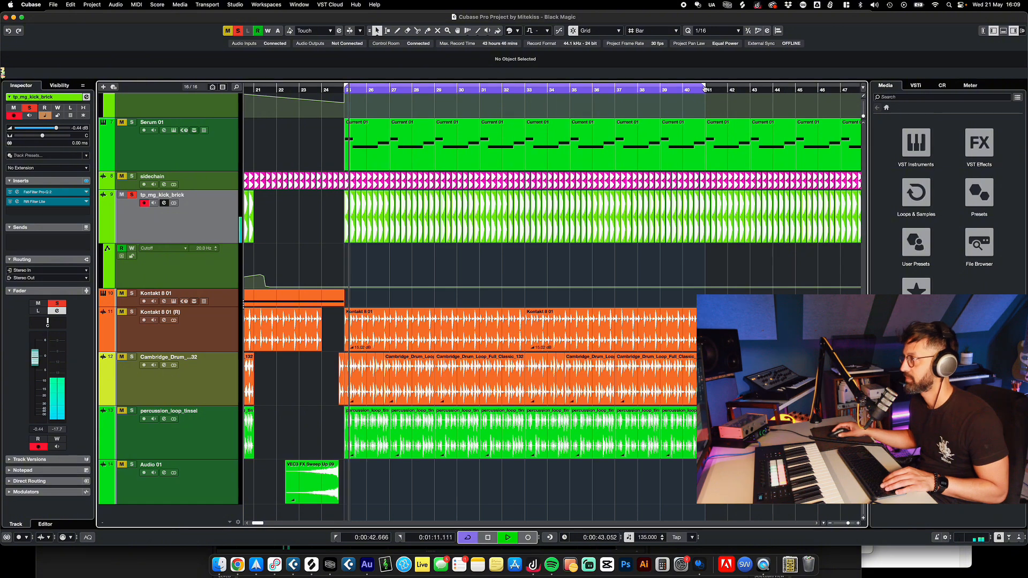
- Shorten the loop range to bars 25 to 29
drag(704, 85, 434, 118)
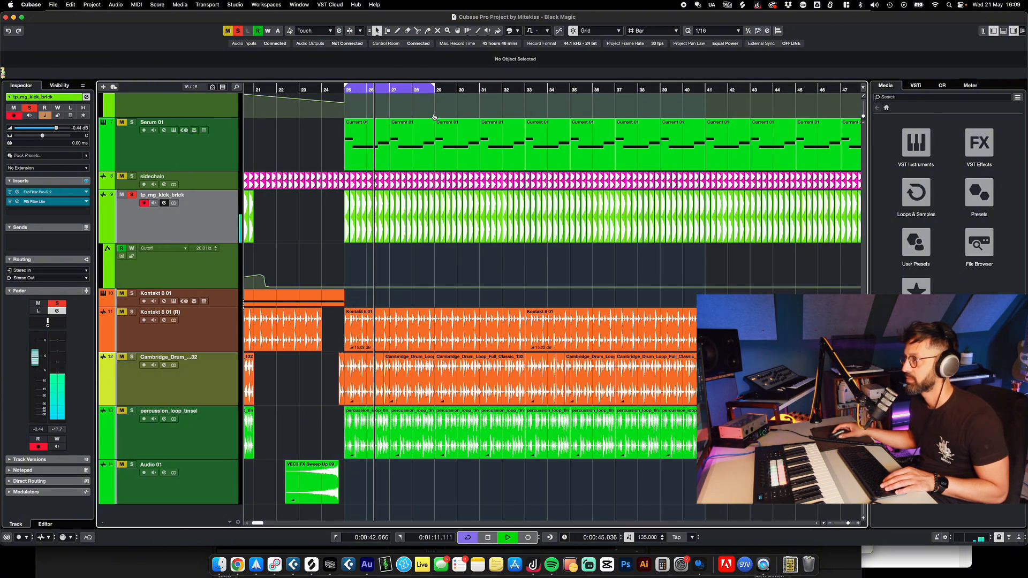
scroll(383, 197, up, 4)
scroll(383, 196, up, 5)
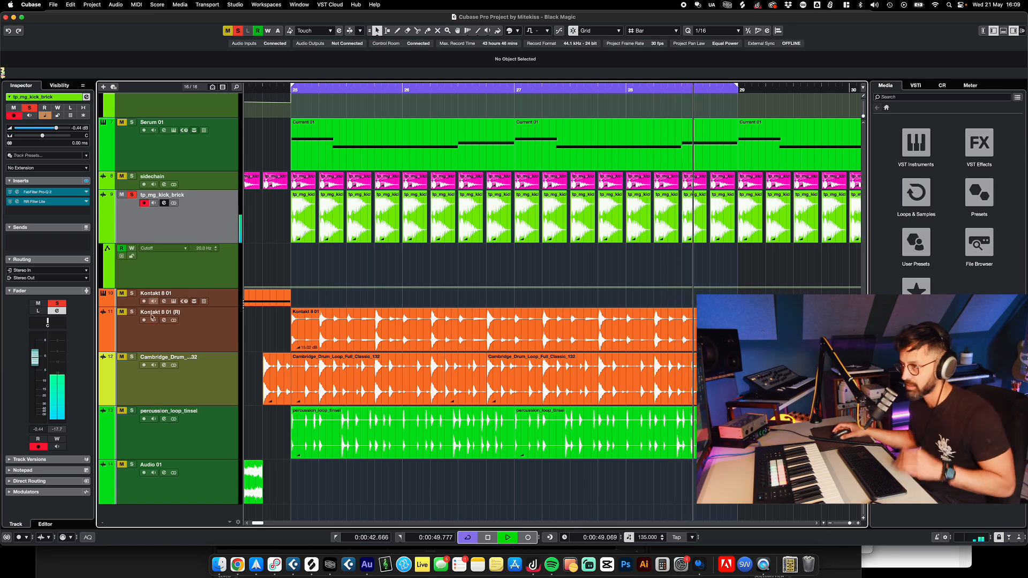
- Solo the percussion_loop_tinsel and Cambridge drum loop tracks alongside the kick during playback
click(132, 410)
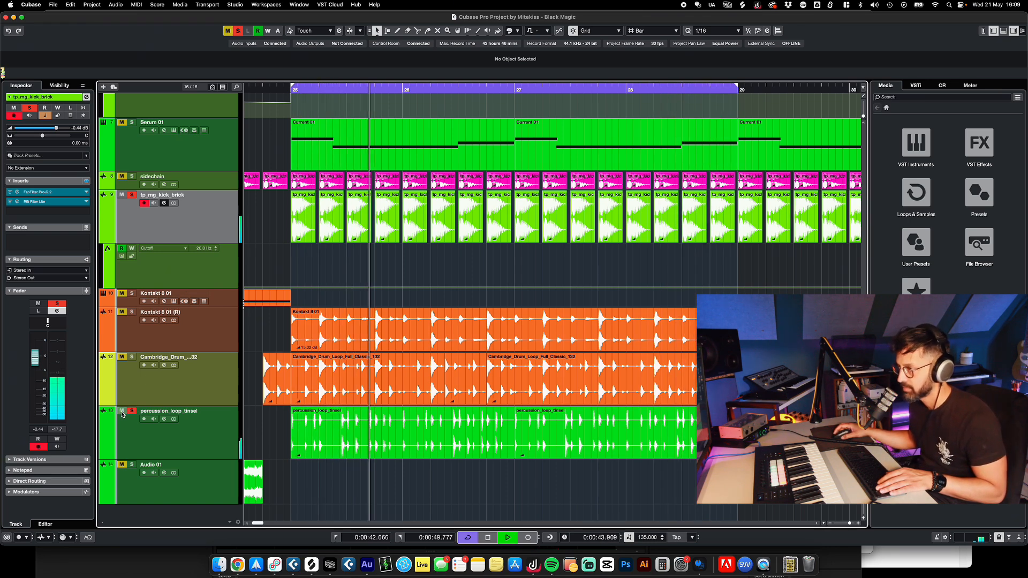
click(132, 357)
click(134, 383)
click(138, 435)
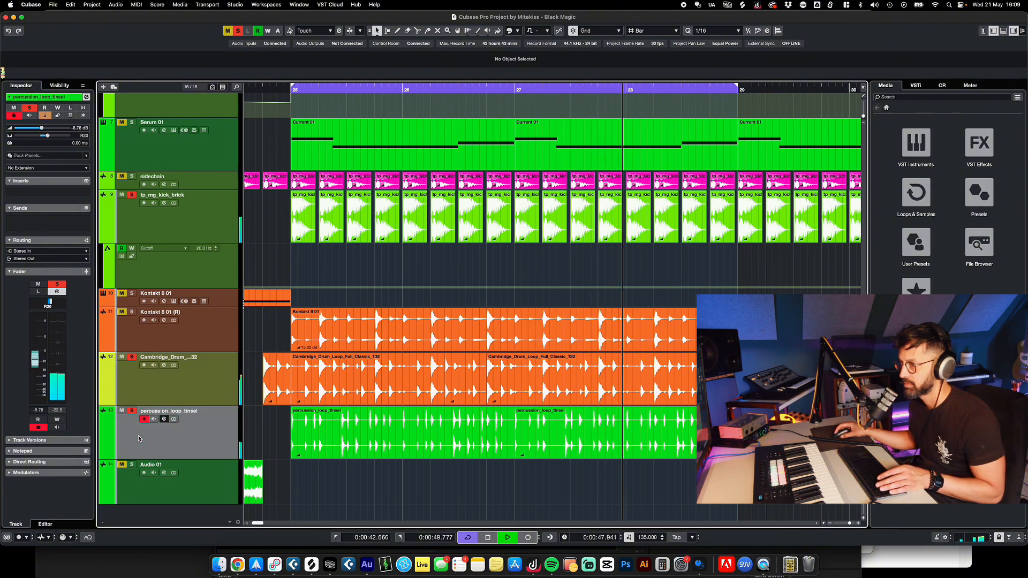
click(141, 403)
click(140, 409)
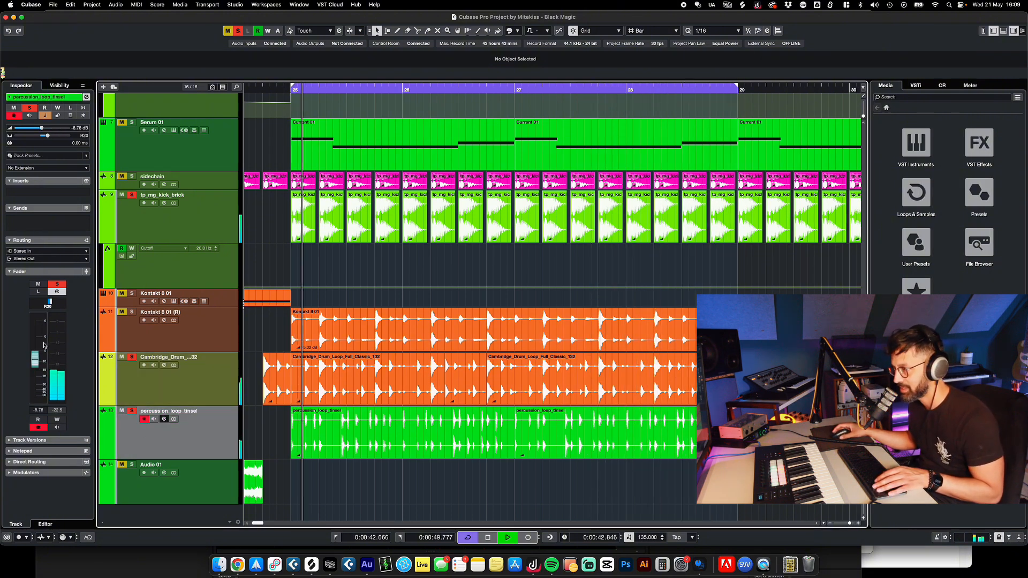
click(179, 224)
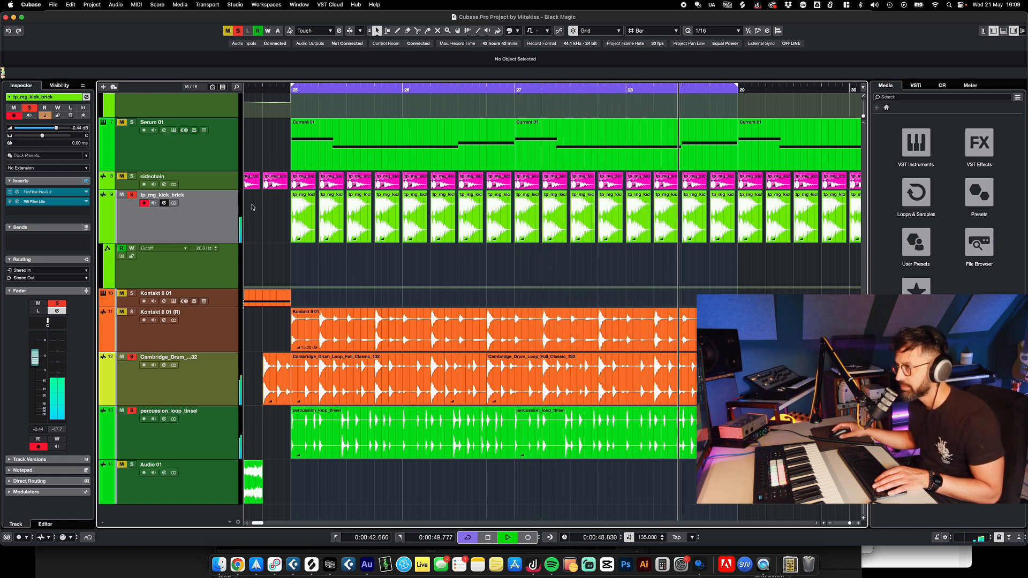
- Audition the Serato Sample 01 track with the soloed drums and inspect its filter automation at bar 25
scroll(147, 160, up, 10)
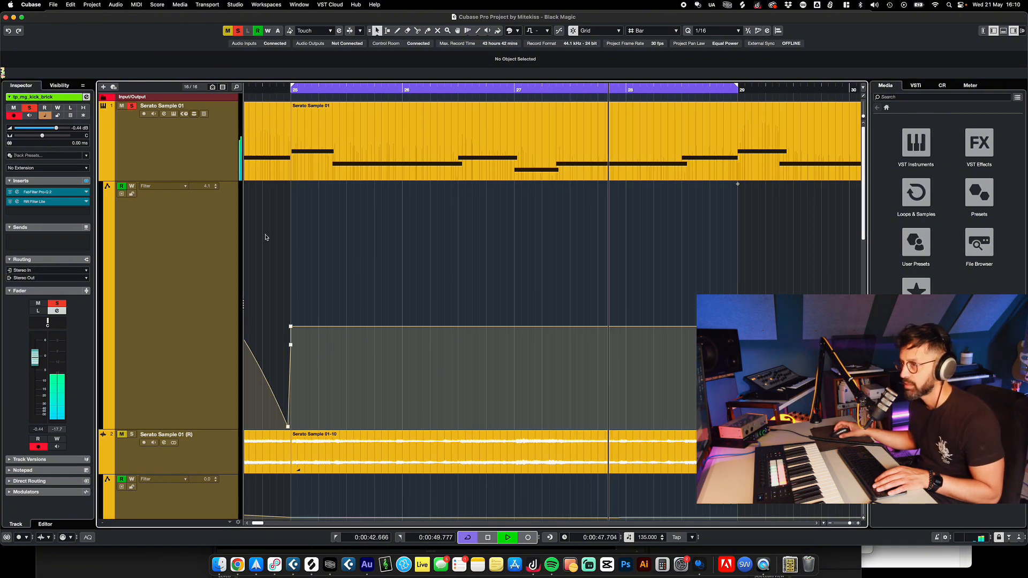
scroll(358, 227, down, 2)
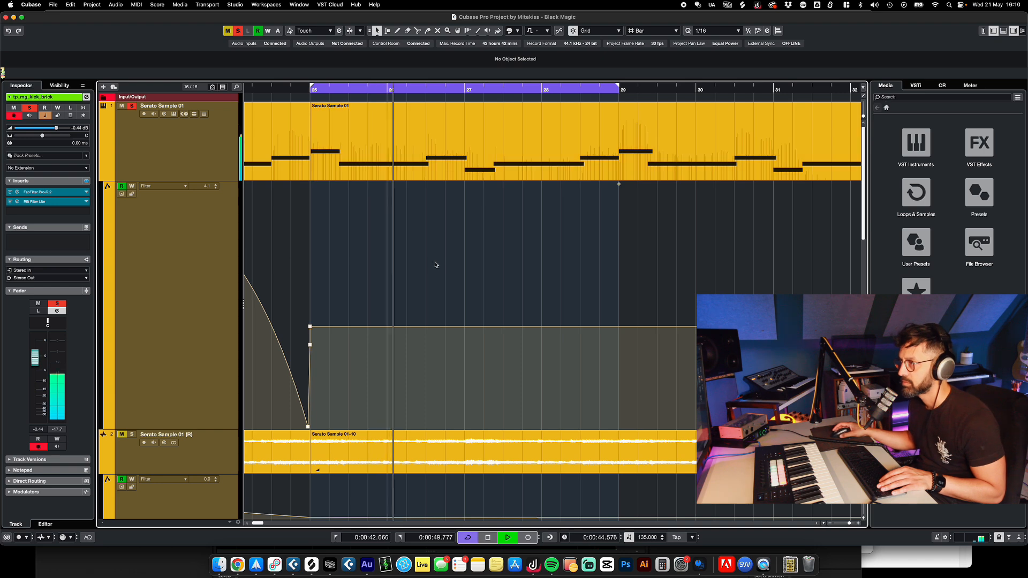
click(224, 153)
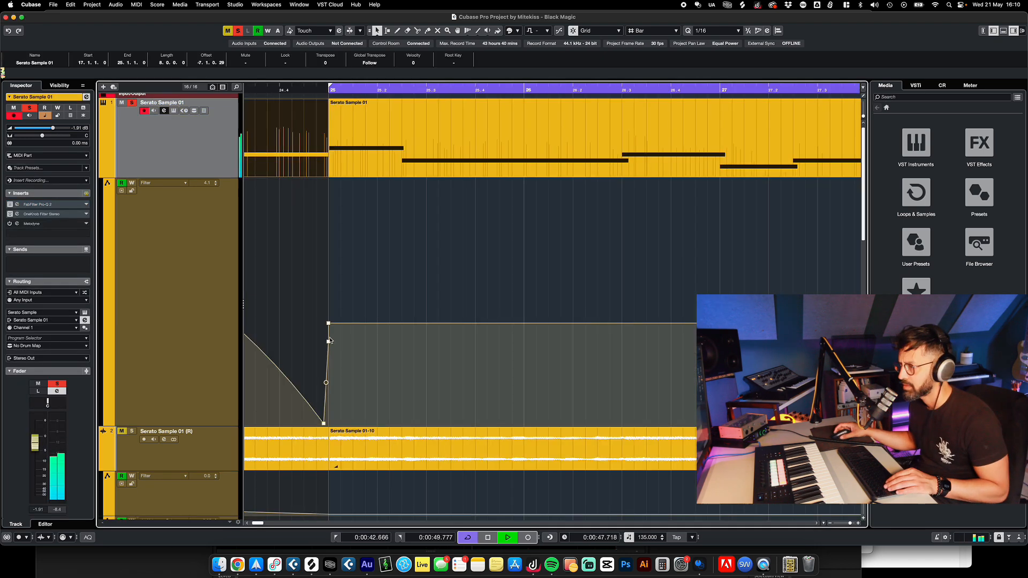
click(328, 343)
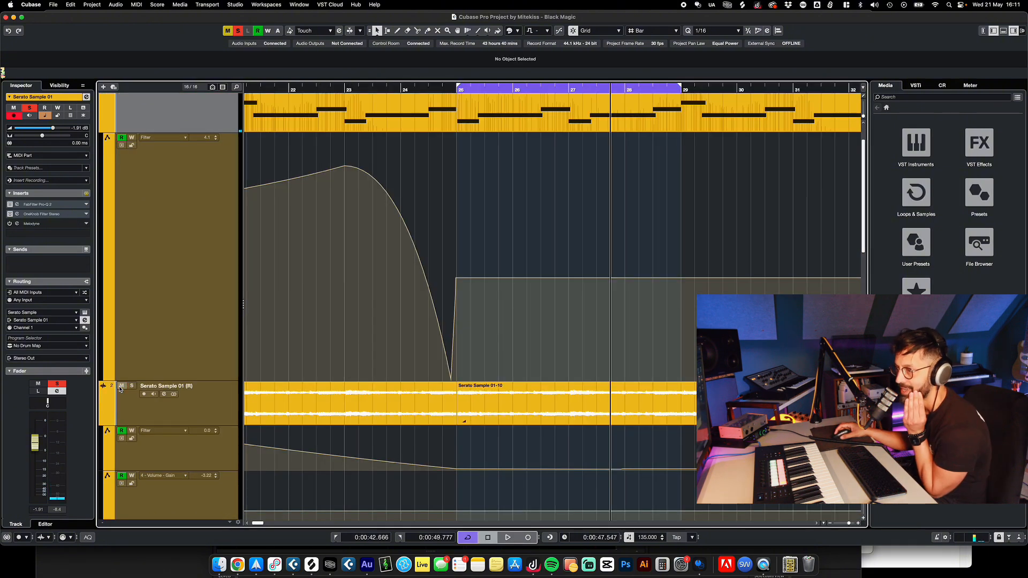
- Solo Serato Sample 01 (R) as well, enable the inserts on Serato Sample 01 and bypass those on Serato Sample 01 (R)
scroll(154, 149, up, 3)
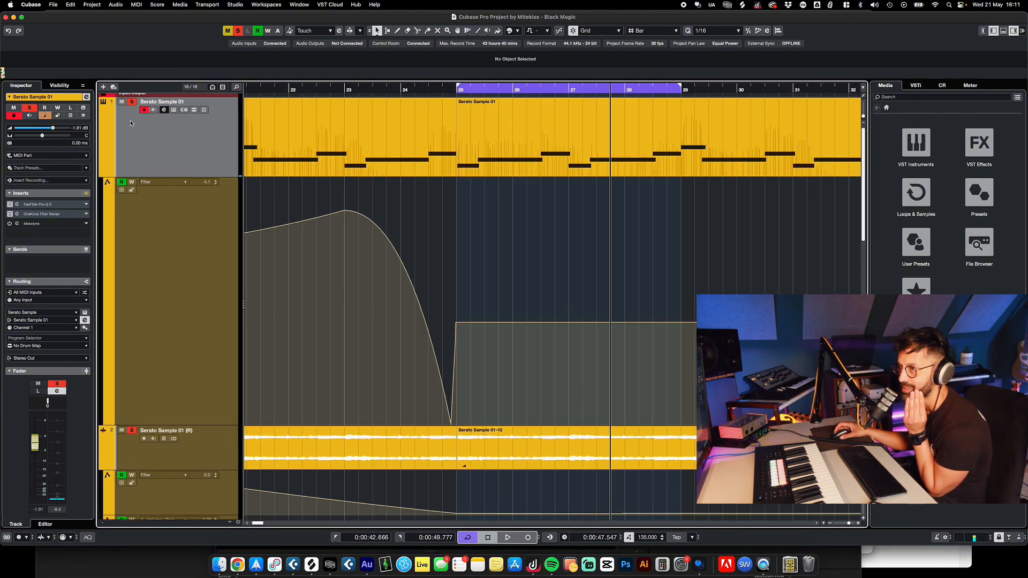
click(85, 194)
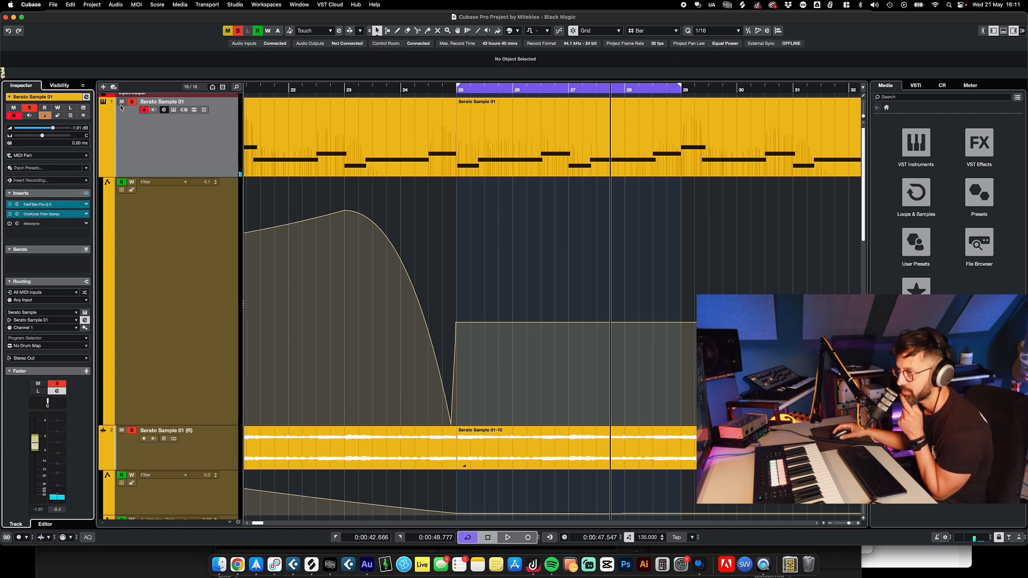
click(135, 449)
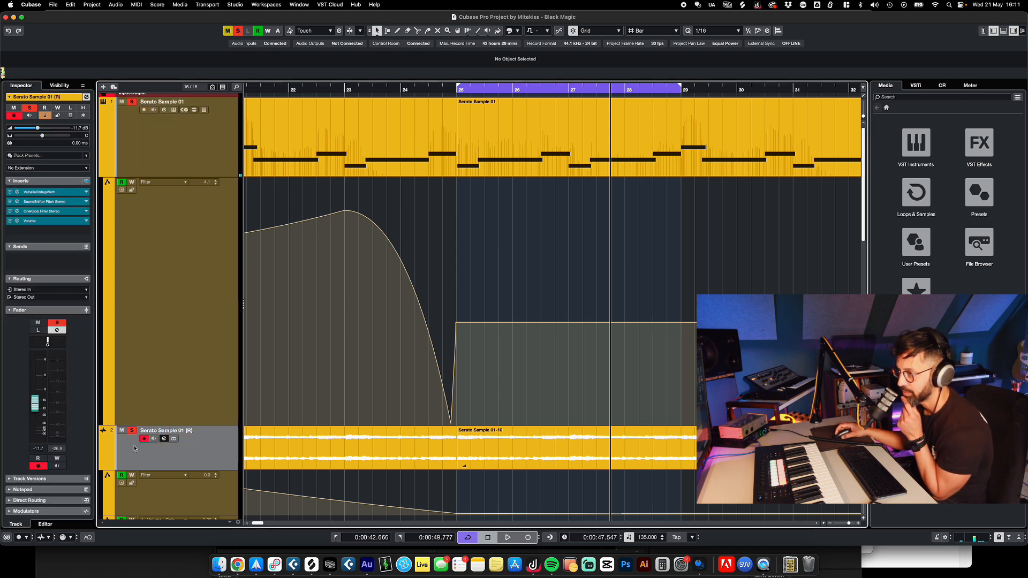
click(86, 181)
- Play the Serato Sample 01 (R) clip from bar 25 with its reverb and pitch inserts enabled and inspect the ValhallaVintageVerb settings
click(550, 446)
scroll(632, 345, down, 3)
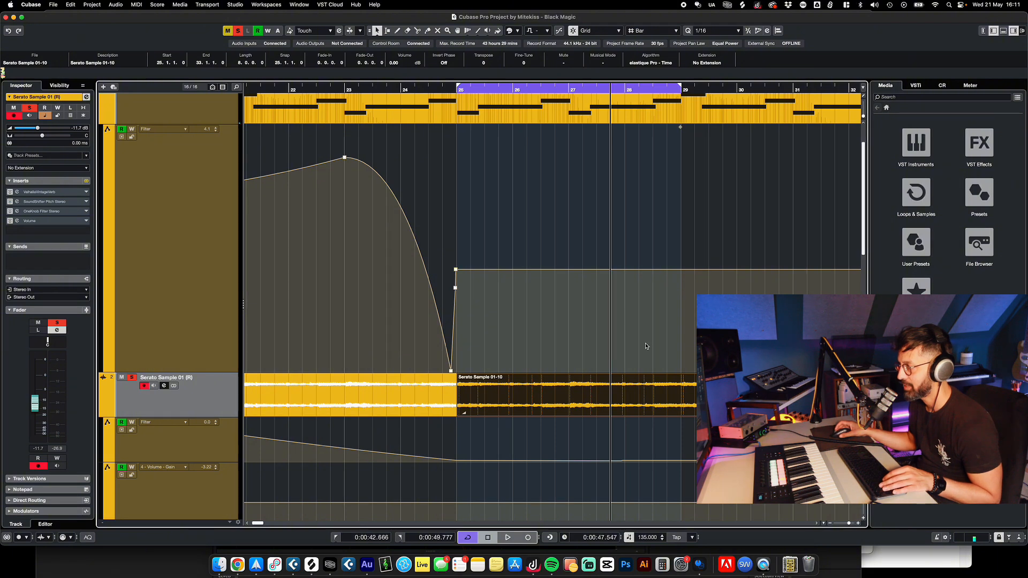
scroll(645, 346, right, 3)
key(space)
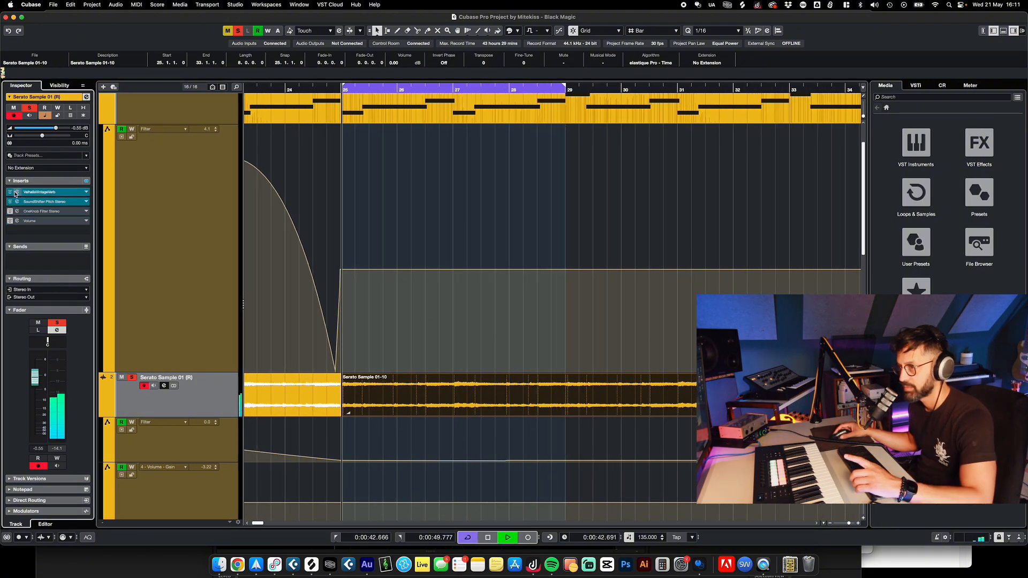
click(39, 193)
drag(509, 282, 550, 190)
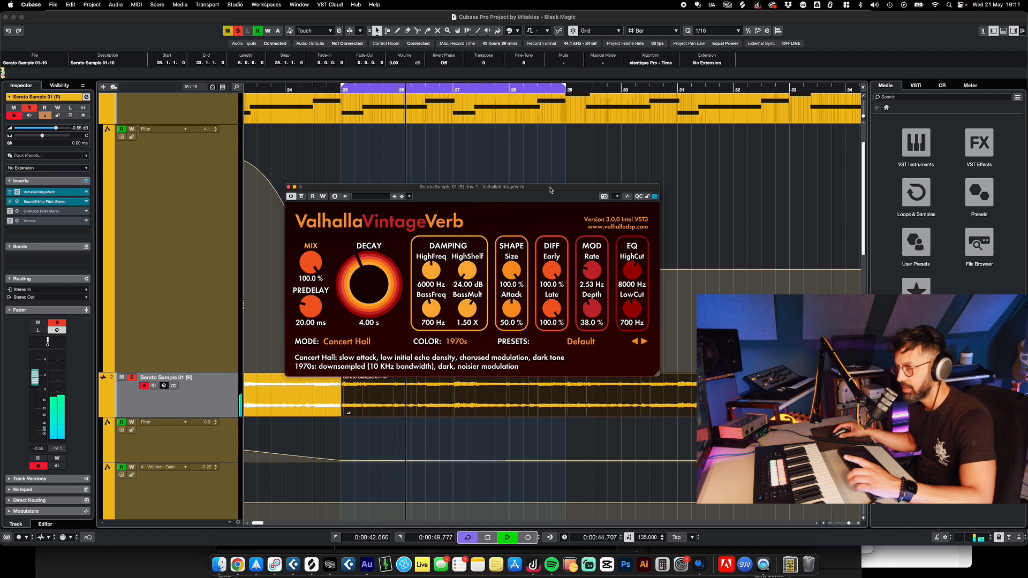
click(288, 188)
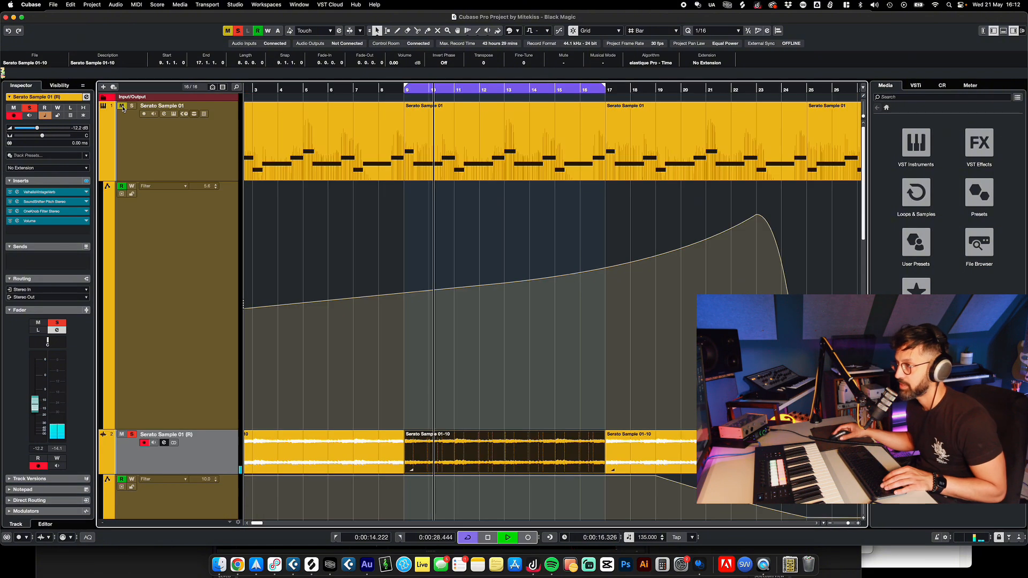
- Solo Serato Sample 01 alongside its resampled copy at bar 9 and examine the filter automation across the whole arrangement
click(122, 107)
scroll(466, 317, down, 3)
key(g)
key(g)
key(g)
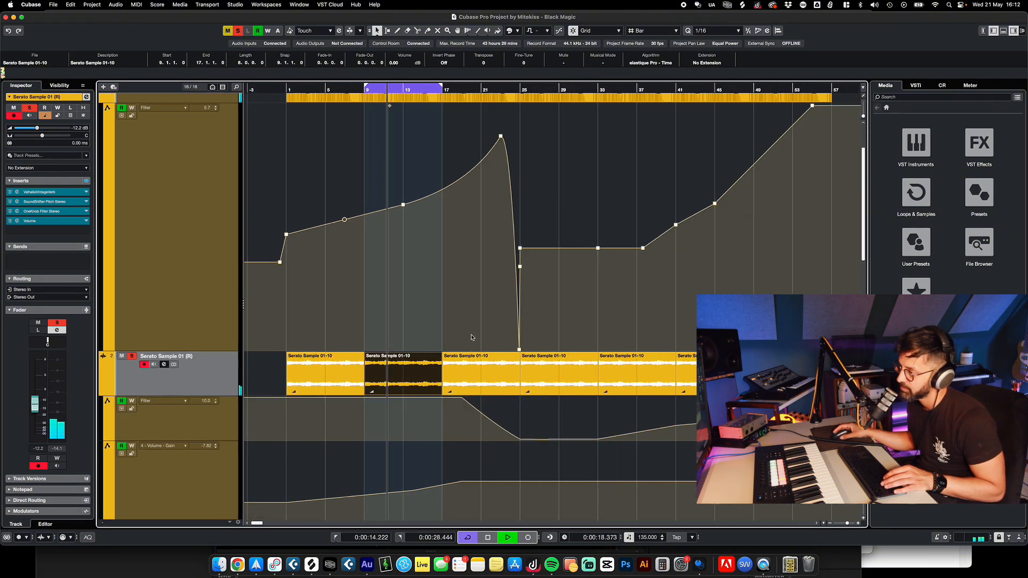
scroll(471, 337, up, 3)
scroll(543, 389, right, 3)
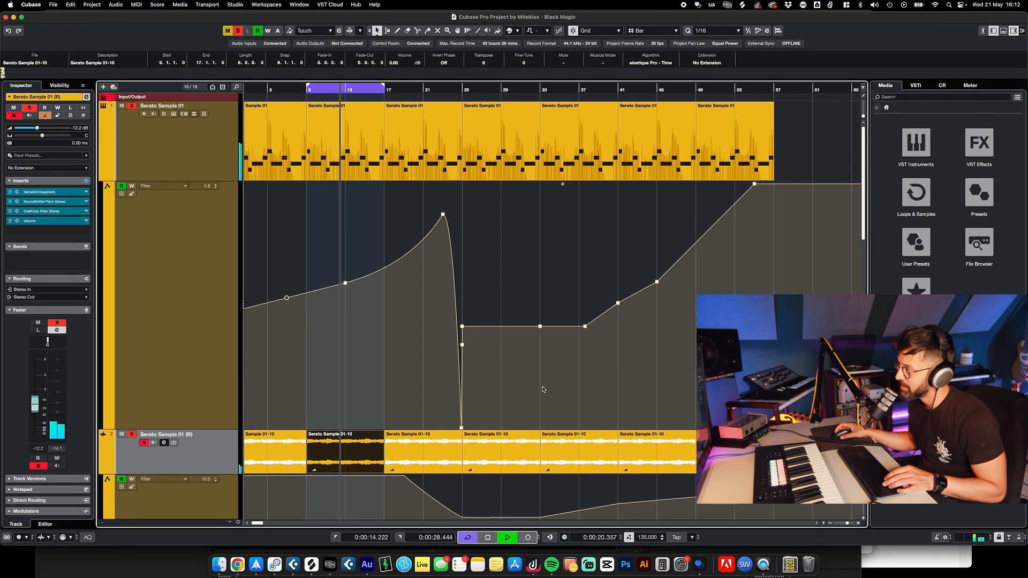
scroll(542, 389, left, 3)
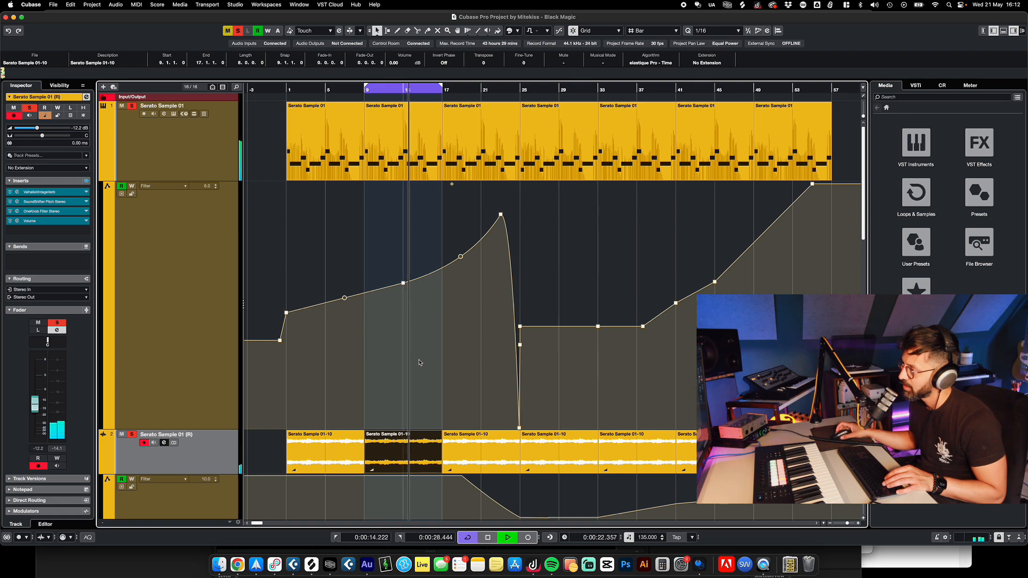
- Solo the Kontakt 8 01 (R) drum track and audition it from the start of the song
scroll(415, 321, down, 10)
scroll(411, 340, down, 5)
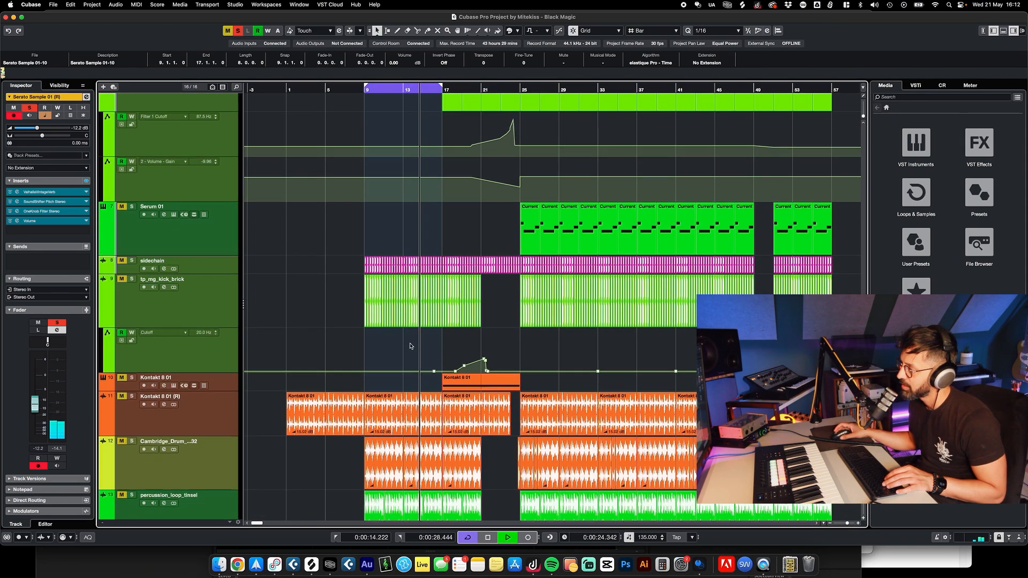
click(509, 346)
scroll(567, 364, right, 6)
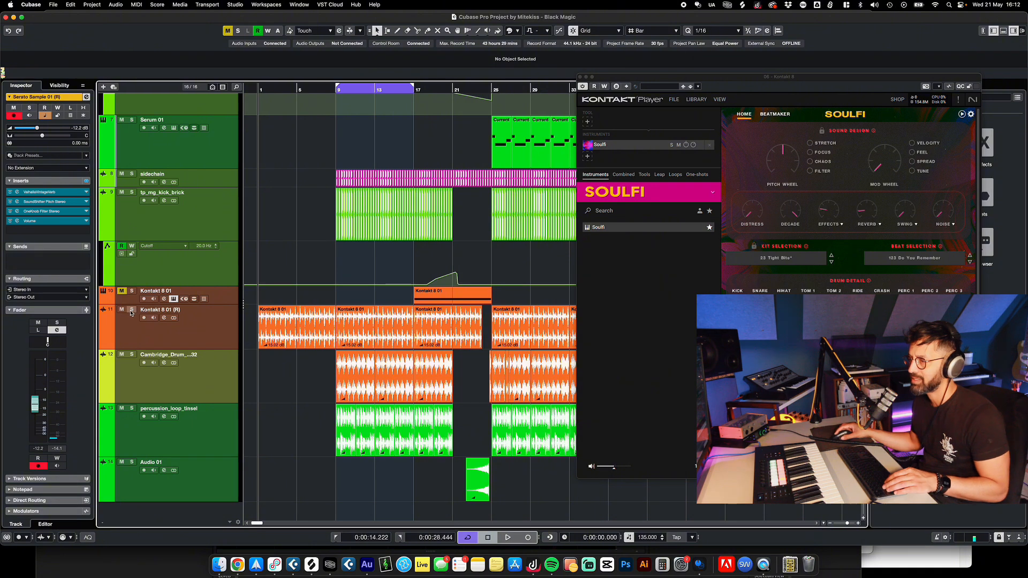
click(131, 310)
scroll(295, 368, up, 3)
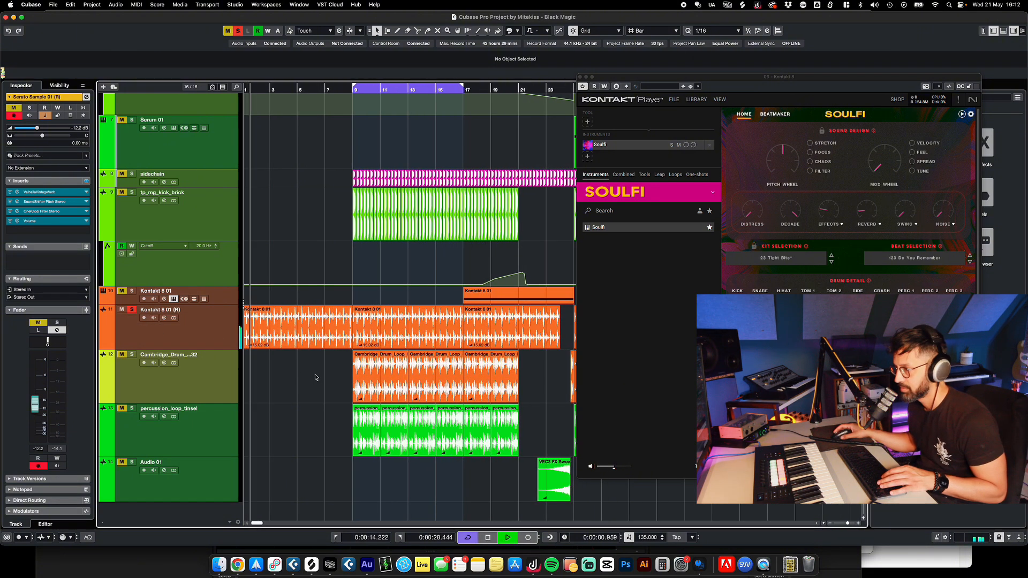
scroll(316, 378, left, 3)
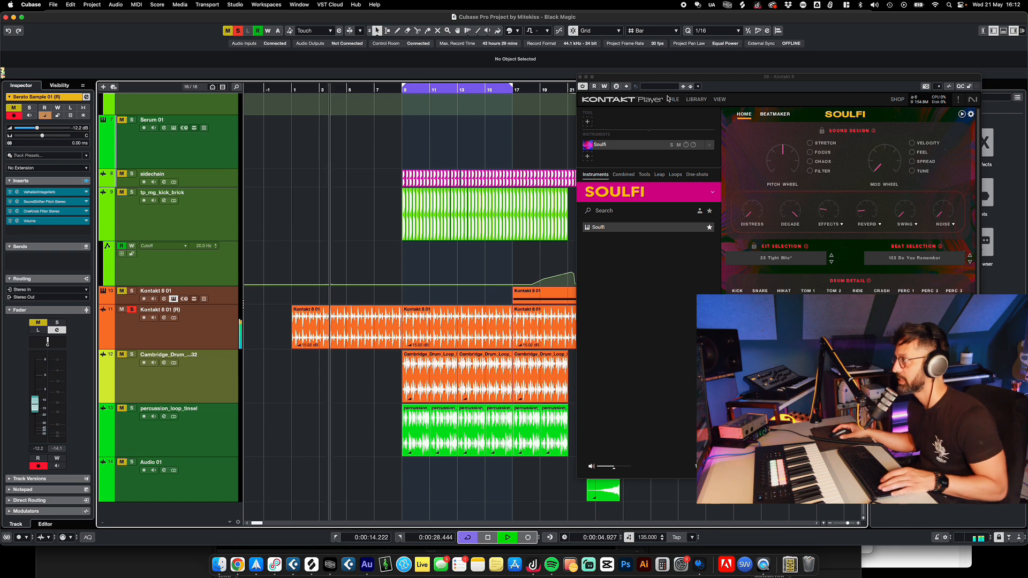
- Move the Kontakt 8 window into full view, stop playback and solo the Kontakt 8 01 track to audition the Soulfi kit
drag(778, 79, 652, 82)
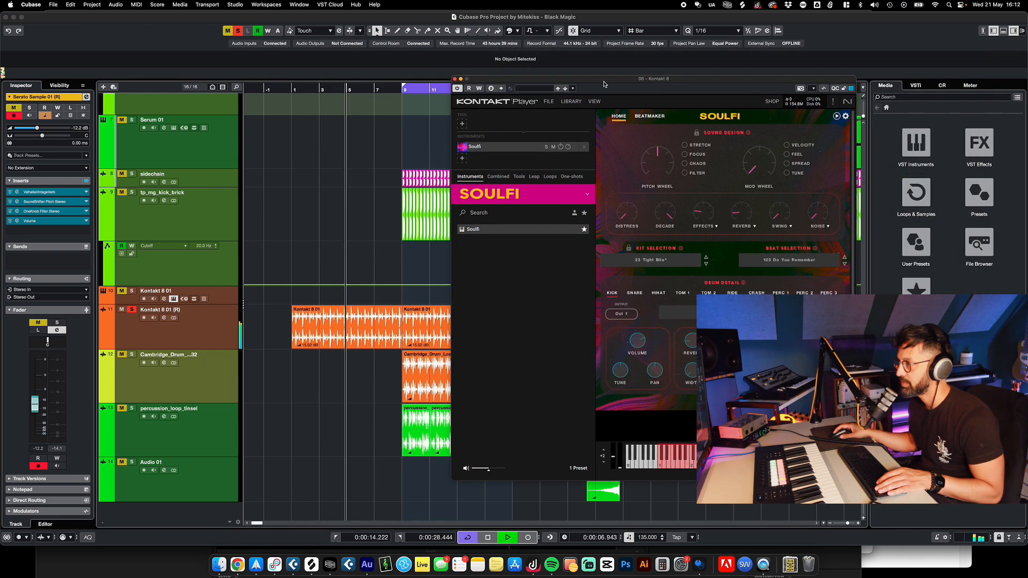
key(space)
click(128, 297)
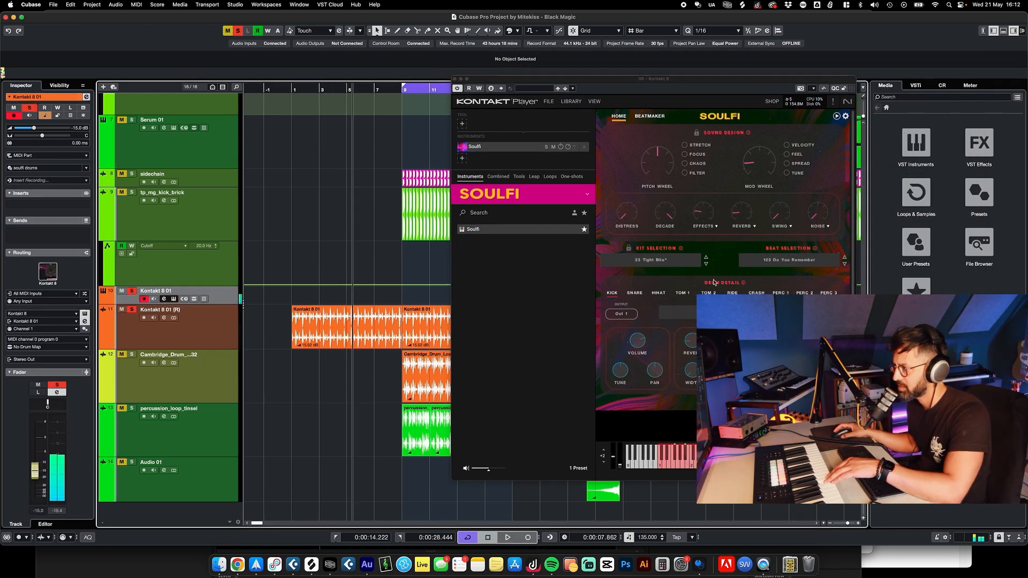
click(659, 221)
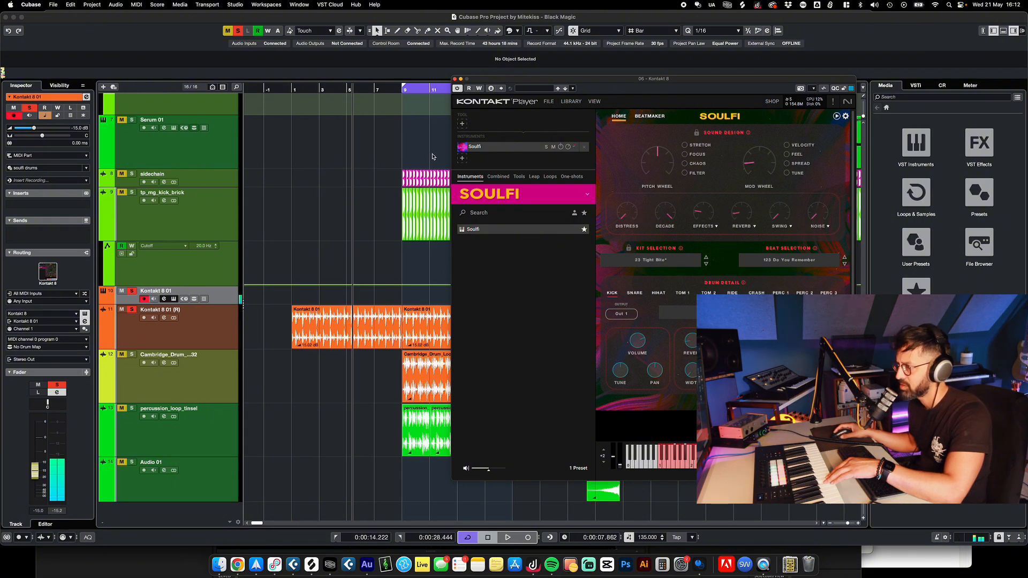
click(377, 149)
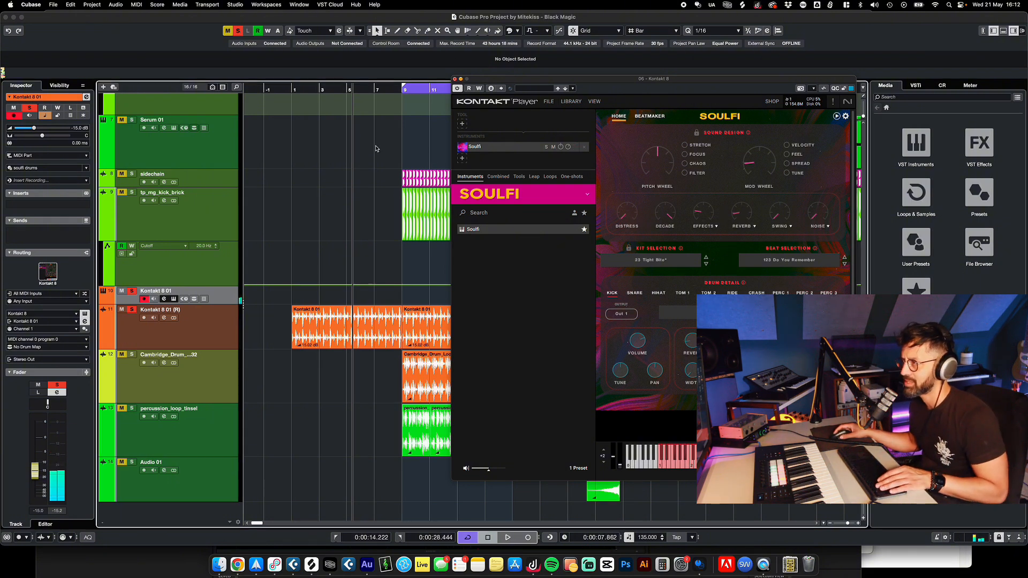
- Add a group track named Drum Group for the selected kick, Kontakt 8 01 (R), Cambridge drum loop, percussion_loop_tinsel and Audio 01 tracks
click(199, 436)
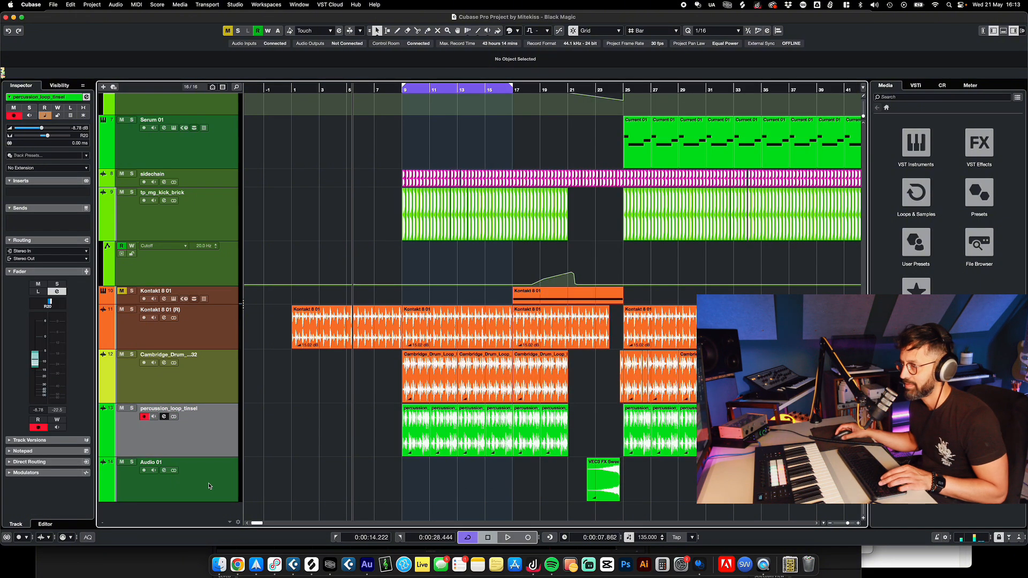
click(209, 486)
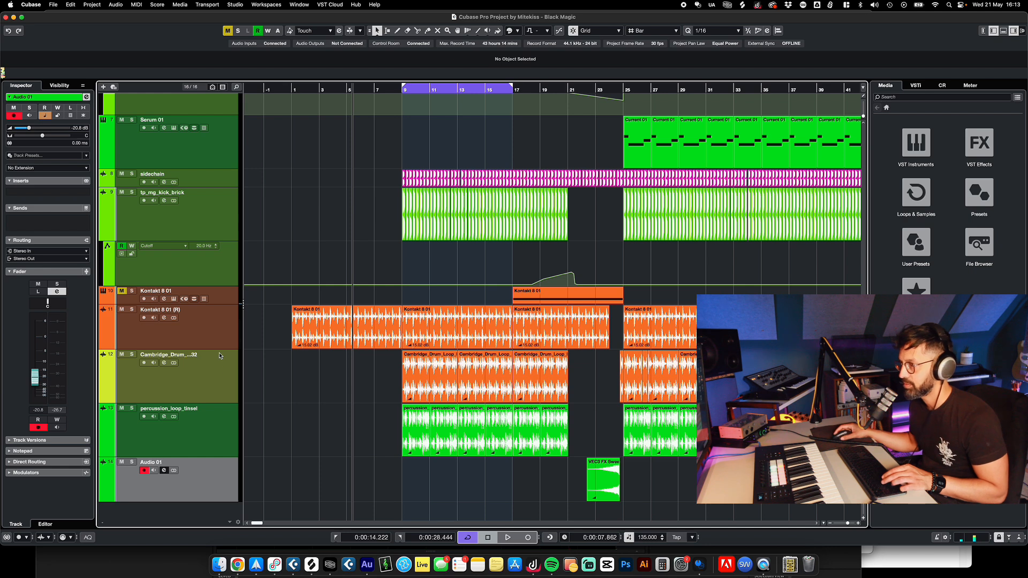
shift+click(218, 339)
right_click(217, 233)
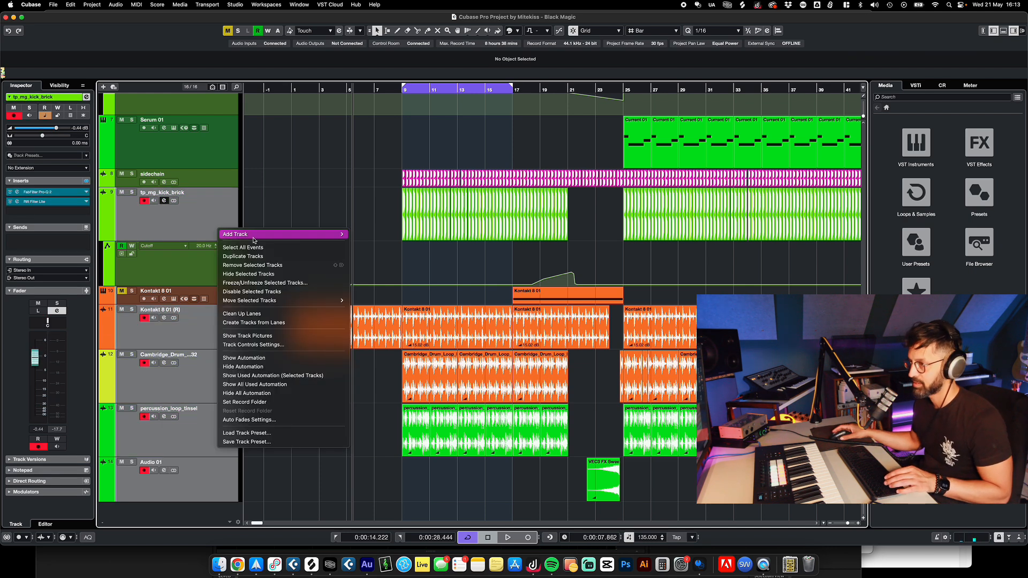
mouse_move(255, 236)
click(411, 338)
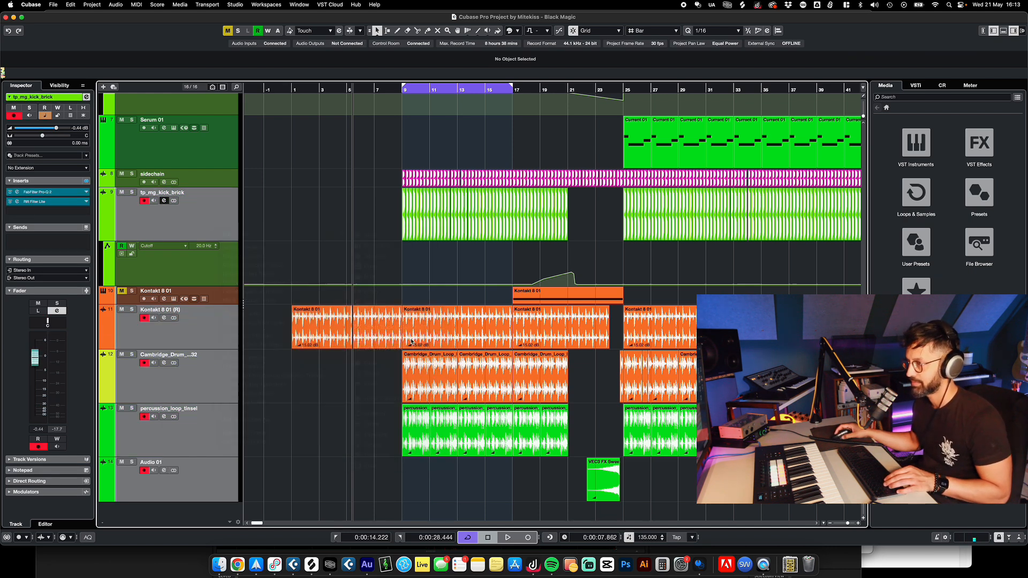
text(Drum Group)
key(Return)
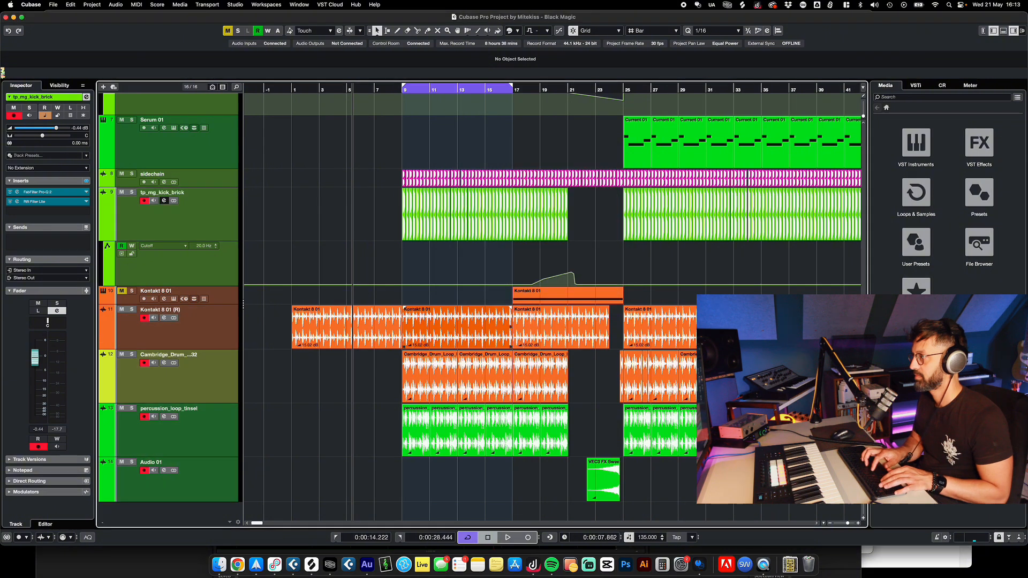
- Solo the Drum Group track and play back the grouped drums
scroll(117, 461, down, 2)
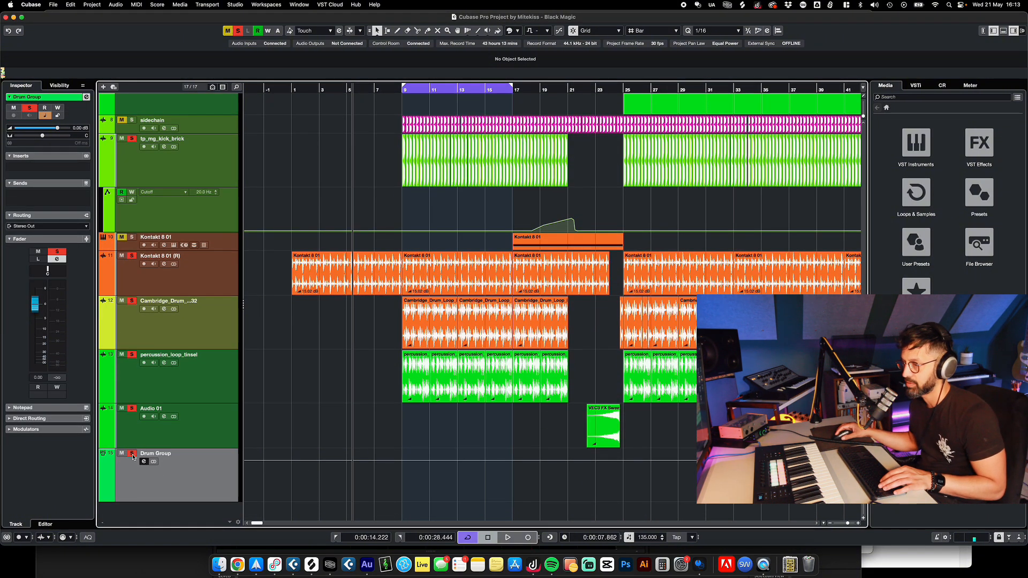
scroll(380, 364, right, 2)
key(space)
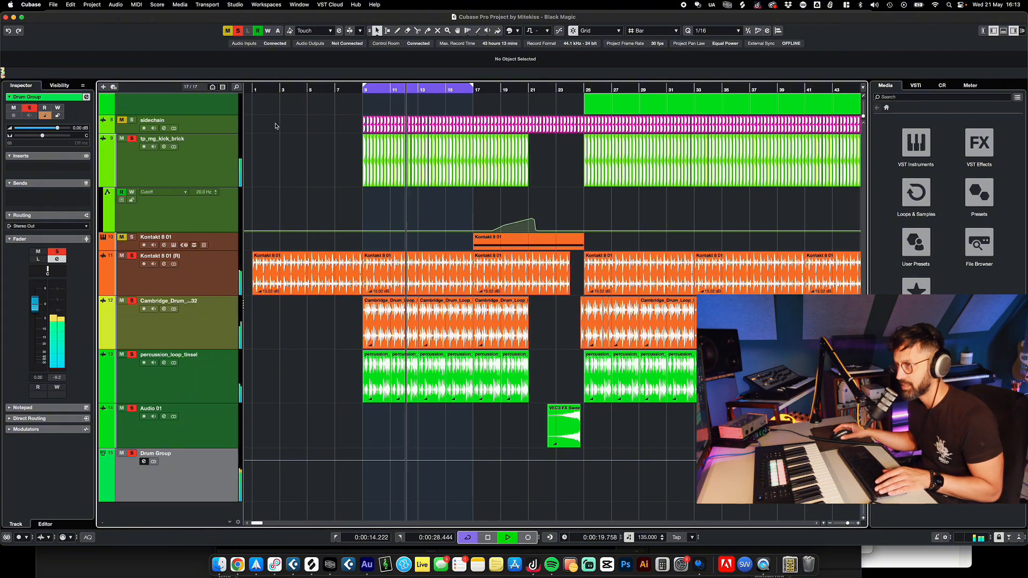
- Set the loop range to bars 25 to 33 from the first four Serum 01 clips
scroll(305, 201, up, 8)
scroll(304, 201, up, 2)
scroll(428, 241, down, 6)
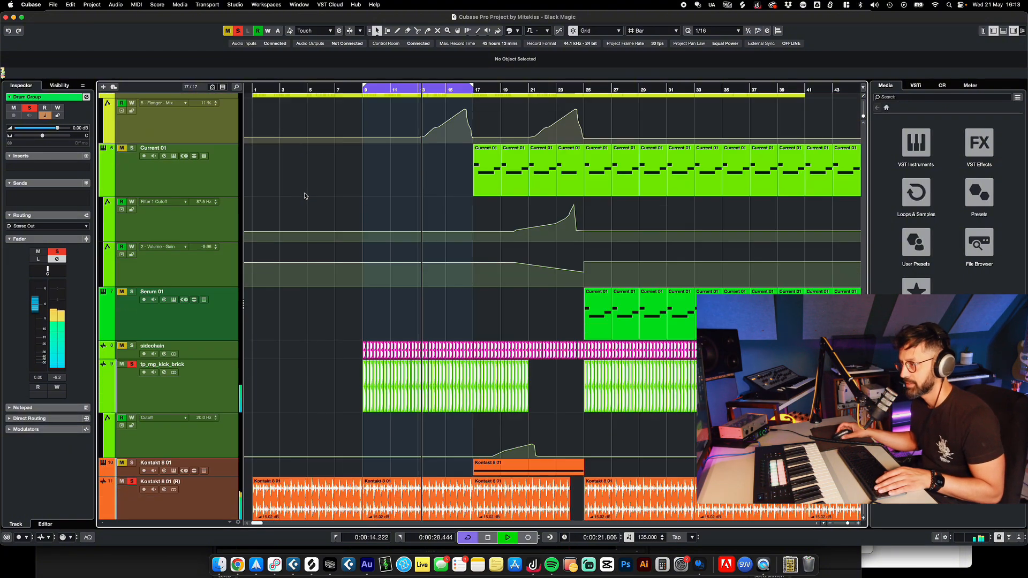
scroll(565, 278, right, 5)
drag(388, 324, 524, 326)
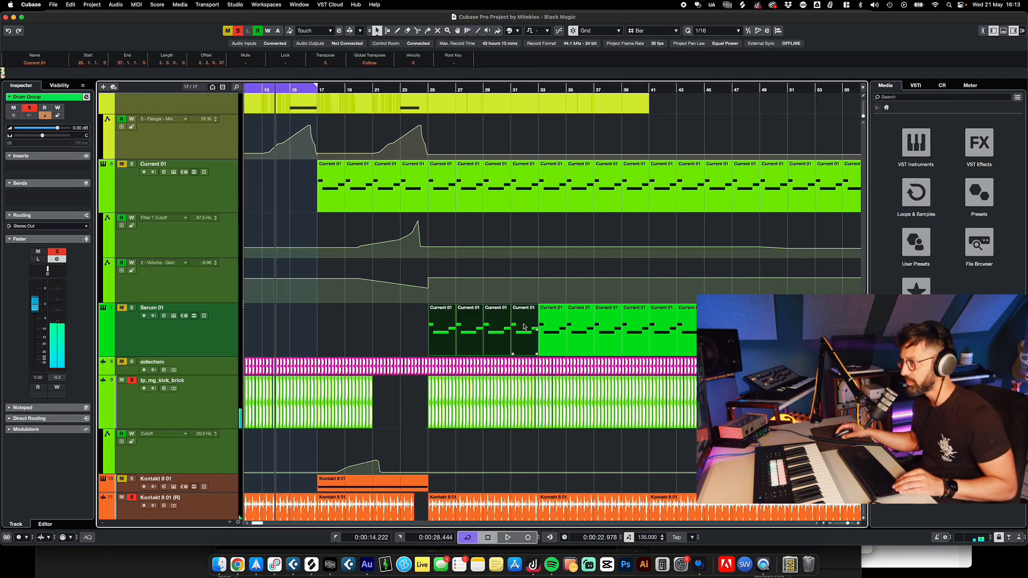
key(p)
- Solo Serato Sample 01 with the drums, reduce its Filter automation lane's height and open its OneKnob Filter insert
scroll(124, 111, up, 10)
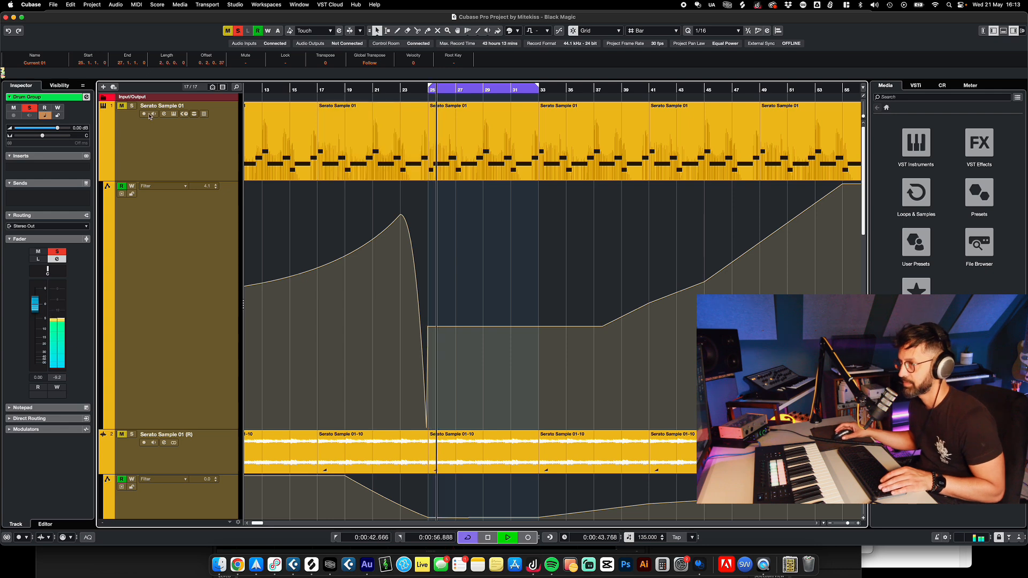
click(124, 118)
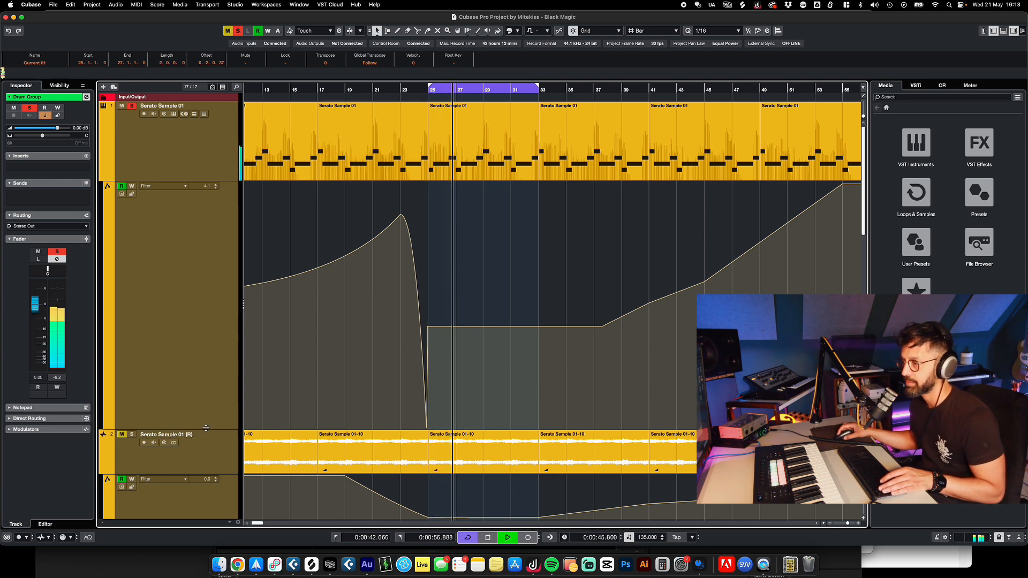
drag(211, 430, 207, 305)
click(68, 215)
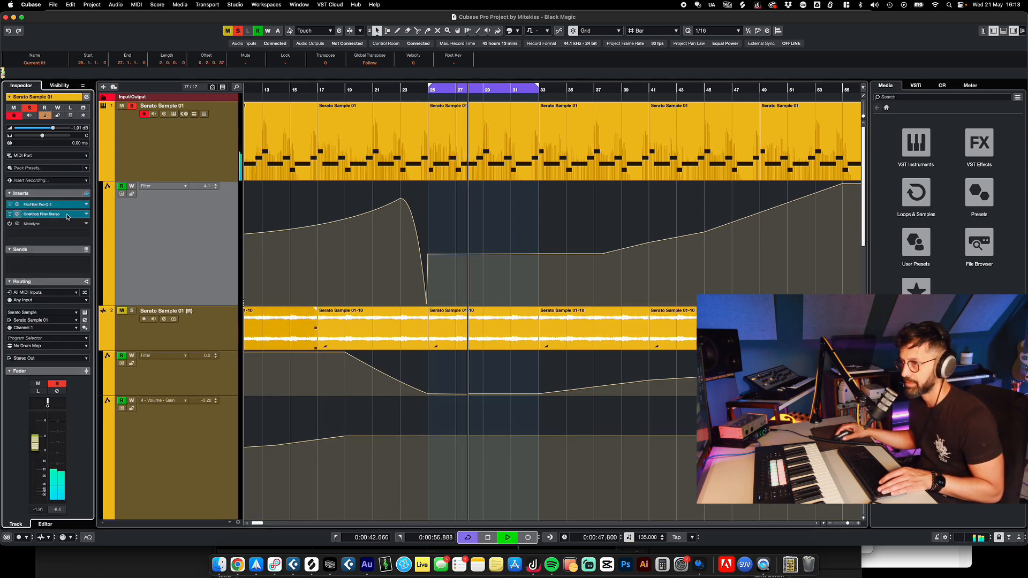
- Solo Serato Sample 01 (R) as well and examine its filter automation from bar 25 onwards
click(132, 311)
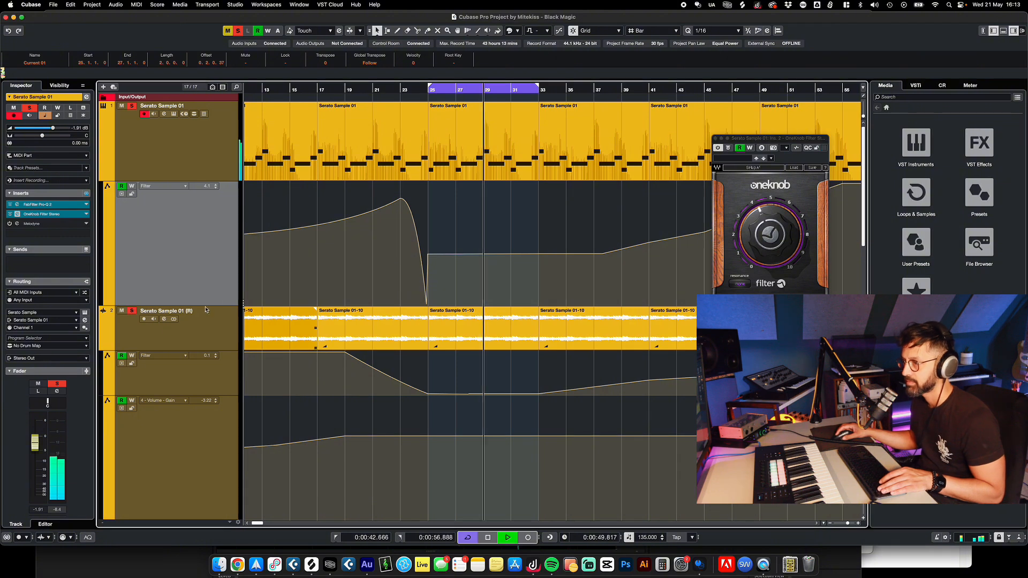
scroll(489, 288, down, 3)
scroll(546, 281, right, 5)
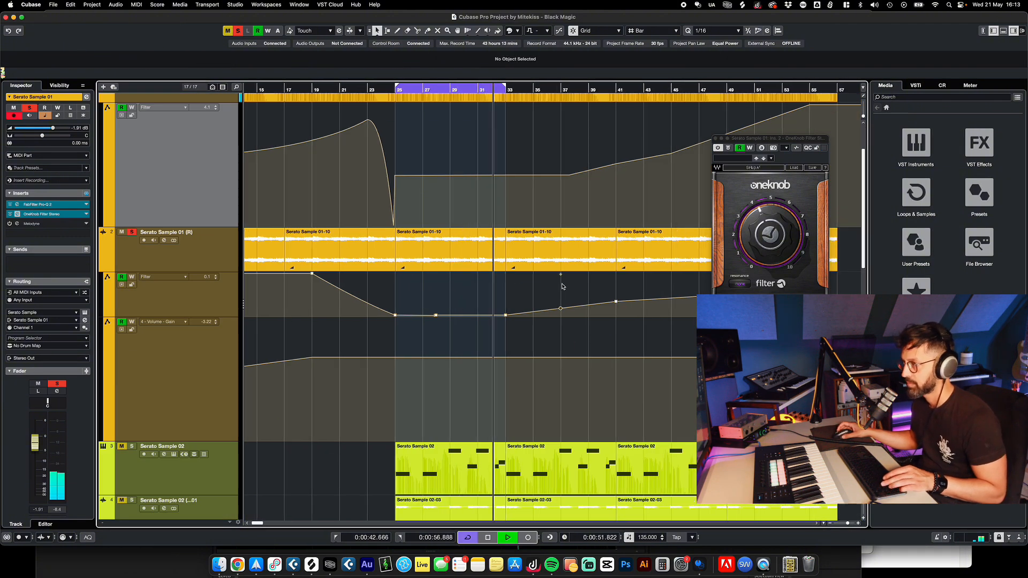
scroll(453, 322, left, 5)
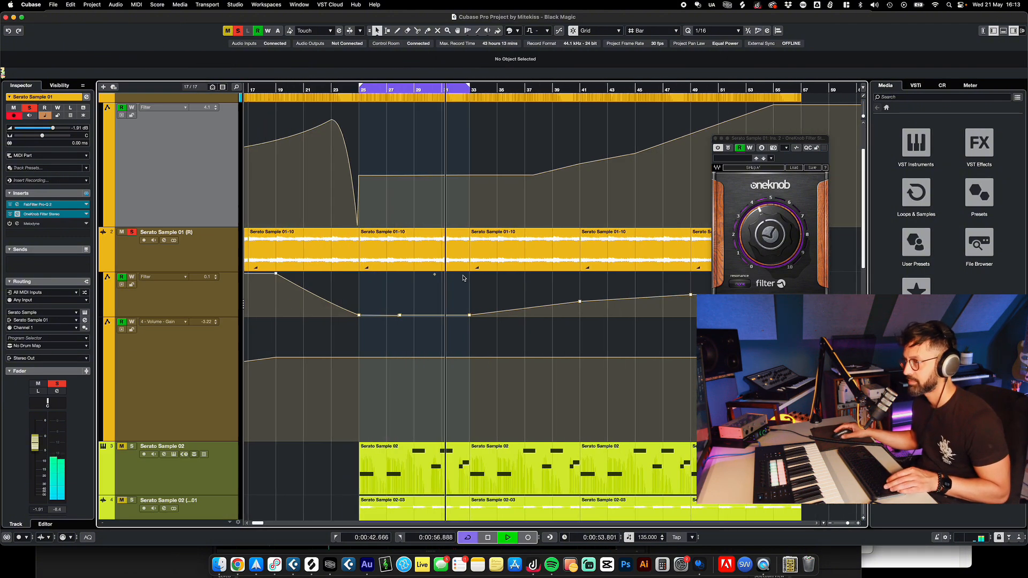
- Stop playback, solo the Current 01 bass track and open its Current synth editor
scroll(452, 322, down, 5)
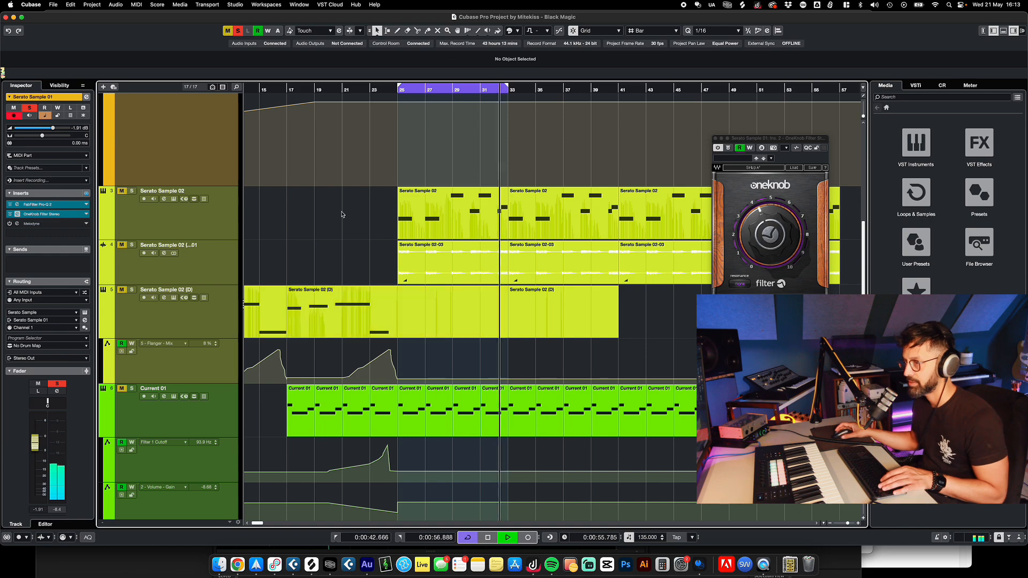
scroll(377, 250, down, 5)
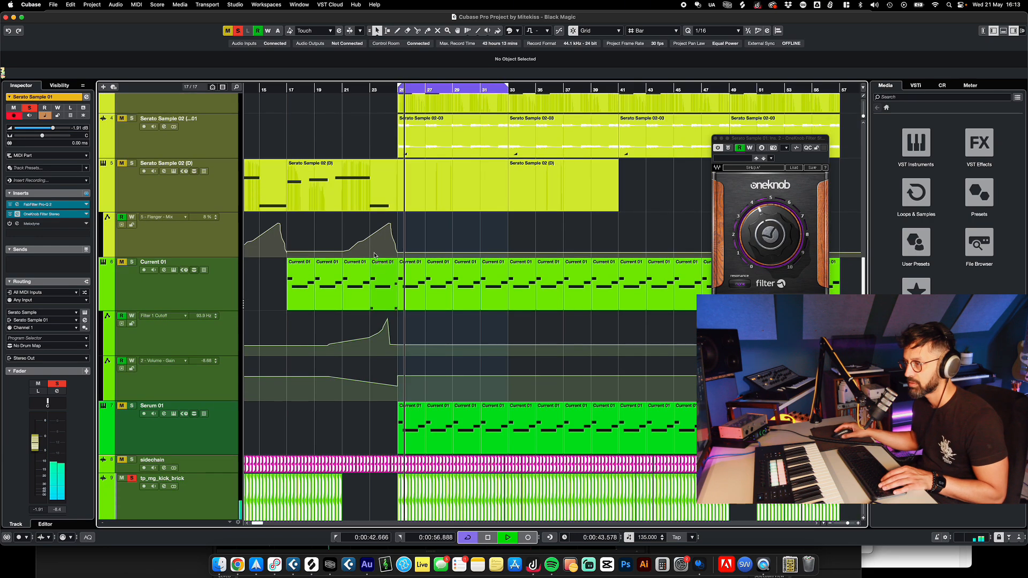
scroll(376, 250, down, 3)
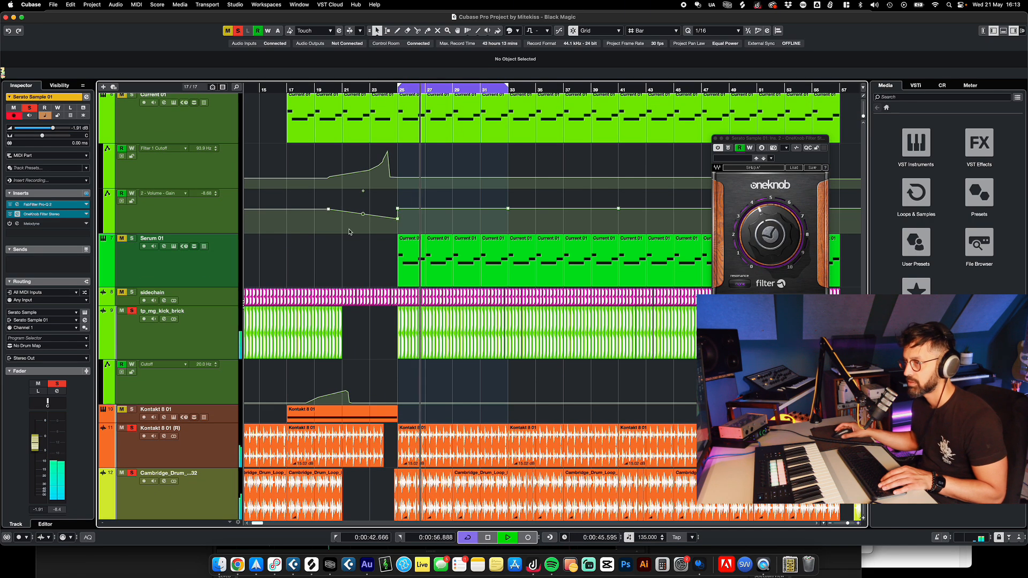
scroll(353, 238, up, 3)
click(158, 239)
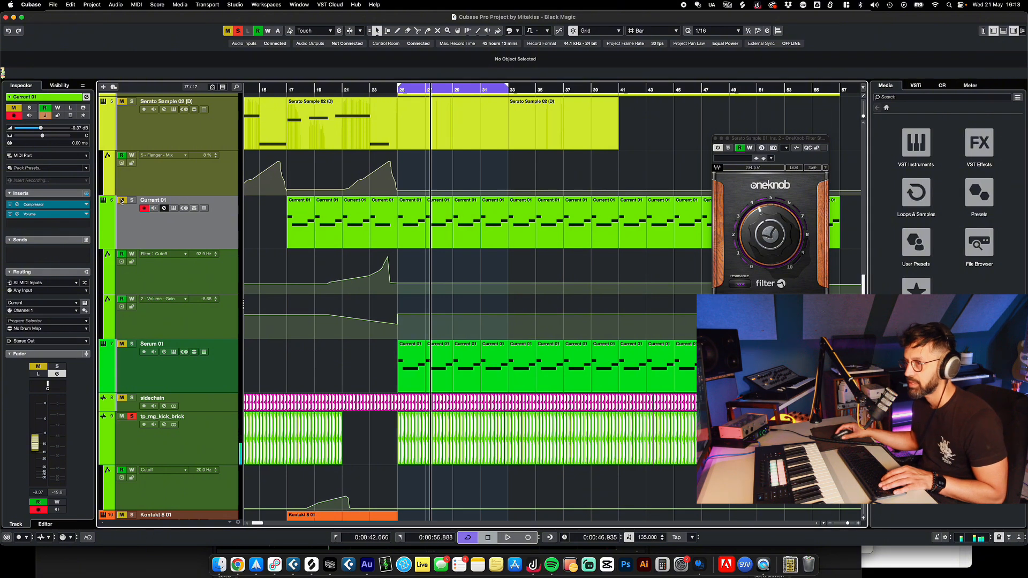
click(174, 209)
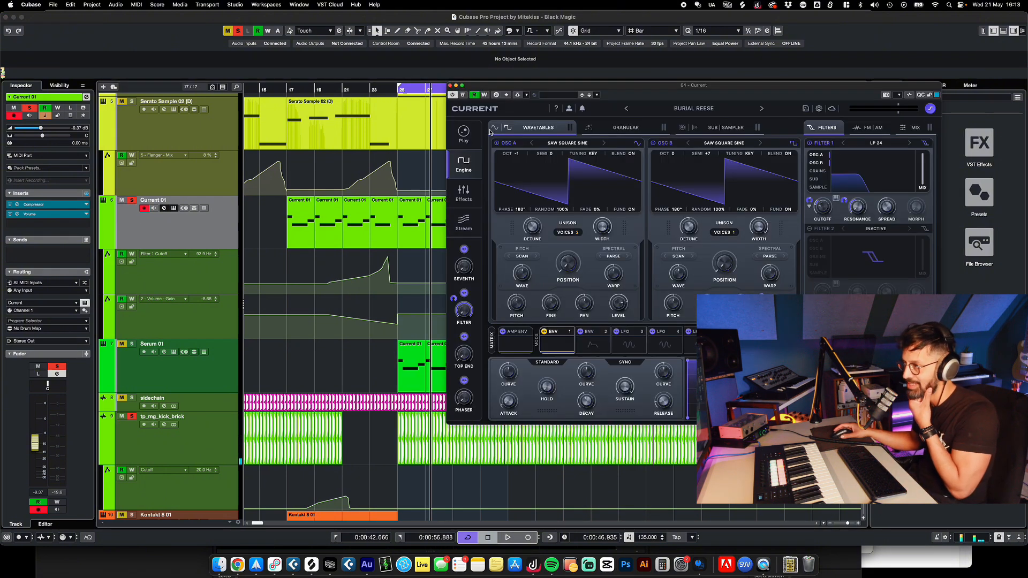
- Activate the Melodyne insert on Serato Sample 01, open its editor and return the playhead to bar 25
scroll(303, 198, up, 10)
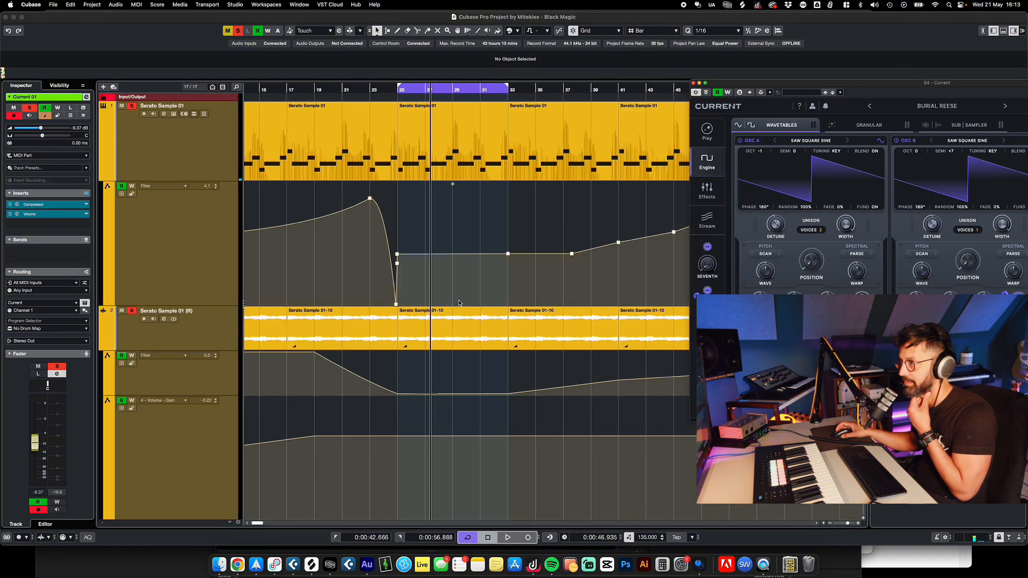
click(217, 175)
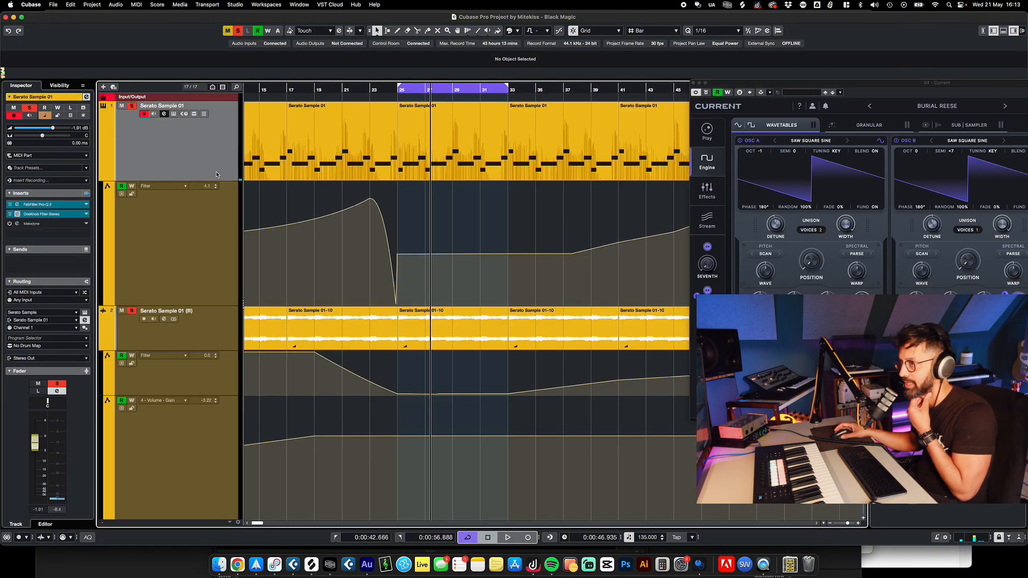
click(13, 224)
click(22, 223)
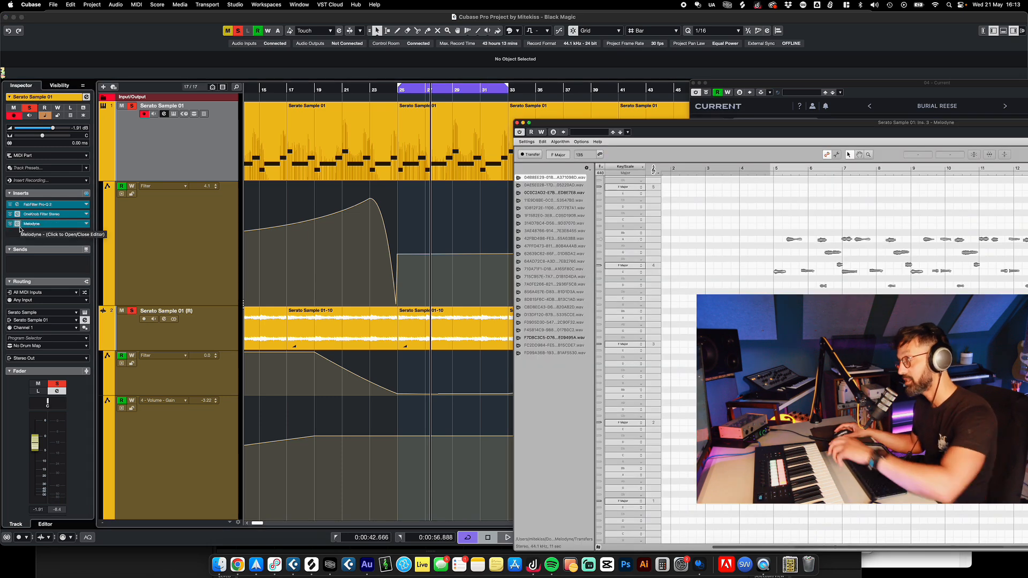
click(399, 90)
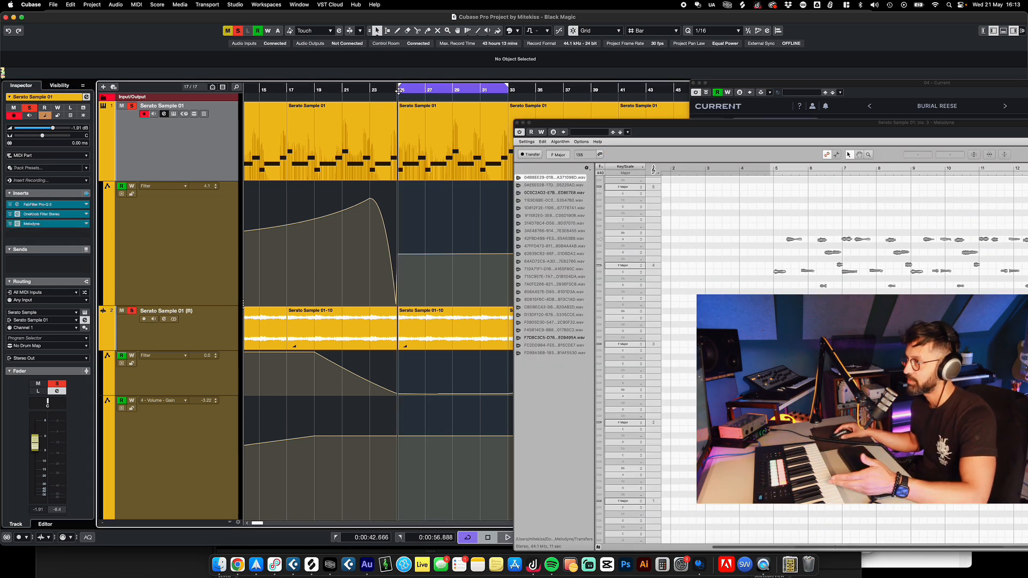
drag(689, 119, 469, 93)
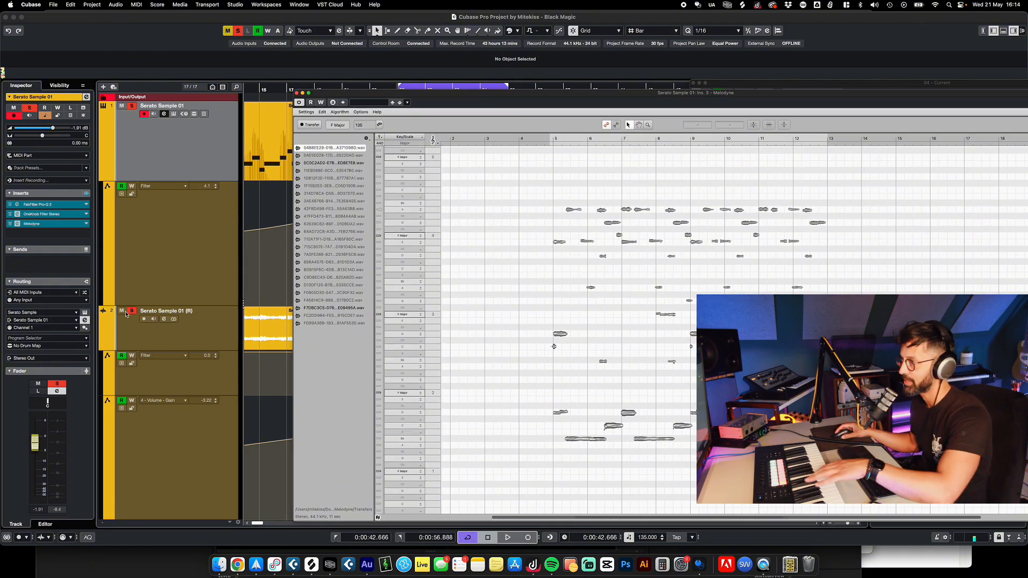
- Select the Current 01 track, close Melodyne and examine the Engine page of its Current synth
scroll(251, 396, down, 5)
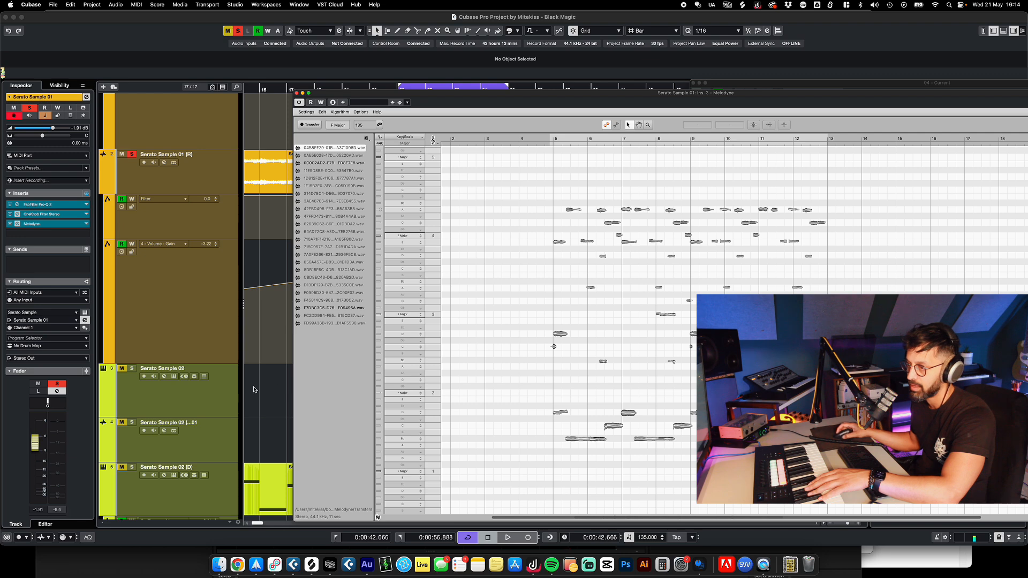
scroll(254, 390, down, 5)
click(197, 434)
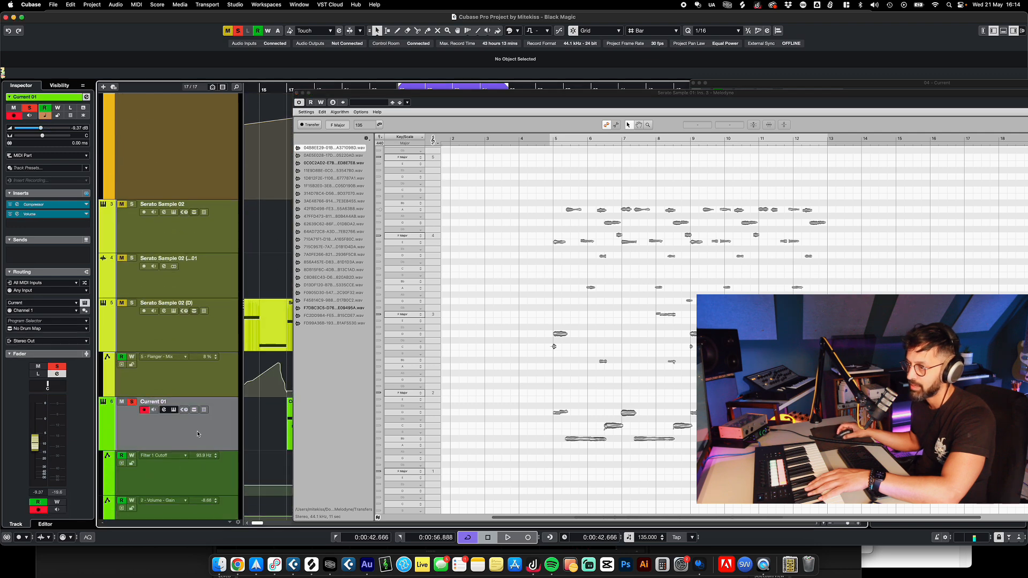
click(297, 93)
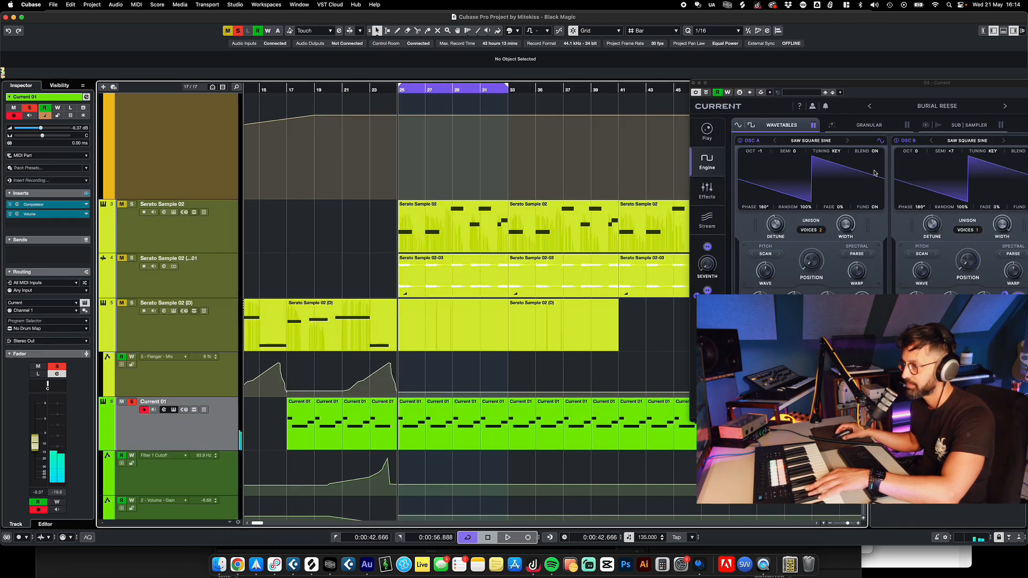
double_click(880, 91)
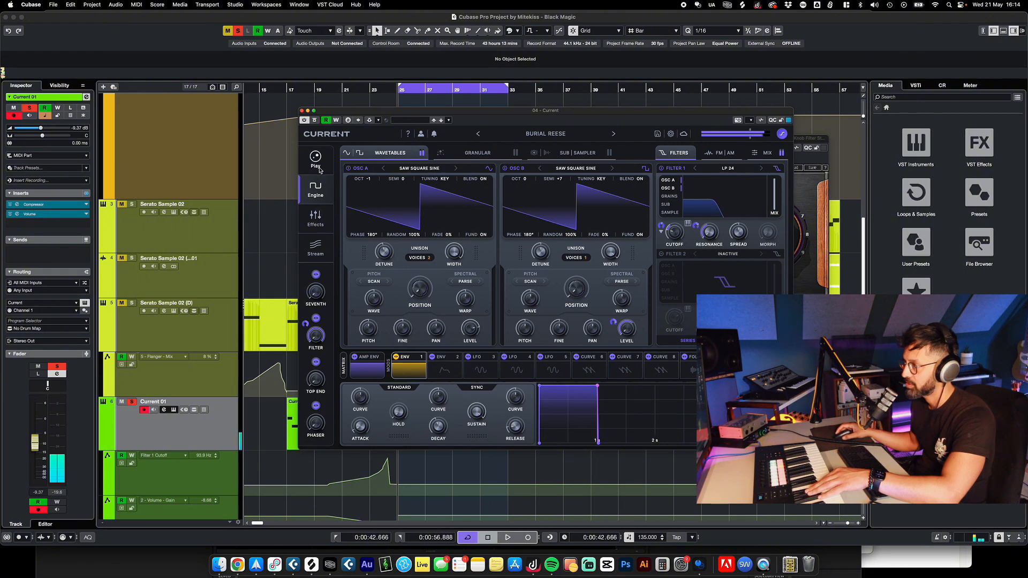
click(320, 170)
click(315, 188)
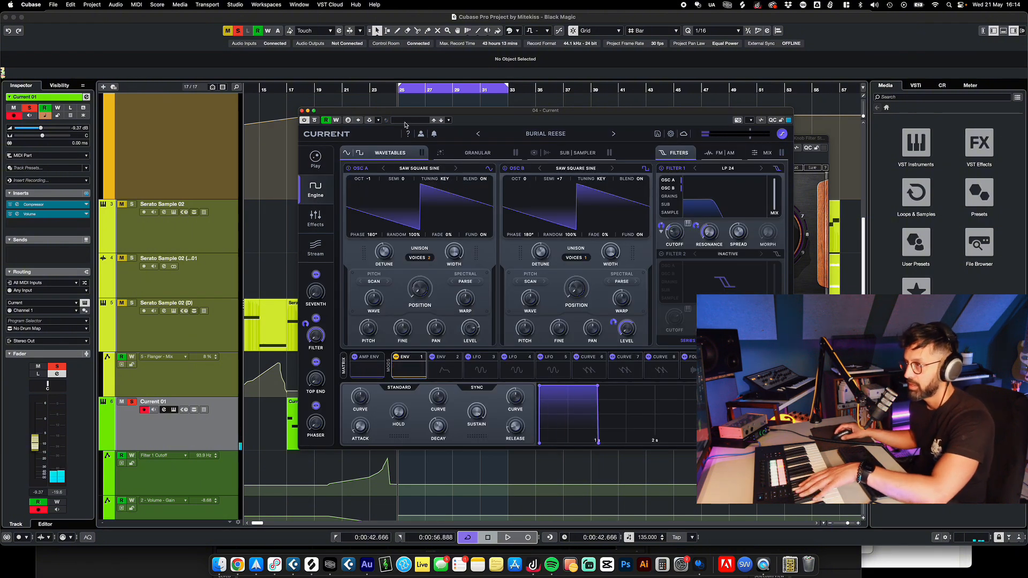
drag(405, 125, 443, 78)
- Inspect the notes of the Current 01 clip at bar 25, try Current's Filter 1 cutoff and close both editors
double_click(406, 428)
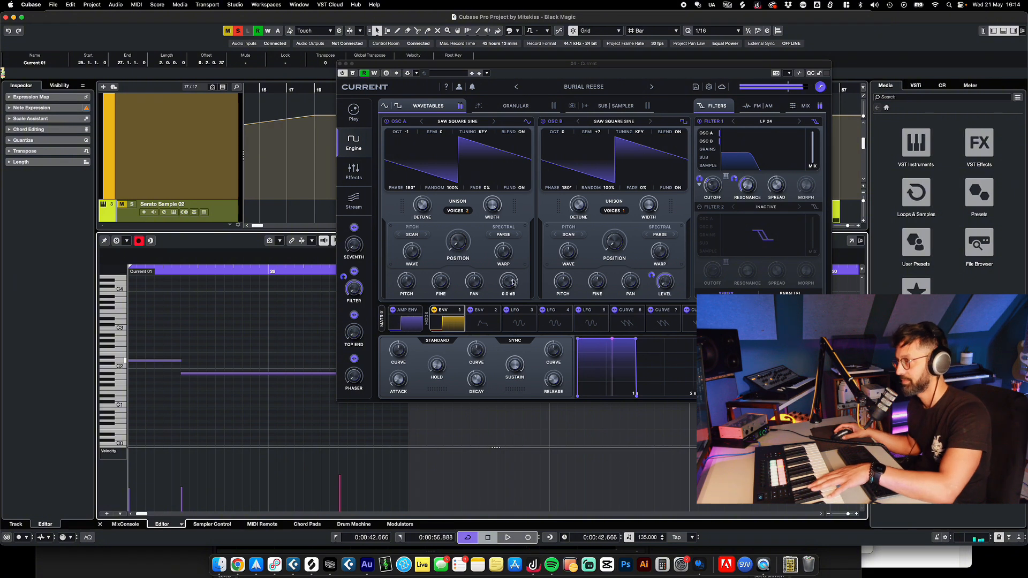
drag(715, 190, 716, 168)
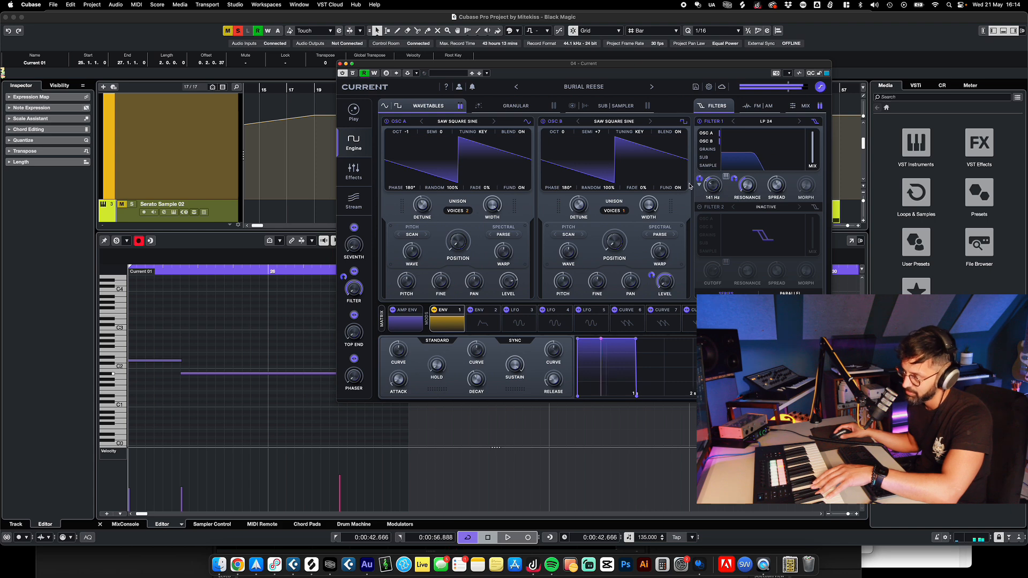
click(340, 63)
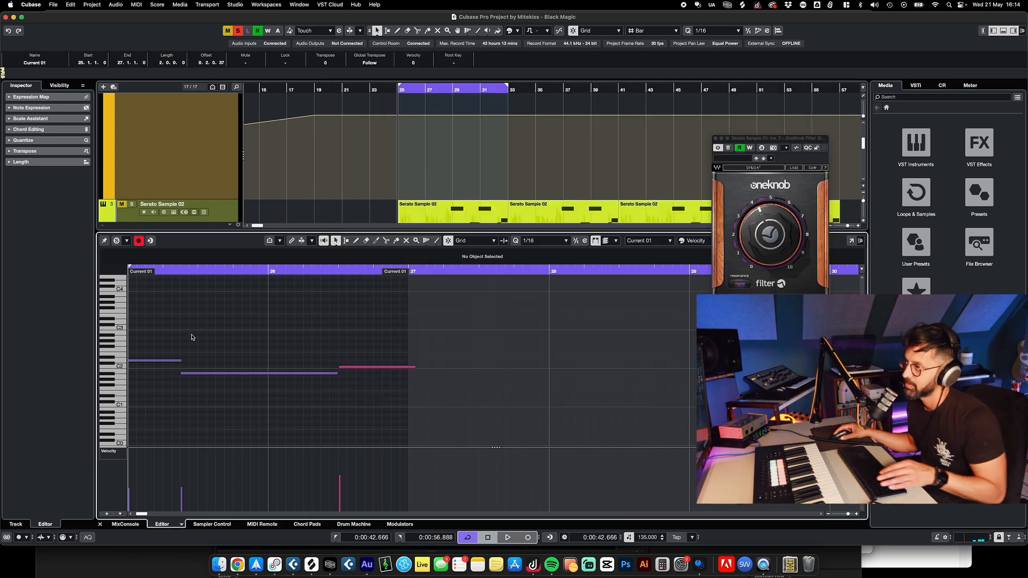
click(101, 524)
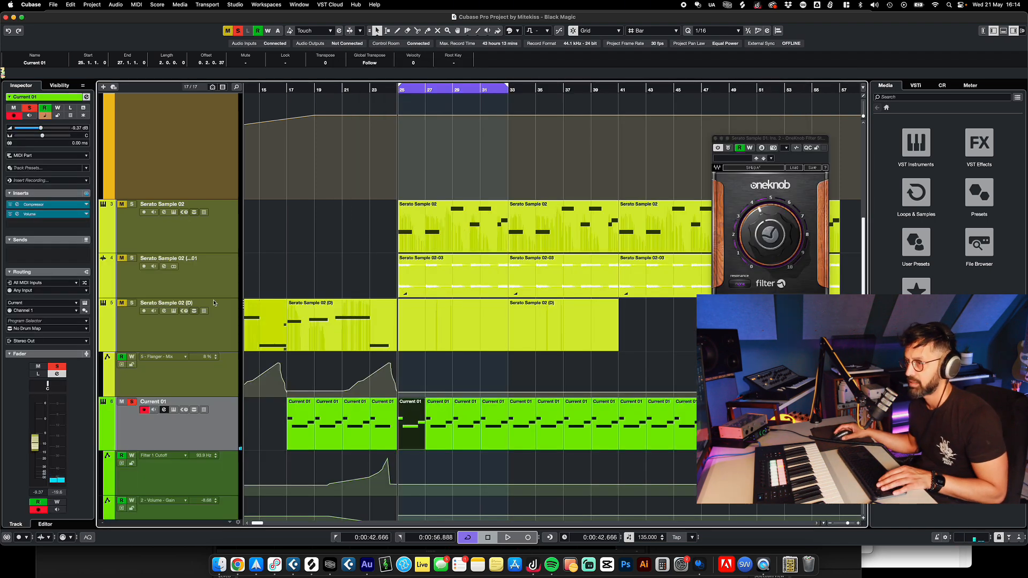
- Play the loop from bar 25 with Current 01 soloed and review its Filter 1 Cutoff automation
scroll(227, 364, down, 5)
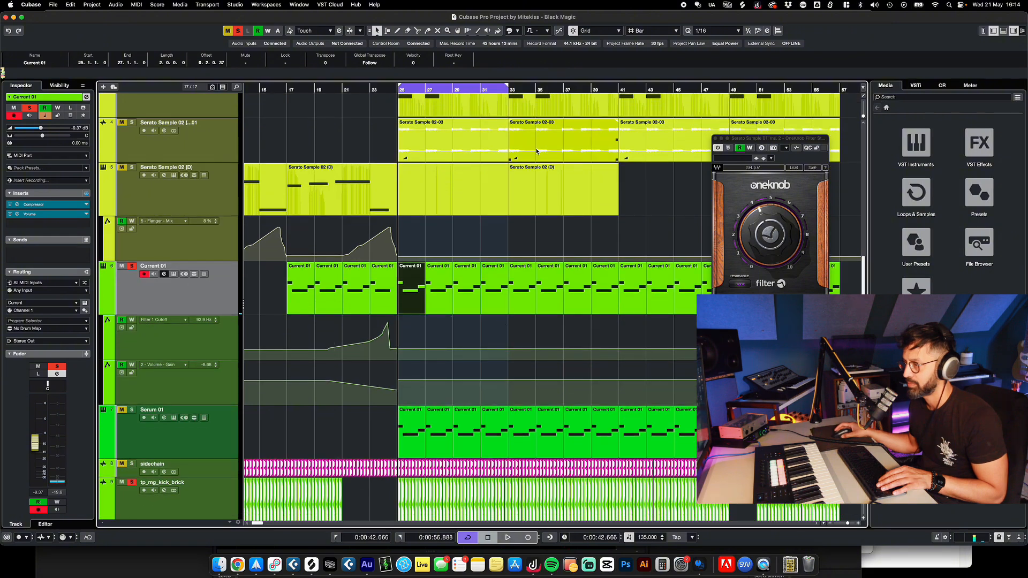
key(space)
click(452, 333)
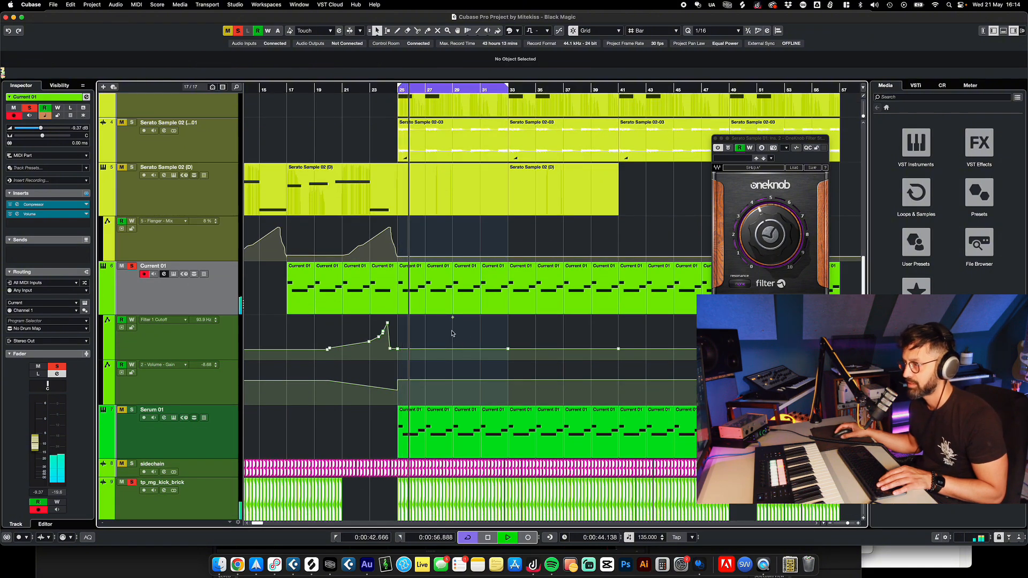
scroll(347, 176, up, 5)
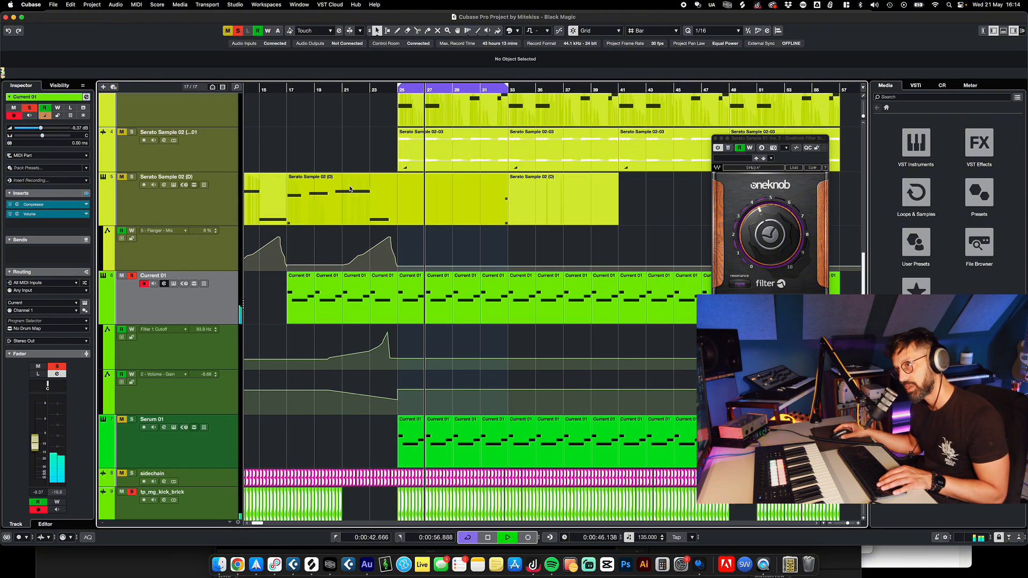
scroll(345, 176, down, 4)
scroll(345, 176, down, 3)
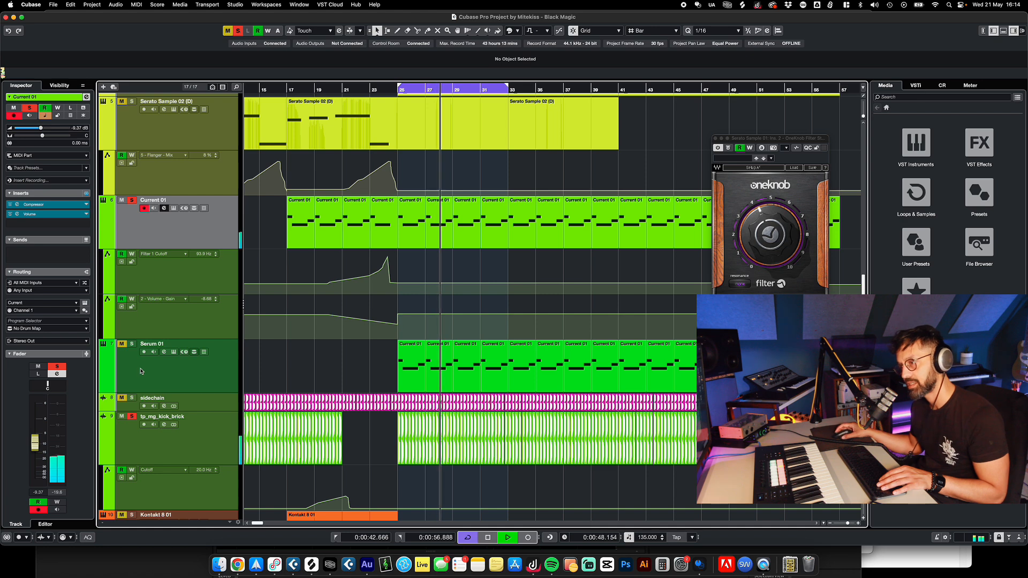
- Open the Serum 01 track's Serum editor, solo the track and lower its volume to -3.52 dB
click(203, 375)
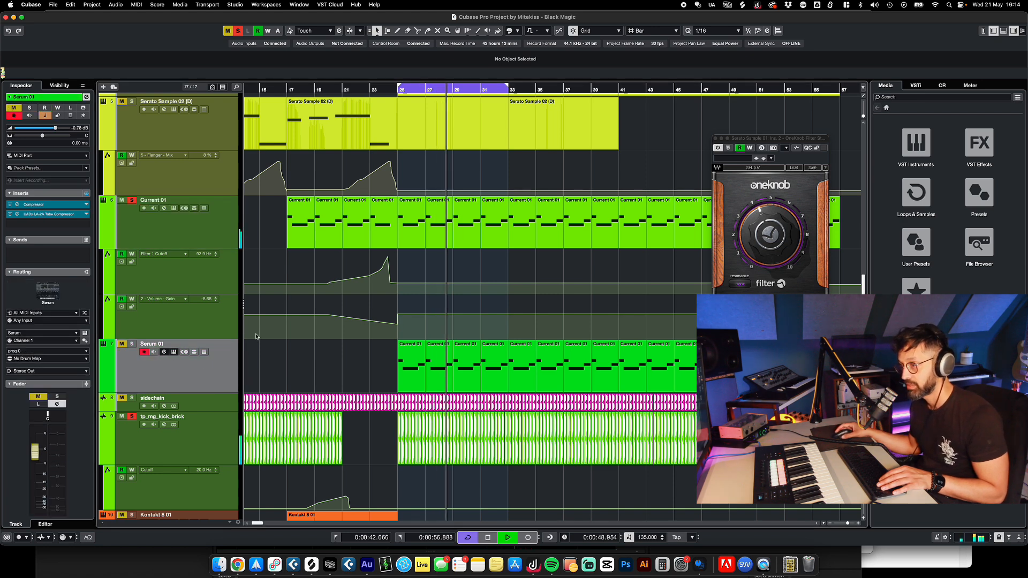
click(174, 352)
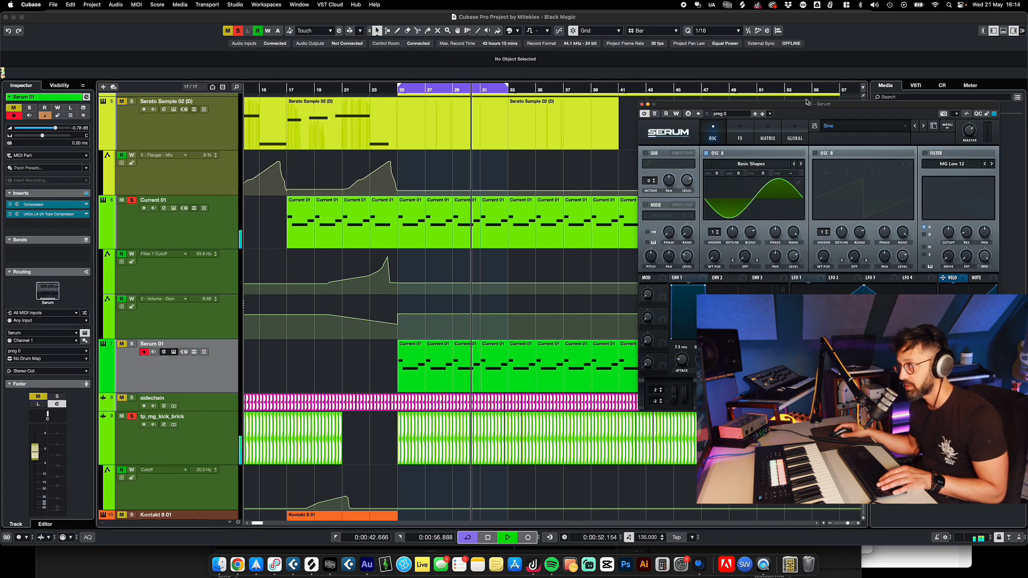
drag(808, 105, 630, 48)
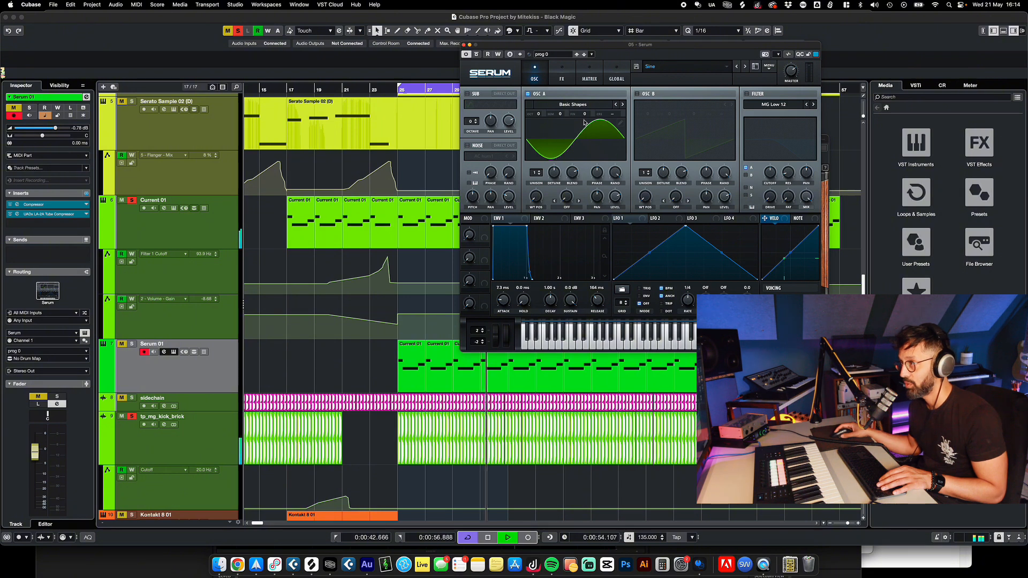
click(132, 344)
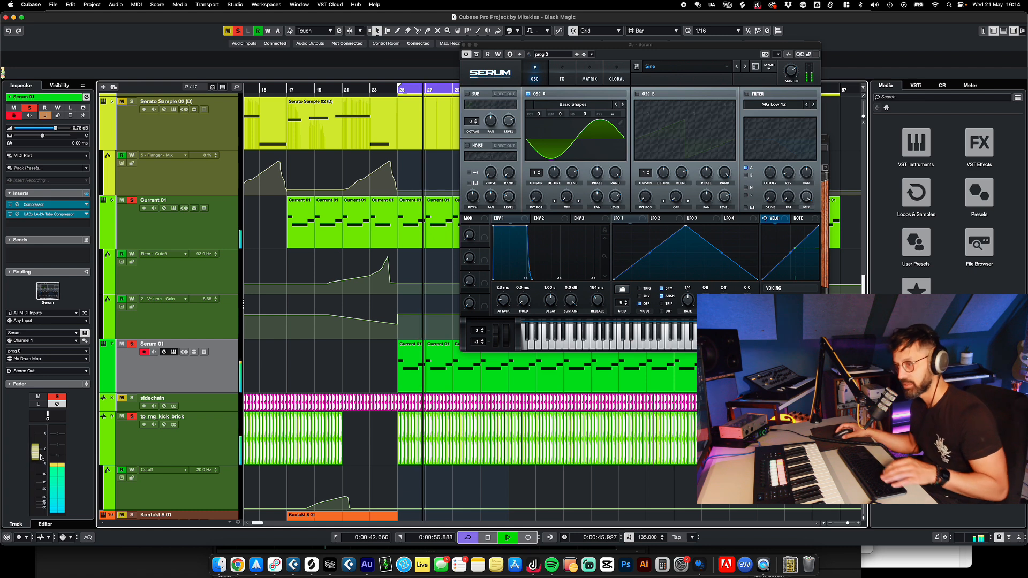
drag(35, 455, 35, 466)
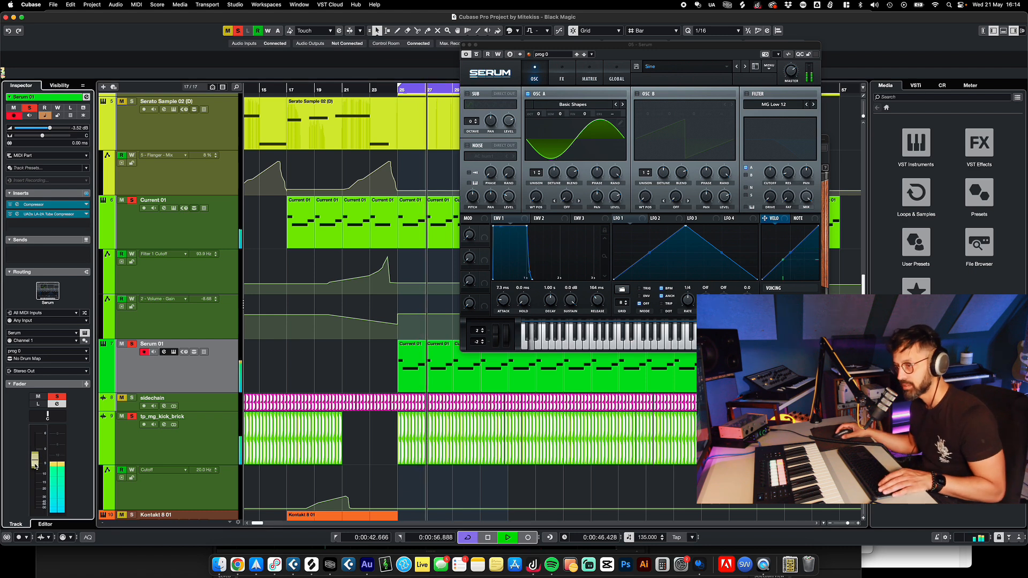
- Open Serum 01's Compressor insert, solo the sidechain track and increase its height to examine the kick clips from bar 25
click(17, 204)
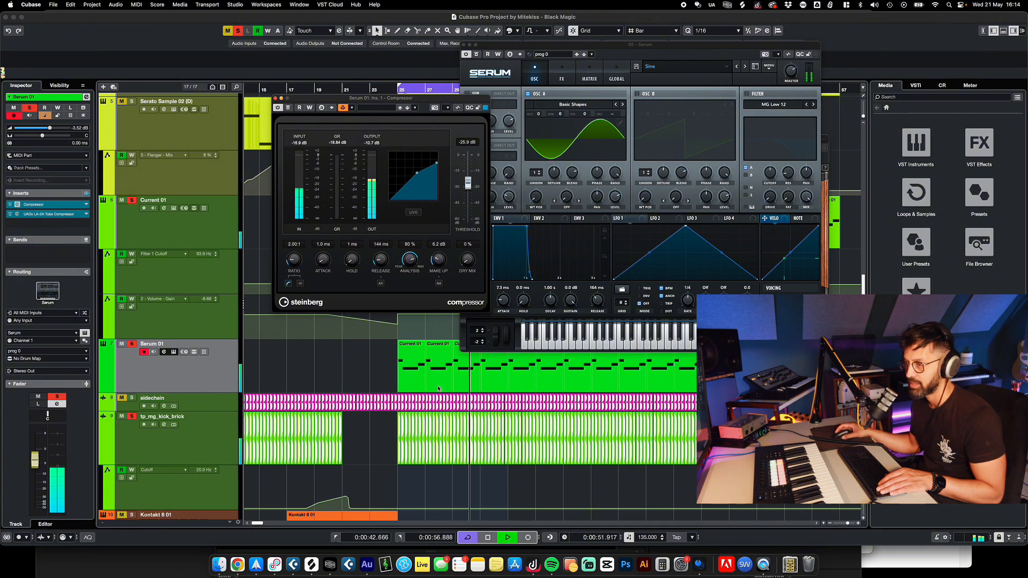
click(122, 405)
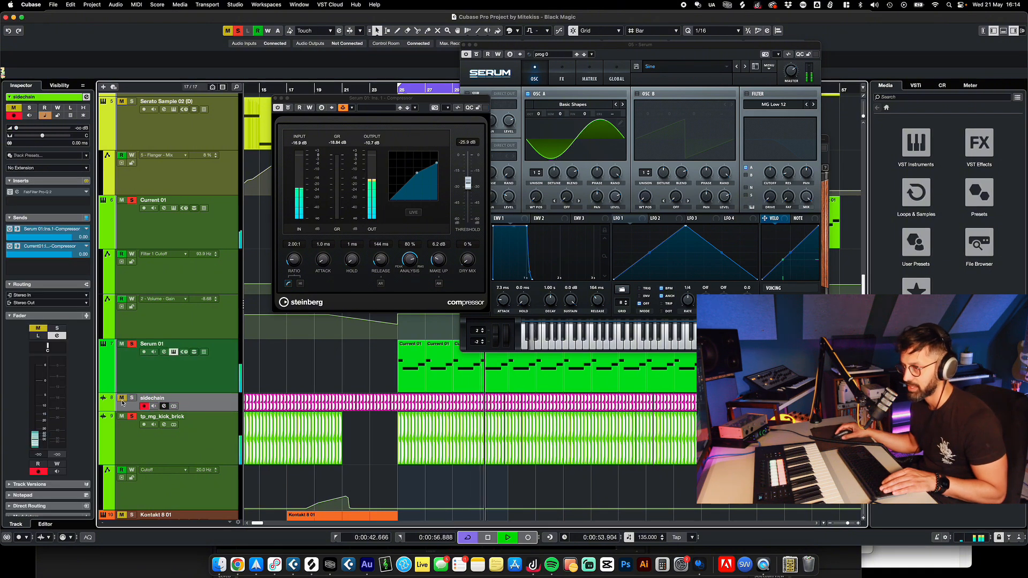
click(132, 398)
scroll(372, 411, up, 6)
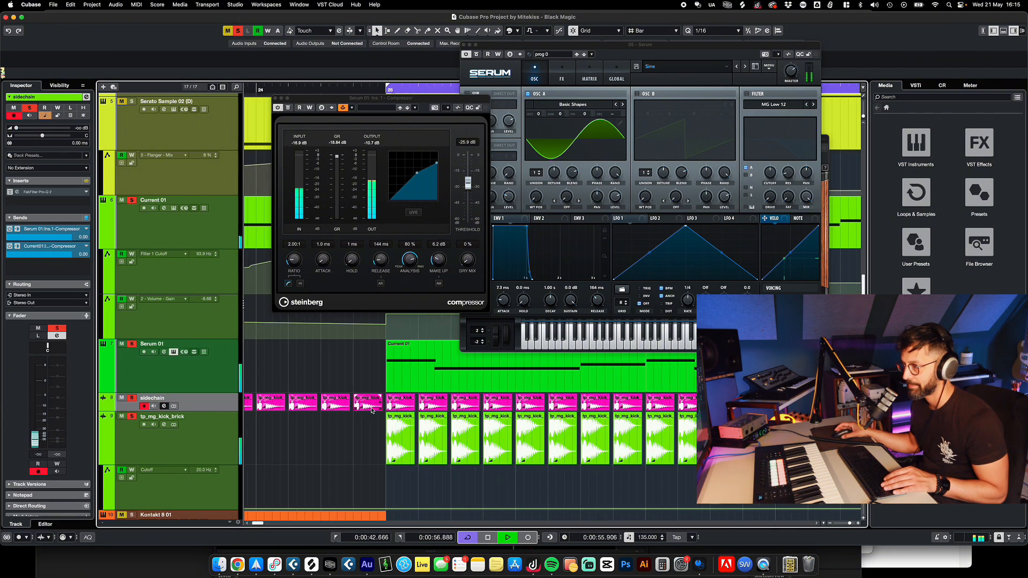
scroll(373, 410, up, 2)
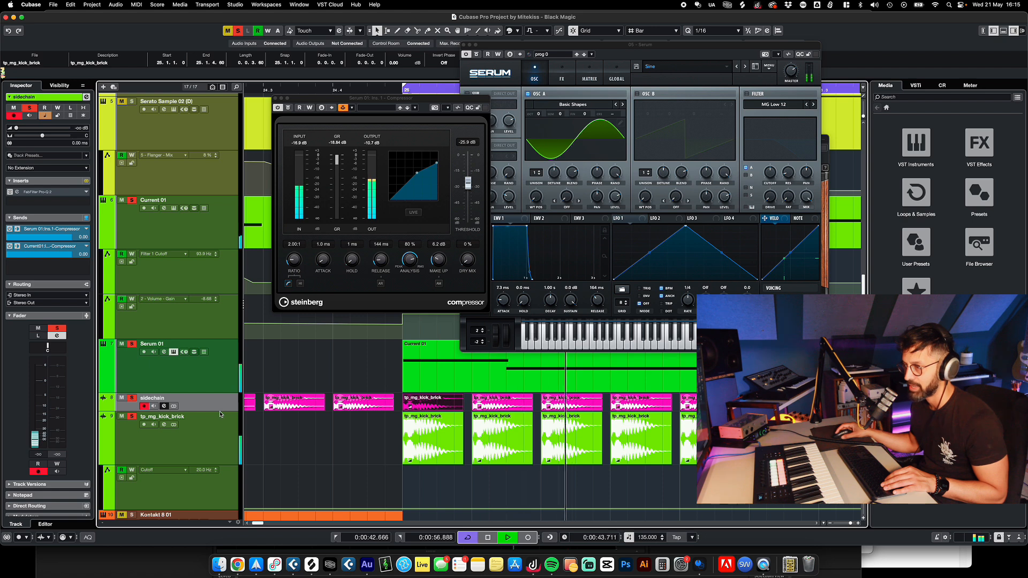
mouse_move(218, 430)
mouse_down()
mouse_move(217, 491)
mouse_move(213, 421)
mouse_up()
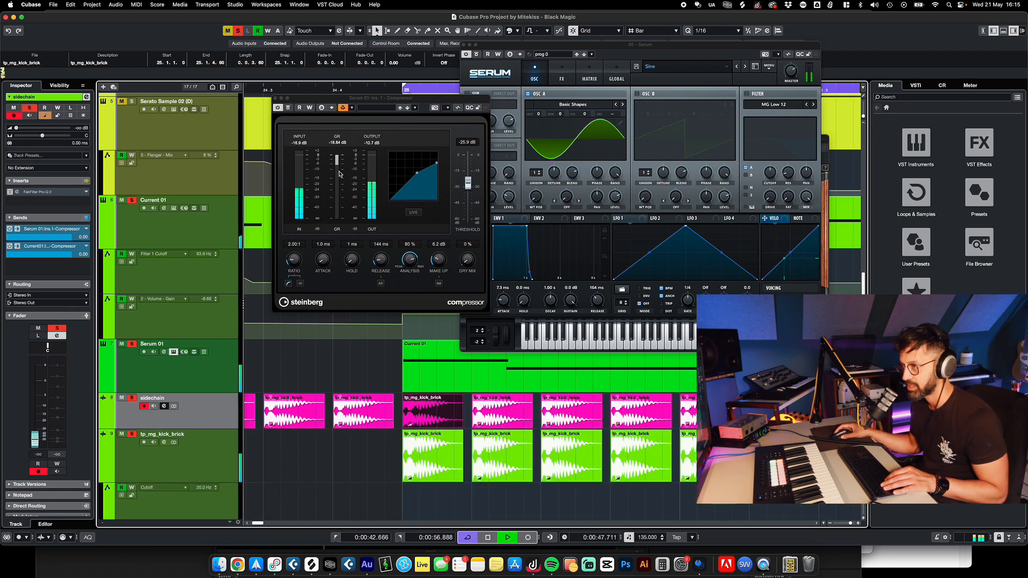
- Close the Compressor and Serum editors, review the looped bass, kick and sample tracks and stop playback
click(276, 98)
click(468, 45)
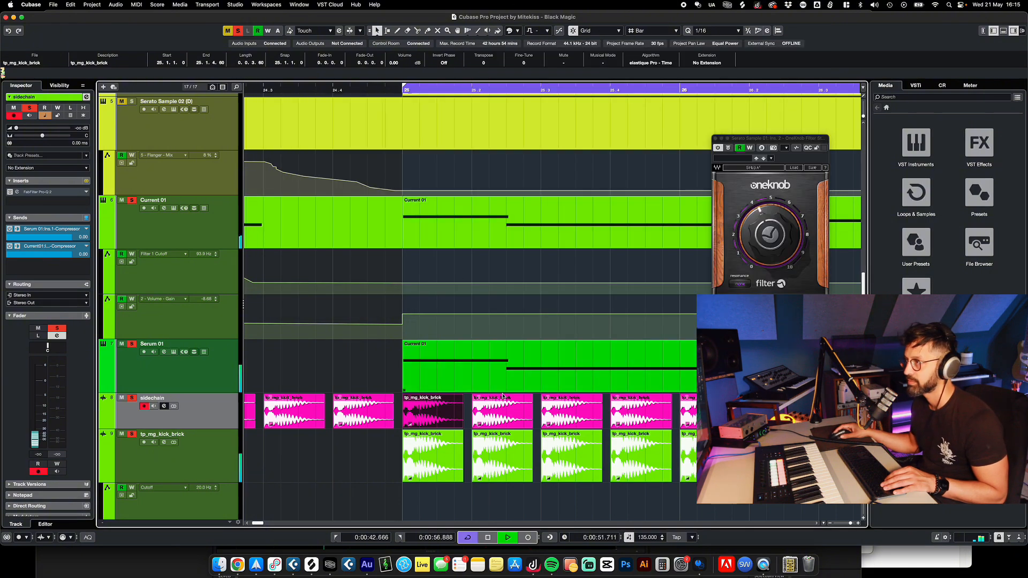
key(g)
key(g)
key(g)
key(g)
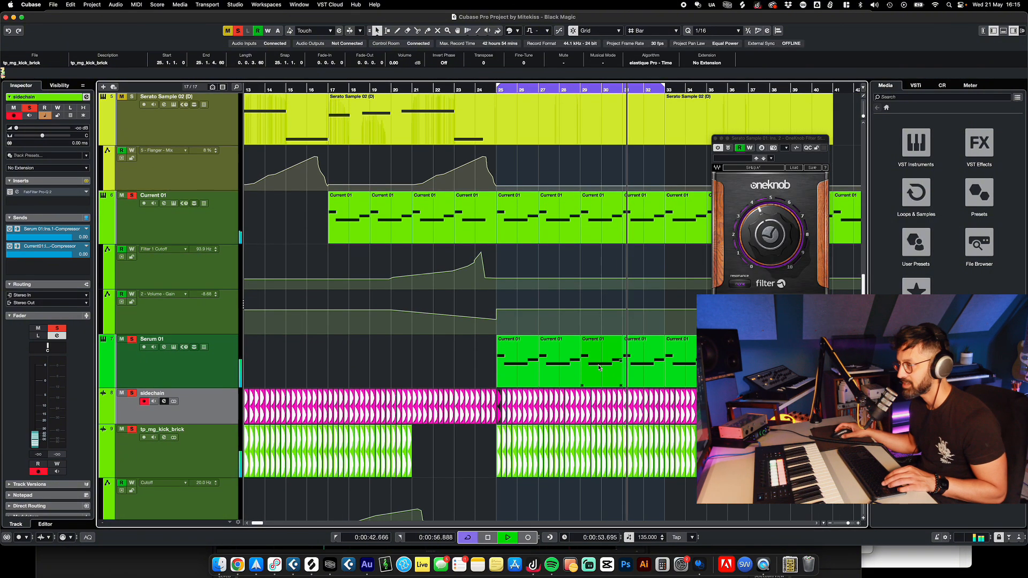
scroll(599, 372, down, 3)
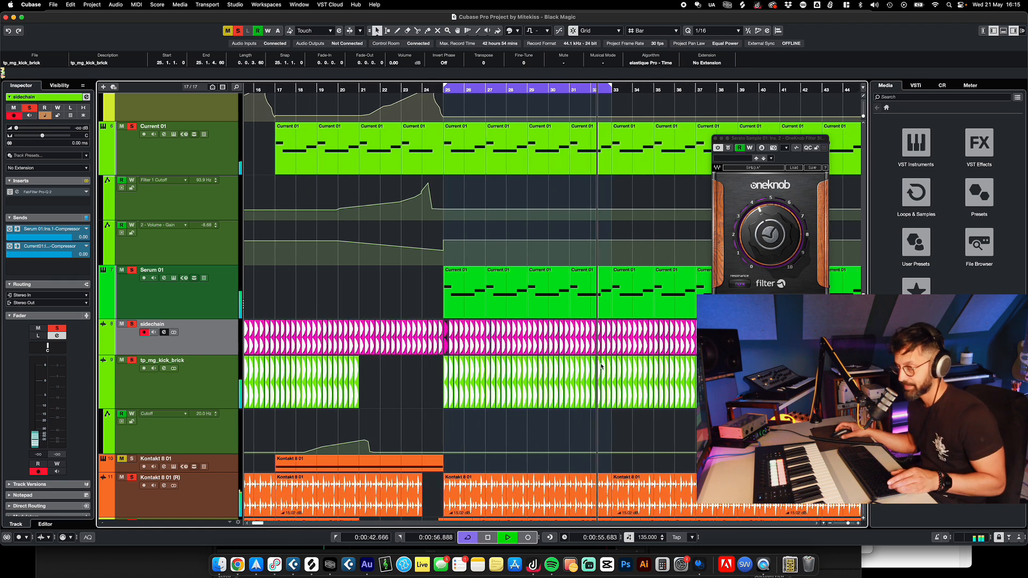
scroll(381, 482, up, 5)
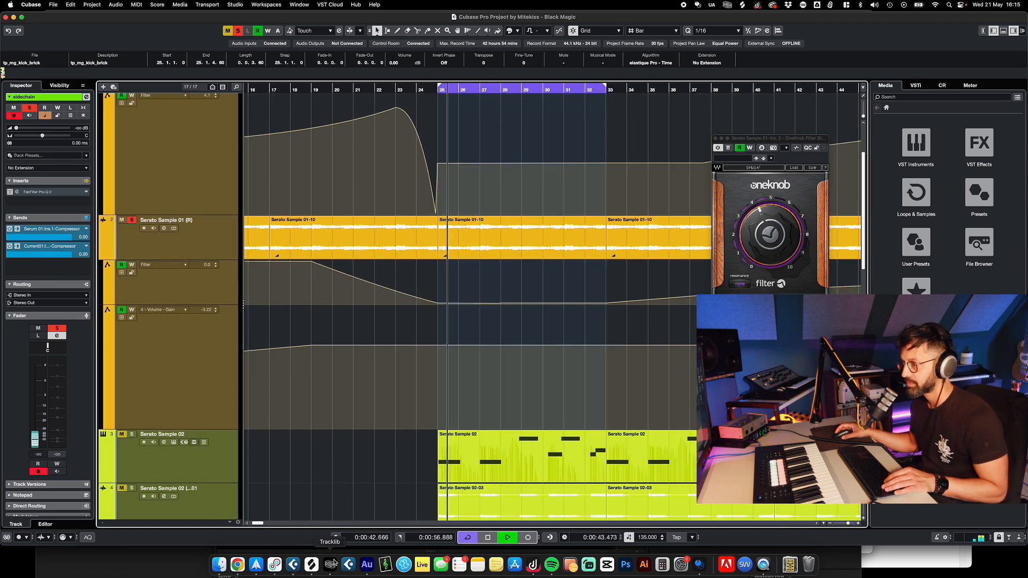
key(space)
- Switch to Tracklib, browse the songs in the library and play Sweet Woman By Your Side
click(330, 565)
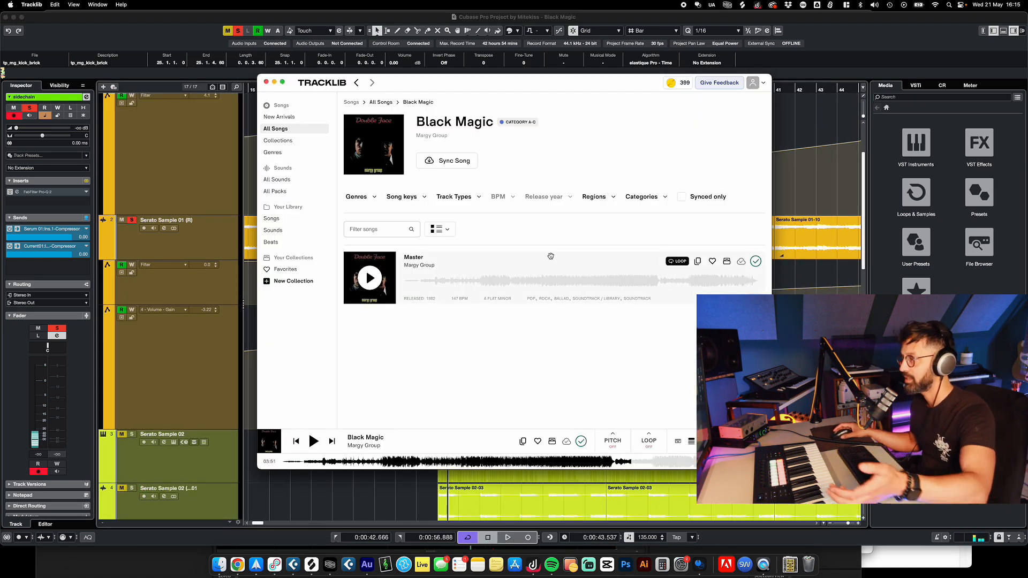
click(277, 220)
scroll(612, 289, down, 5)
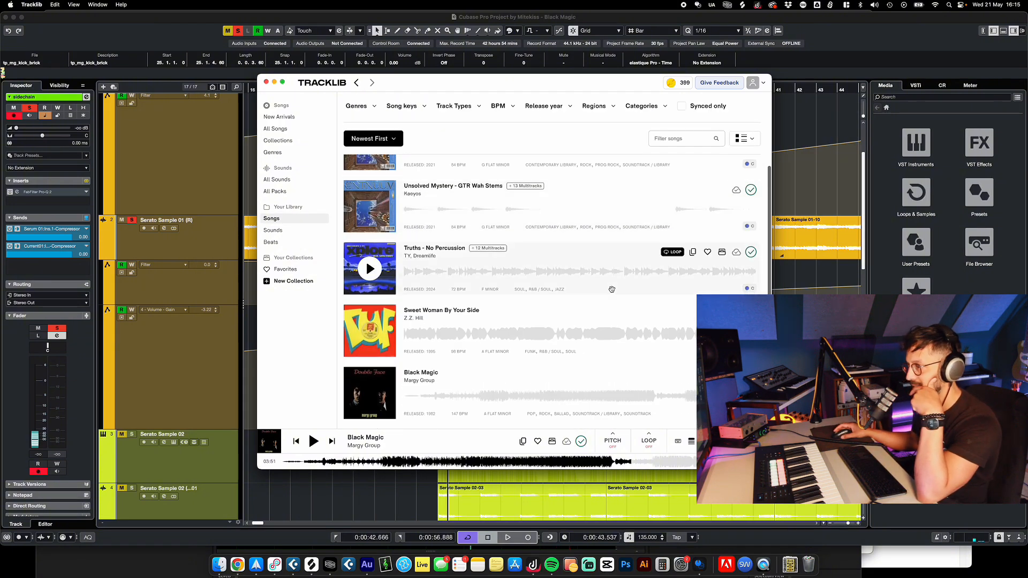
click(370, 332)
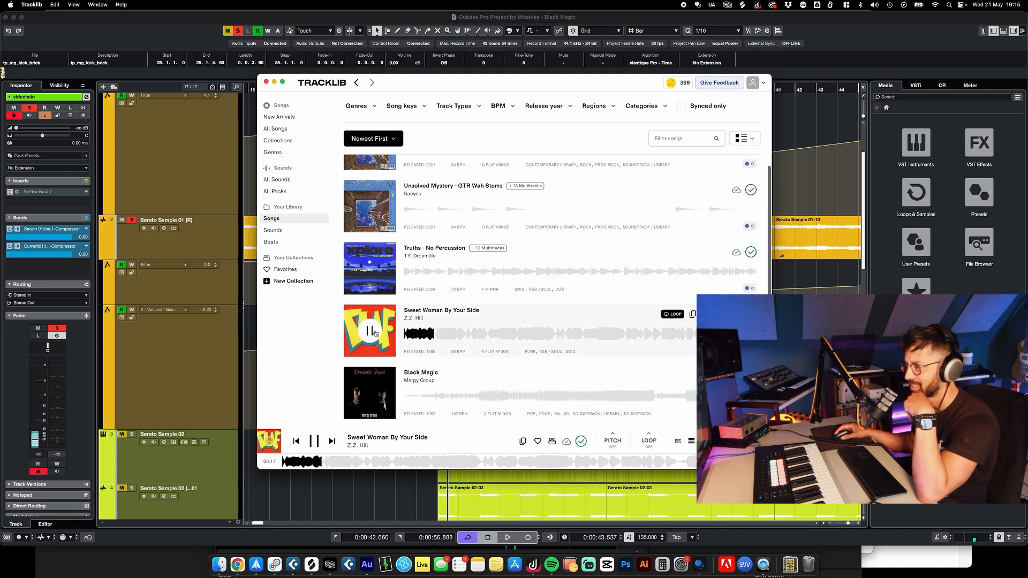
- Switch back to Cubase, open the Serato Sample editor of the Serato Sample 02 (D) track and move it clear of the track list
click(378, 492)
scroll(347, 253, up, 3)
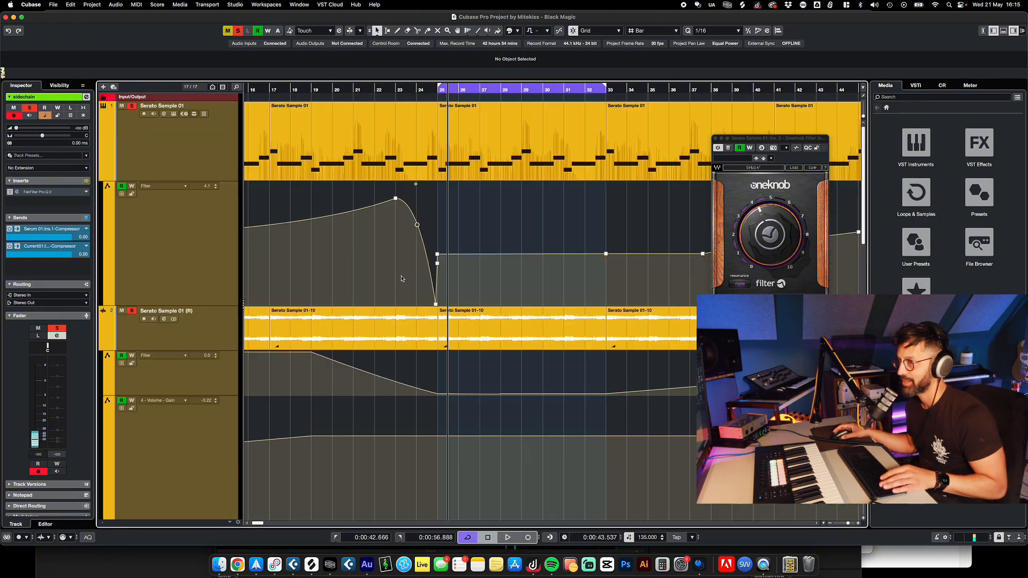
scroll(396, 306, down, 5)
scroll(335, 348, down, 7)
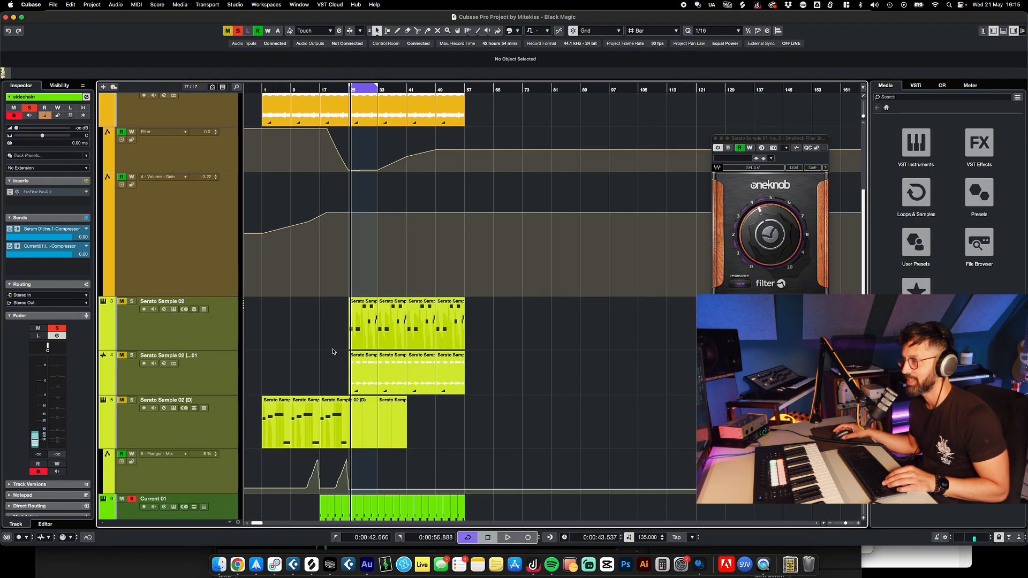
scroll(308, 369, down, 4)
click(141, 290)
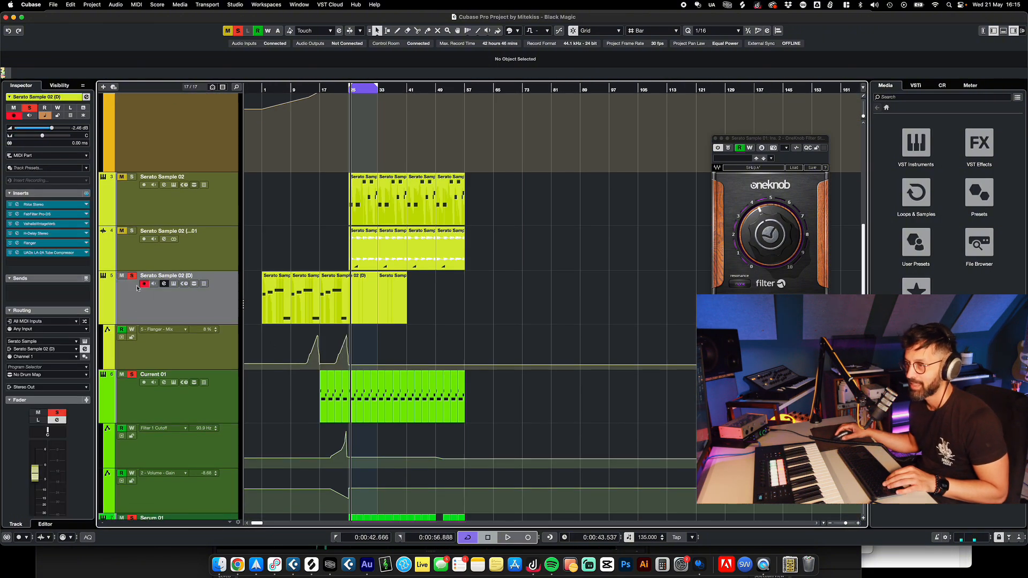
scroll(219, 312, up, 6)
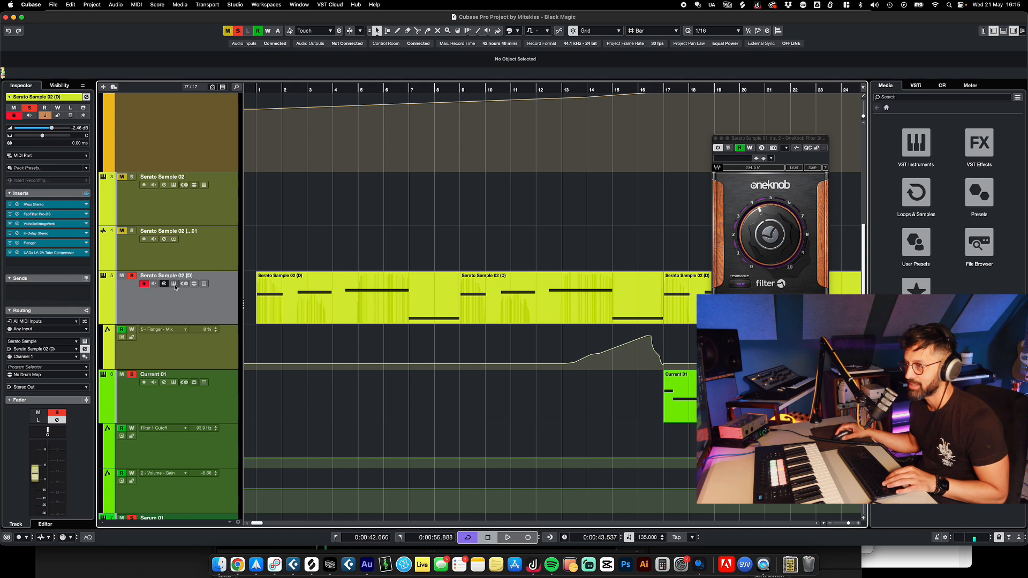
key(e)
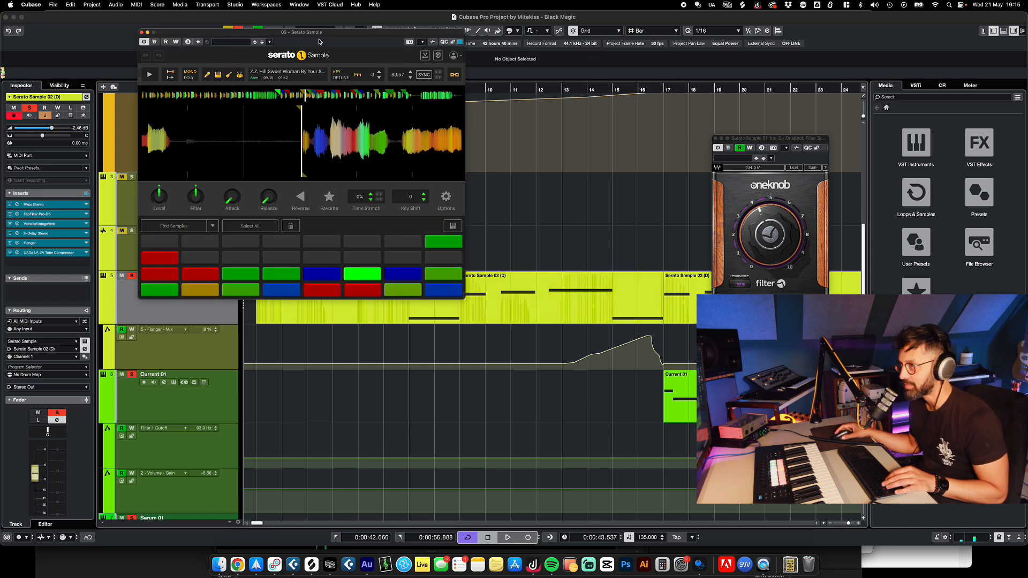
drag(319, 41, 576, 79)
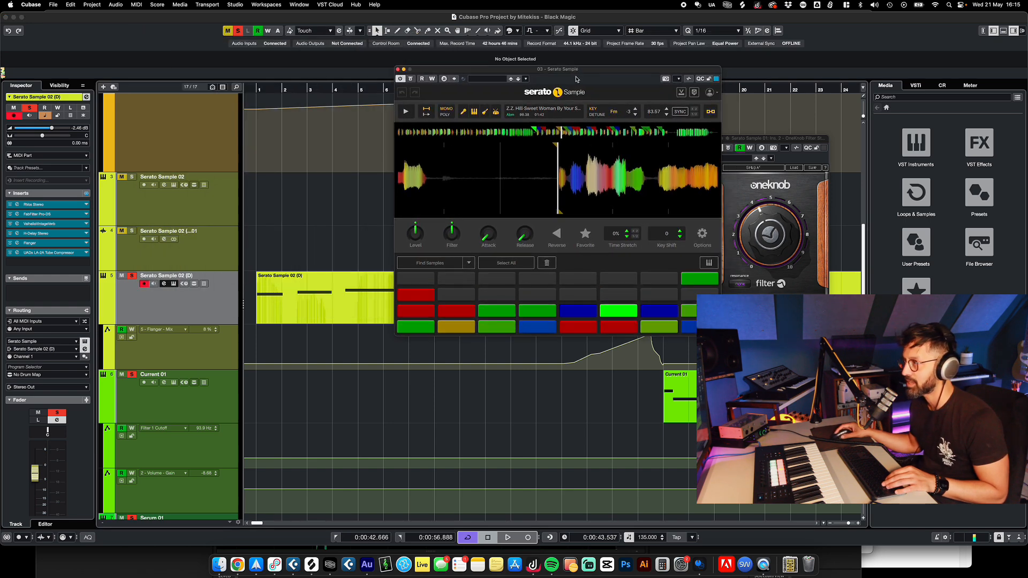
click(405, 168)
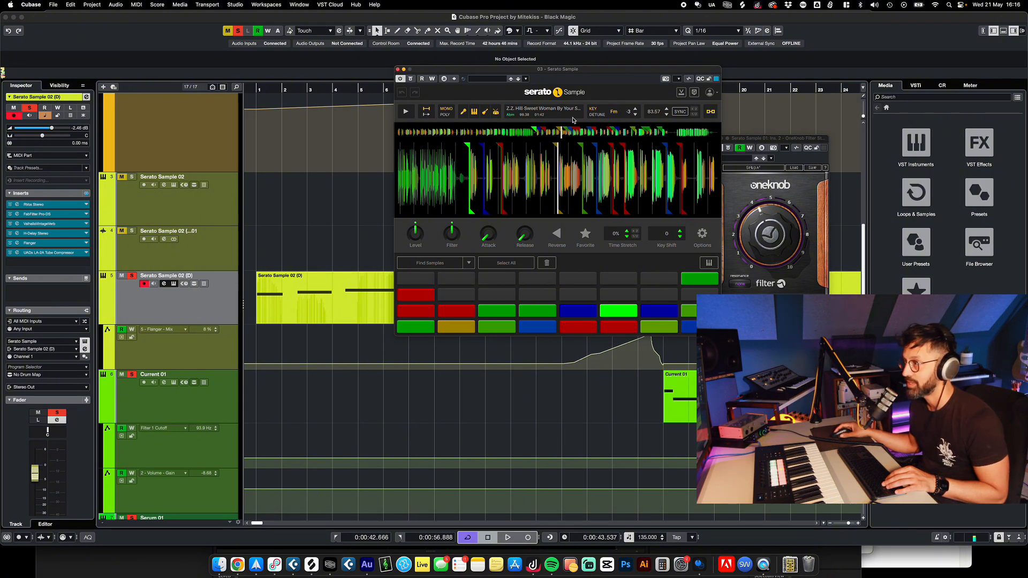
- Bypass all inserts on Serato Sample 02 (D) and play the dry vocal chops from bar 1
click(87, 193)
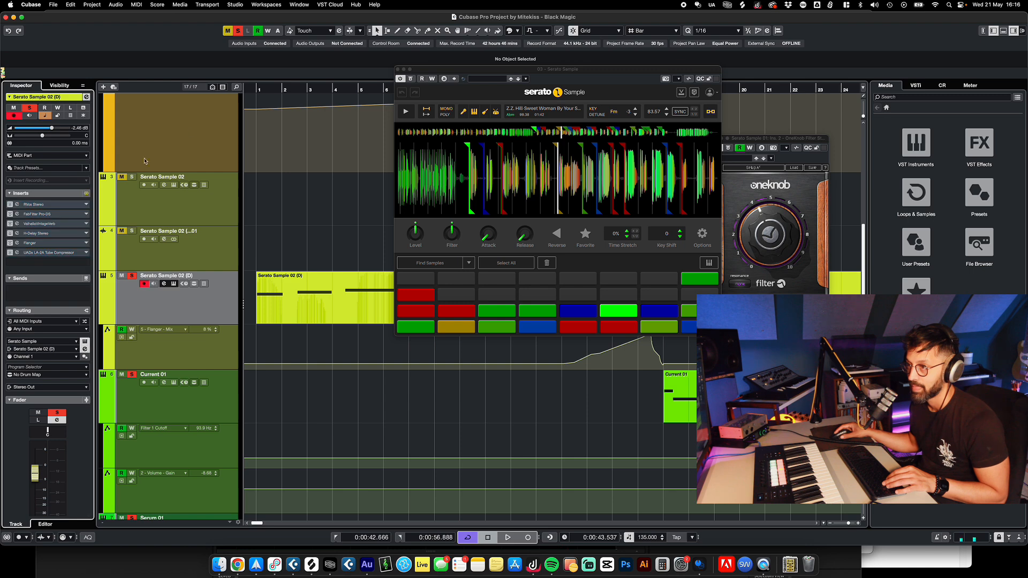
key(space)
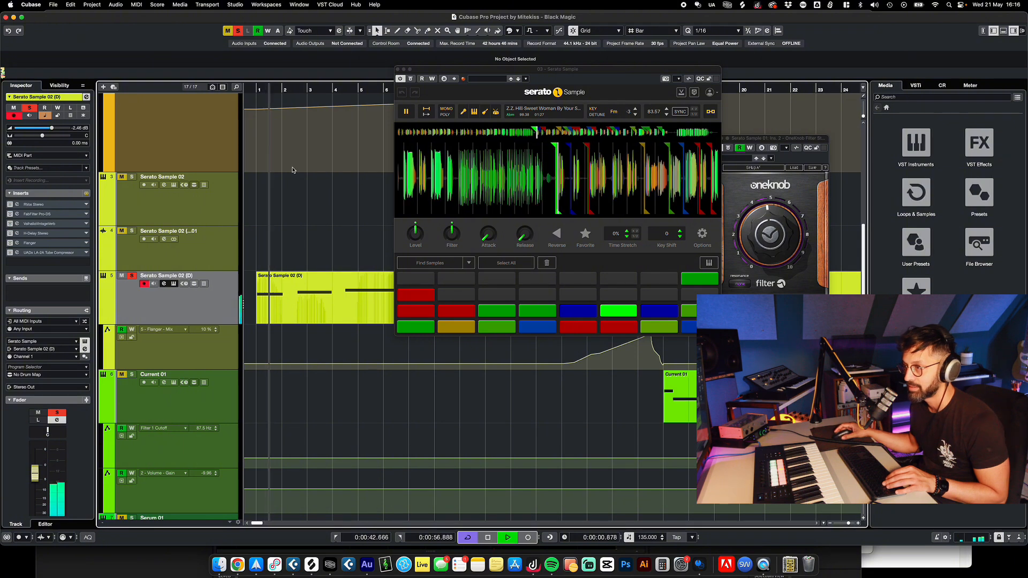
click(263, 90)
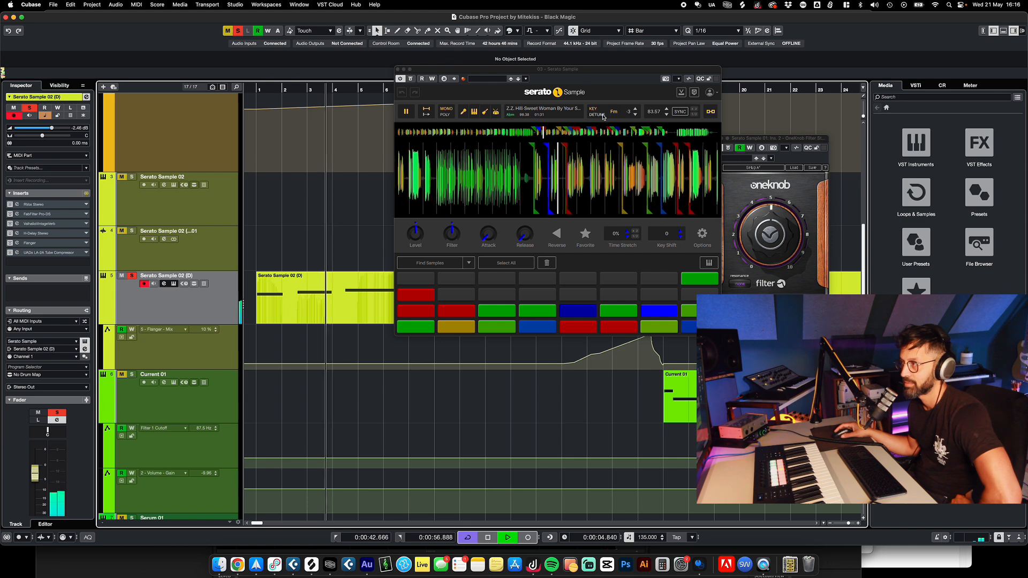
- Audition the vocal sample at key shift 0 (Abm) during playback, and return it to -3 (Fm)
click(635, 109)
click(634, 109)
click(634, 109)
click(635, 115)
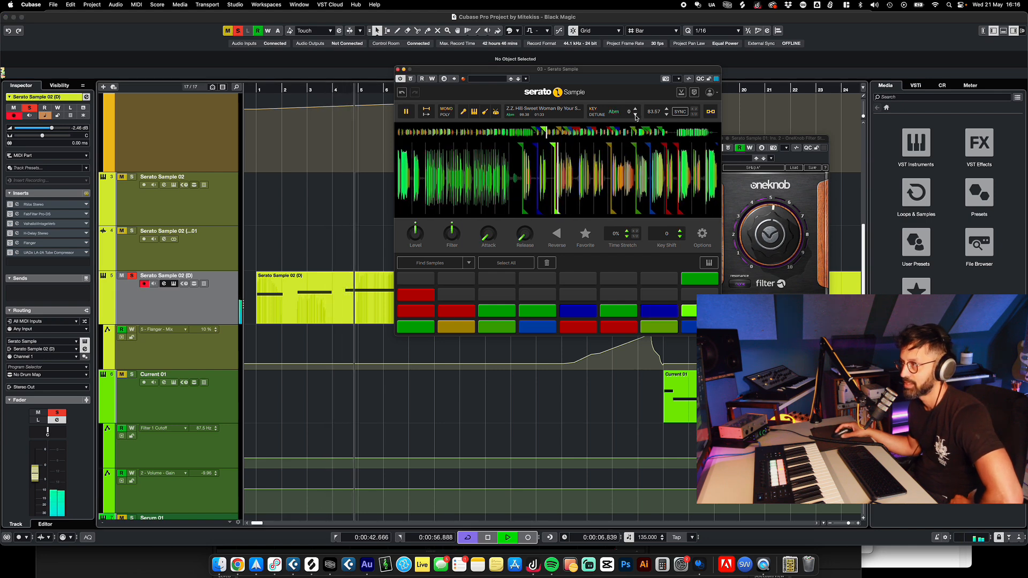
click(635, 115)
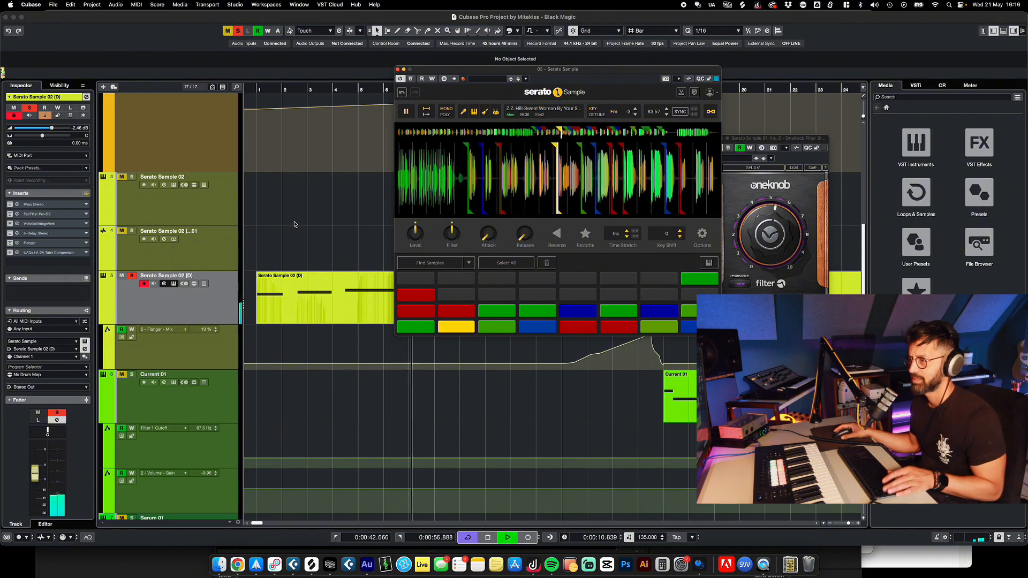
- Set the loop range to the first Serato Sample 02 (D) clip, from bar 1 to bar 9, and stop playback
click(300, 300)
drag(450, 68, 671, 70)
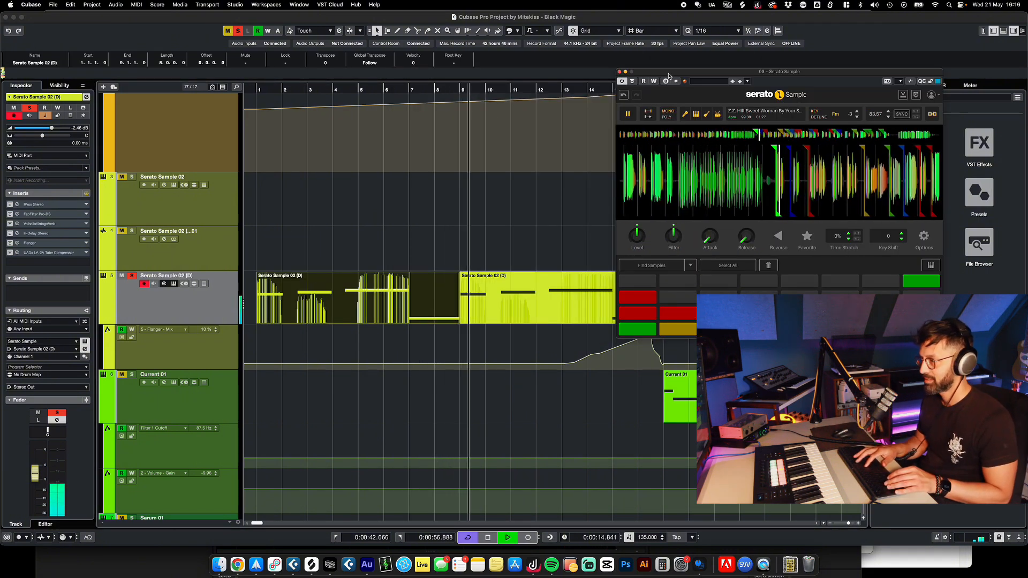
key(p)
key(space)
scroll(402, 212, up, 8)
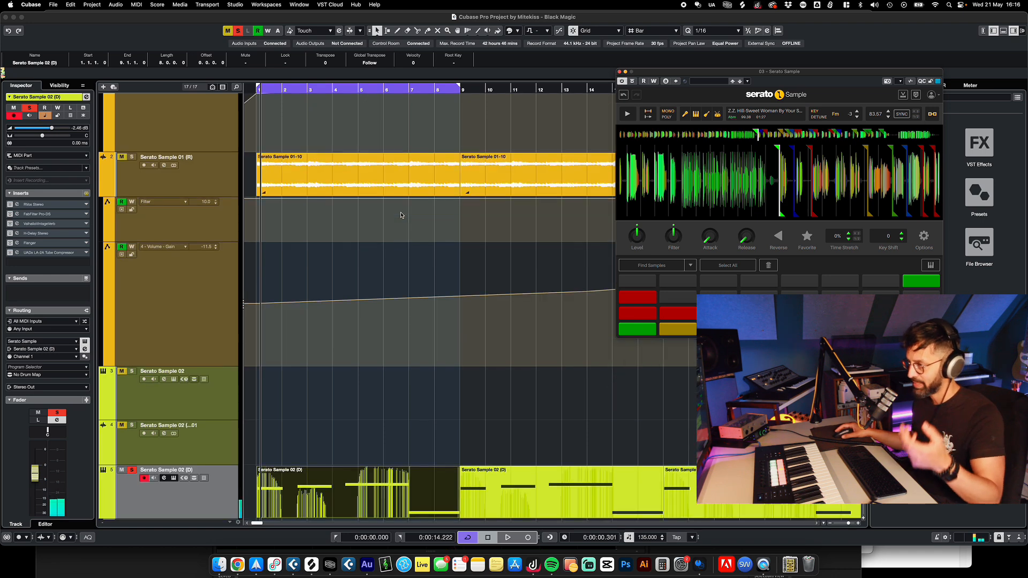
- Solo Serato Sample 01 alongside Serato Sample 02 (D) and play the looped section
click(120, 110)
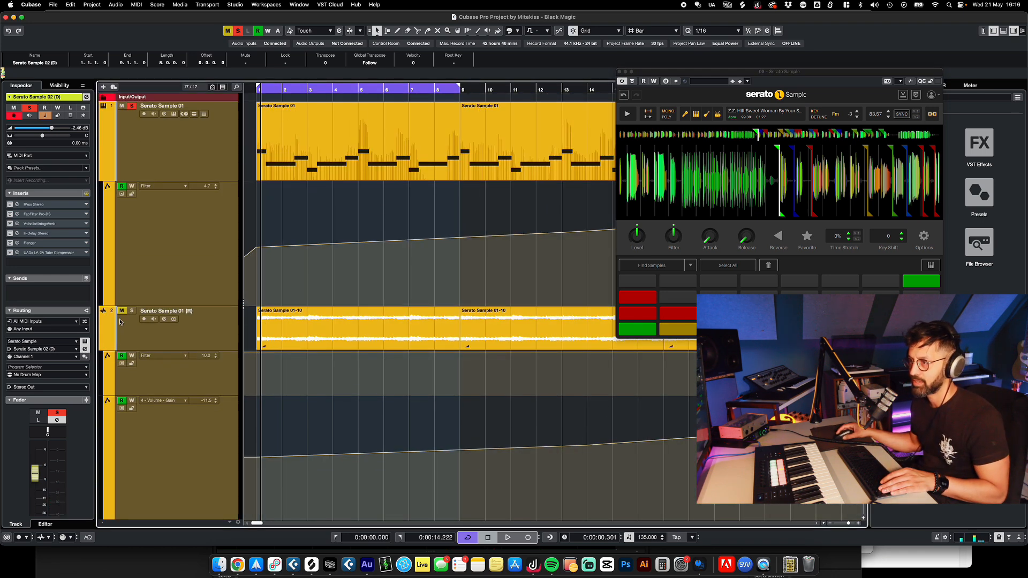
key(space)
scroll(182, 331, down, 6)
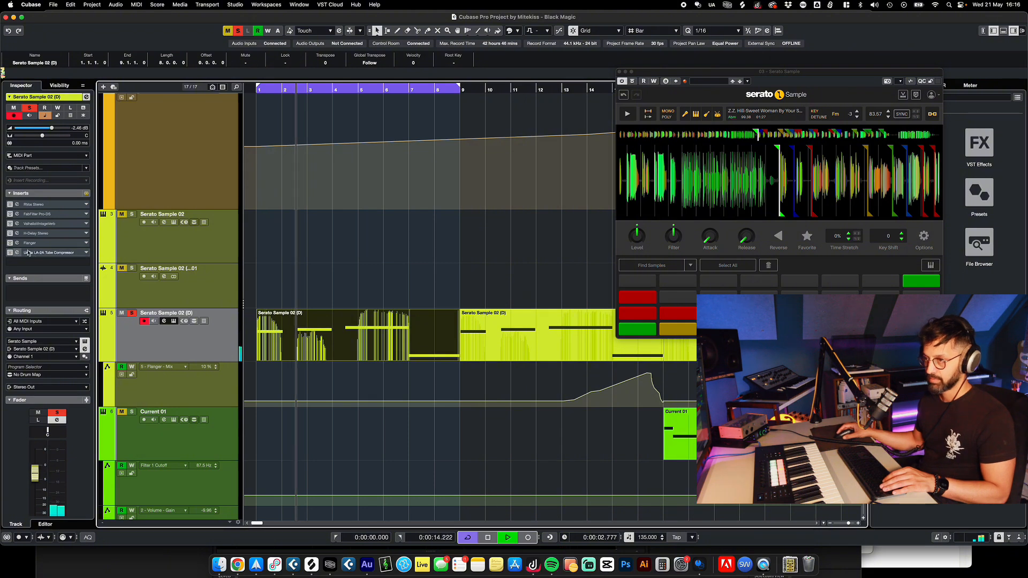
- Re-enable the RVox and FabFilter Pro-DS inserts on Serato Sample 02 (D), open their editors and play from bar 1
click(45, 205)
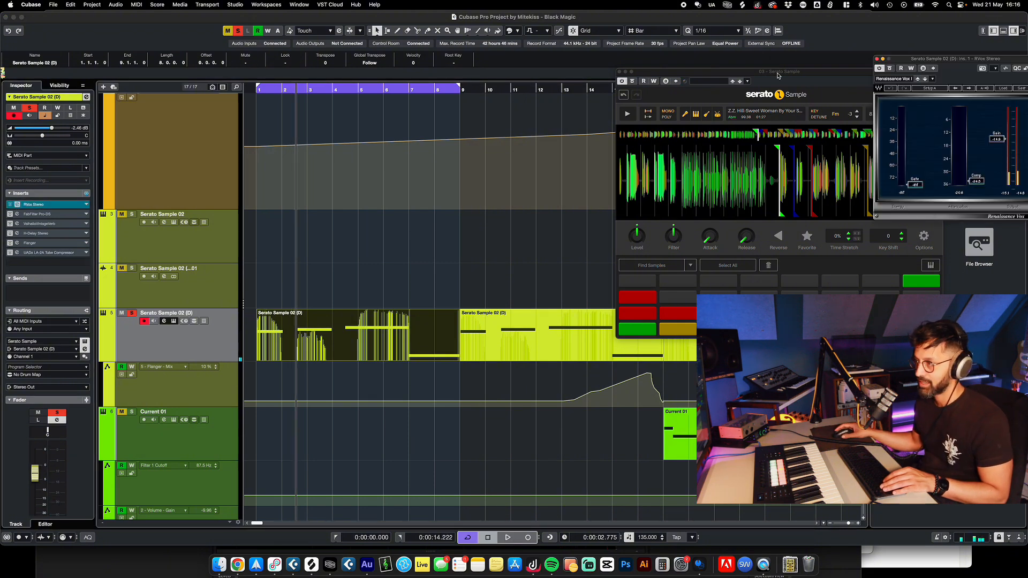
drag(927, 62, 527, 113)
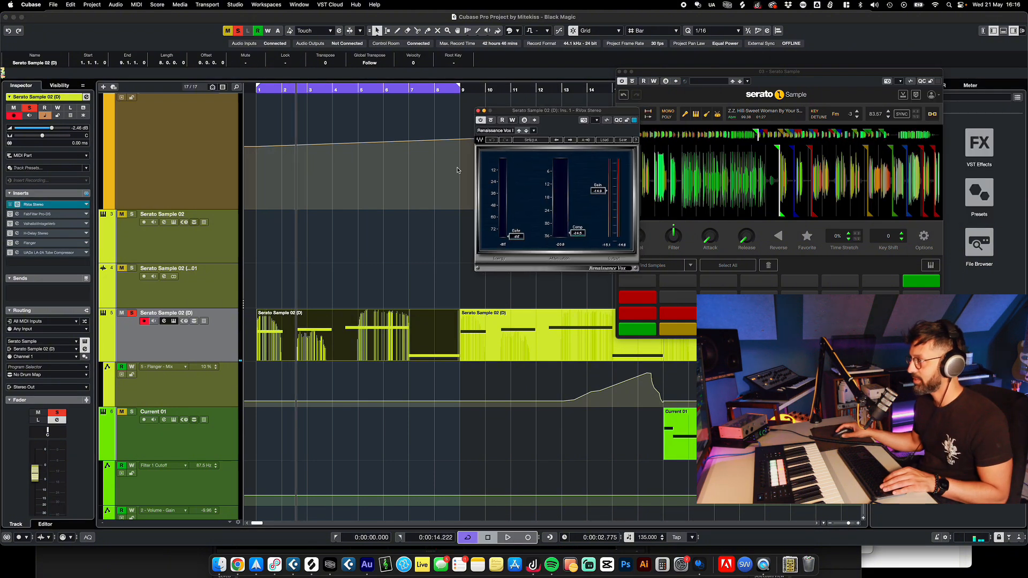
click(9, 215)
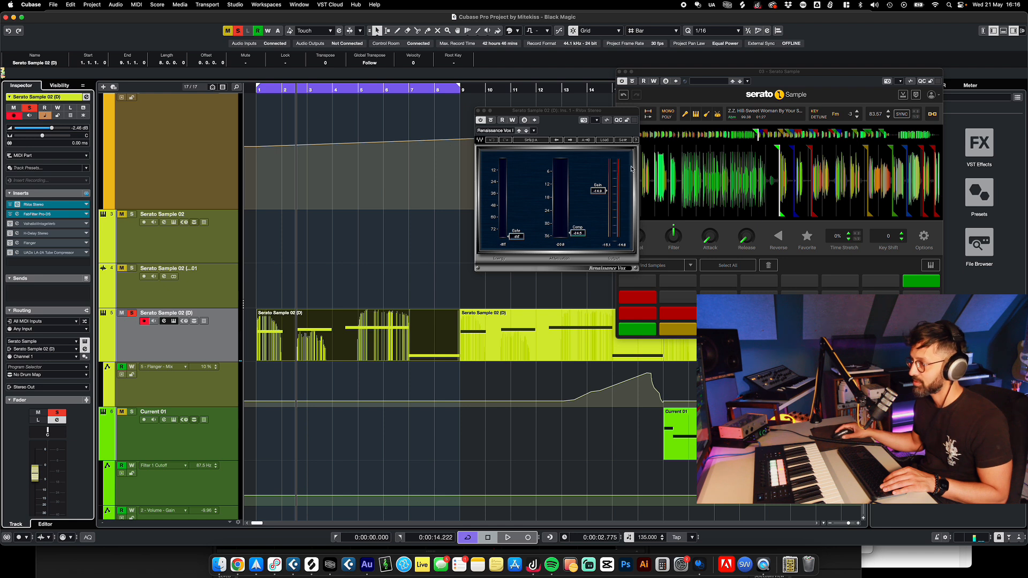
drag(543, 113, 508, 128)
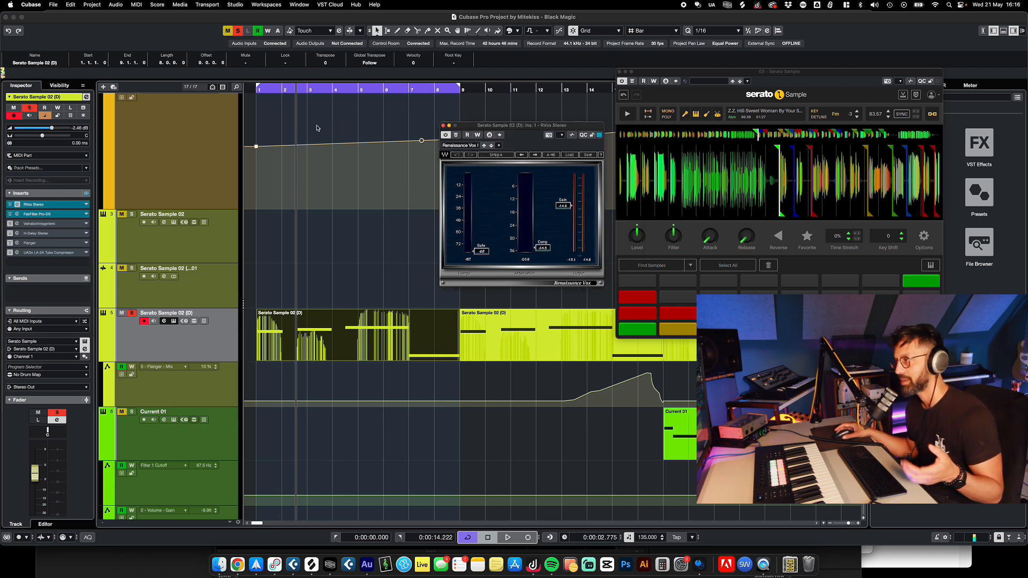
click(258, 88)
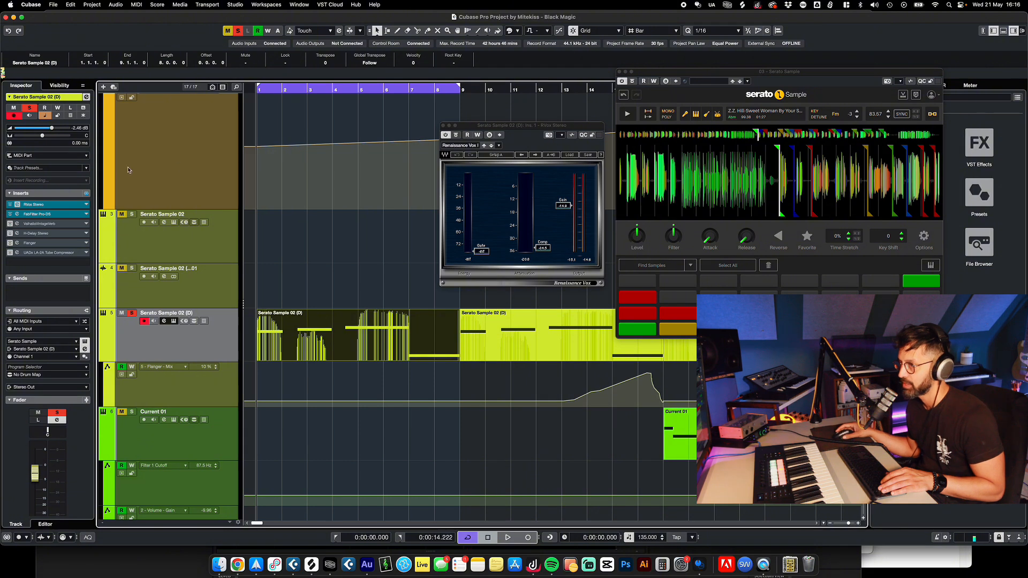
click(59, 215)
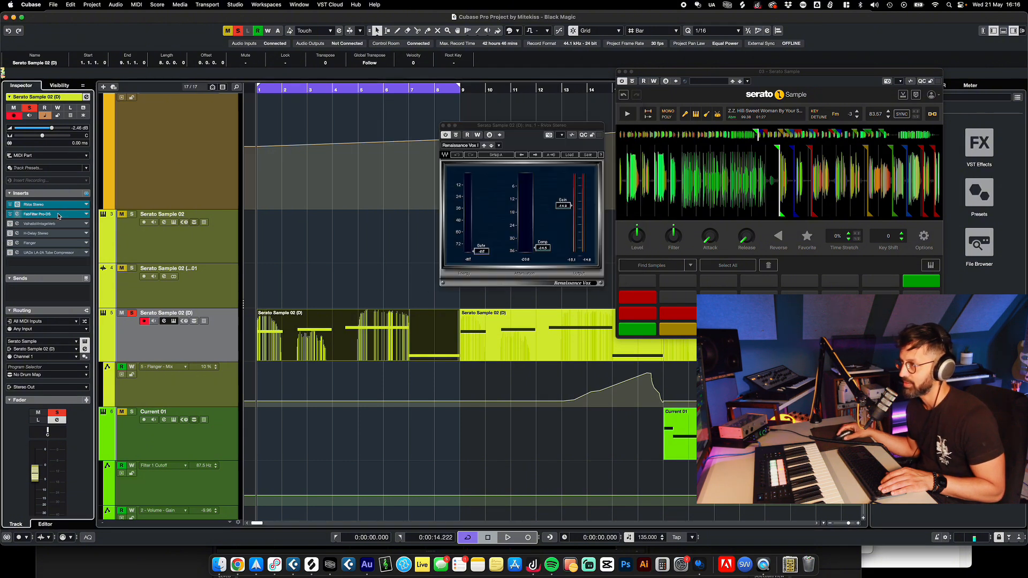
key(space)
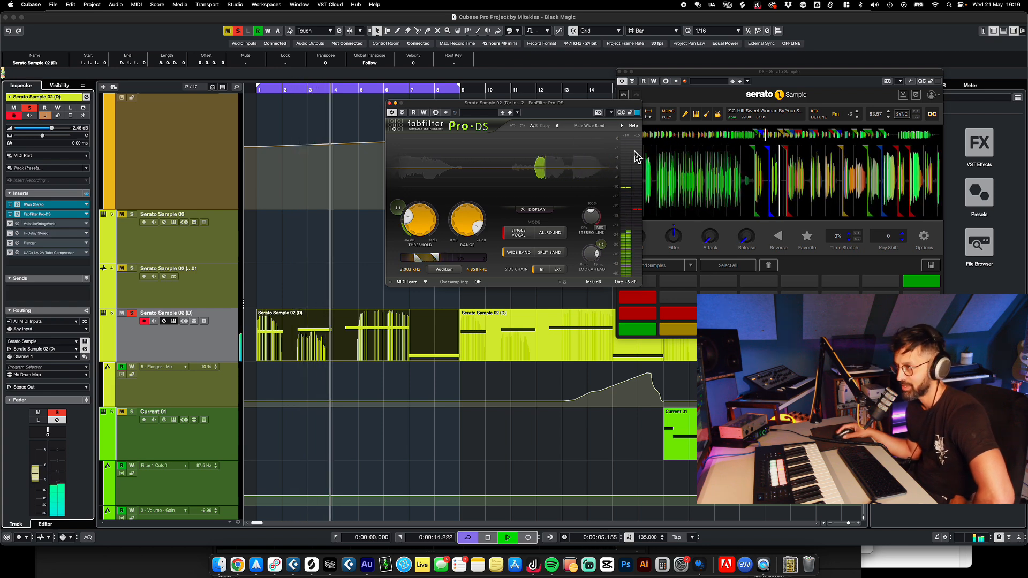
- Re-enable the ValhallaVintageVerb and H-Delay inserts and arrange their open editors so both can be seen
click(38, 223)
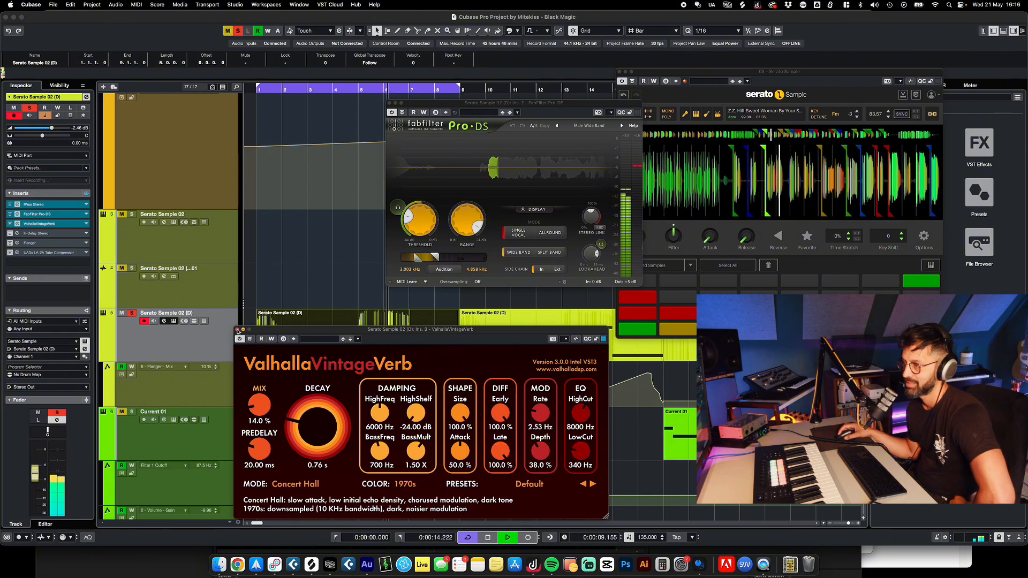
click(9, 234)
click(17, 234)
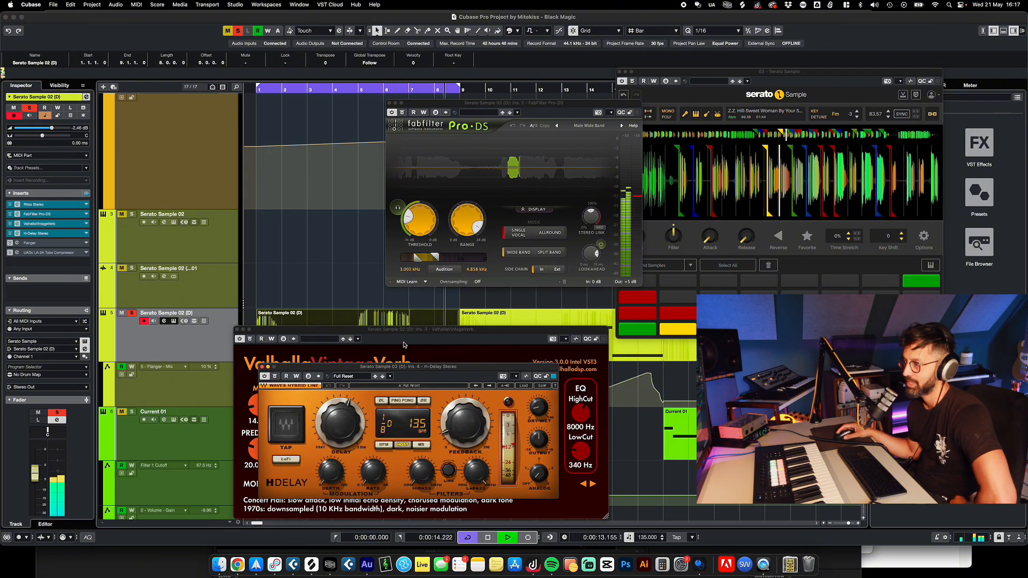
drag(400, 368, 427, 156)
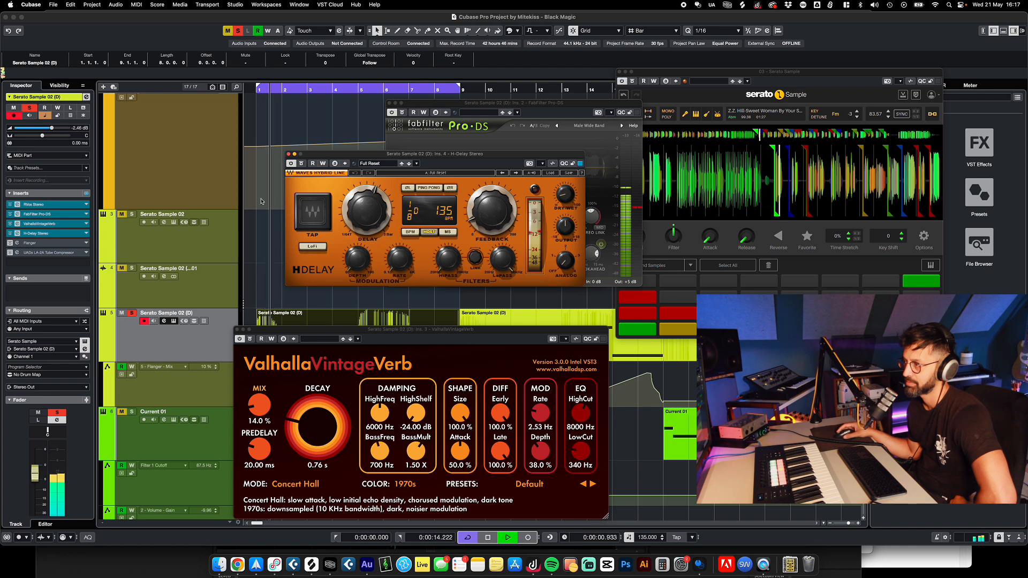
- Re-enable and open the Flanger insert, and close the ValhallaVintageVerb and H-Delay editors
click(10, 244)
click(17, 243)
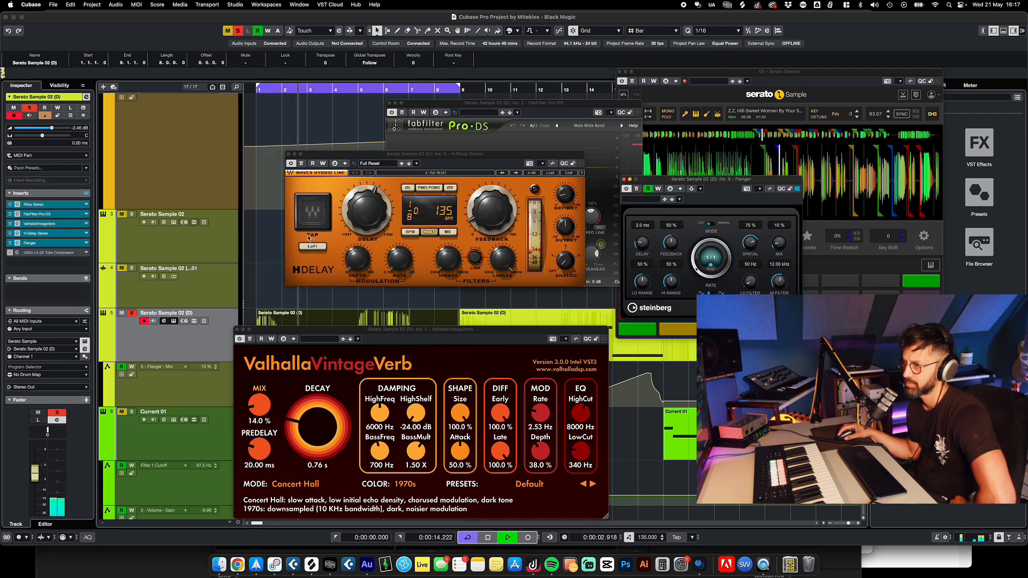
click(239, 329)
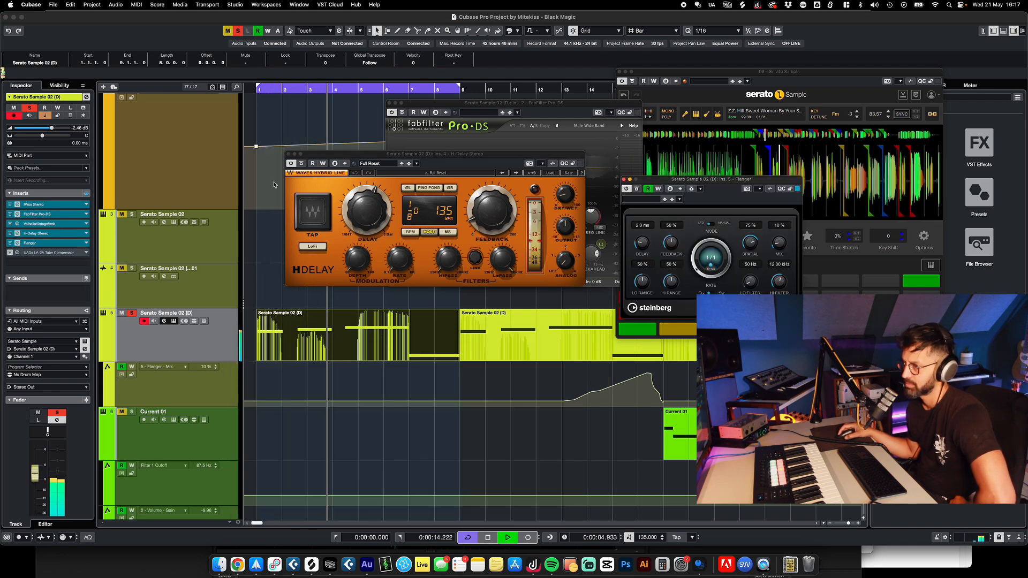
click(289, 154)
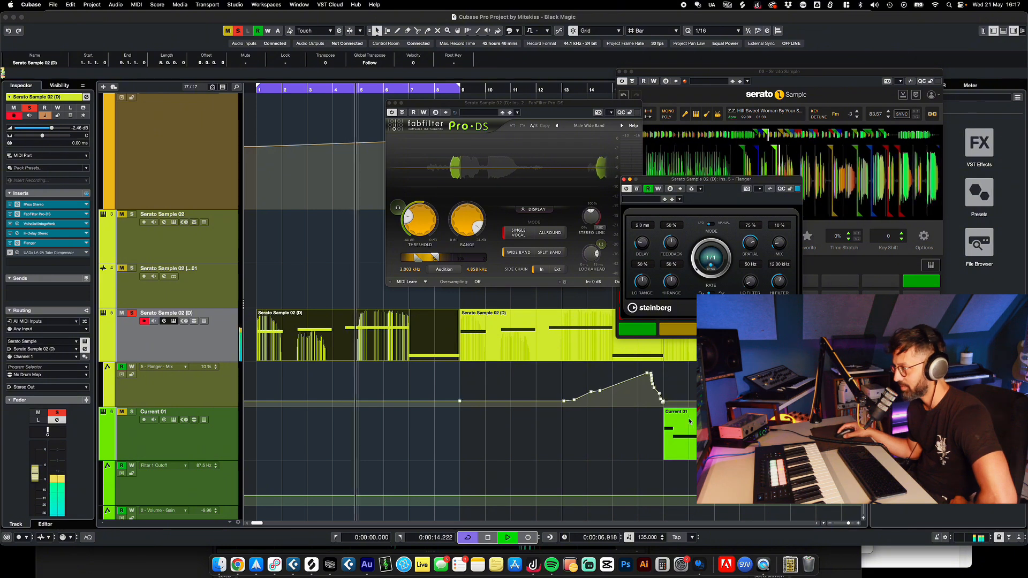
- Re-enable and inspect the LA-2A Tube Compressor insert, and close all insert editors on Serato Sample 02 (D)
click(17, 253)
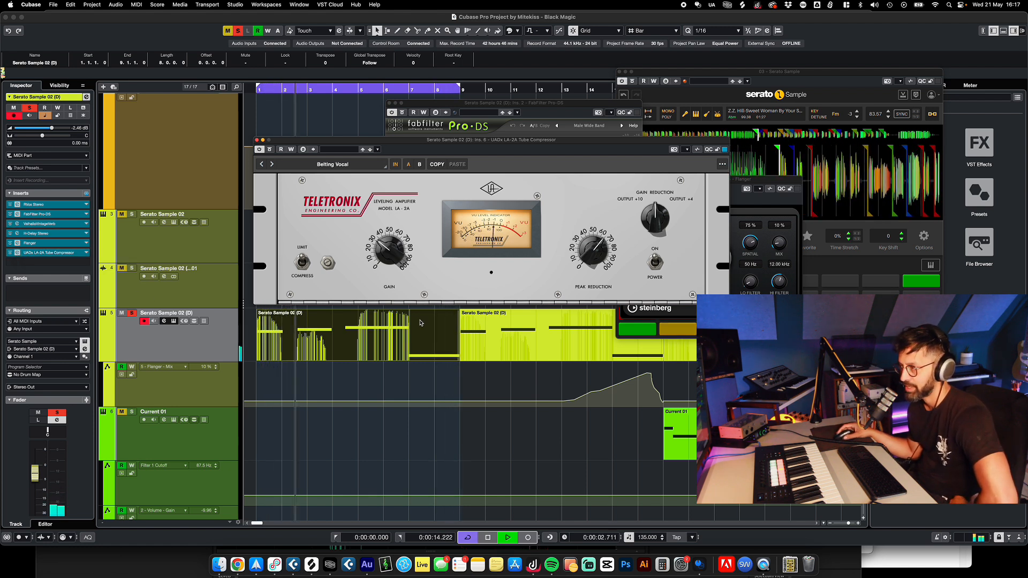
click(257, 140)
click(390, 102)
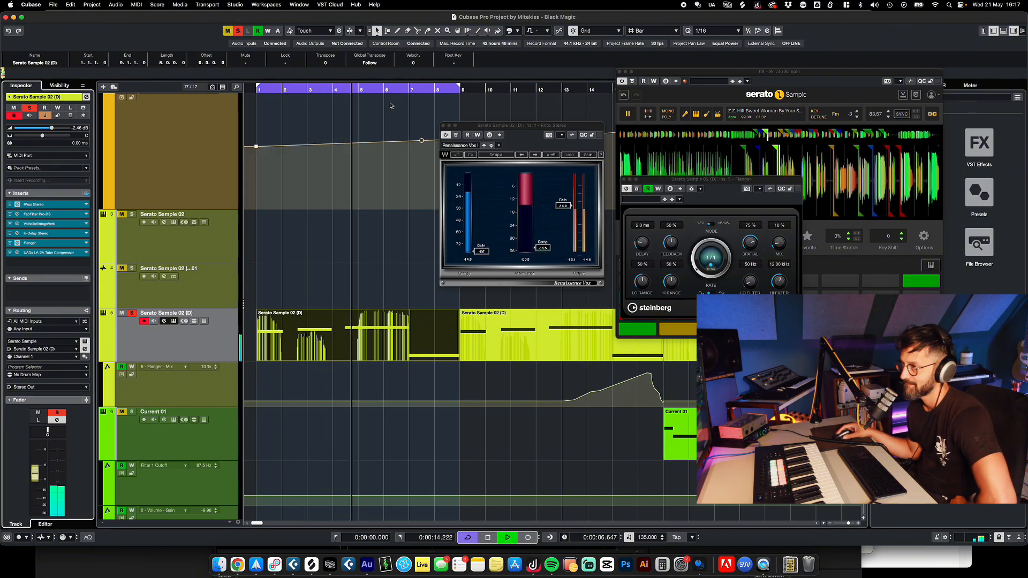
click(623, 178)
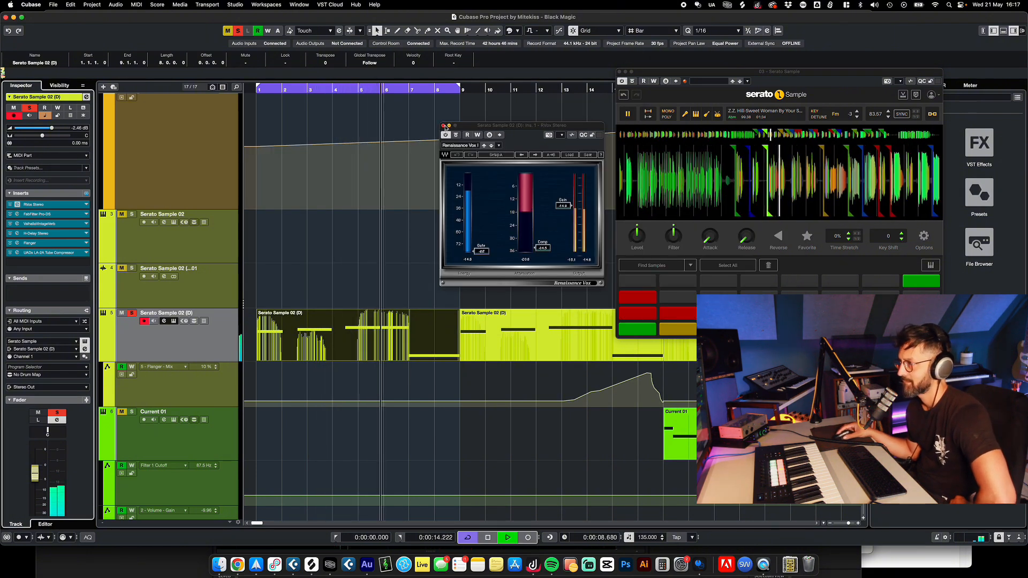
click(443, 126)
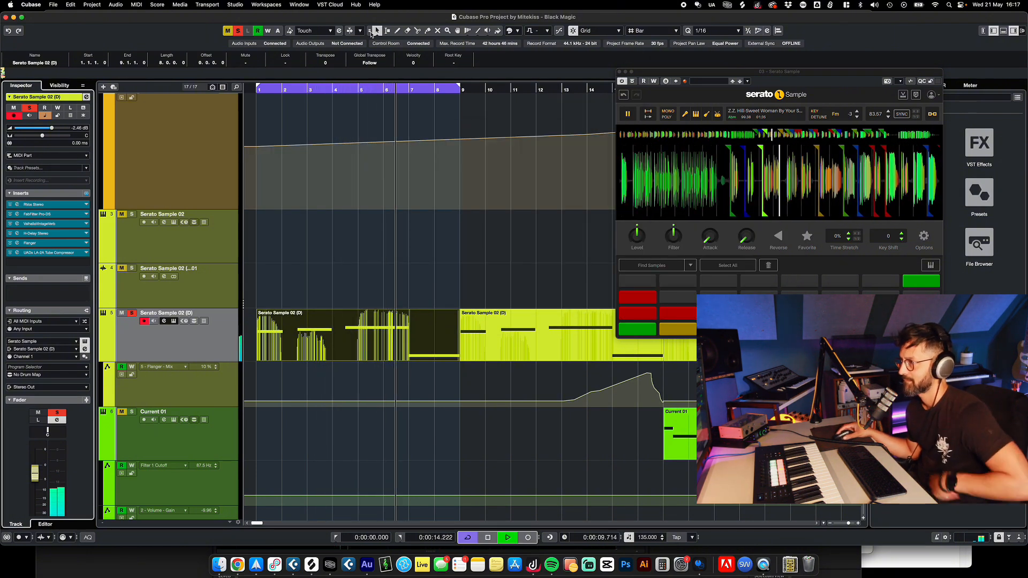
- Clear all solo and mute-by-solo states and turn off looping so the full arrangement plays on
click(237, 31)
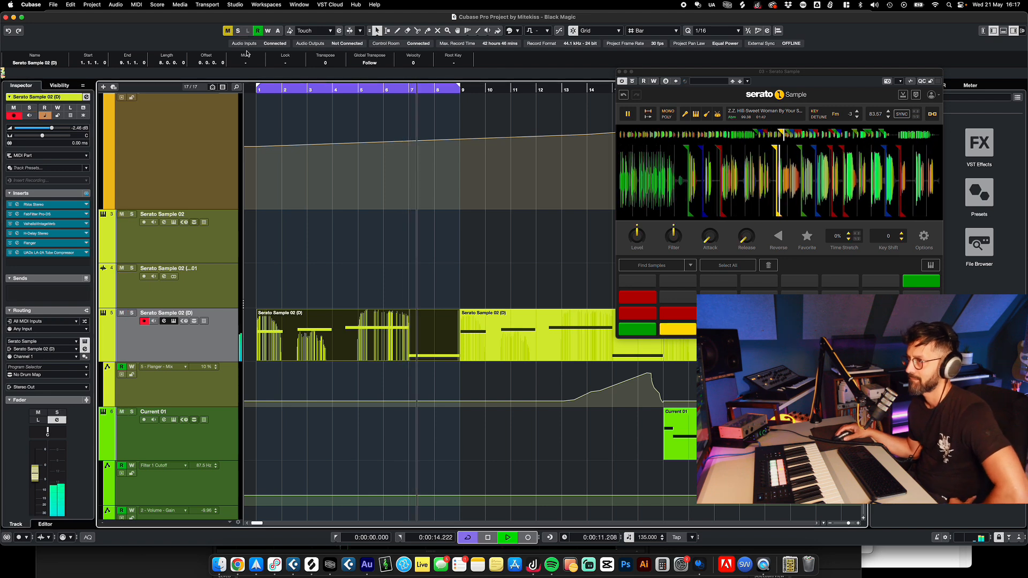
click(467, 537)
key(g)
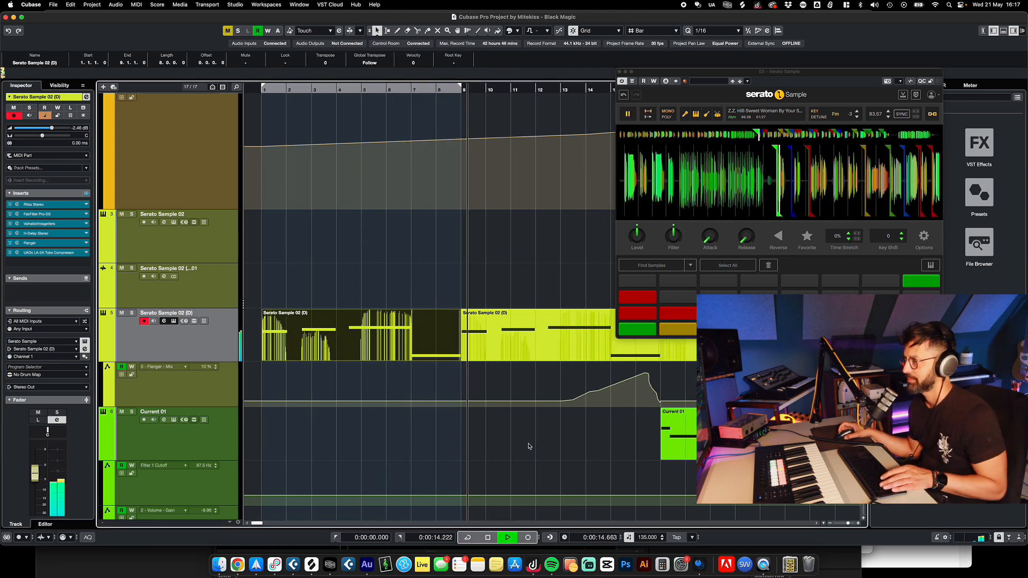
- Play the arrangement and examine the Flanger Mix, Filter 1 Cutoff and Volume Gain automation leading into bar 25
scroll(527, 448, right, 3)
scroll(525, 448, down, 1)
scroll(399, 438, down, 3)
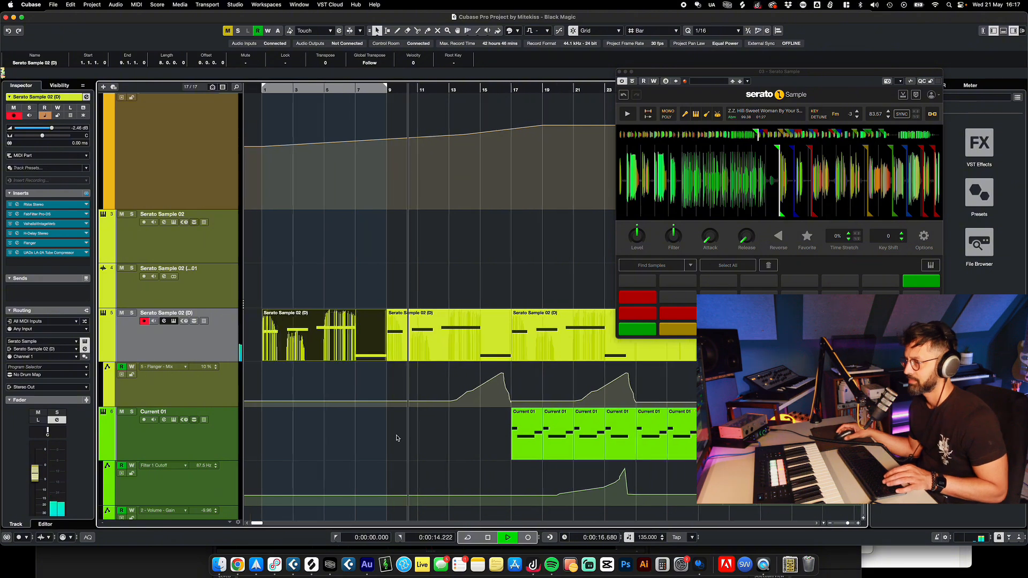
scroll(349, 423, up, 5)
scroll(350, 423, down, 5)
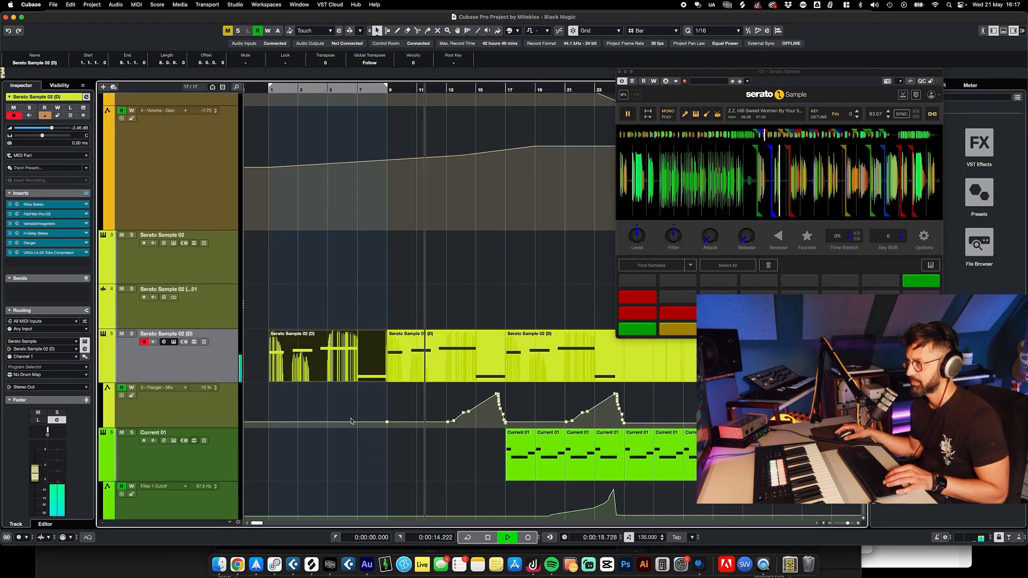
key(g)
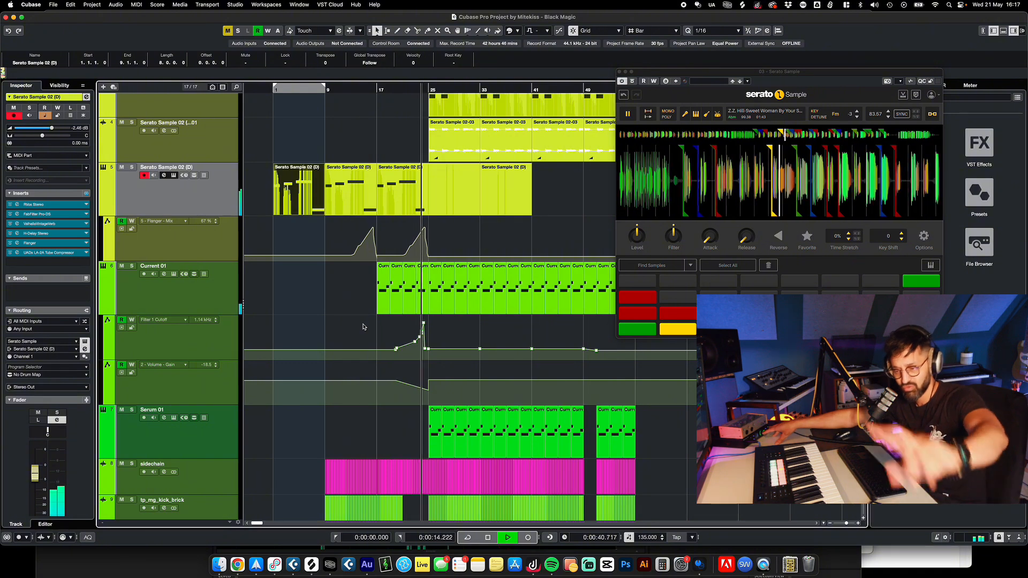
key(h)
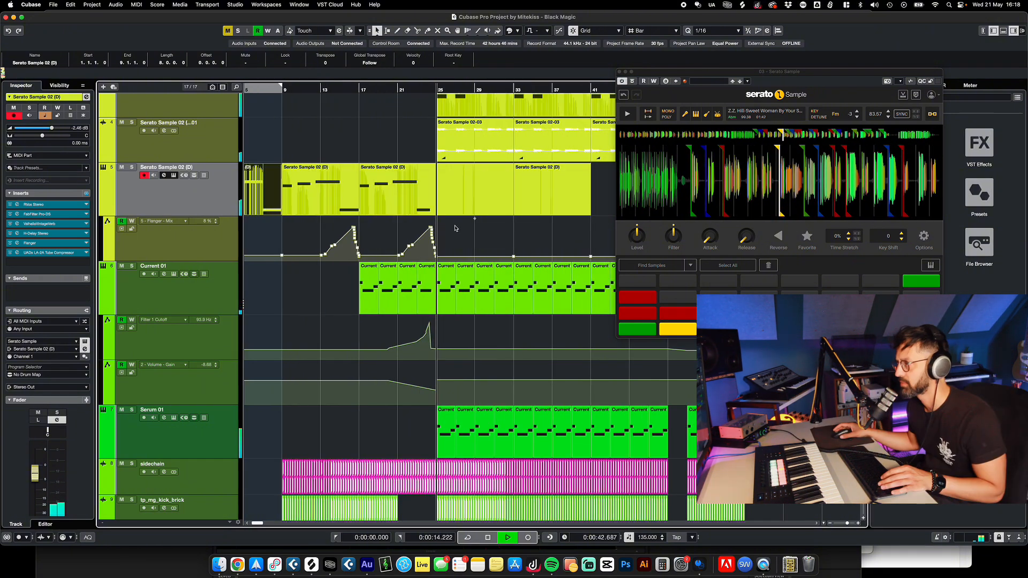
key(h)
key(h)
key(h)
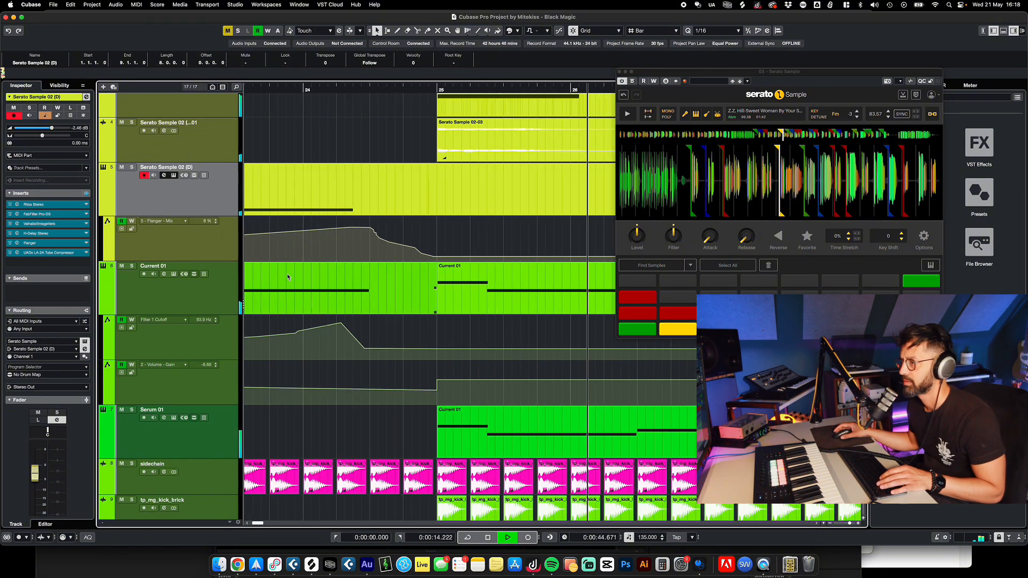
- Close the Serato Sample editor and play the drum and sweep tracks from bar 22
scroll(333, 256, down, 10)
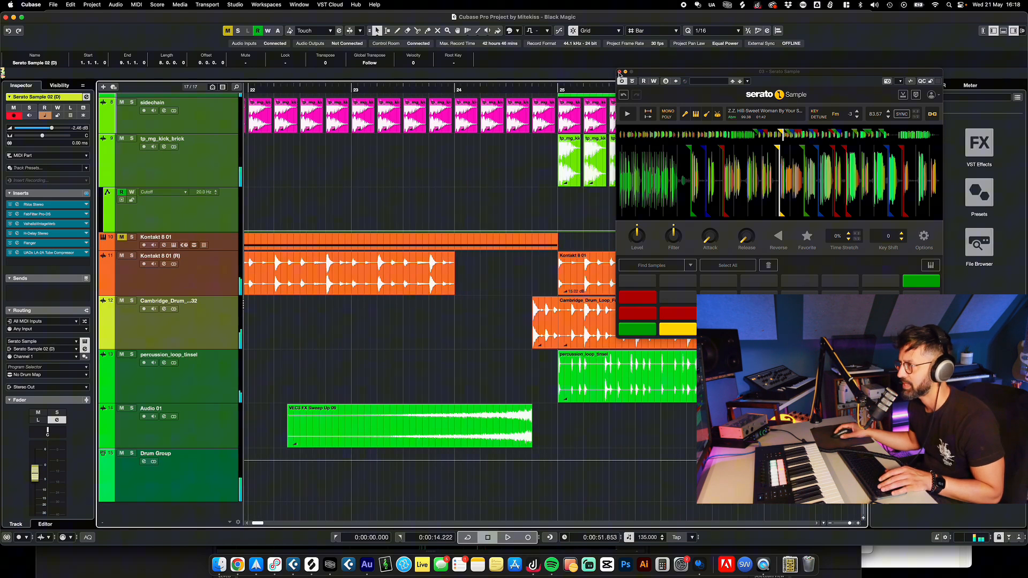
click(619, 72)
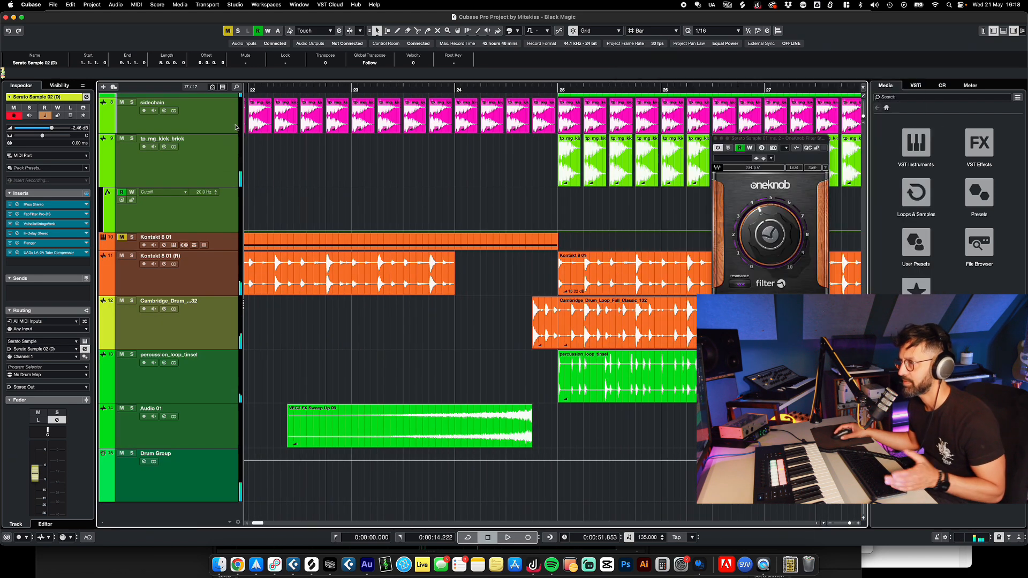
click(285, 89)
key(space)
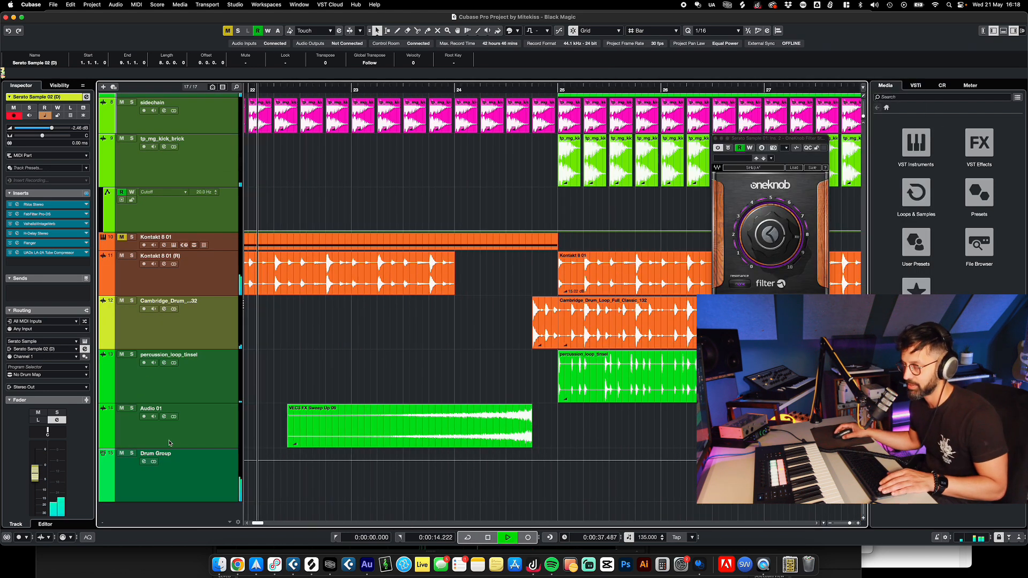
- Rename the Audio 01 track as Sweep
click(162, 411)
double_click(150, 409)
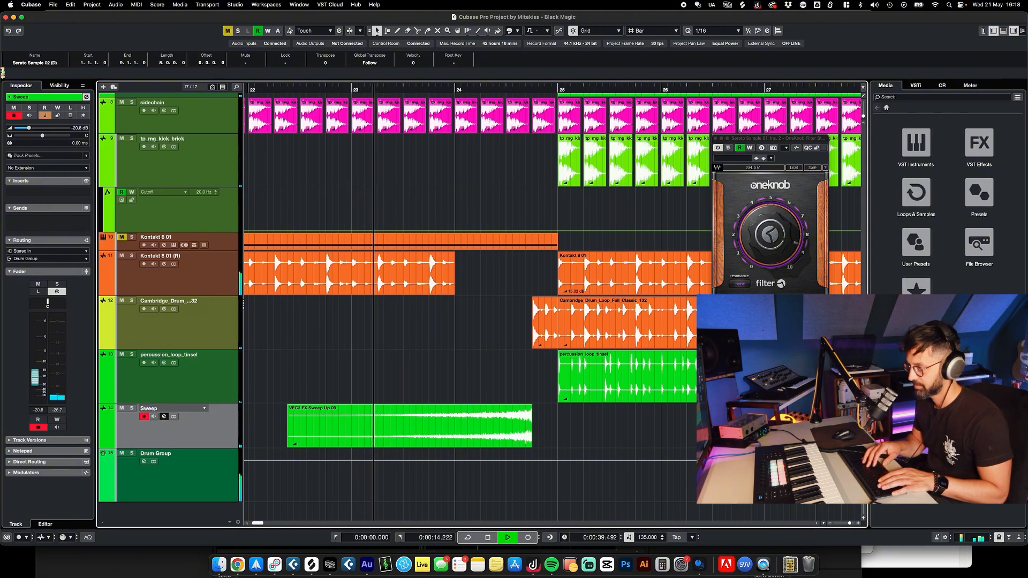
text(Sweep)
key(Return)
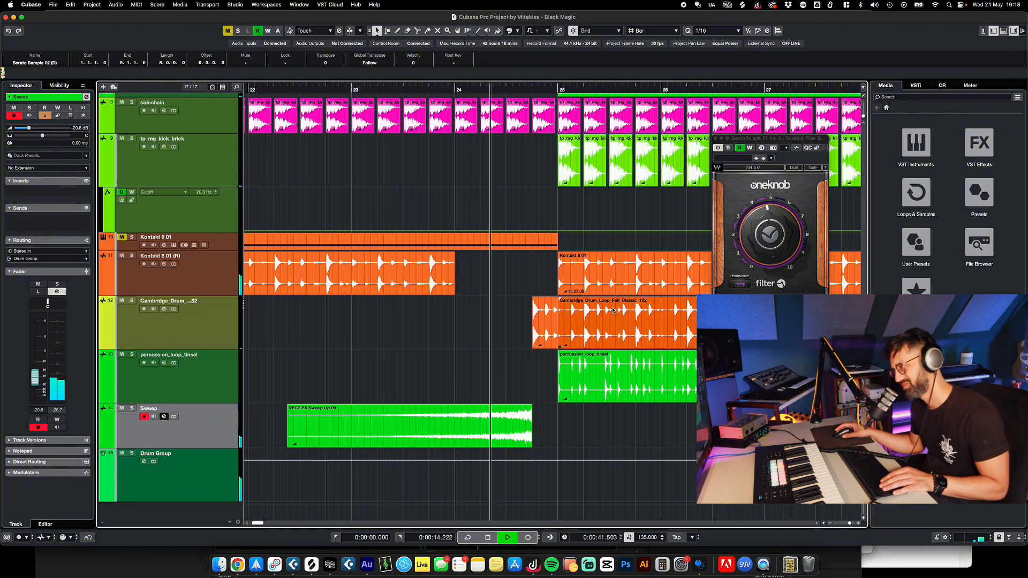
- Solo Serato Sample 01 to watch its OneKnob Filter follow the automation into bar 25, close the filter's editor and clear the solo
scroll(589, 336, up, 4)
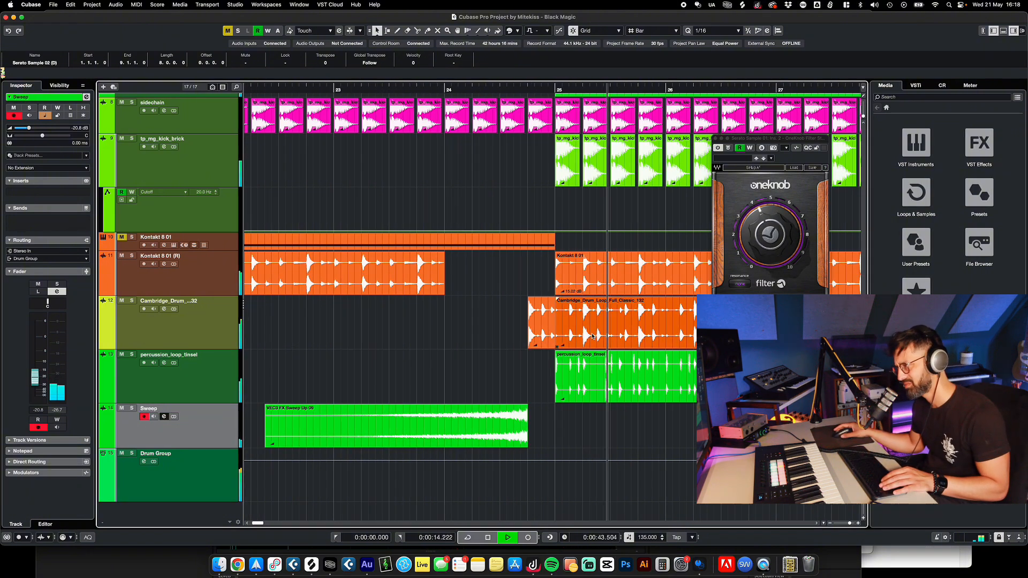
scroll(589, 336, up, 10)
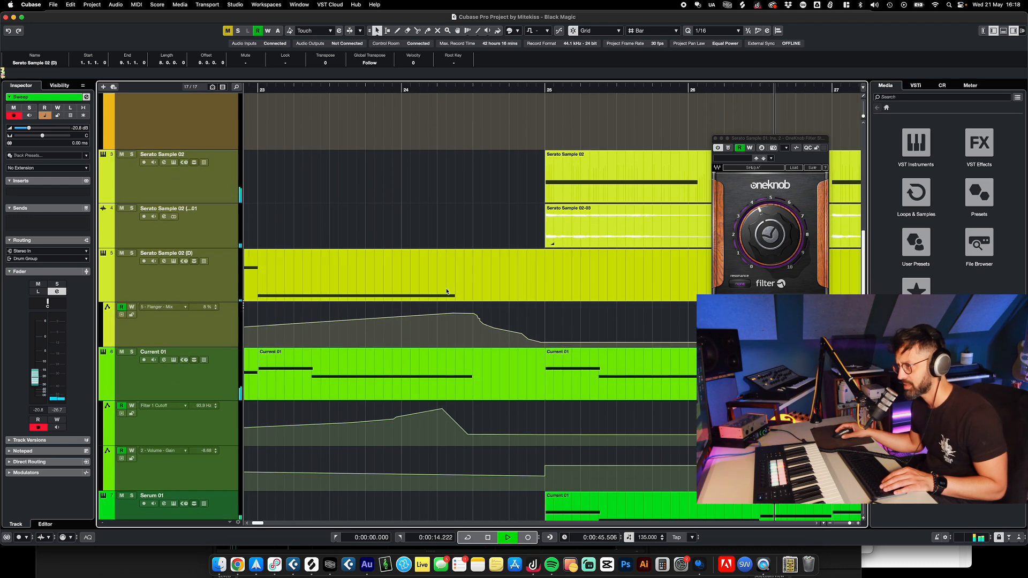
scroll(499, 356, up, 6)
scroll(499, 355, down, 4)
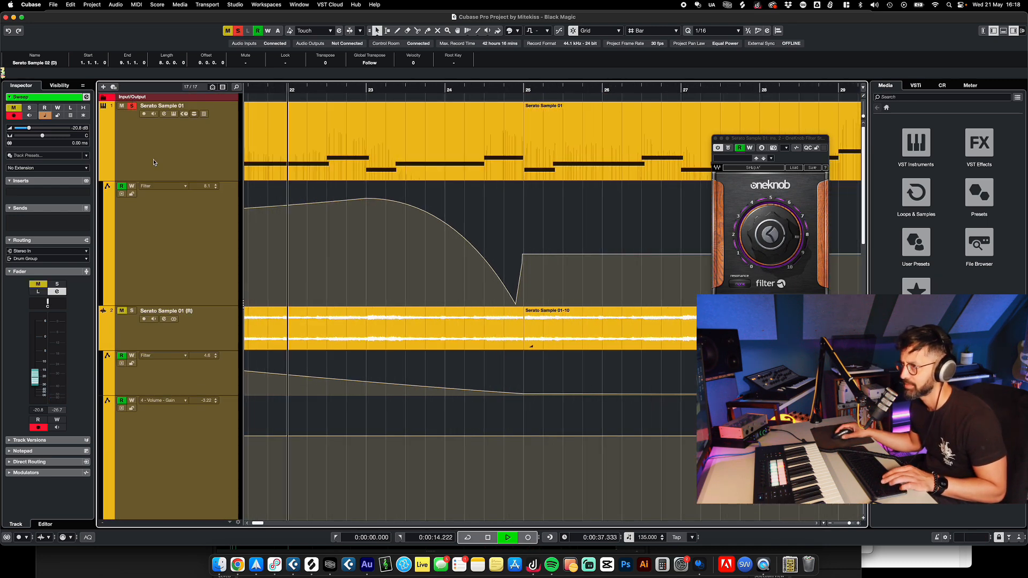
click(131, 109)
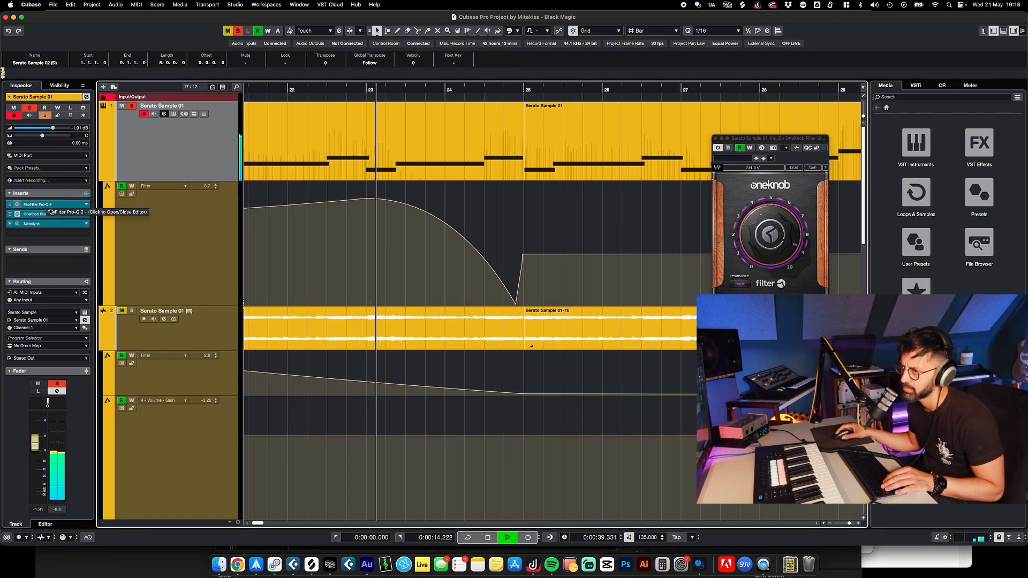
drag(759, 141, 584, 147)
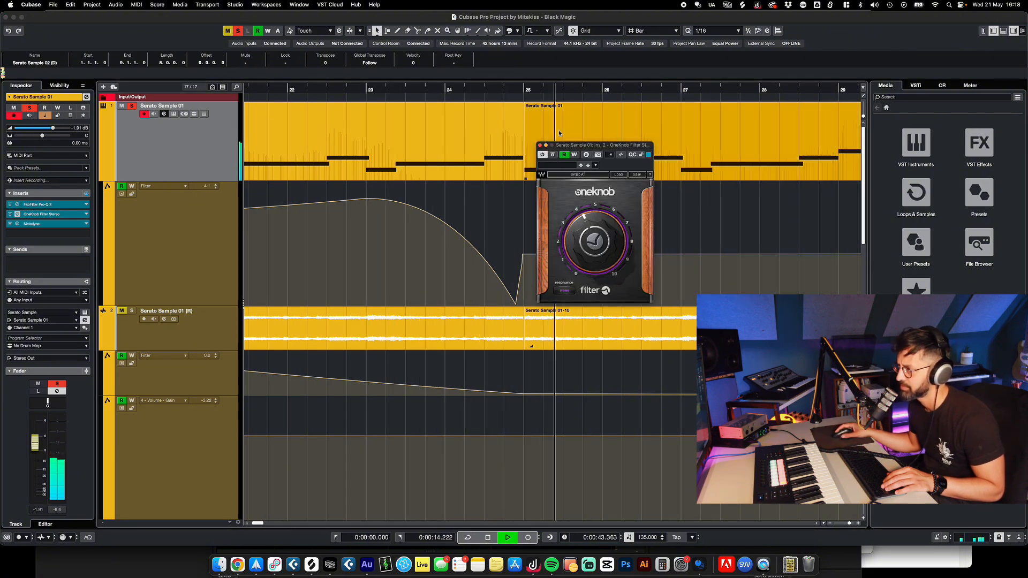
click(540, 145)
click(238, 31)
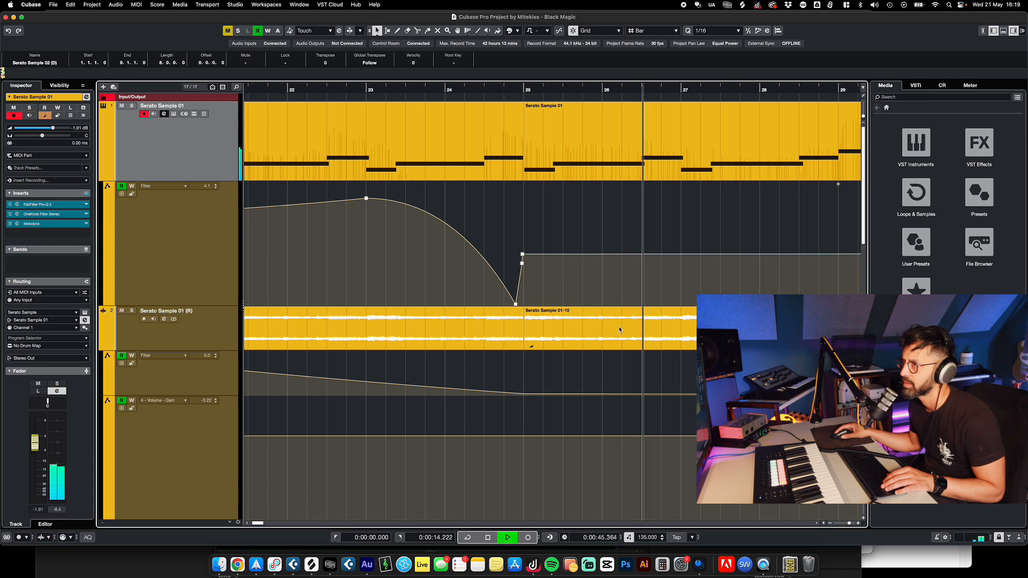
- Loop playback over the Serato Sample 01 (R) events from bar 25 to 57 and pick the 0.0 Filter automation point near bar 28
scroll(620, 327, down, 10)
scroll(562, 328, right, 5)
scroll(355, 316, up, 5)
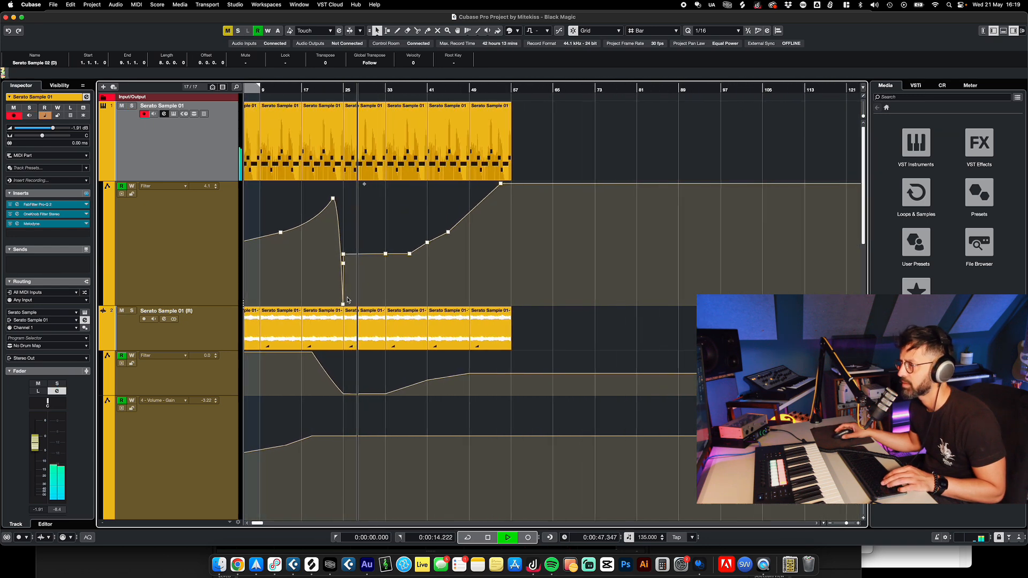
click(368, 329)
key(space)
key(shift+g)
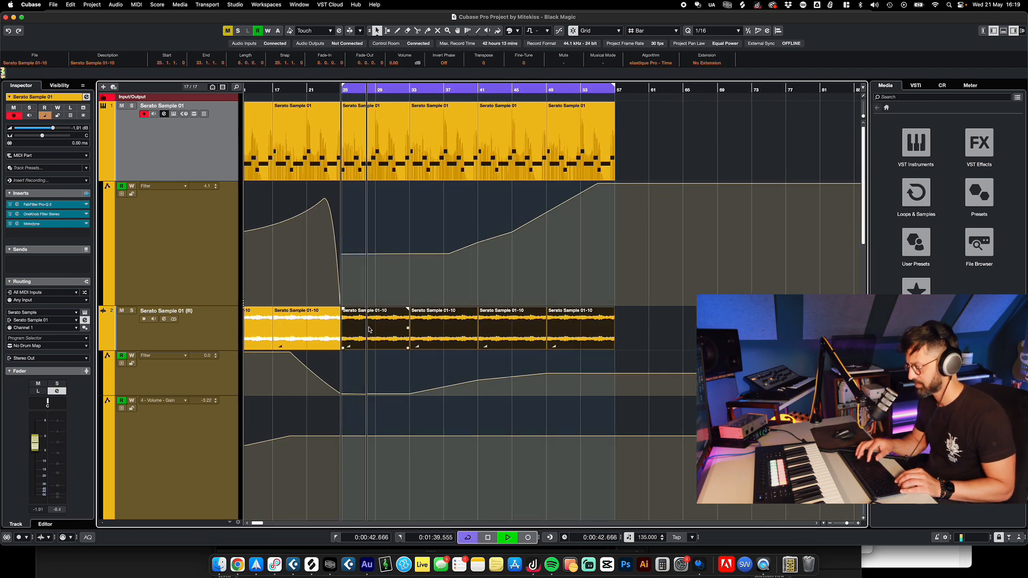
scroll(368, 329, down, 3)
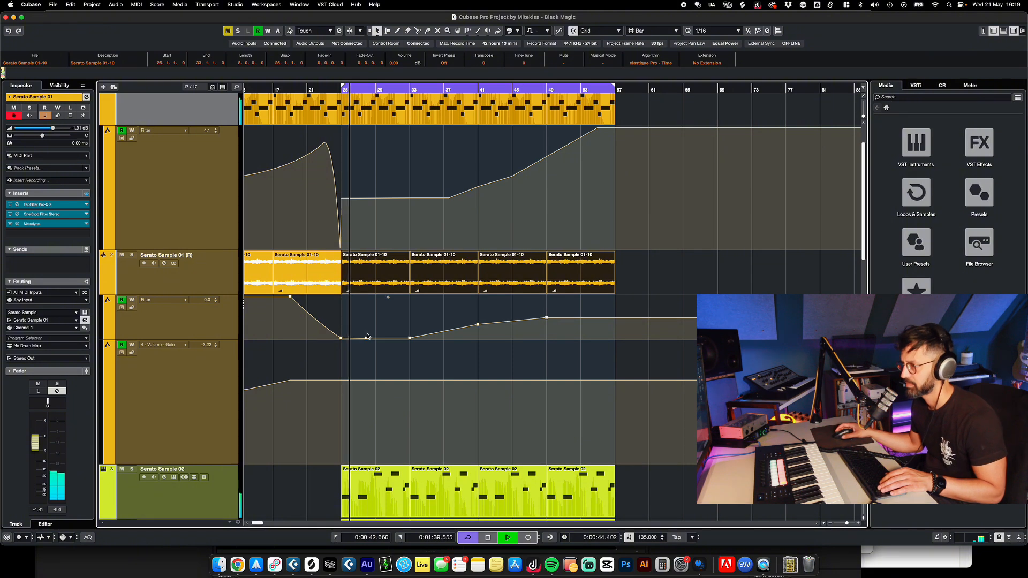
drag(367, 336, 392, 307)
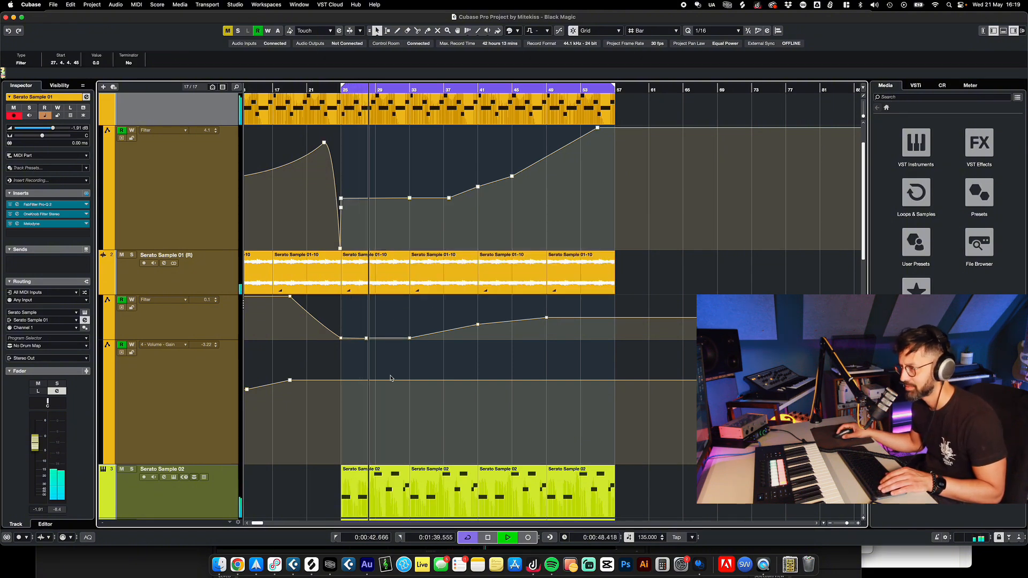
- Enable and open the smartcomp2 insert on Drum Group and choose the Drums | Bus profile
scroll(383, 377, down, 3)
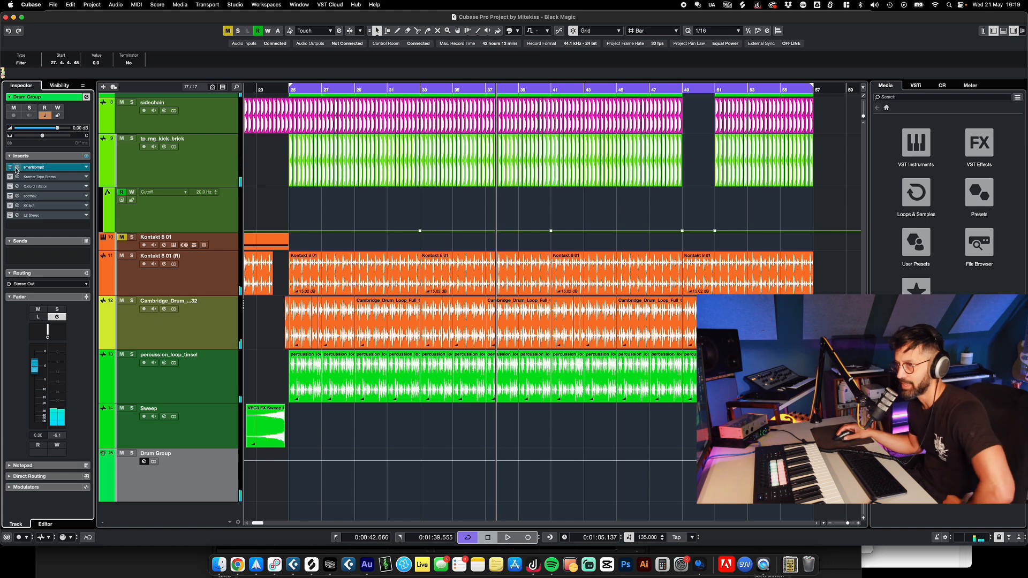
click(17, 169)
click(656, 100)
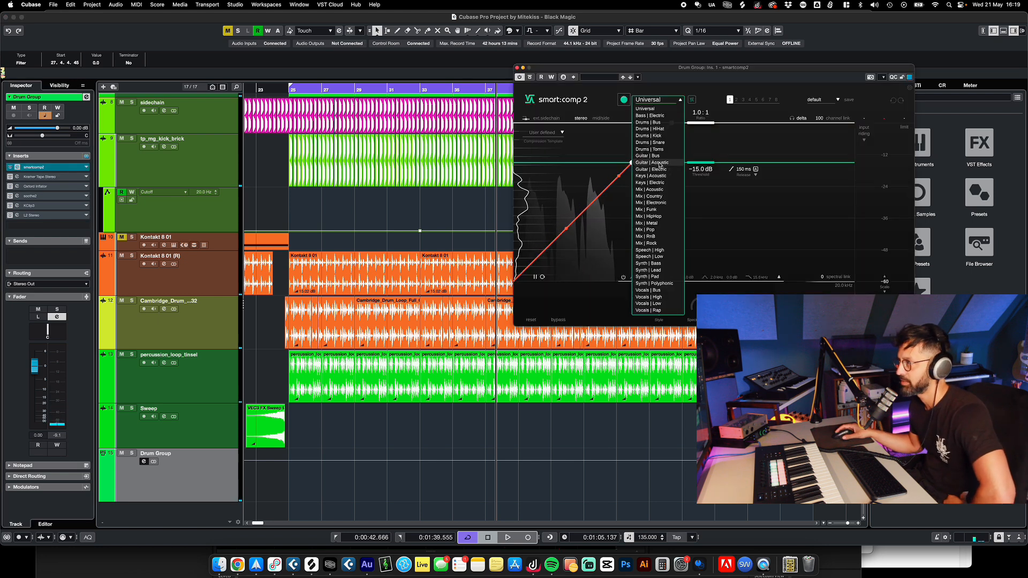
click(650, 122)
- Let smart:comp 2 learn from the drums played from bar 25, and set its threshold to -26.1 dB
click(288, 89)
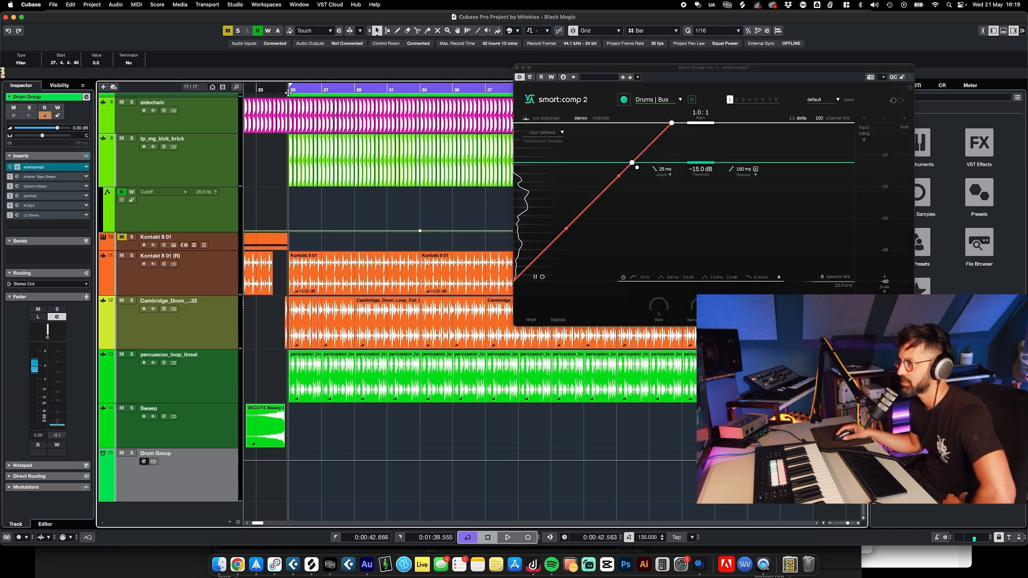
click(622, 97)
key(space)
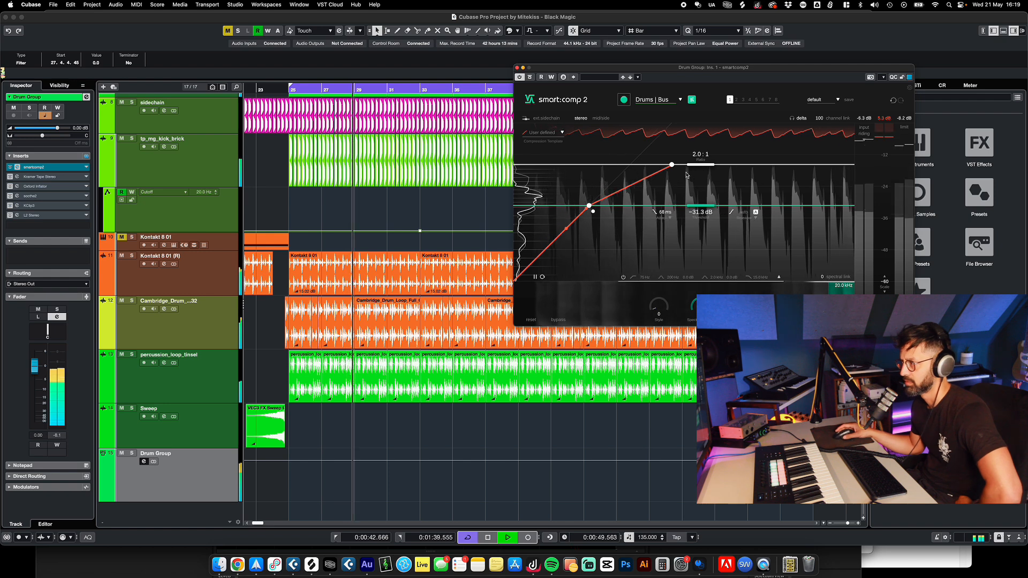
drag(706, 209, 741, 214)
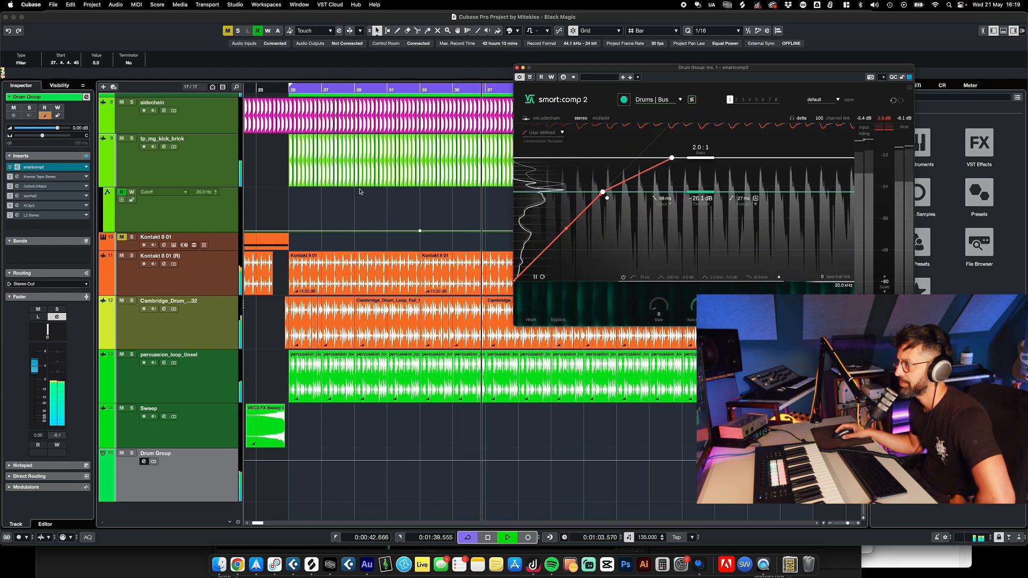
- Enable the Kramer Tape Stereo insert on Drum Group, adjust its record level, and close the smart:comp 2 and Kramer Tape editors
click(10, 178)
click(18, 177)
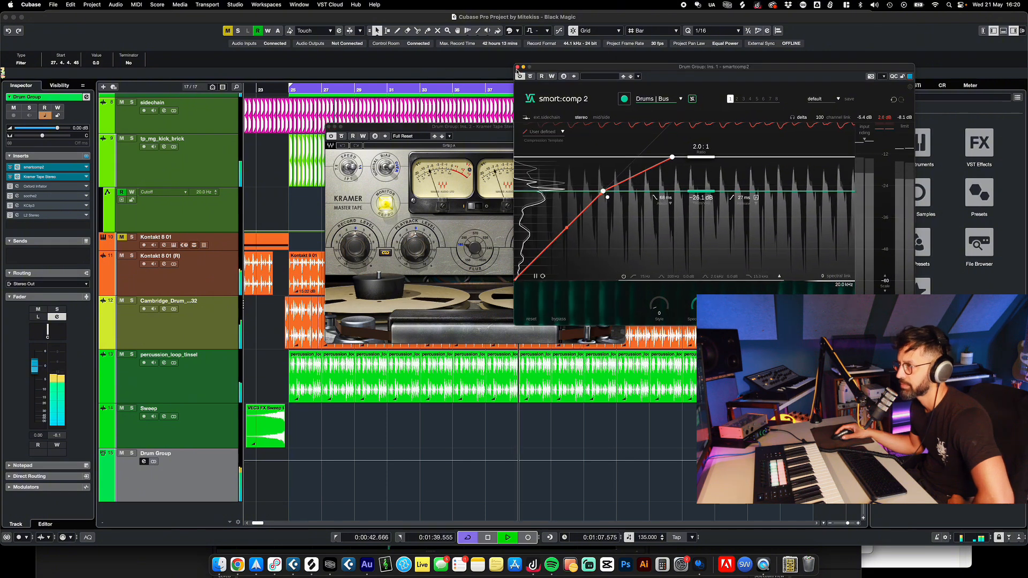
click(516, 67)
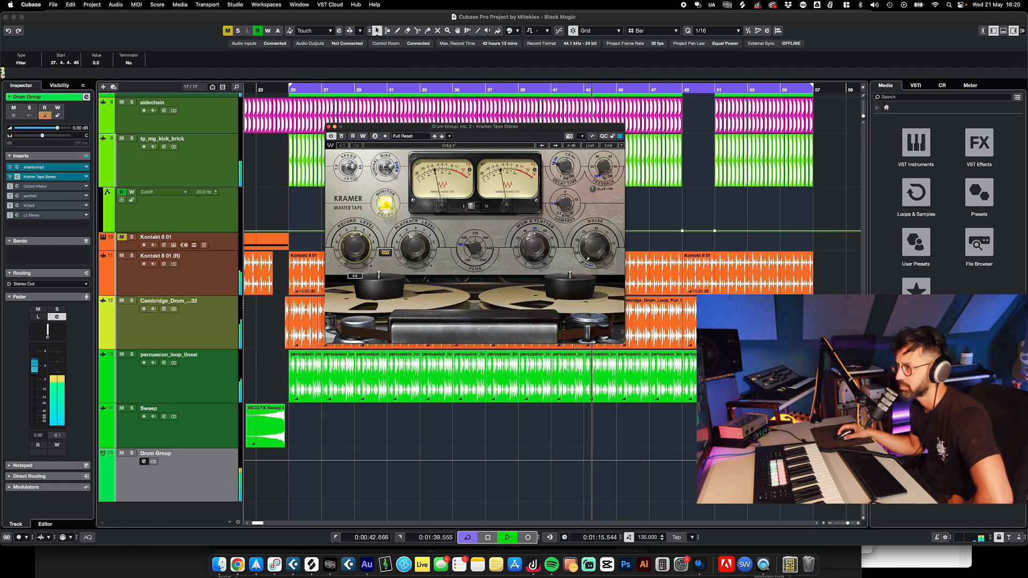
drag(355, 247, 355, 249)
click(328, 127)
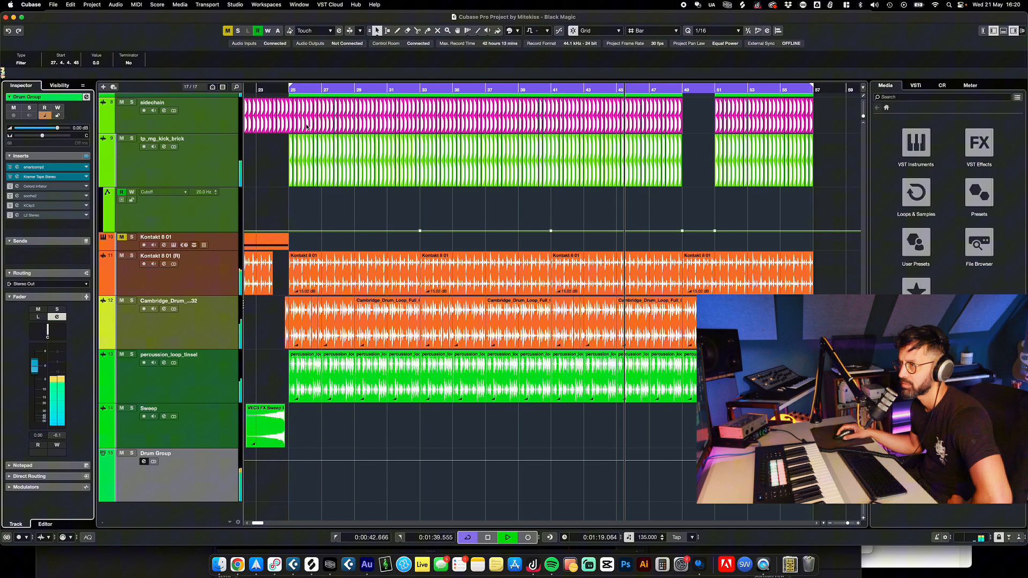
- Enable Oxford Inflator on Drum Group with Effect at 41.4%, and soothe2 with the Drums preset "Annoying shaker - go away"
click(17, 187)
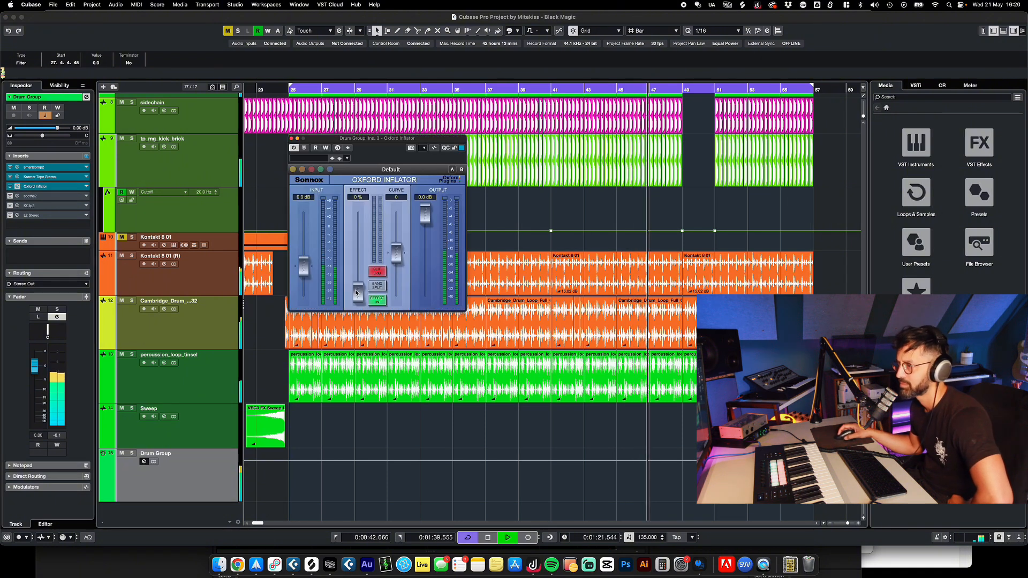
drag(357, 294, 354, 252)
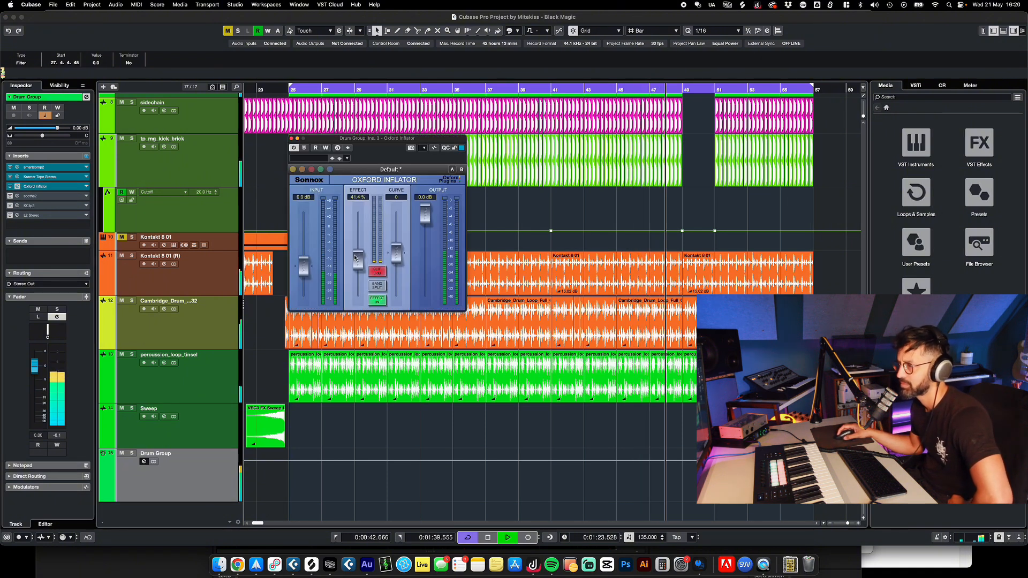
click(10, 196)
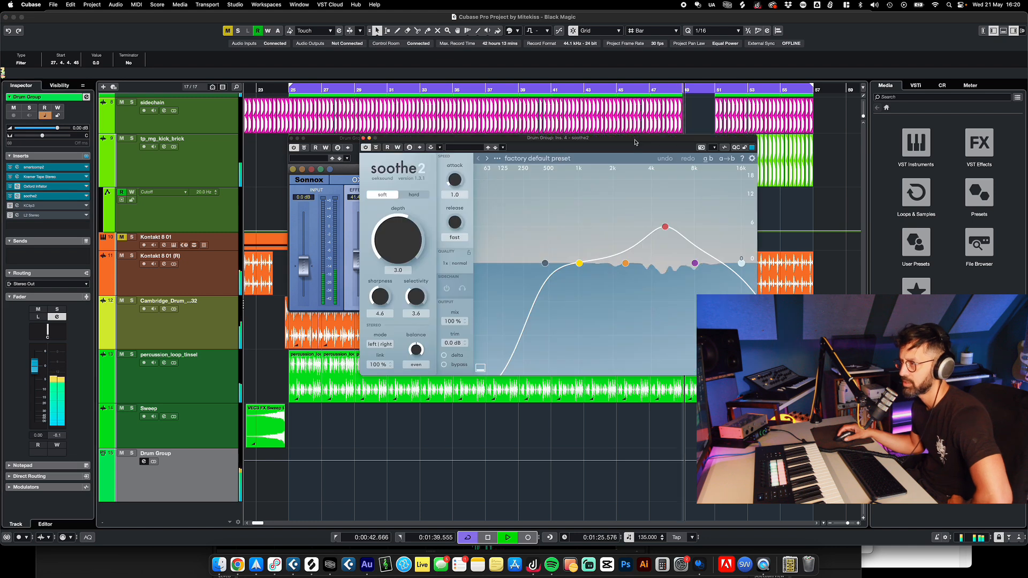
click(537, 159)
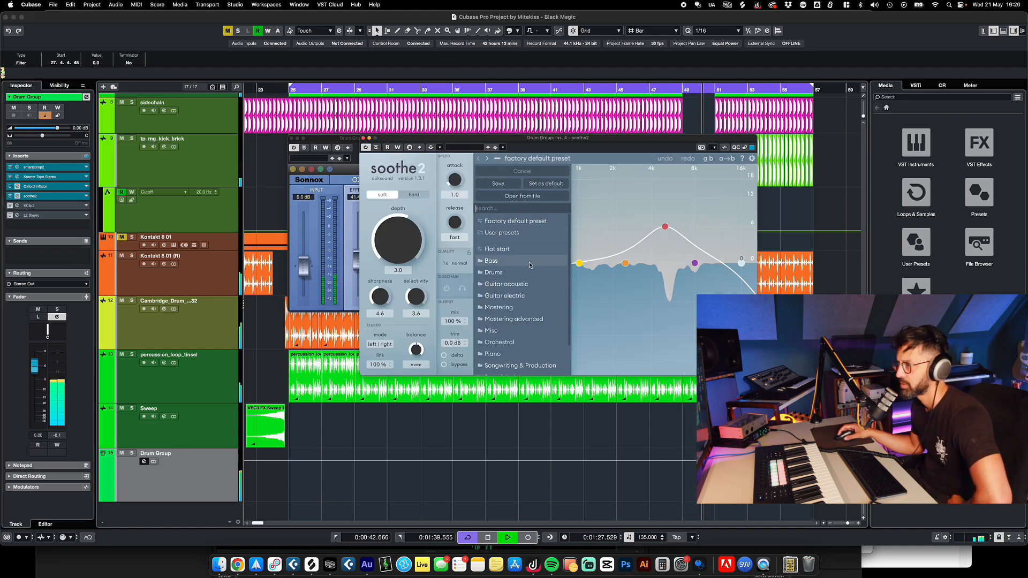
mouse_move(530, 267)
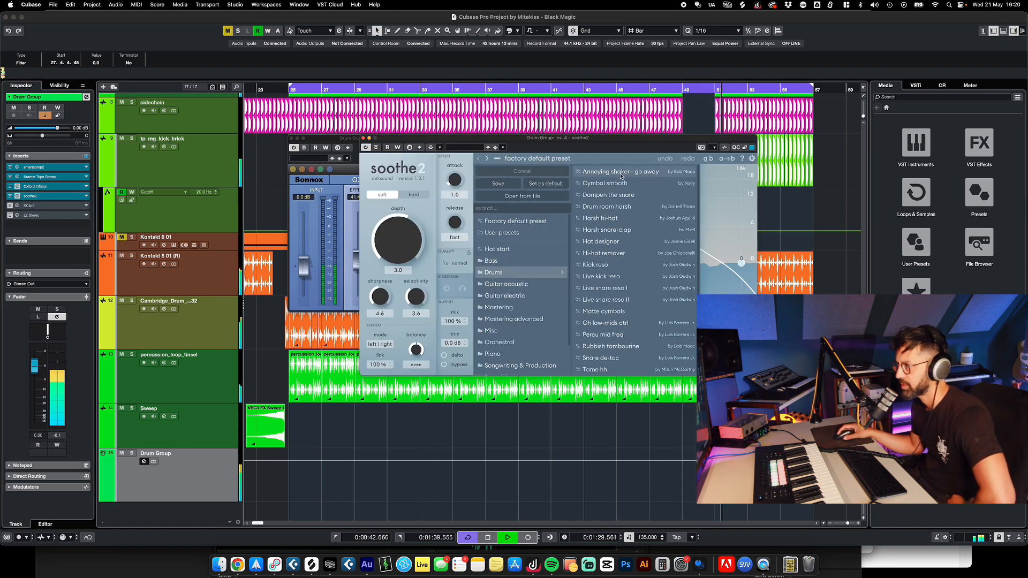
click(619, 172)
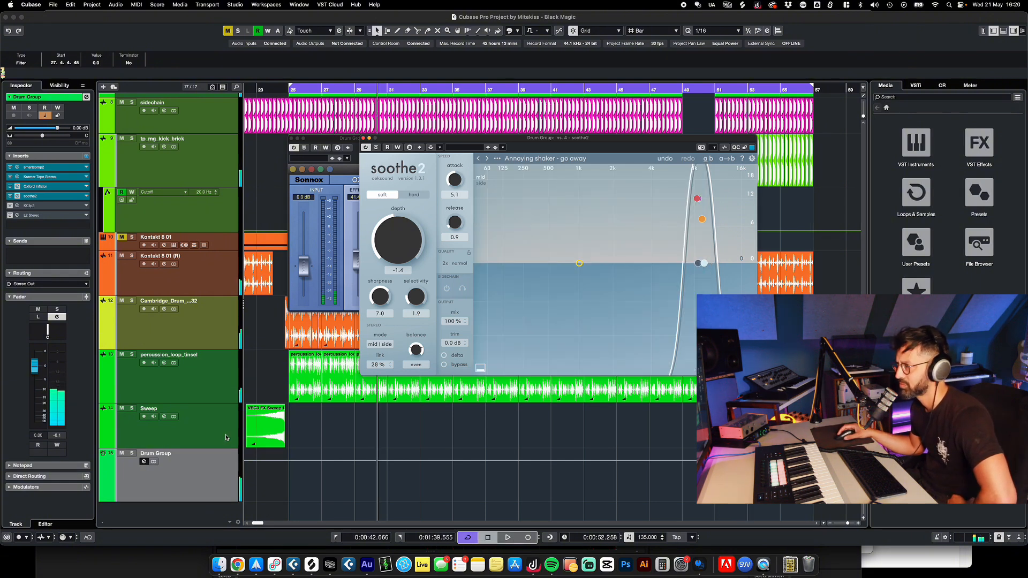
- Enable the KClip3 insert on Drum Group and adjust its linked input and output gain while the drums play
click(9, 206)
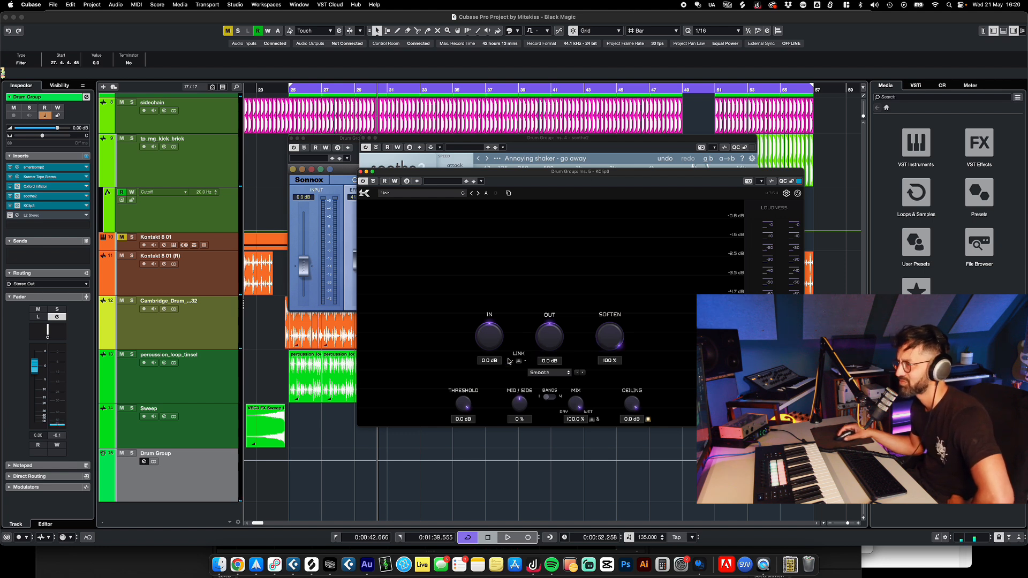
key(space)
drag(491, 343, 481, 331)
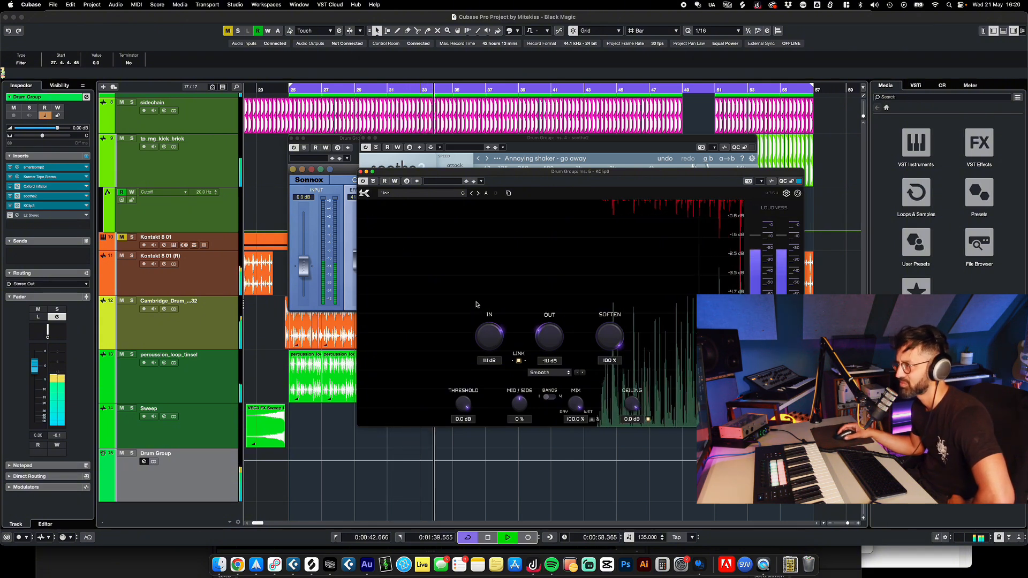
drag(476, 304, 475, 312)
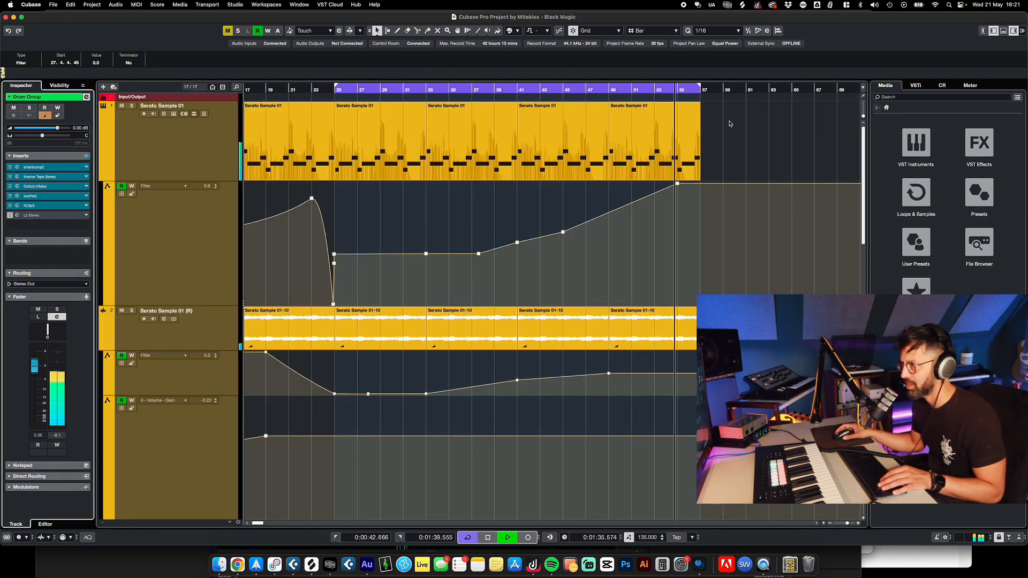
- Duplicate the last two Serato Sample 01 MIDI parts and the matching Serato Sample 01 (R) audio parts into bars 57 to 73
drag(760, 130, 540, 150)
key(super+d)
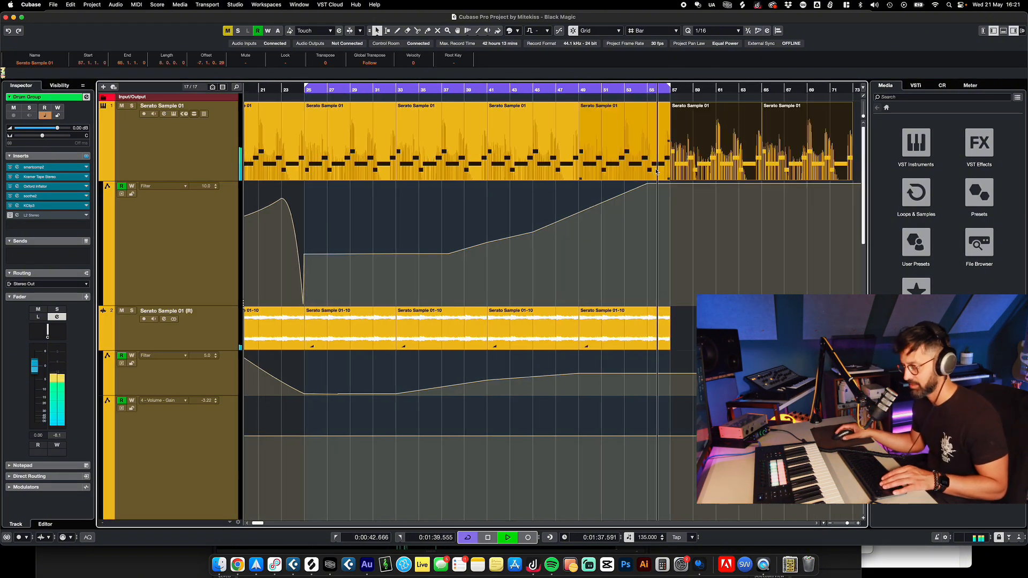
click(446, 331)
key(super+d)
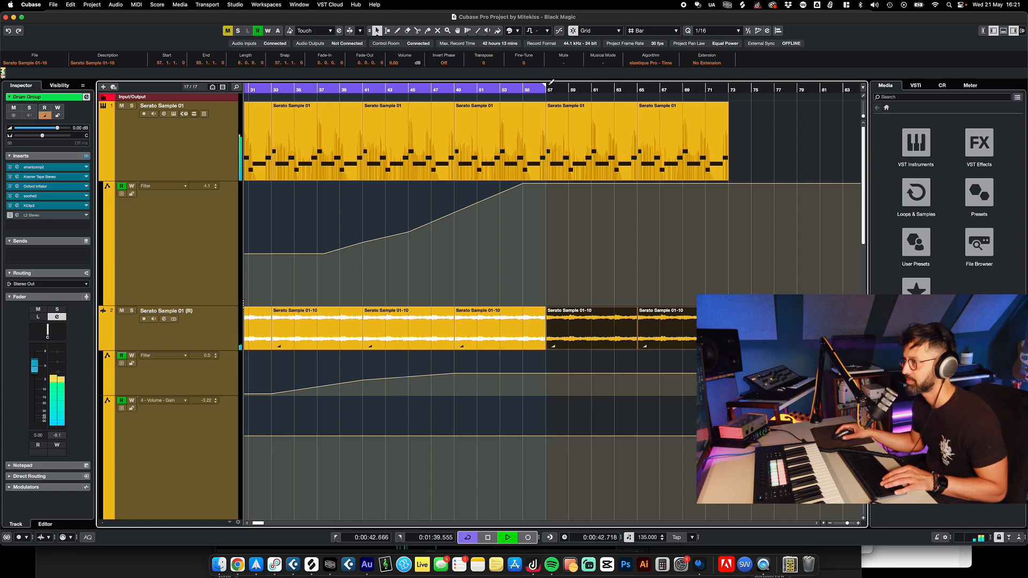
- Set the cycle range to bars 57 to 73 and restart playback shortly before the new section
key(space)
scroll(491, 317, down, 1)
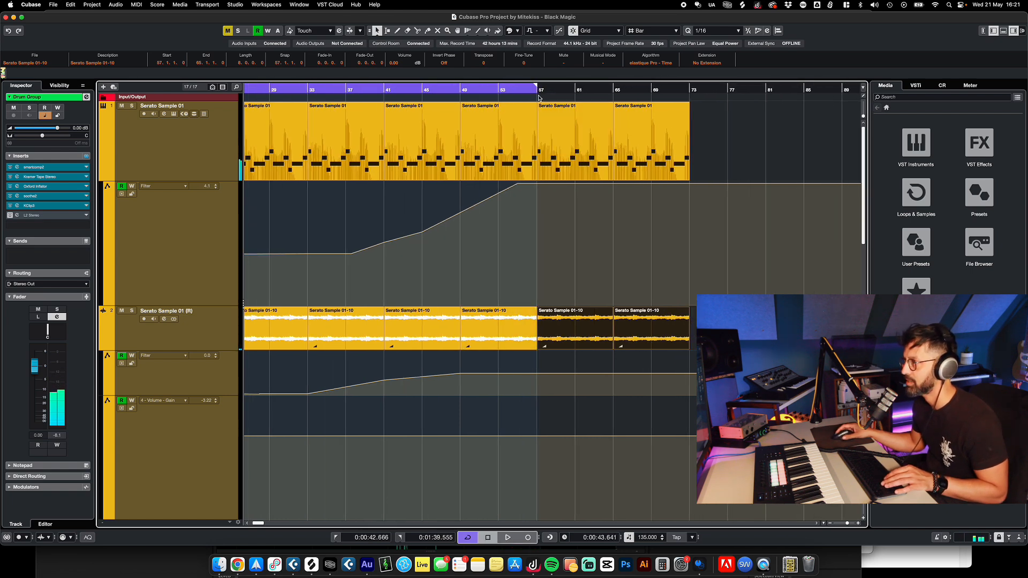
drag(539, 82, 697, 82)
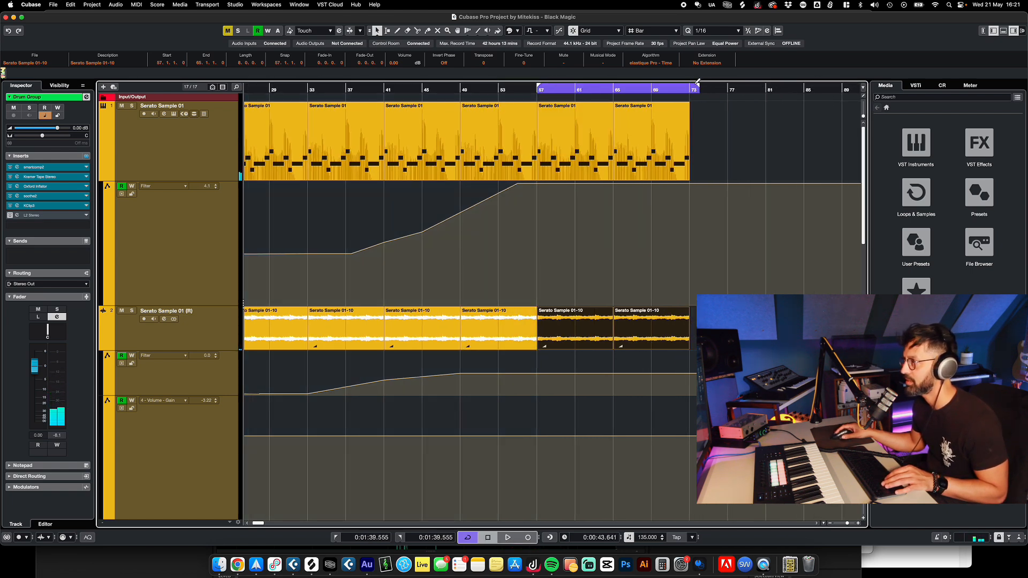
click(533, 97)
key(space)
- Solo the Serato Sample 02 track and audition it from bar 41
scroll(551, 356, down, 5)
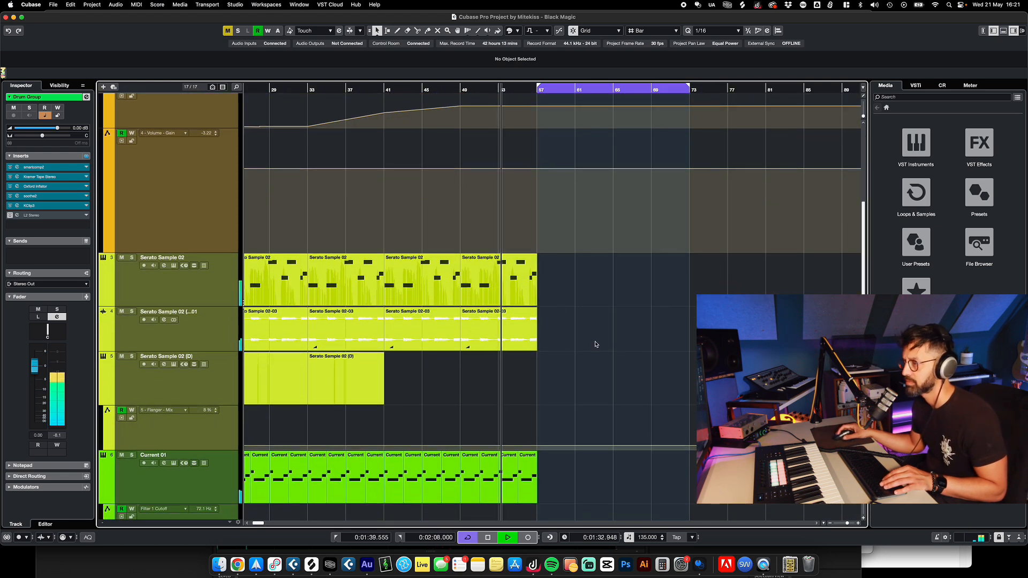
click(132, 257)
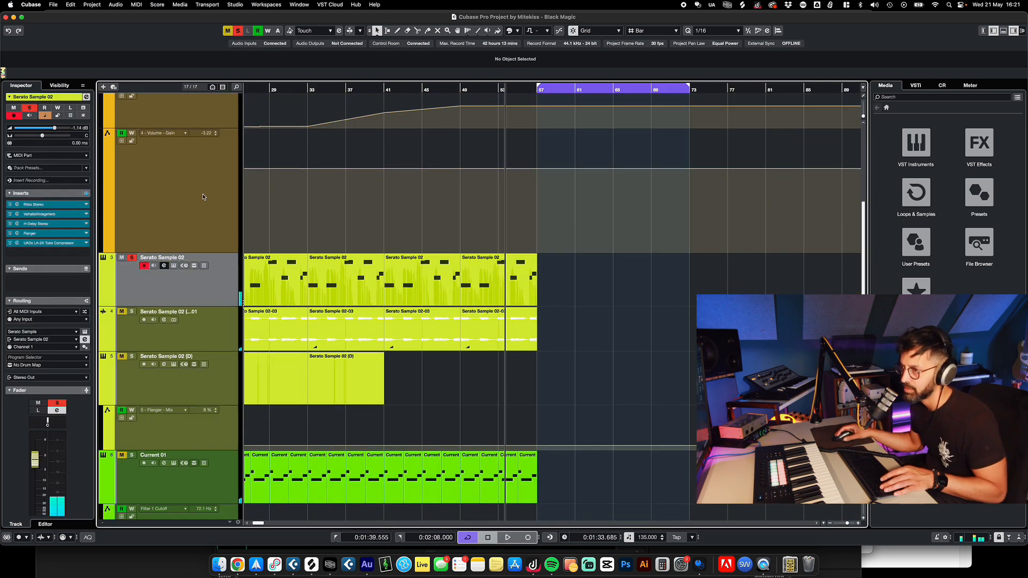
click(382, 90)
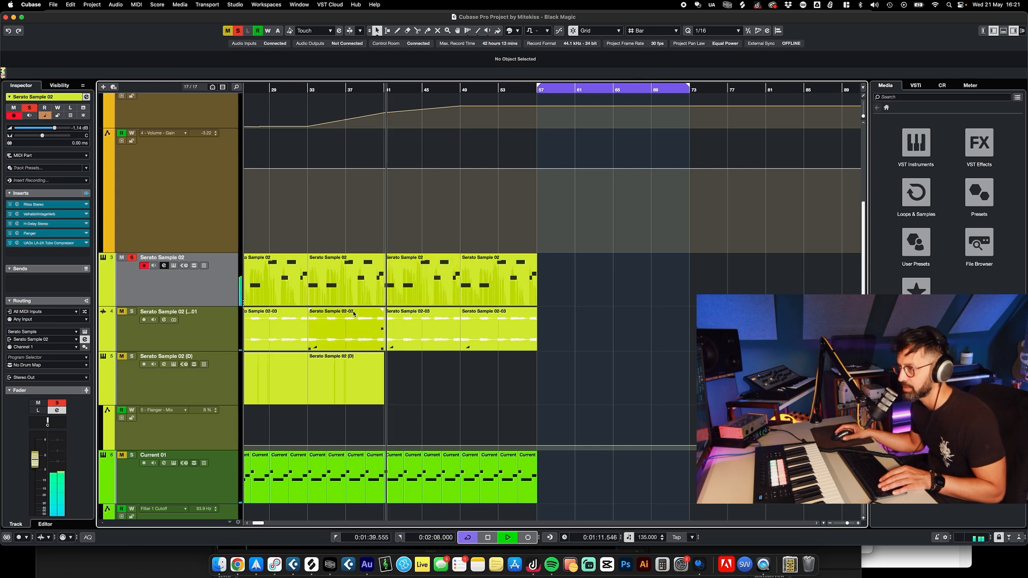
scroll(556, 407, left, 5)
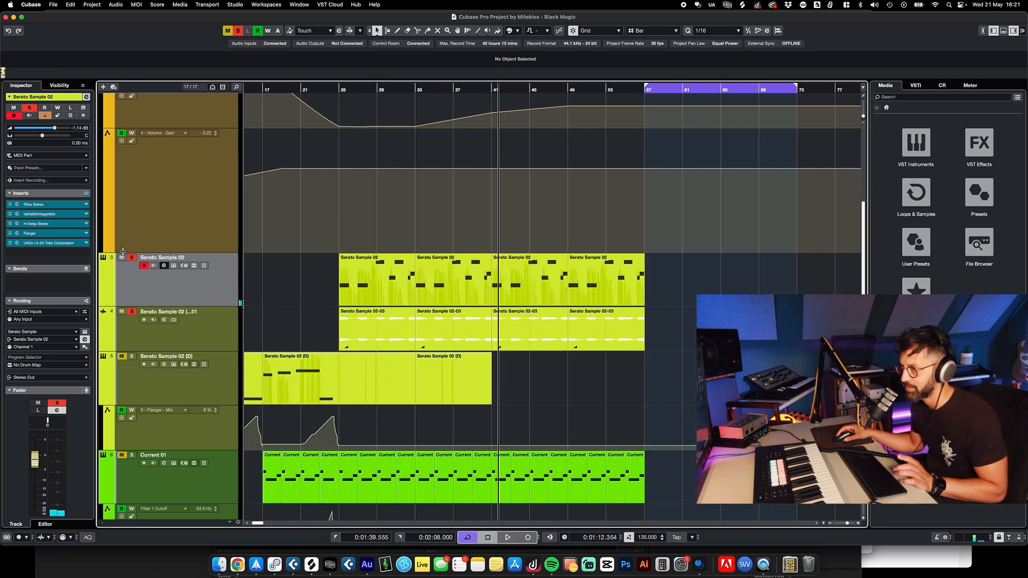
- Audition the rendered Serato Sample 02 (R) 01 track from bar 41, clear the solos, and inspect its Ozone Imager 2 insert
click(134, 328)
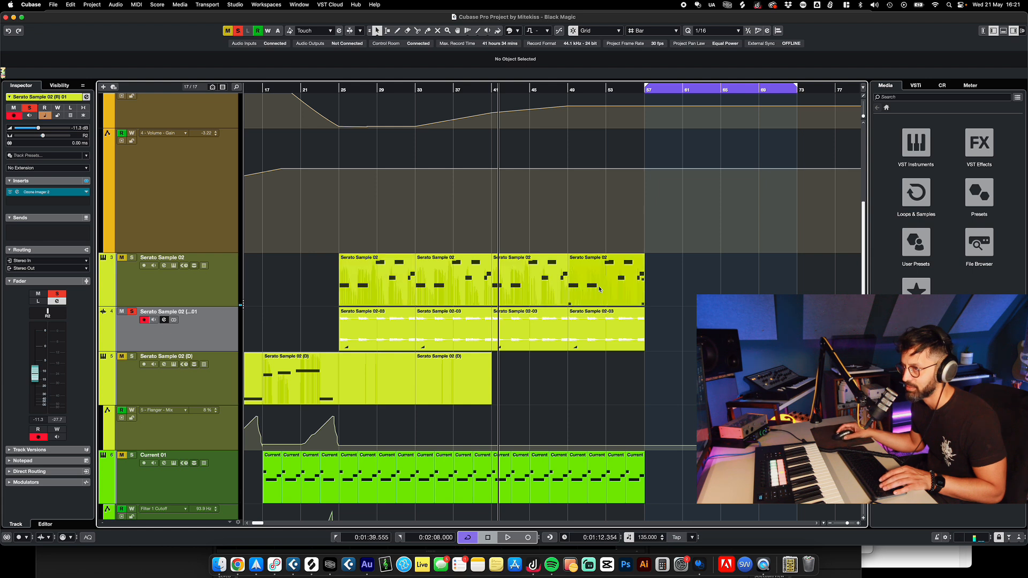
key(space)
click(491, 90)
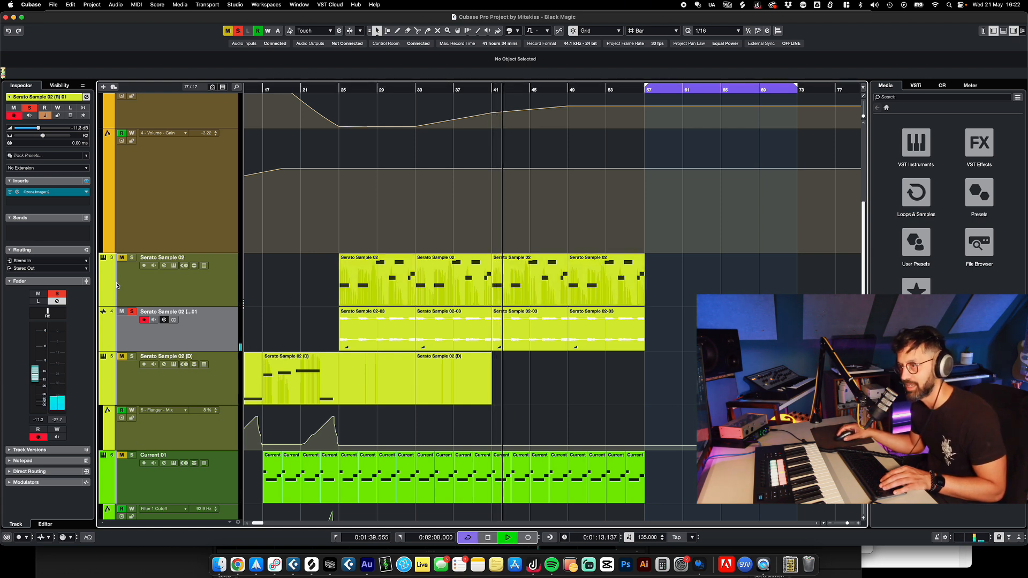
click(122, 260)
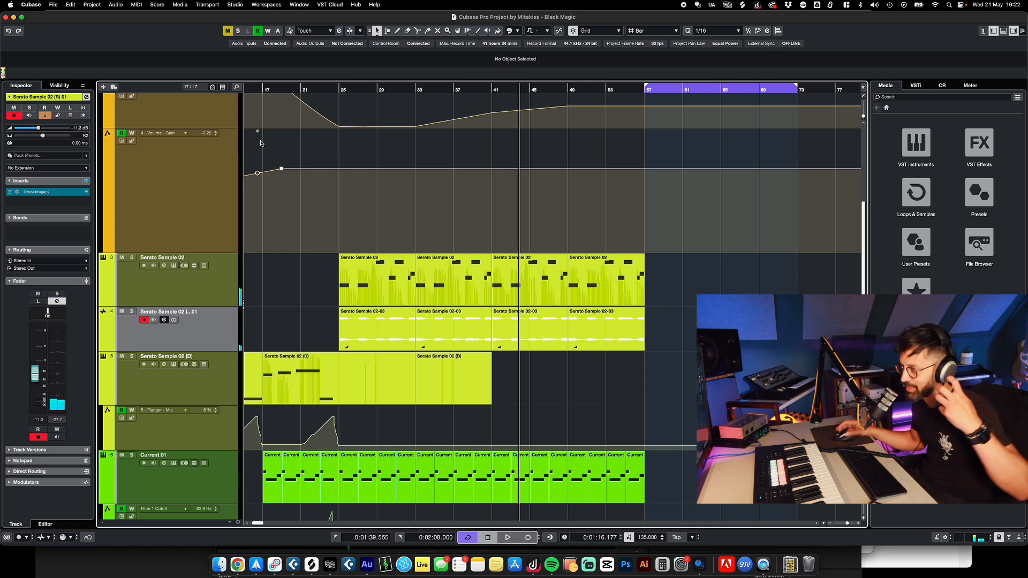
click(33, 192)
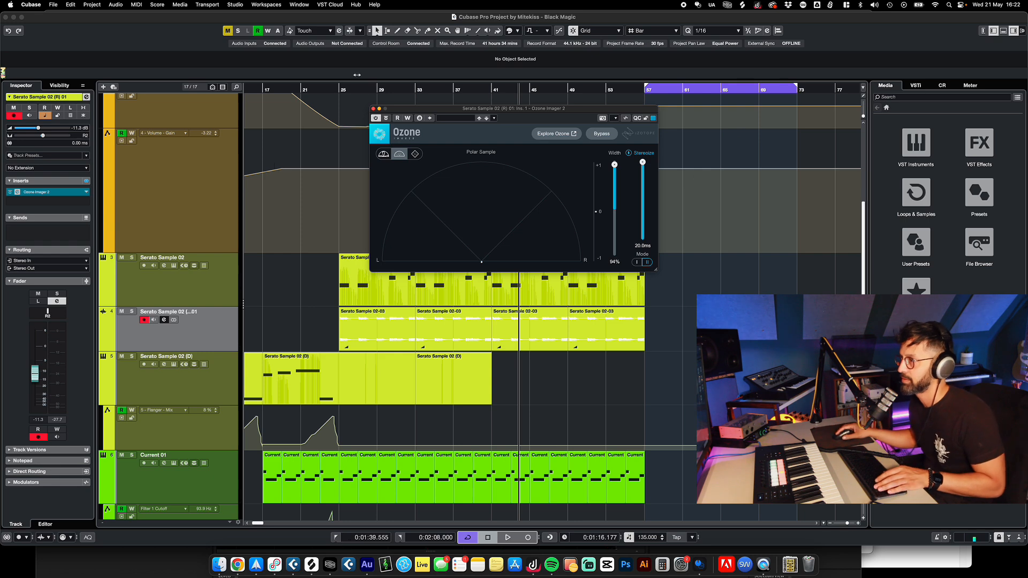
click(373, 109)
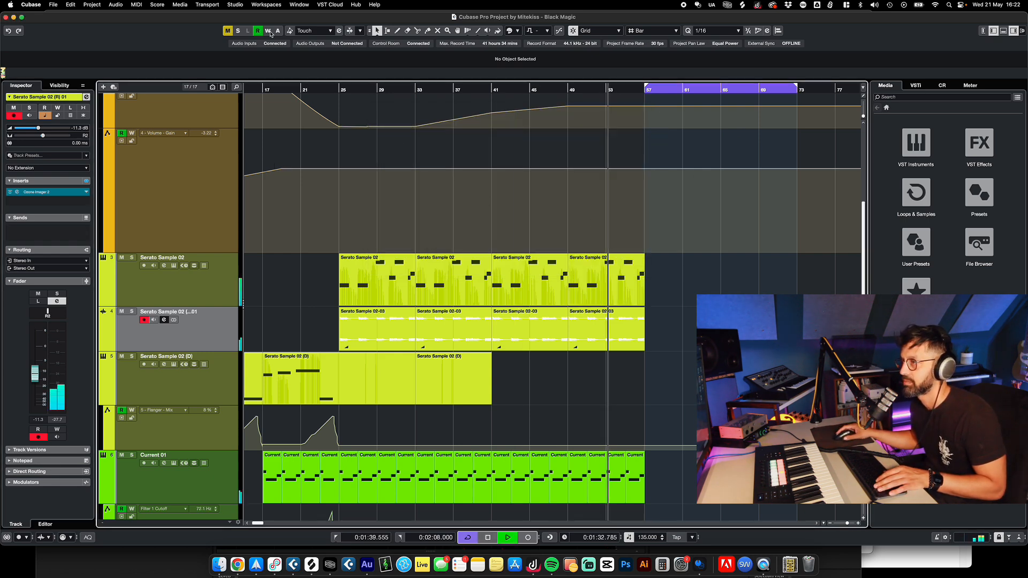
- Duplicate the last four Current 01 parts twice to extend them to bar 73
scroll(637, 414, down, 8)
scroll(637, 414, up, 5)
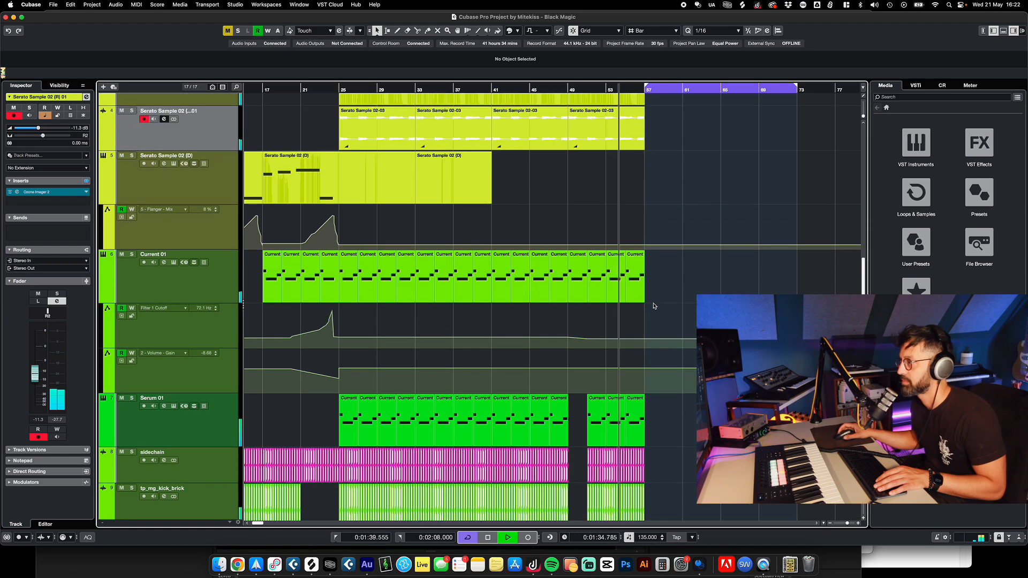
drag(668, 301, 579, 282)
key(super+d)
key(super+d)
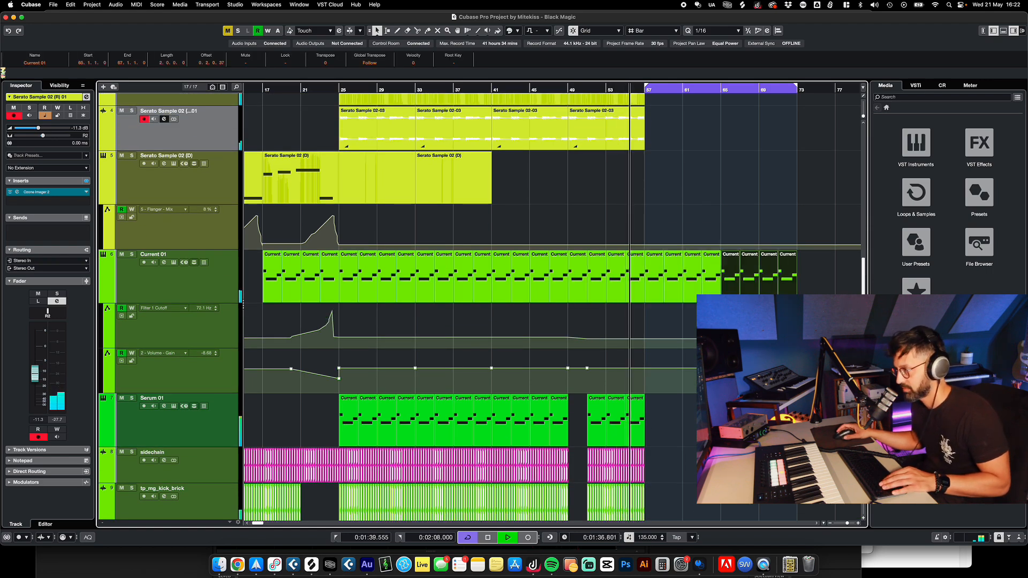
- Delete the loose yellow Cambridge drum loop part at bar 58, and undo the deletion
scroll(579, 283, down, 5)
drag(734, 462, 673, 432)
scroll(672, 431, down, 4)
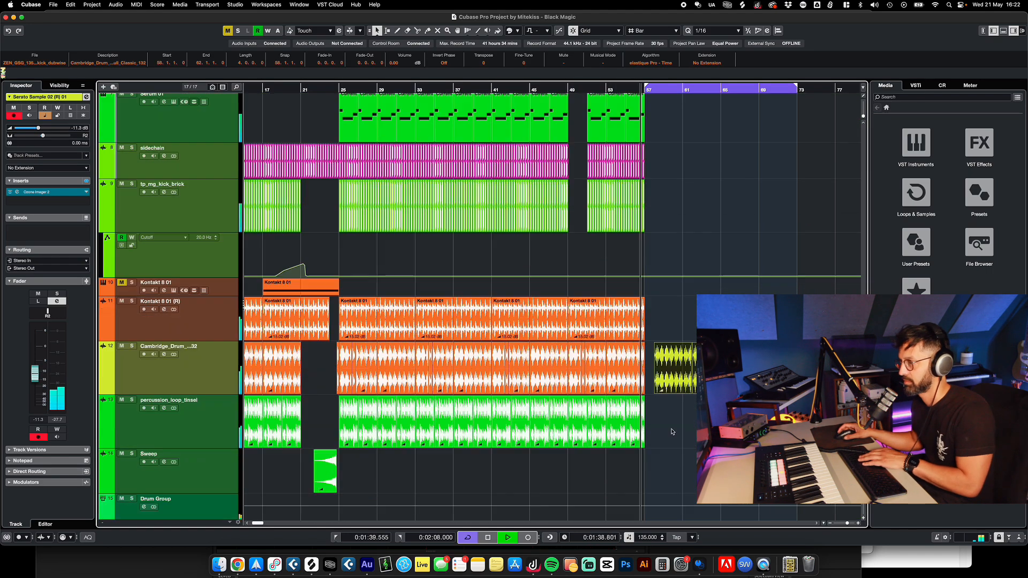
key(Delete)
key(super+z)
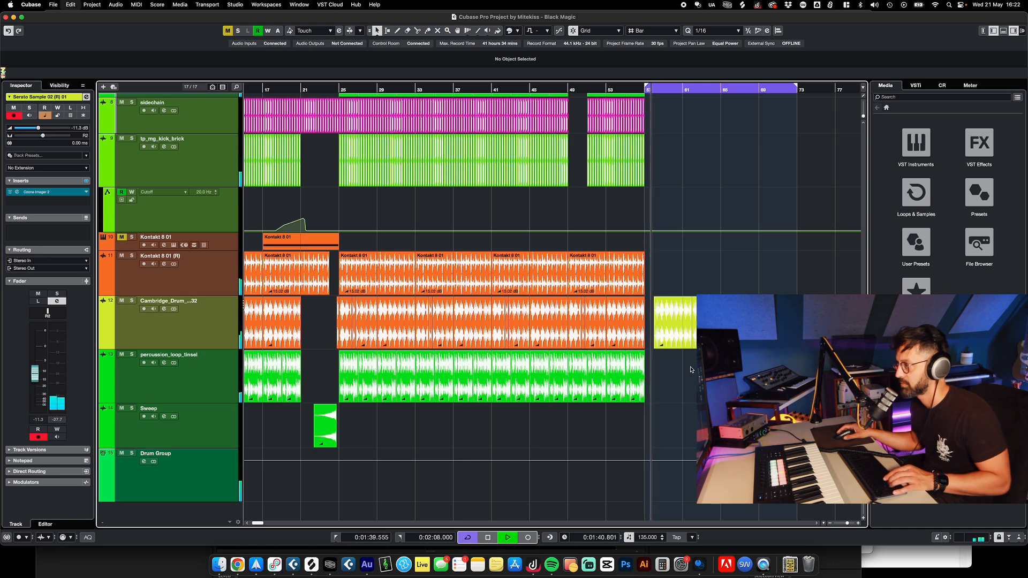
- Solo the Cambridge drum loop track and audition its existing loop from around bars 38 and 53
click(668, 319)
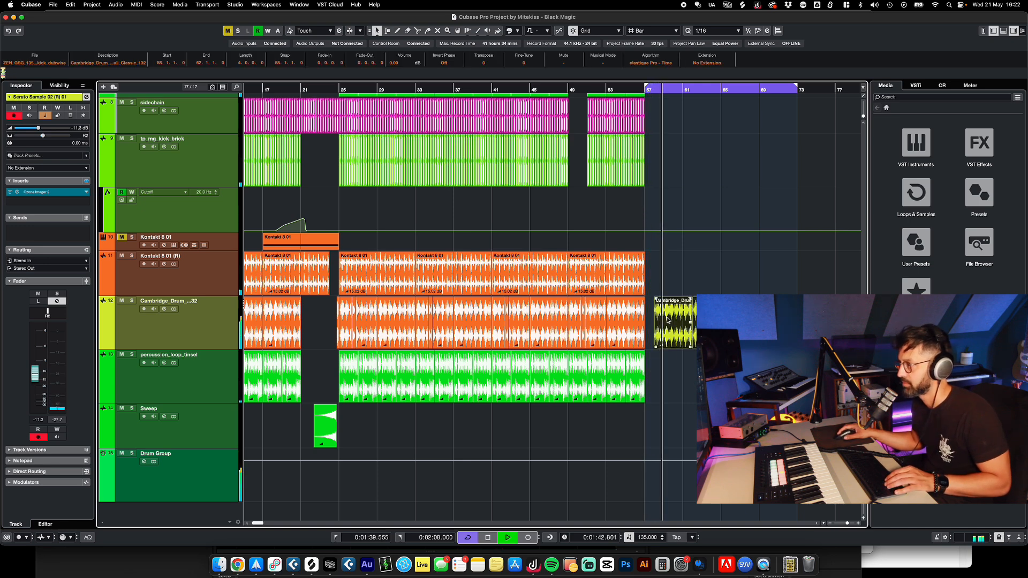
click(131, 301)
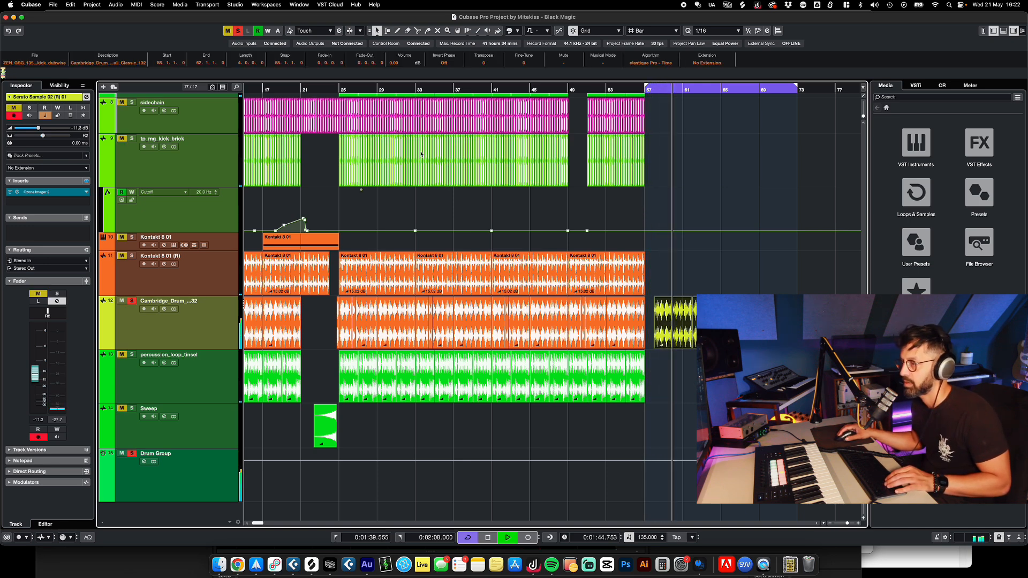
click(467, 89)
key(h)
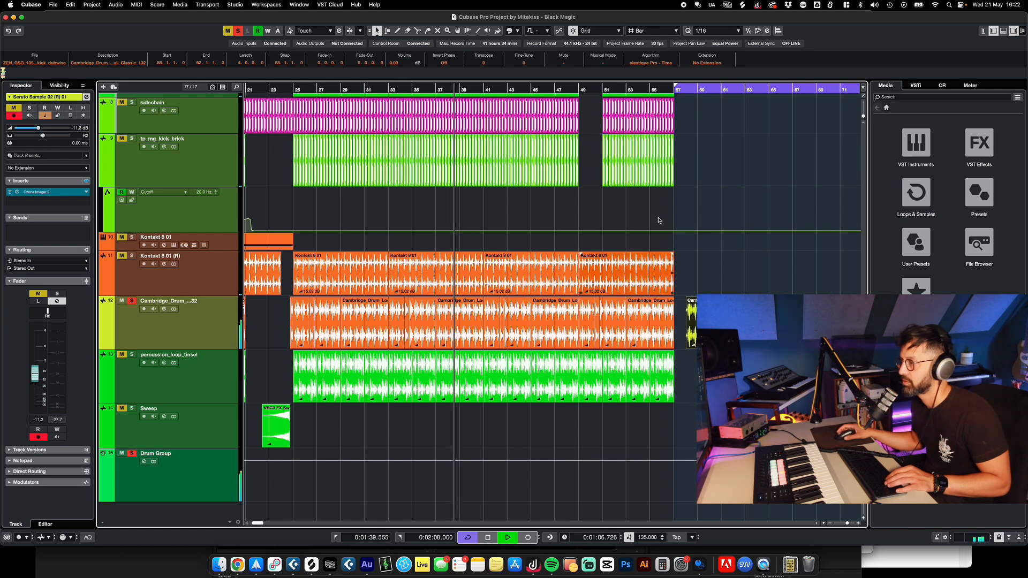
click(624, 90)
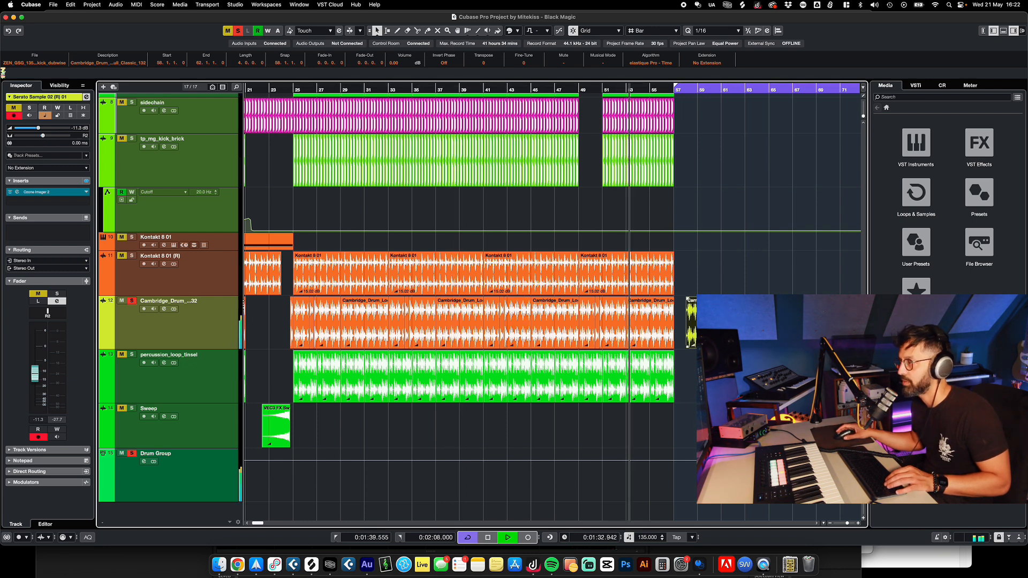
- Move the loose yellow Cambridge drum loop part to bar 57 and duplicate it along the new section
drag(695, 326, 585, 321)
click(715, 321)
scroll(715, 318, right, 4)
key(super+d)
- Duplicate the last Kontakt 8 01 (R) part twice to extend it to bar 73
click(505, 279)
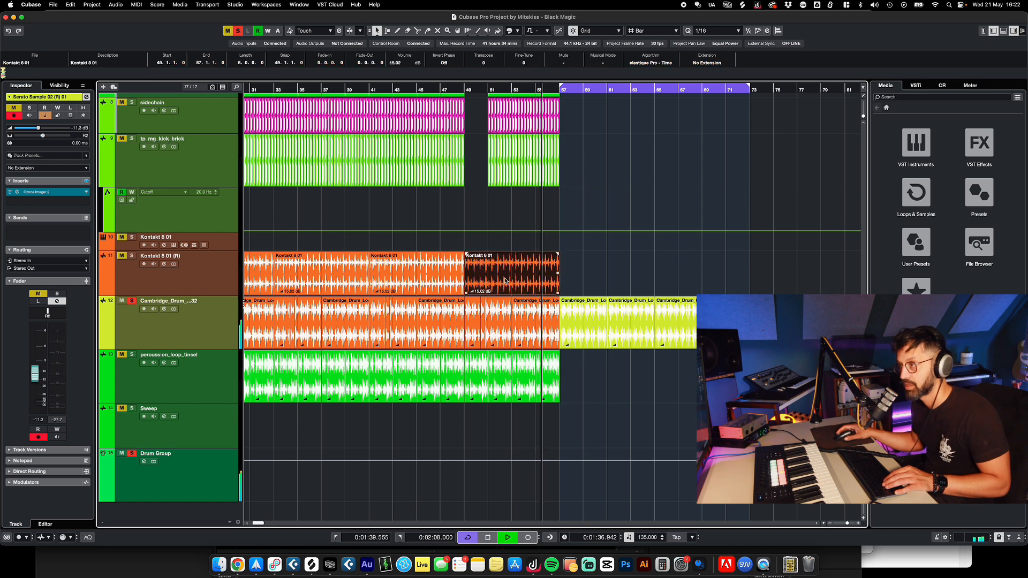
key(super+d)
key(super+d)
- Duplicate the last percussion_loop_tinsel parts twice across the new section, and solo that track
drag(636, 407, 484, 389)
key(super+d)
key(super+d)
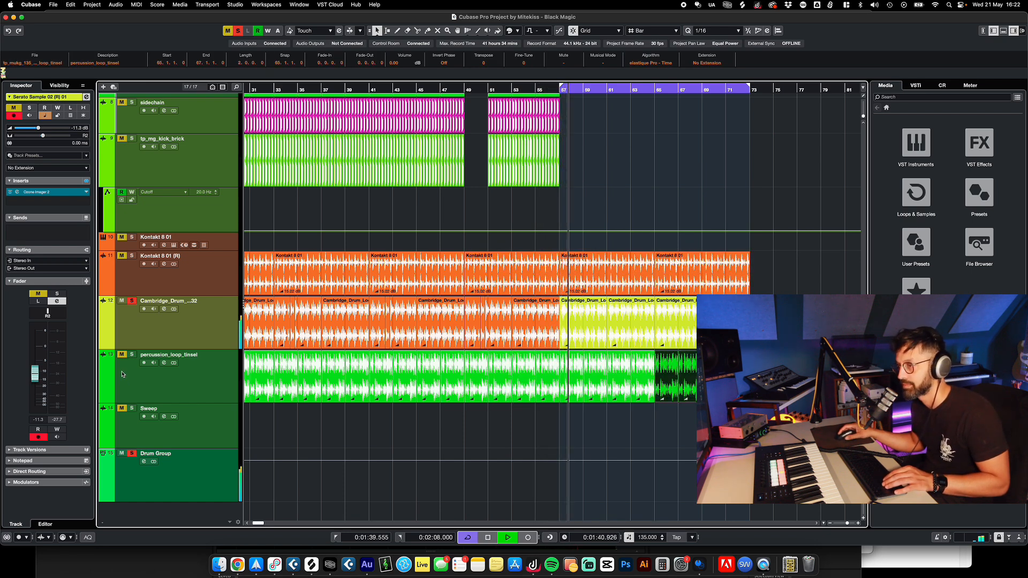
click(117, 358)
click(122, 355)
click(132, 355)
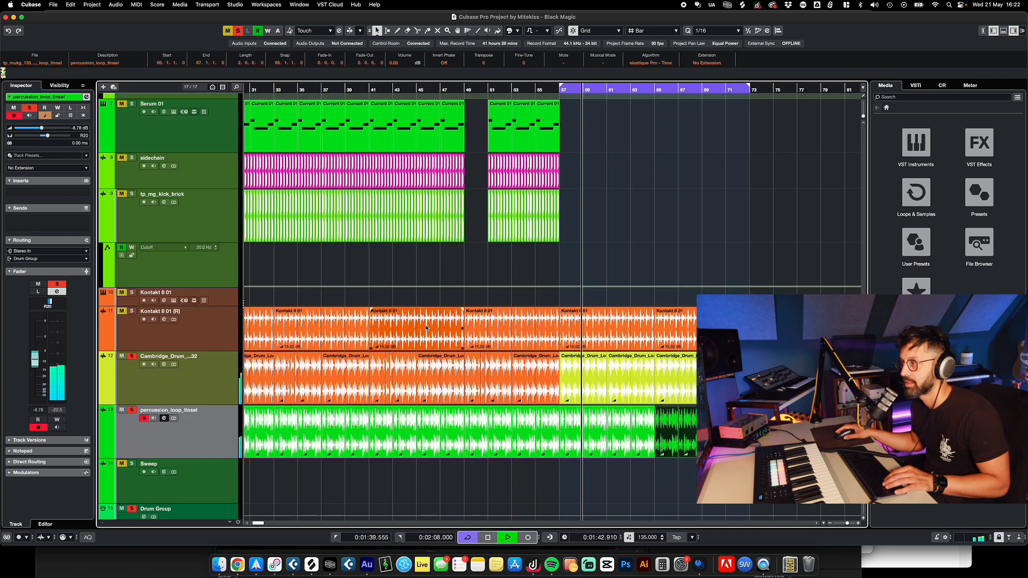
- Copy bars 41 to 49 of Serum 01, sidechain and tp_mg_kick_brick to bar 57, duplicate that range to bar 73, and clear all solos
scroll(425, 327, up, 3)
scroll(425, 326, down, 1)
right_click(439, 178)
click(450, 180)
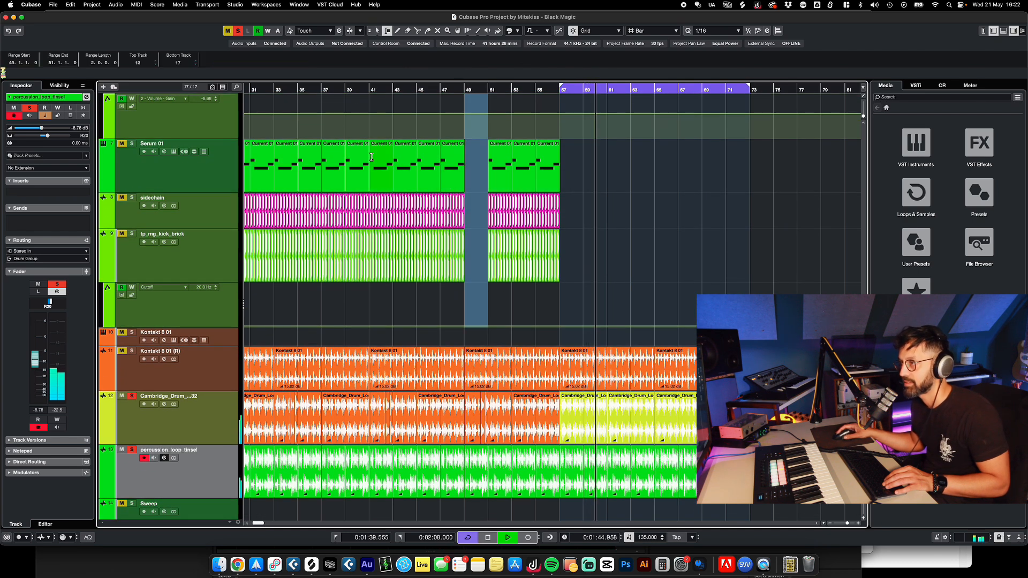
drag(371, 157, 461, 279)
drag(396, 210, 584, 207)
key(super+d)
click(238, 30)
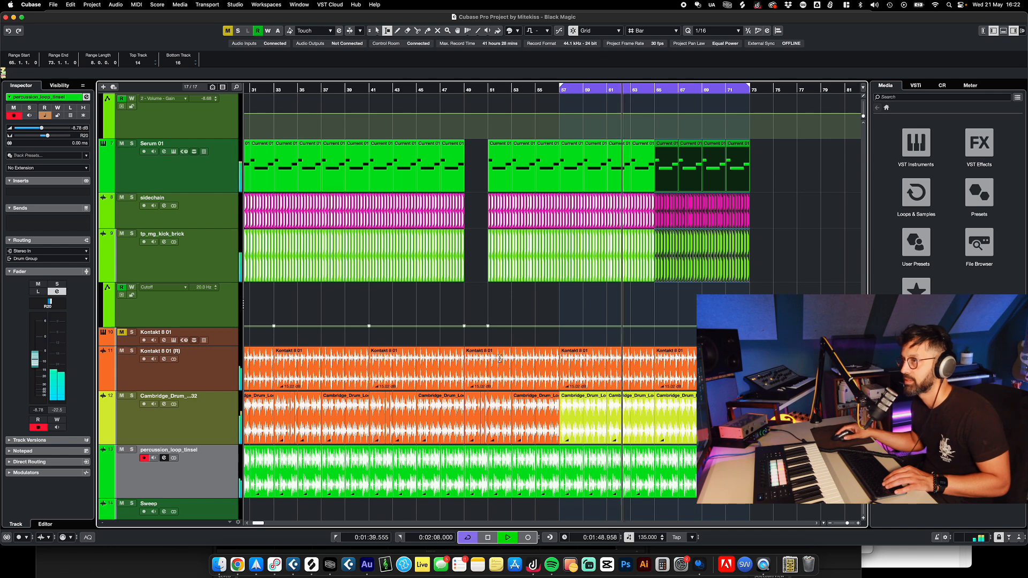
- Switch back to the Object Selection tool and play the full arrangement from bar 51
scroll(499, 359, up, 4)
key(1)
click(486, 89)
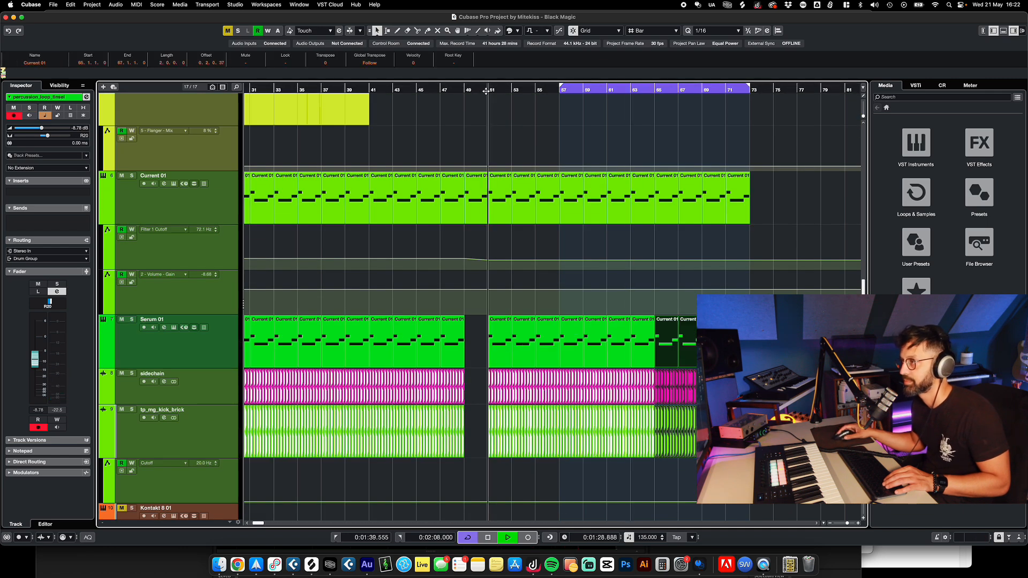
- Copy the opening Serato Sample 02 (D) part to bar 57, and move the copy to bar 70
scroll(467, 310, up, 5)
scroll(462, 313, up, 2)
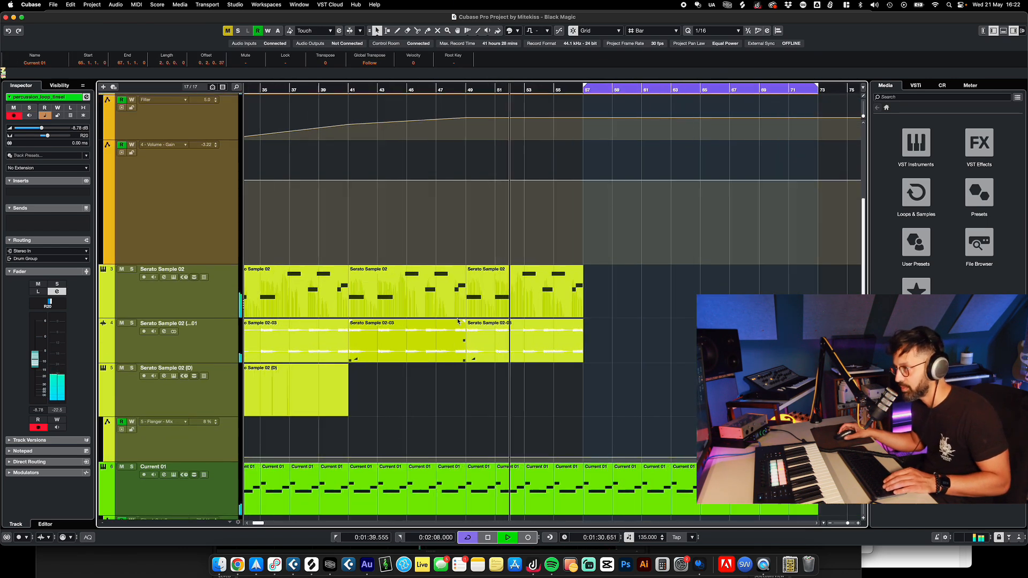
scroll(457, 321, down, 6)
scroll(289, 415, up, 1)
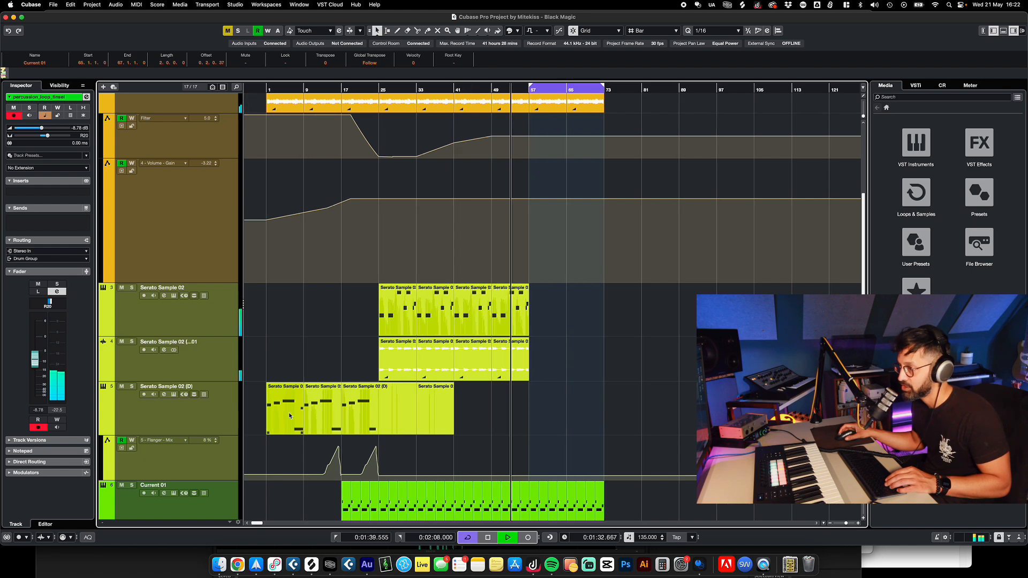
drag(289, 415, 551, 415)
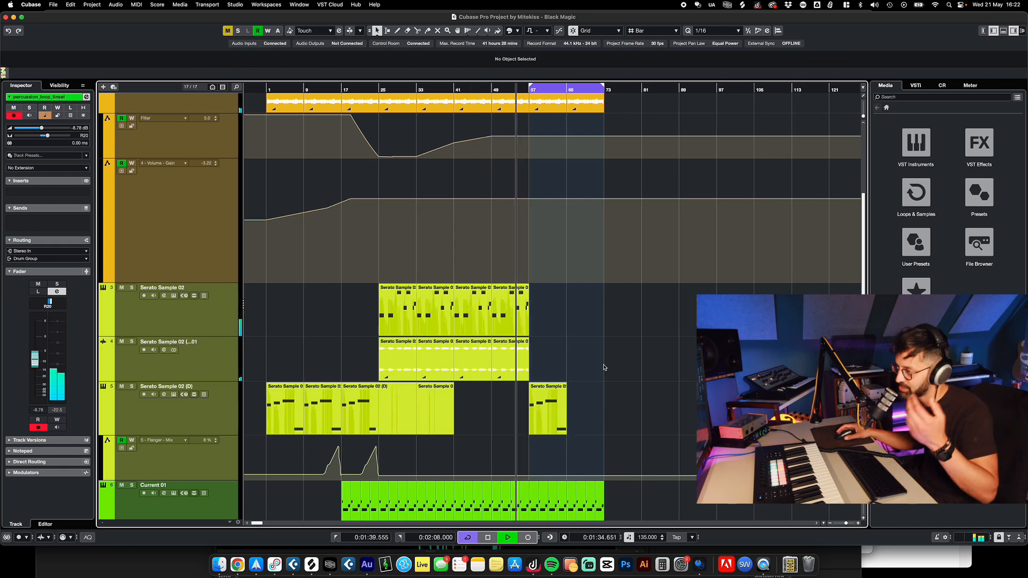
scroll(604, 367, down, 2)
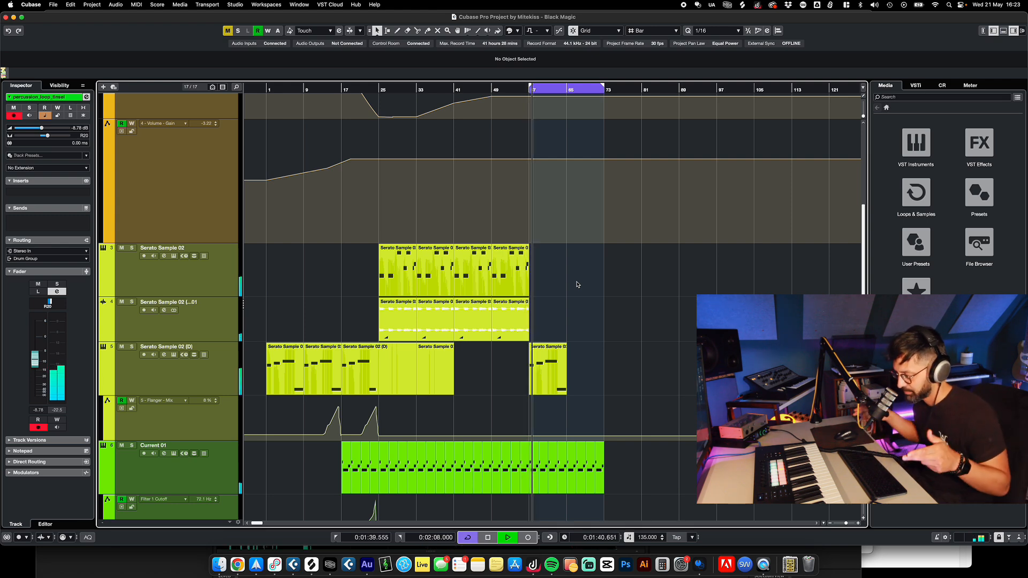
drag(532, 379, 593, 377)
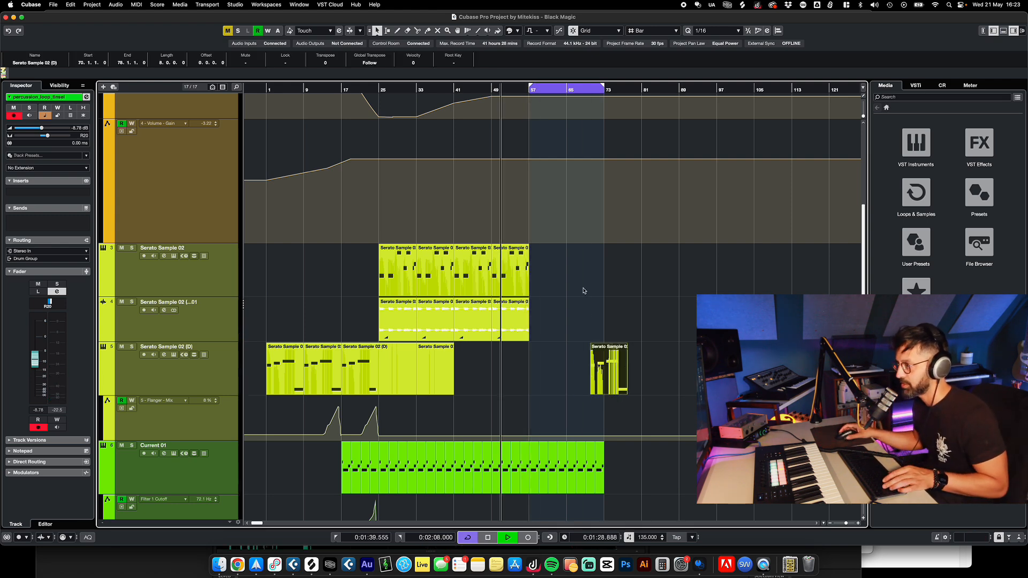
- Shape the Filter automation of Serato Sample 01 (R) with points at bars 55, 57 and 65, reaching 6.8 at bar 65
scroll(513, 238, up, 5)
scroll(518, 248, up, 10)
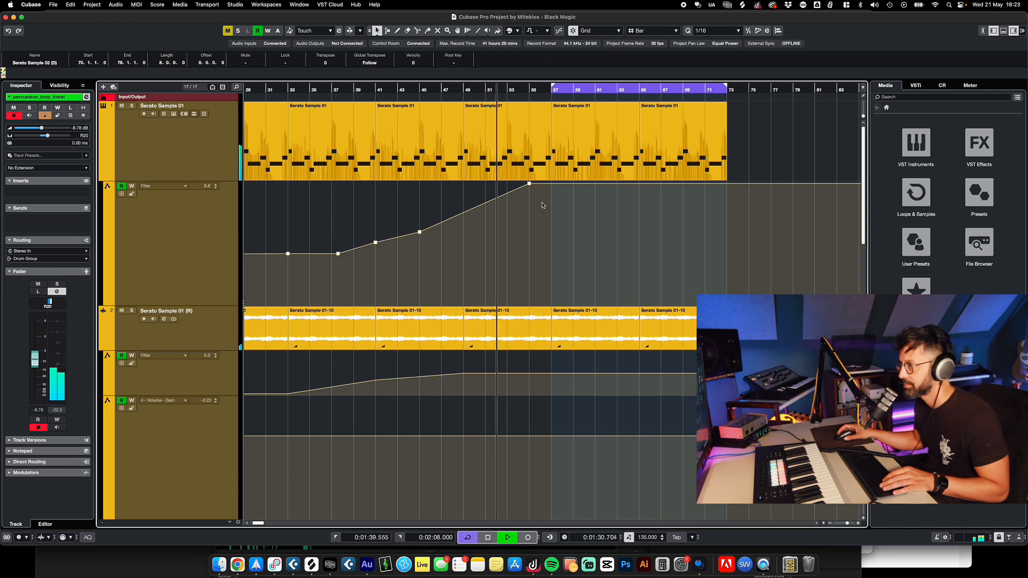
scroll(540, 319, down, 2)
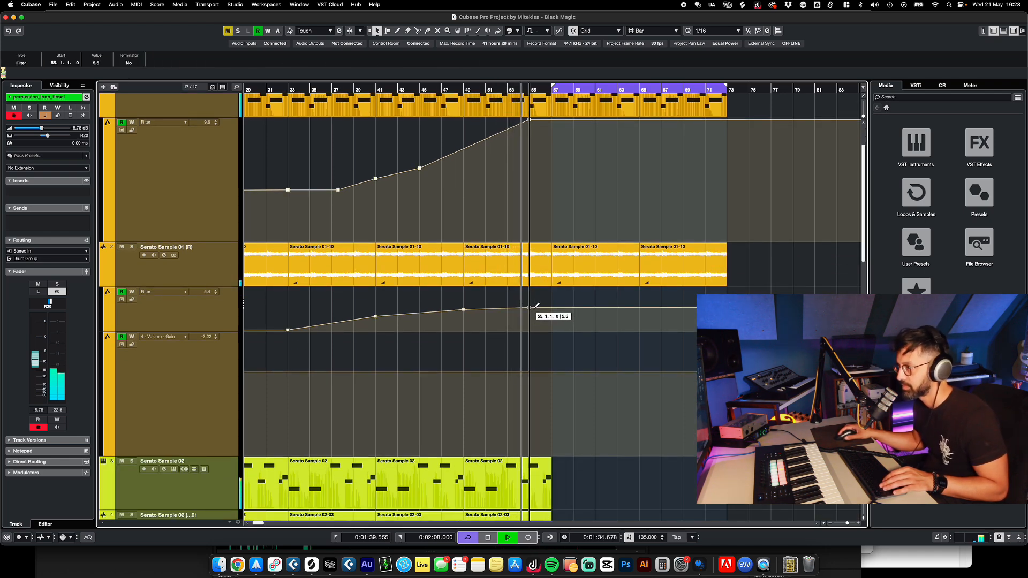
drag(552, 303, 558, 292)
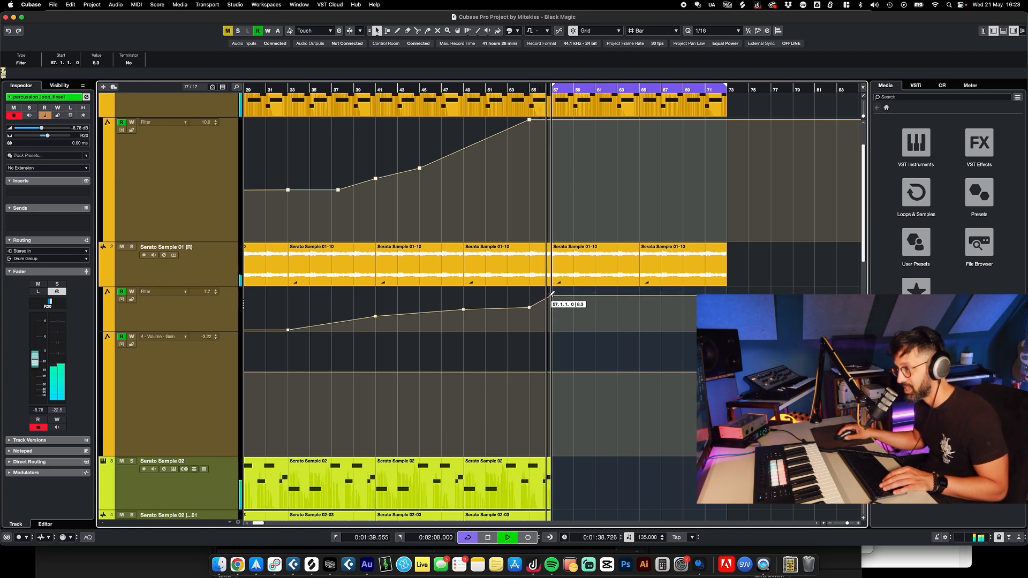
drag(551, 295, 550, 305)
drag(640, 300, 640, 300)
- Duplicate bars 57 to 73 of the tracks from Serum 01 through percussion_loop_tinsel, extending them to bar 89
scroll(611, 400, down, 5)
scroll(610, 400, down, 5)
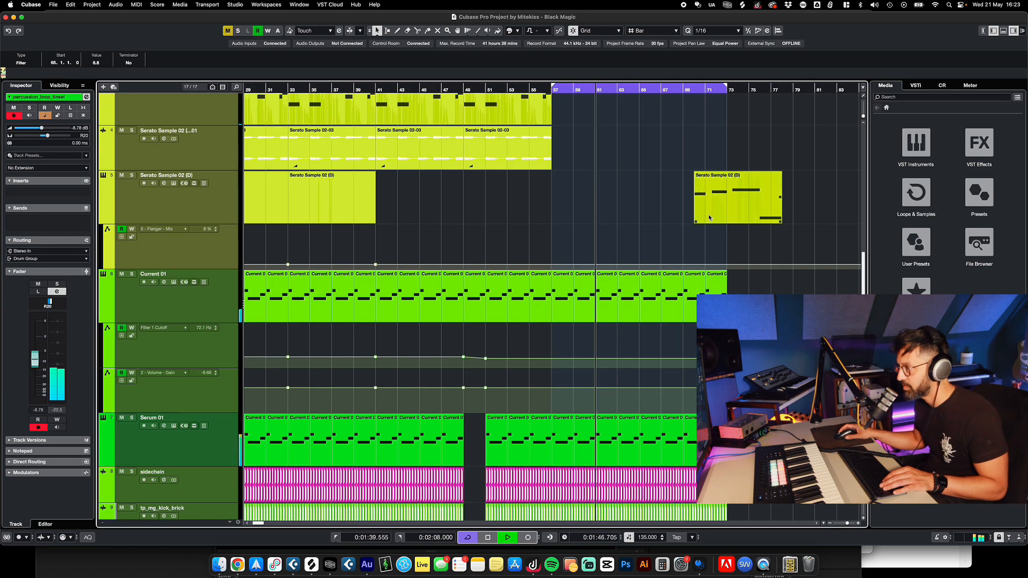
scroll(646, 320, down, 6)
scroll(643, 324, down, 1)
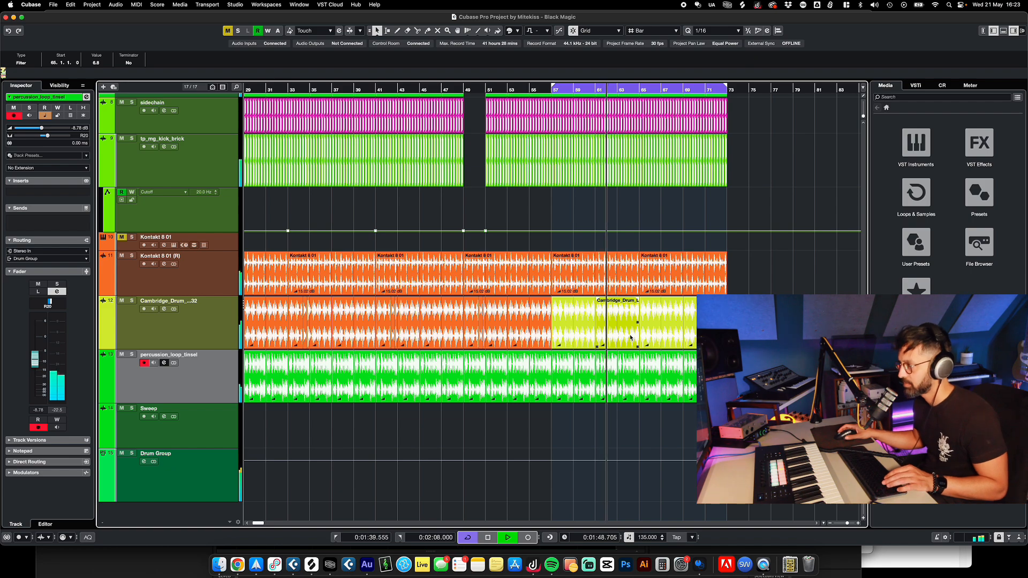
scroll(631, 338, right, 3)
key(g)
key(g)
scroll(473, 353, up, 3)
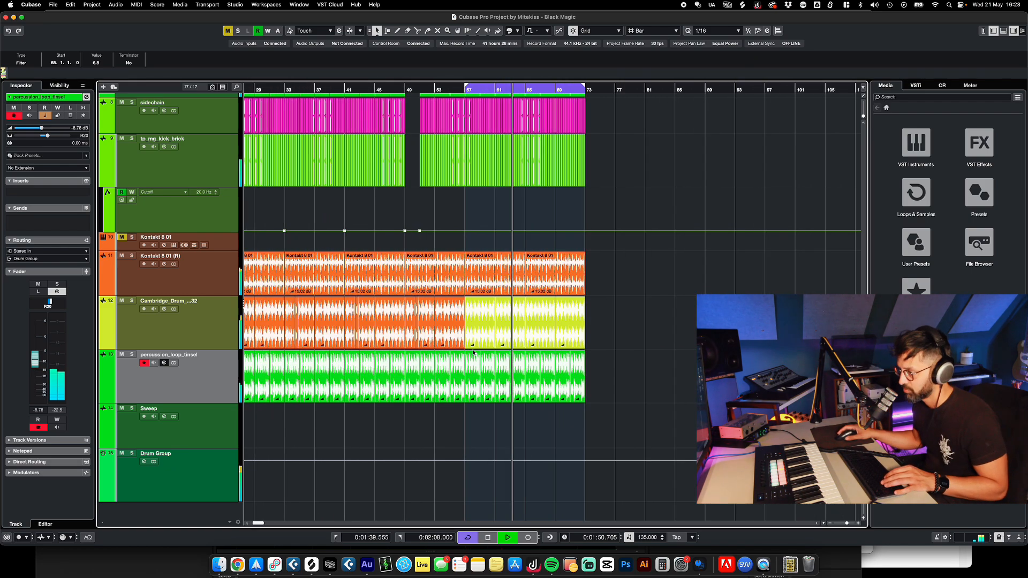
scroll(427, 356, left, 2)
scroll(429, 358, down, 4)
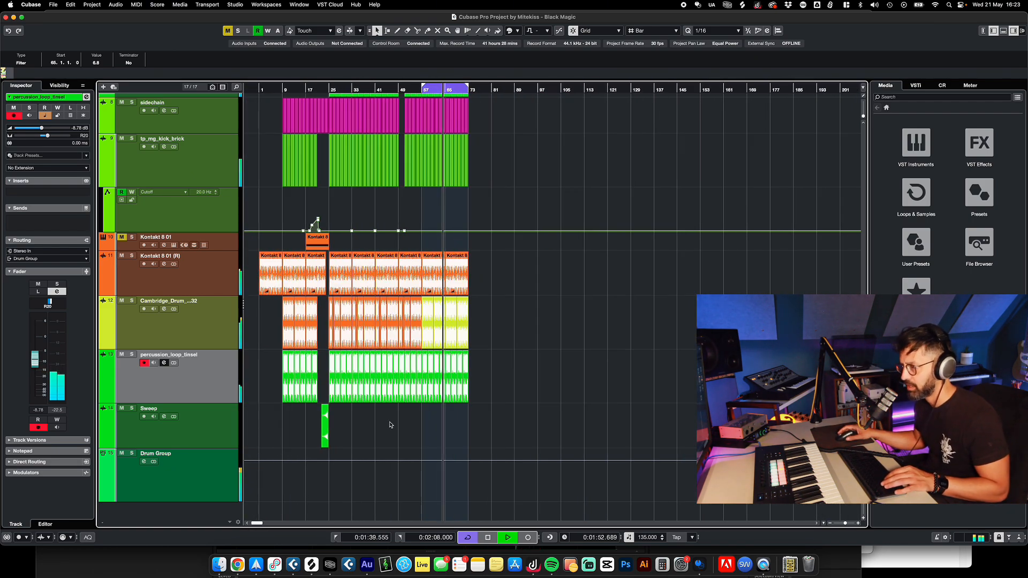
scroll(448, 357, up, 4)
right_click(412, 356)
click(422, 358)
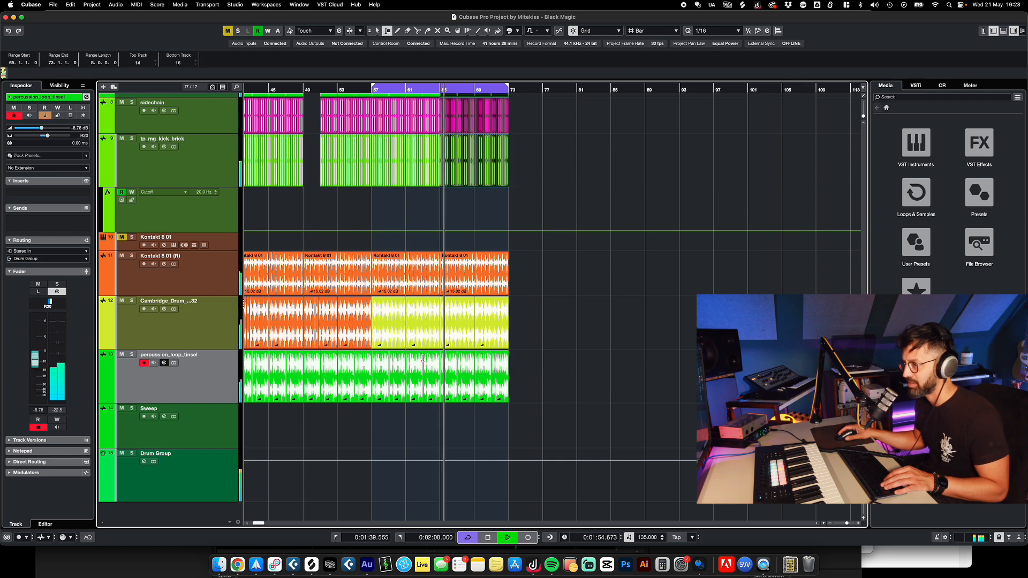
scroll(382, 286, up, 2)
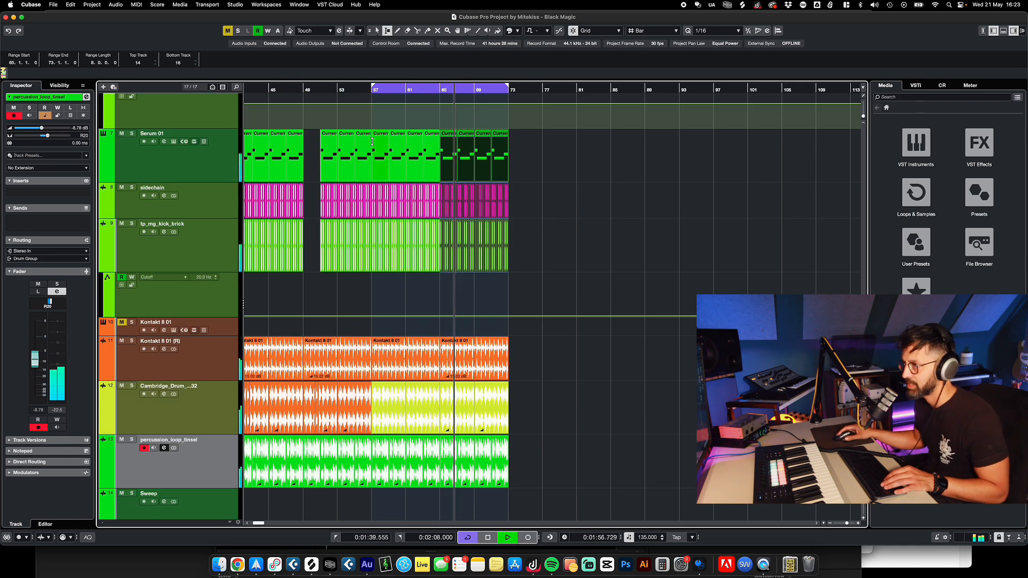
drag(372, 140, 509, 483)
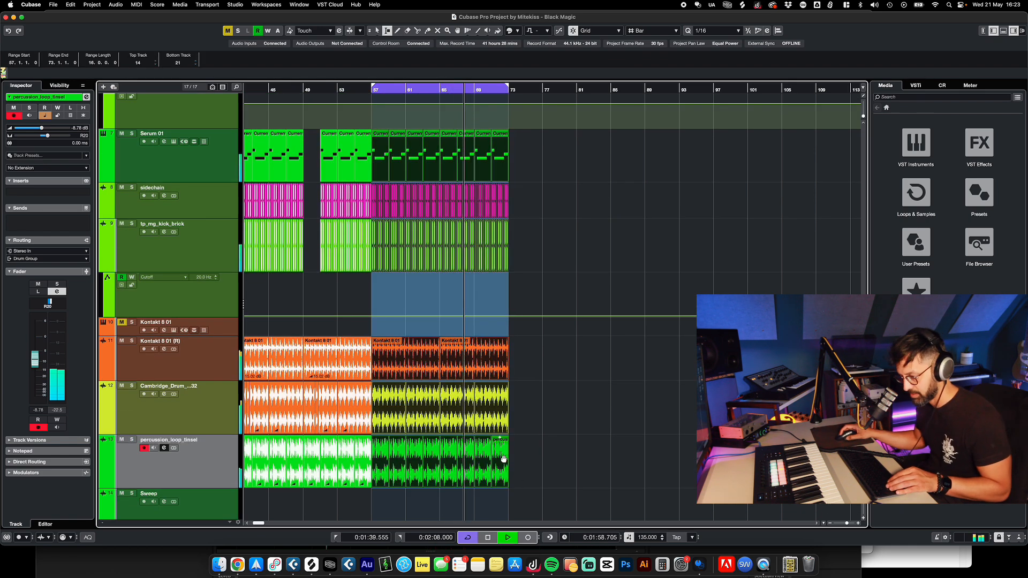
key(super+d)
- Duplicate bars 57 to 73 of Current 01 so the track runs to bar 89
scroll(509, 402, up, 5)
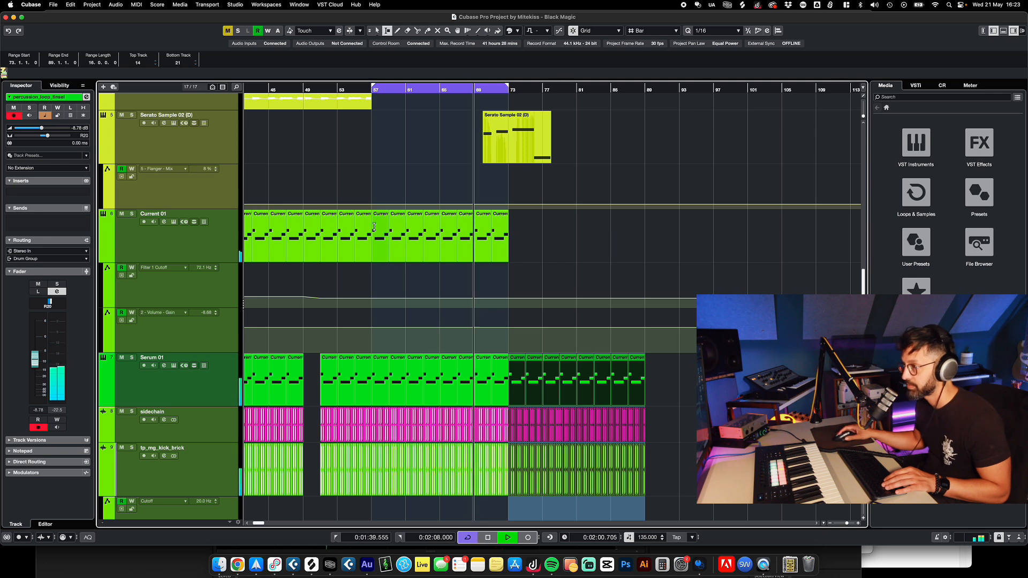
drag(375, 230, 506, 246)
key(super+d)
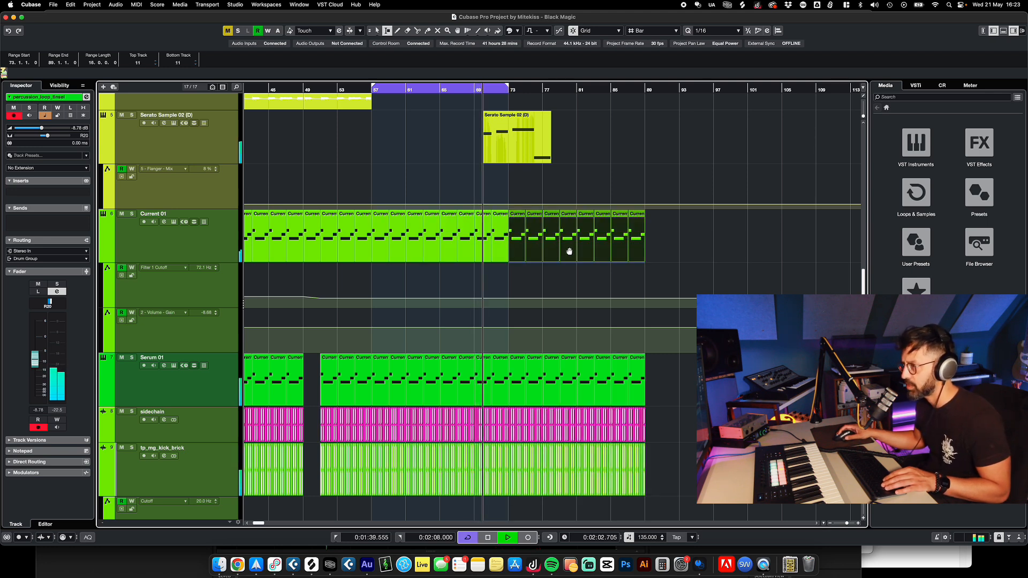
- Move the selected Serato Sample 02 (D) part to bar 73 and duplicate it once to fill up to bar 89
key(1)
drag(492, 146, 518, 149)
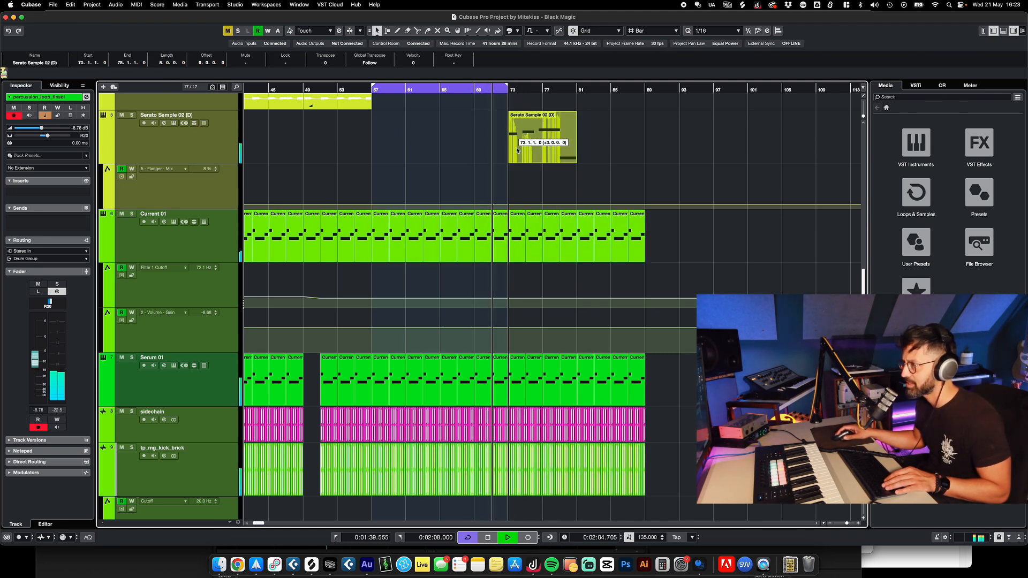
key(super+d)
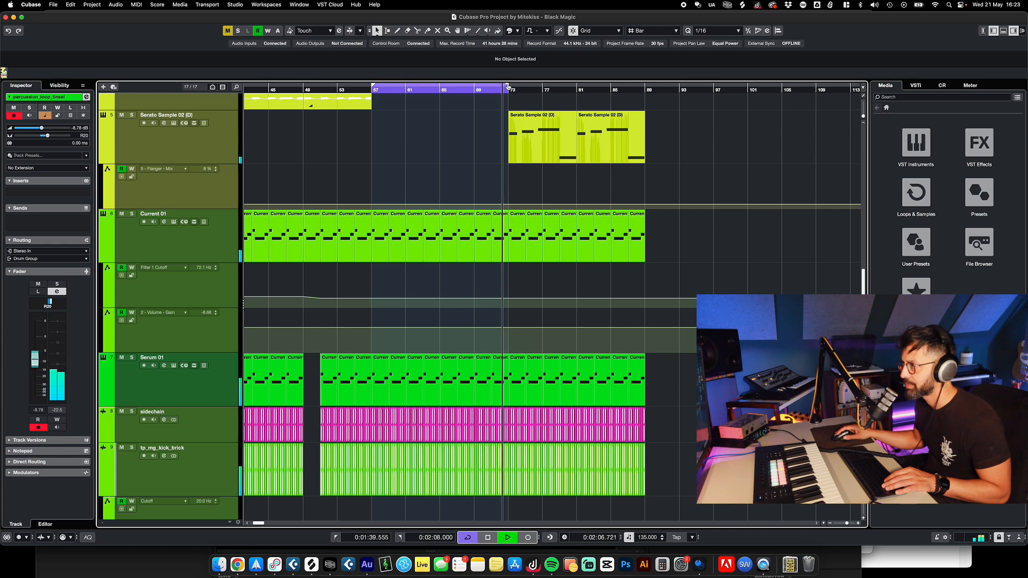
- Extend the cycle range to bar 89 and duplicate bars 57 to 73 of Serato Sample 01 and 01 (R) with their automation
drag(508, 86, 644, 86)
scroll(527, 234, up, 5)
right_click(527, 235)
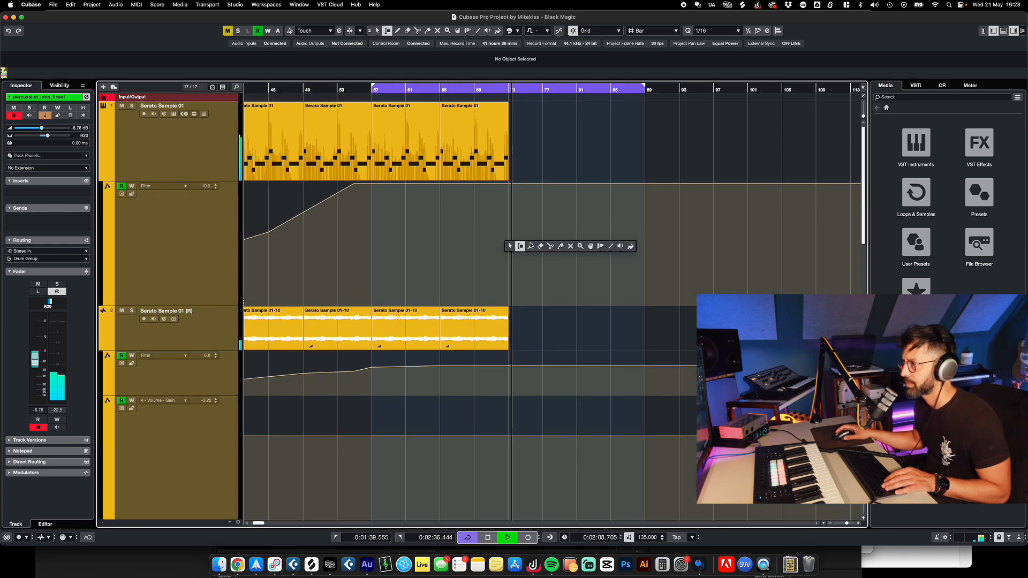
click(530, 245)
key(space)
right_click(426, 167)
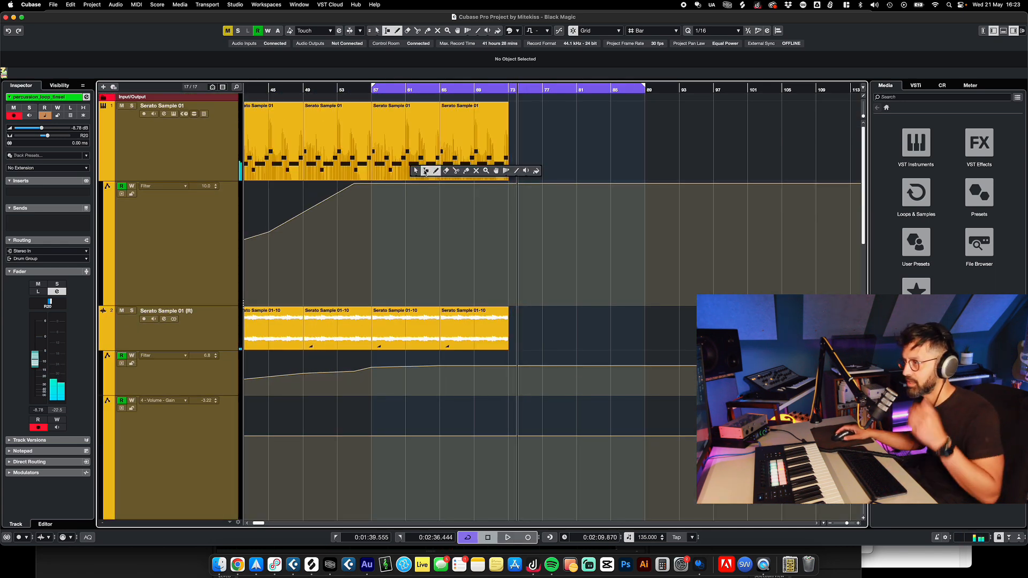
click(426, 171)
drag(372, 139, 508, 394)
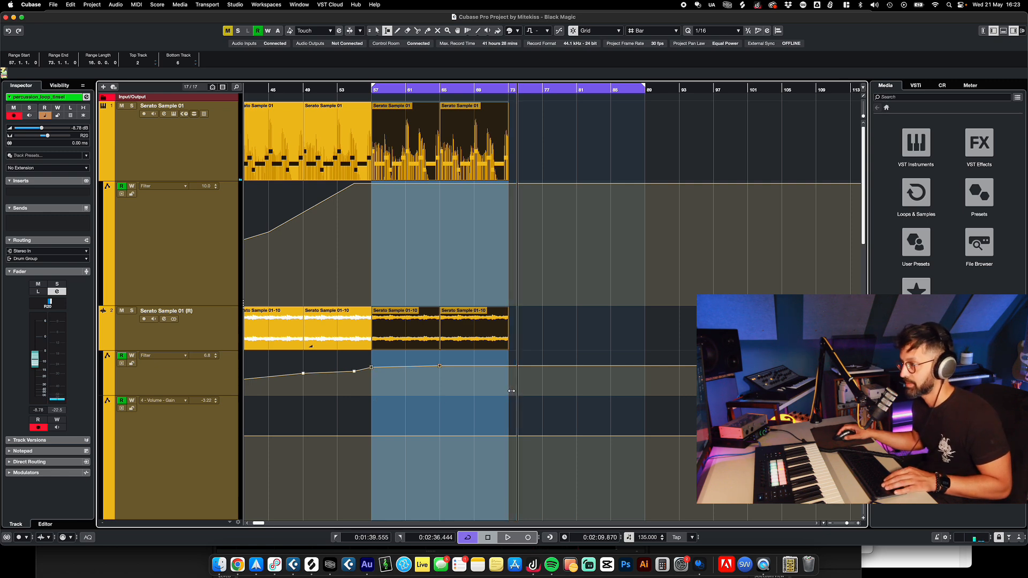
key(super+d)
- Lower the Serato Sample 01 Filter automation from bar 68 to 7.8 at bar 73, and delete its copied point at bar 89
drag(387, 90, 439, 90)
scroll(497, 392, down, 10)
scroll(497, 392, down, 3)
right_click(475, 354)
click(476, 356)
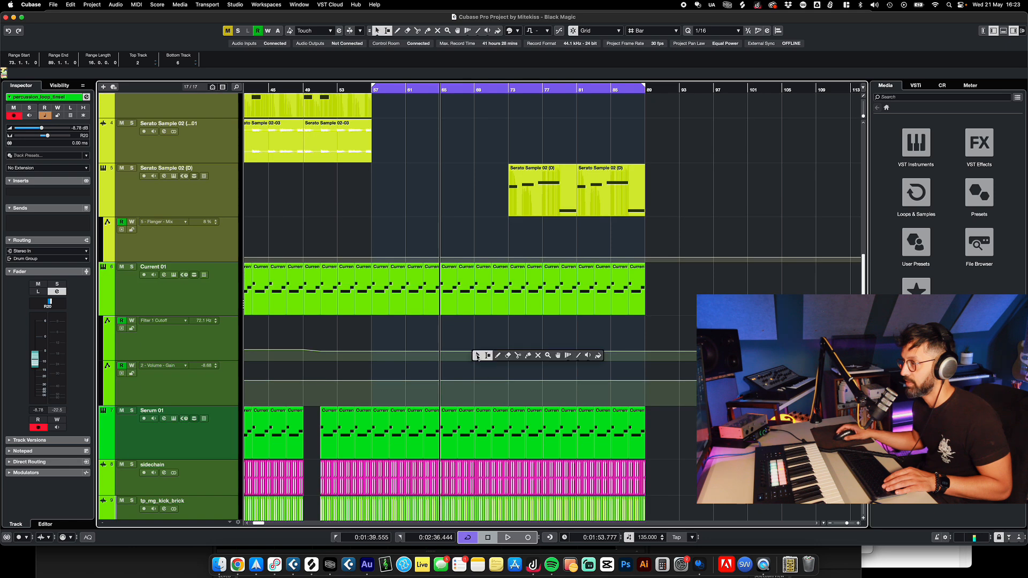
scroll(475, 351, up, 12)
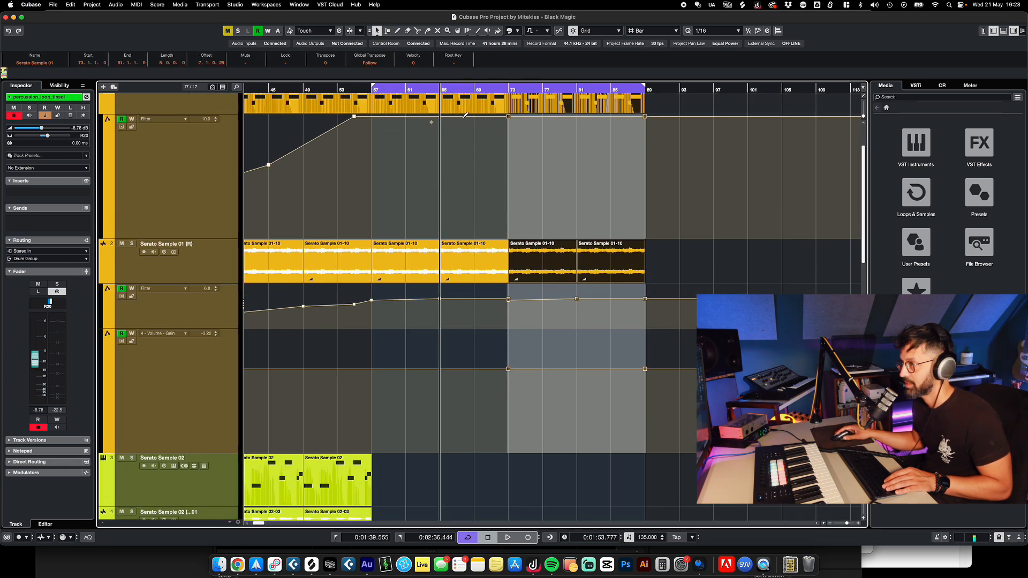
click(464, 115)
drag(508, 117, 509, 143)
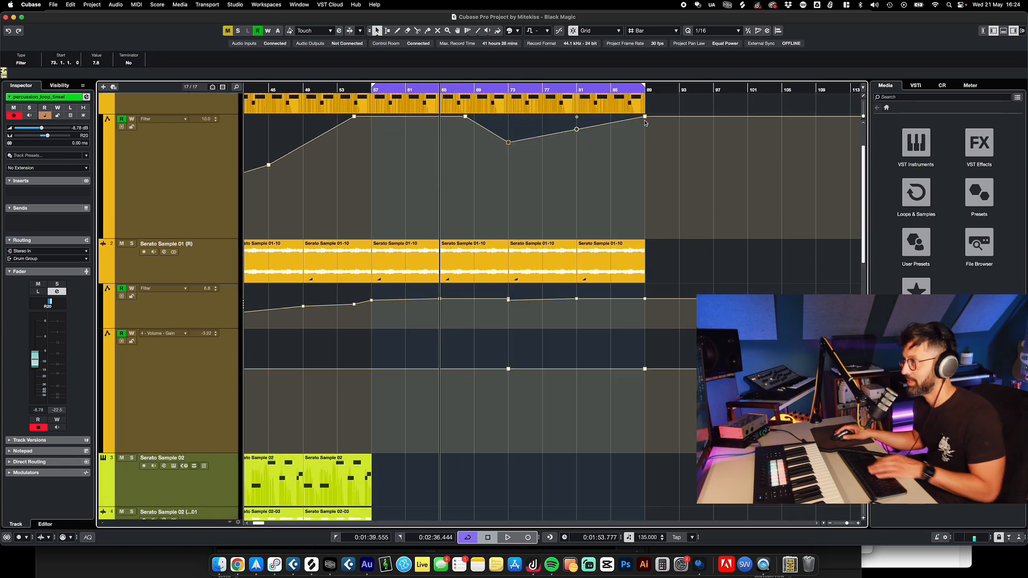
key(Delete)
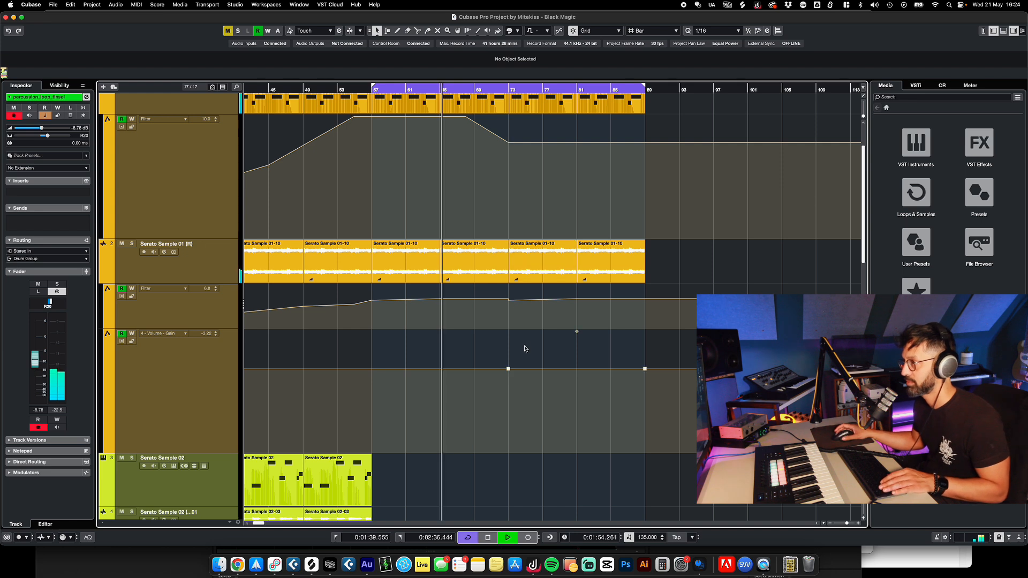
- Clear the copied Filter and Volume - Gain points on Serato Sample 01 (R), and set its Filter to 4.7 at bar 73
click(508, 302)
key(Delete)
key(Delete)
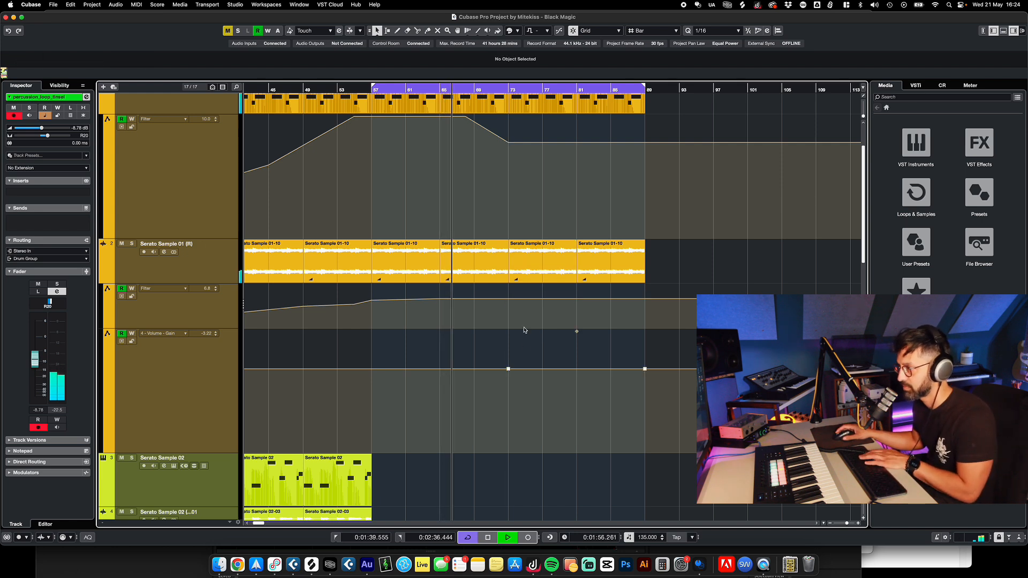
drag(508, 298, 508, 307)
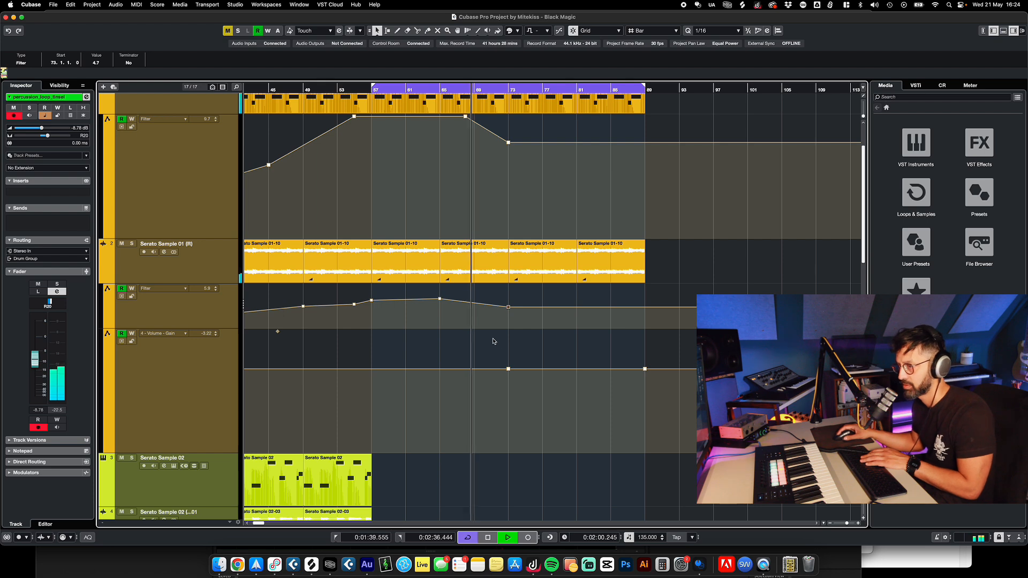
drag(491, 354, 541, 390)
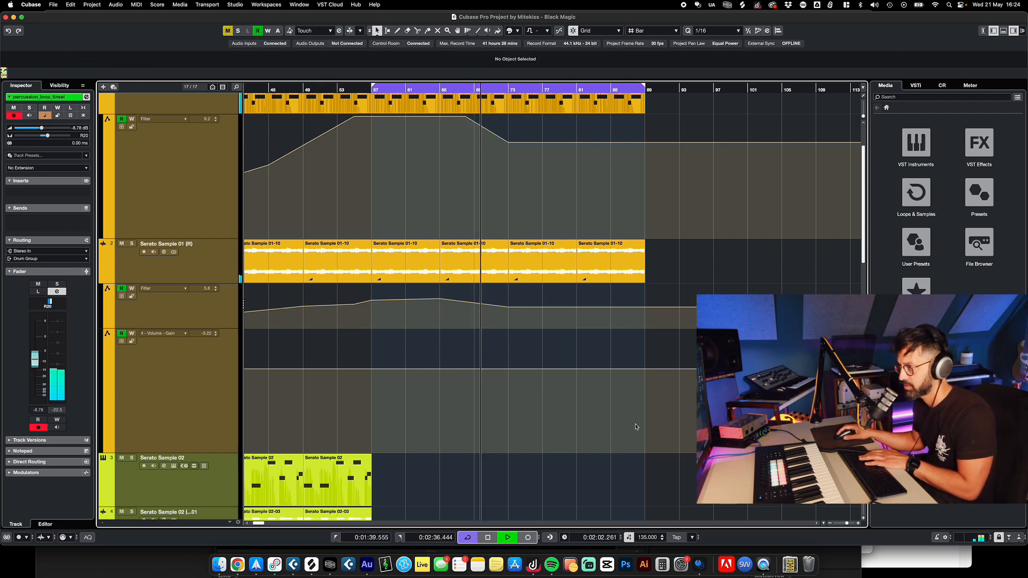
- Add a Filter 1 Cutoff rise on Current 01 from about bar 69 up to 328 Hz at bar 84
scroll(536, 426, down, 10)
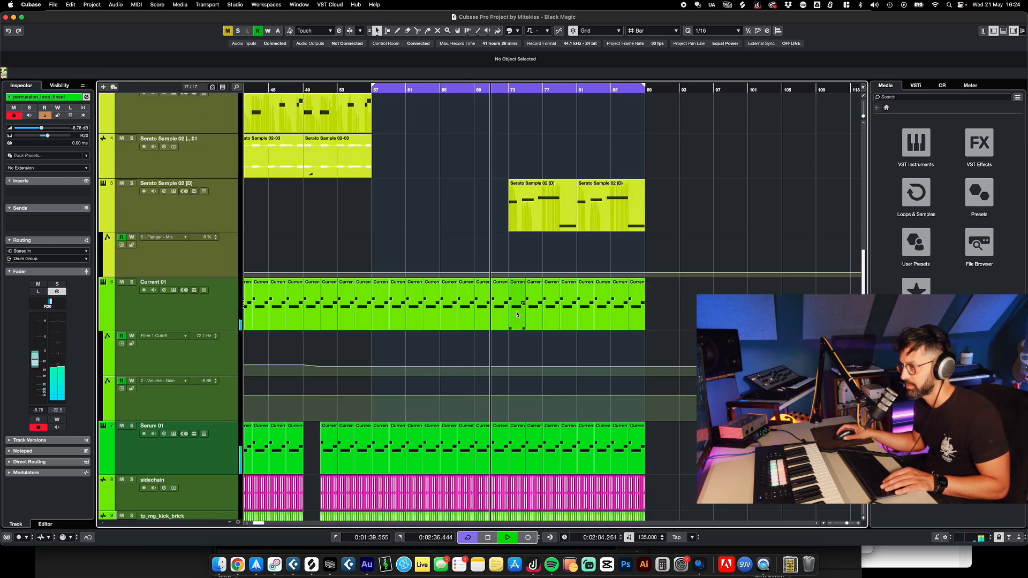
drag(476, 367, 605, 356)
- Lower the Serato Sample 01 Filter through bar 81 to 5.8 at bar 87, and the Serato Sample 01 (R) Filter to 3.0 at bar 89
scroll(535, 294, up, 10)
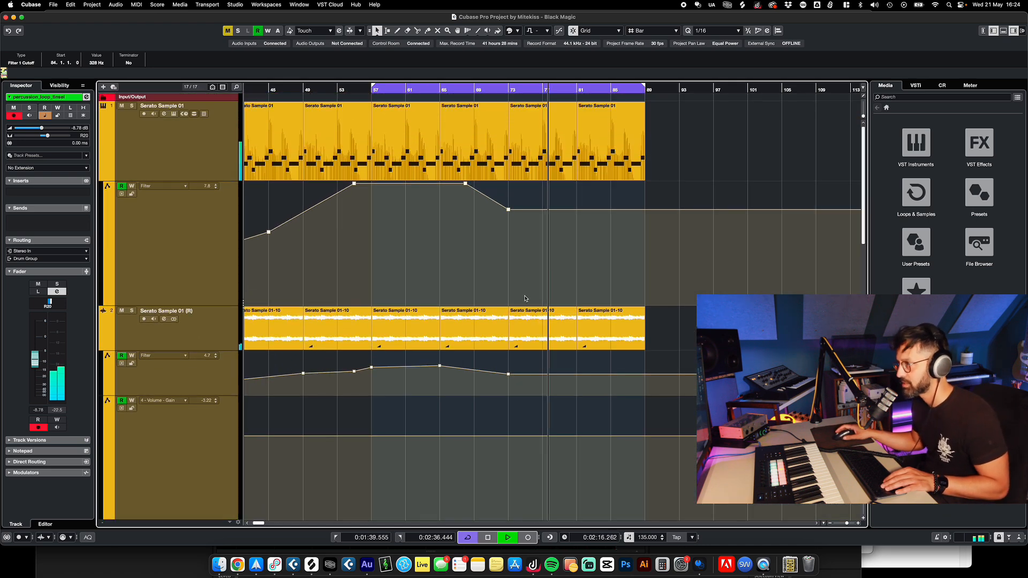
scroll(487, 265, up, 3)
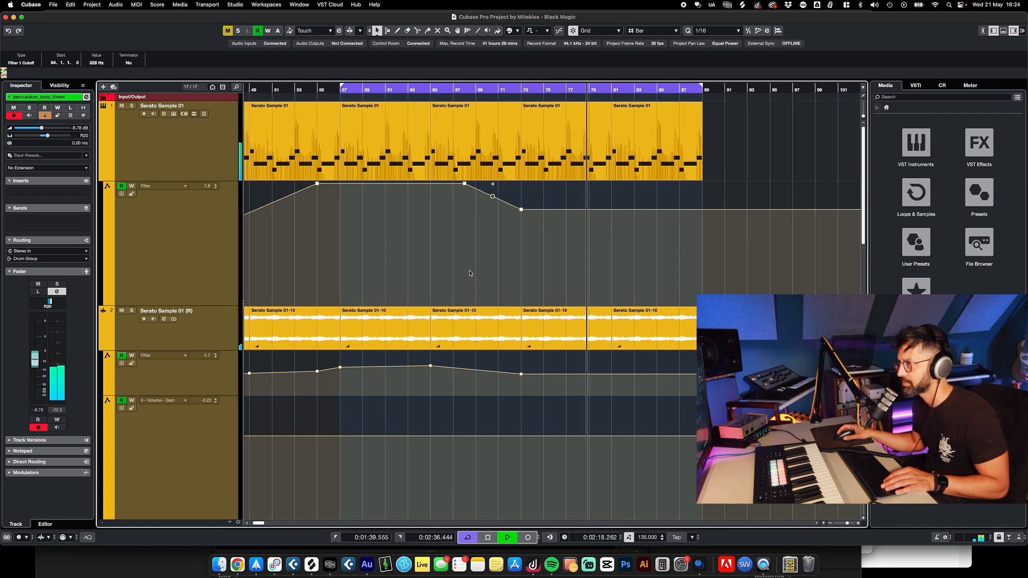
scroll(543, 278, down, 3)
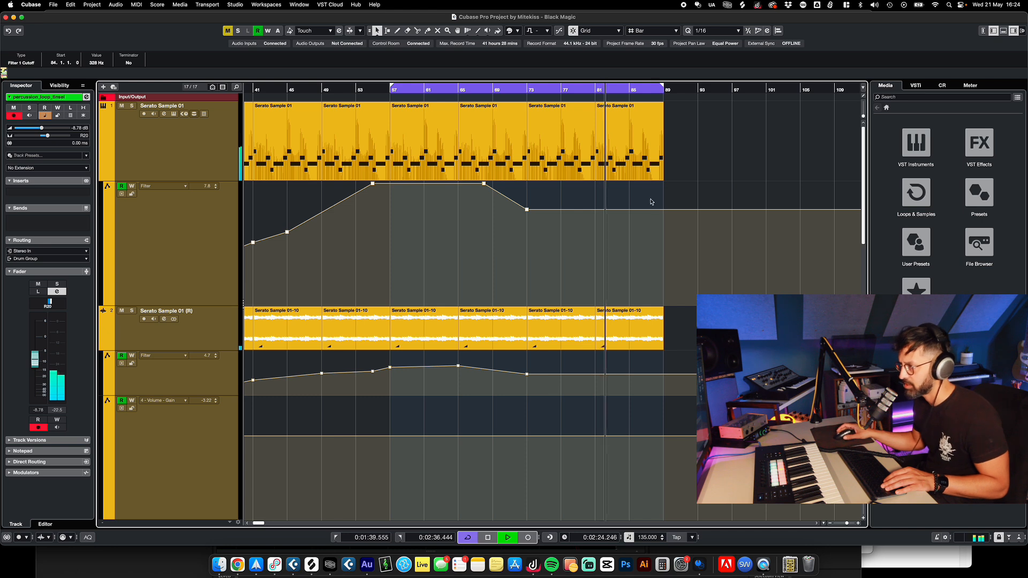
click(664, 229)
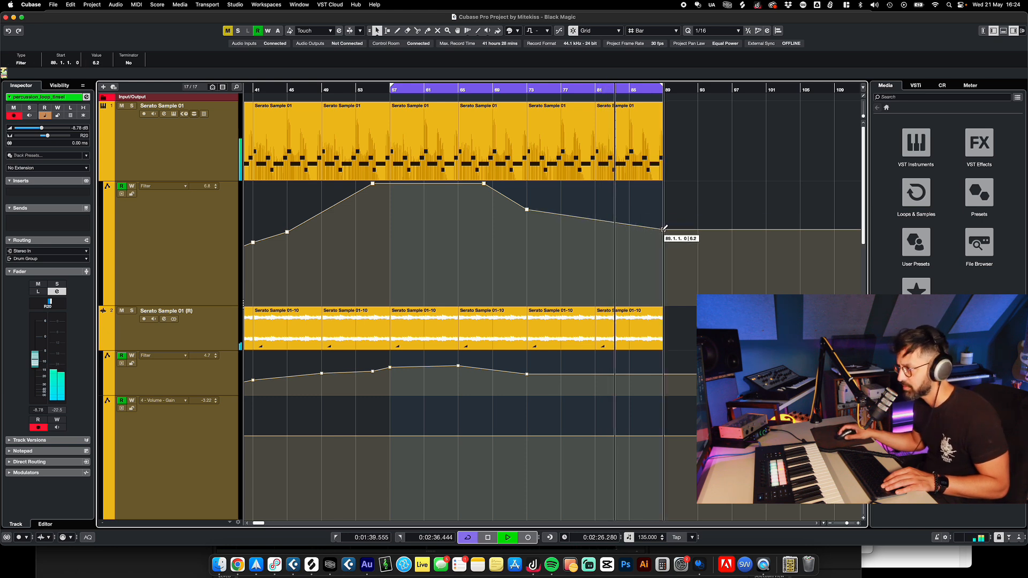
mouse_move(664, 229)
mouse_down()
mouse_move(598, 225)
mouse_move(662, 249)
mouse_move(649, 237)
mouse_up()
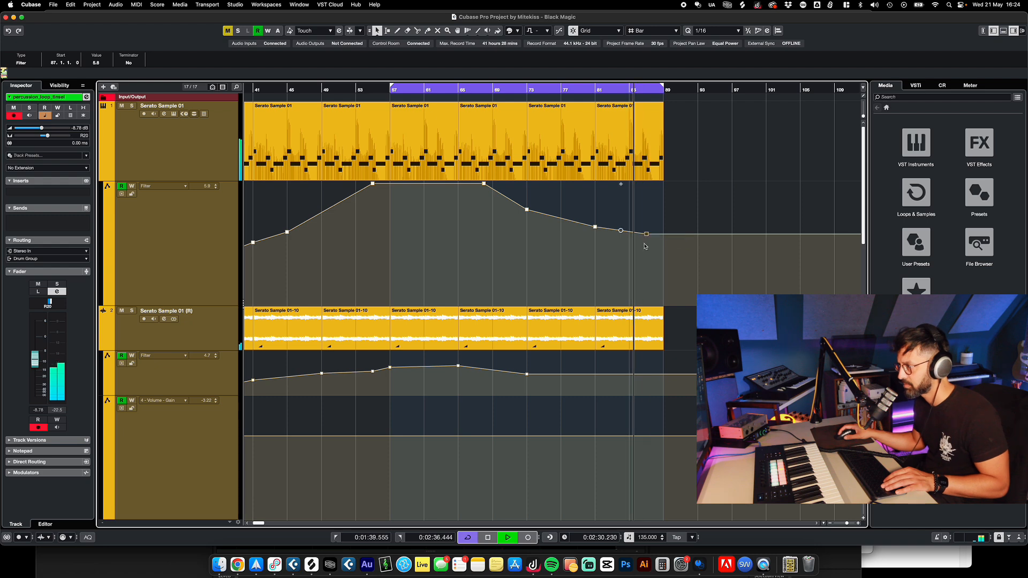
drag(665, 374, 665, 381)
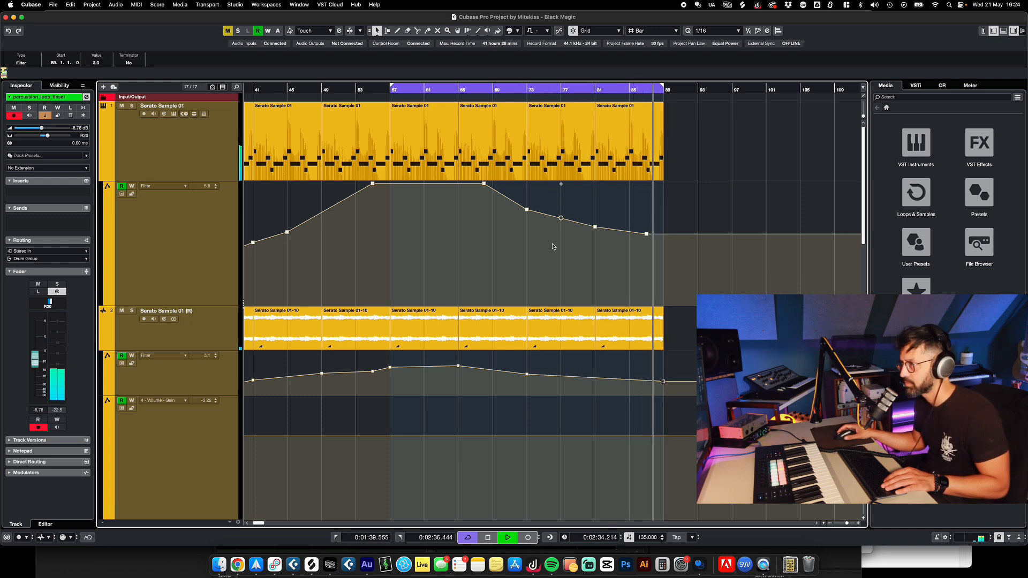
- Play from bar 73 and copy the Sweep parts starting at bar 17 to bar 81
scroll(553, 247, down, 5)
click(539, 92)
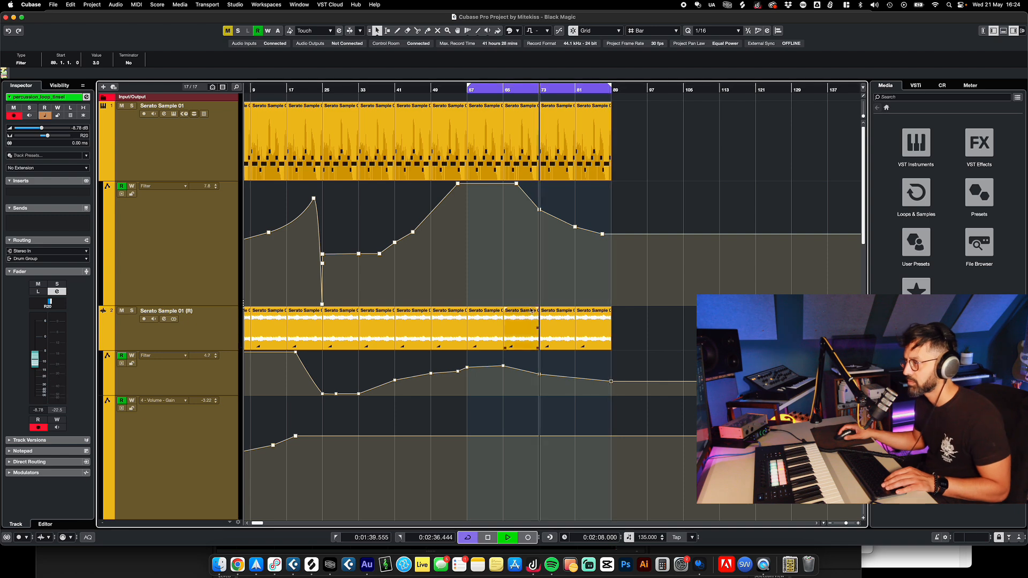
scroll(531, 311, down, 10)
scroll(532, 230, down, 3)
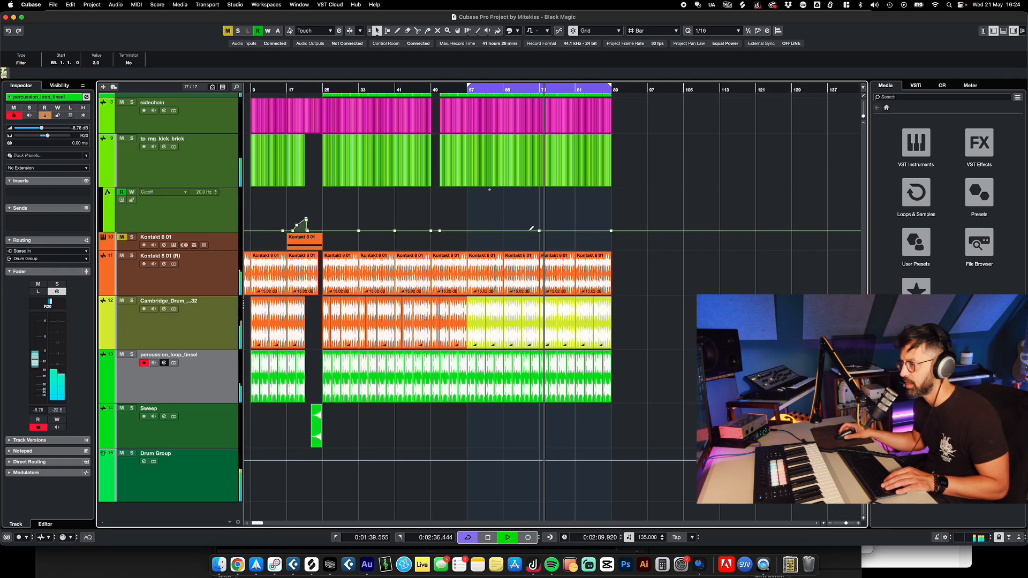
drag(289, 426, 582, 431)
shift+click(316, 431)
- Copy the opening Kontakt 8 01 (R) part to bar 89
scroll(283, 320, left, 2)
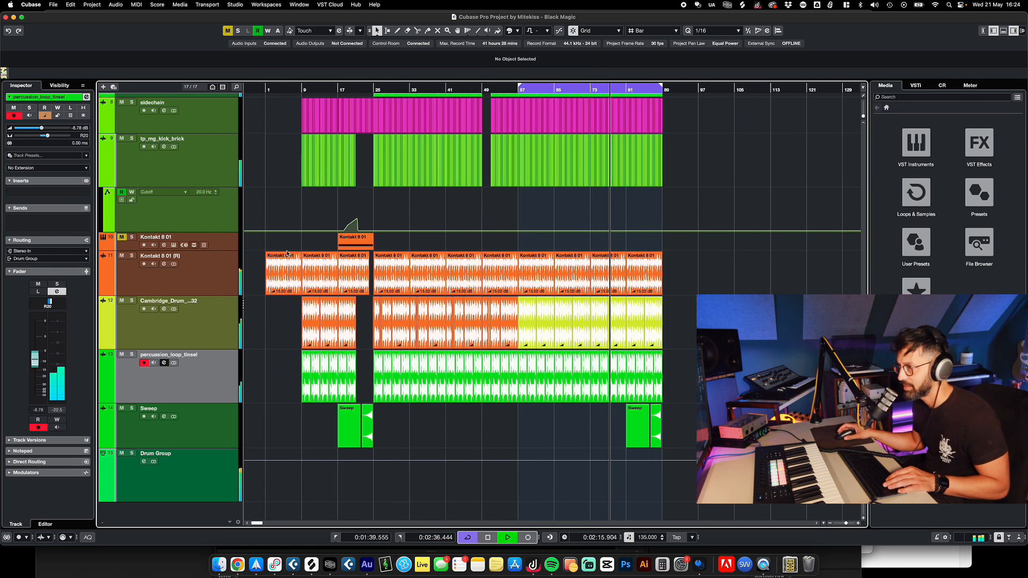
drag(272, 280, 667, 280)
scroll(667, 281, right, 3)
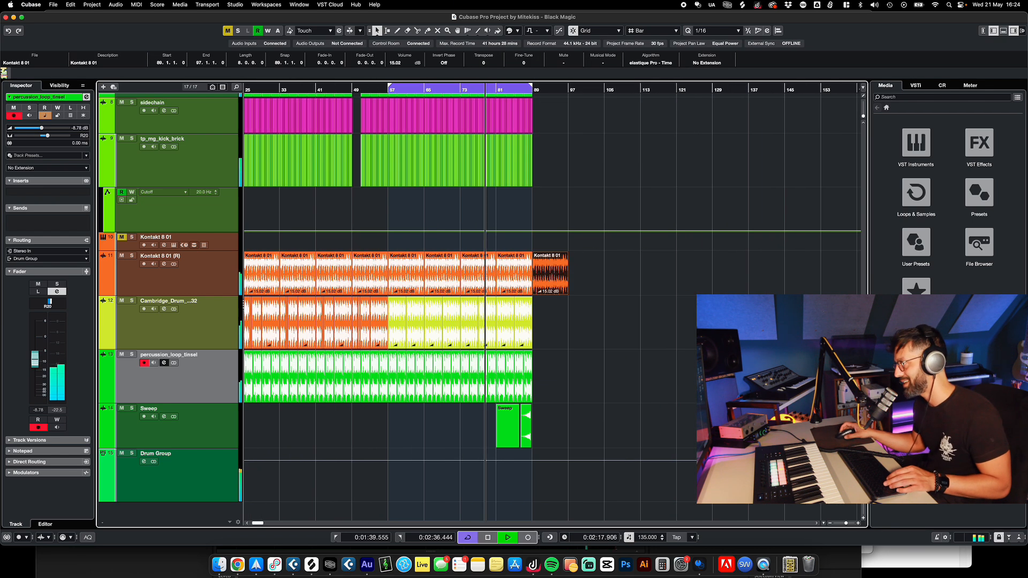
- Duplicate the Kontakt 8 01 (R) part to bar 97 and copy the first two Serato Sample 01 (R) parts to bar 89
key(super+d)
scroll(258, 239, up, 10)
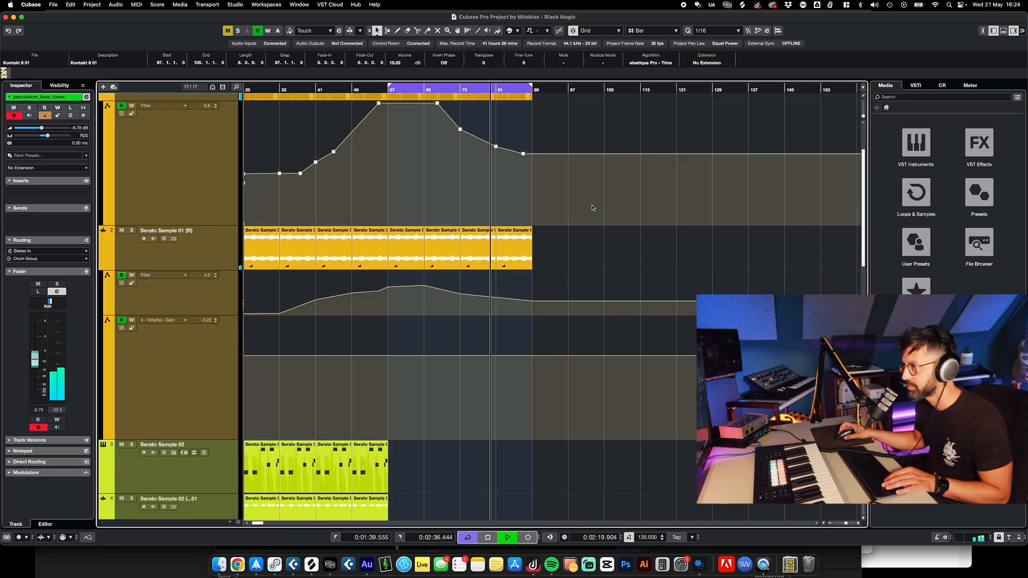
scroll(258, 239, left, 3)
scroll(258, 239, up, 3)
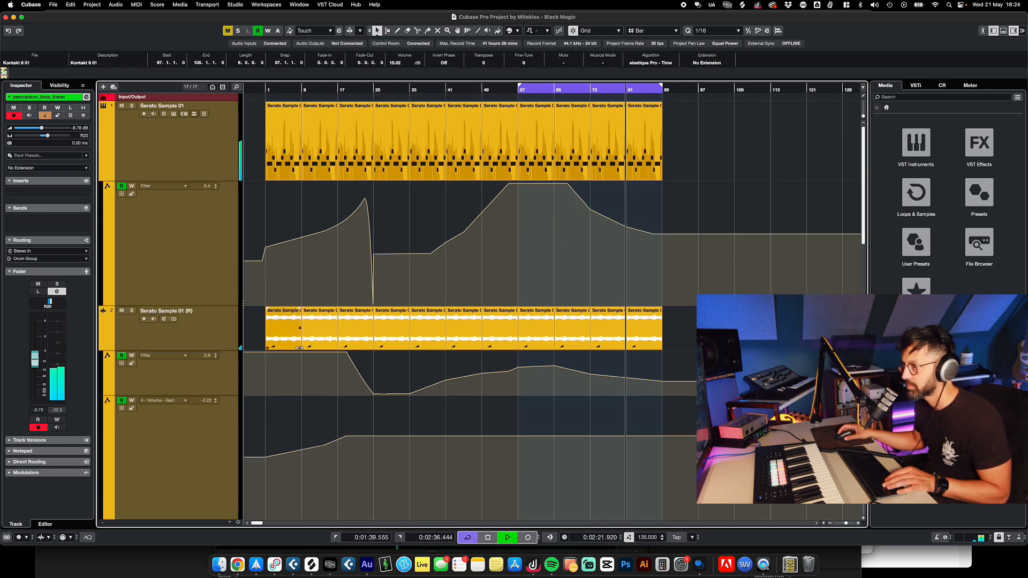
click(295, 328)
shift+click(319, 330)
drag(319, 329, 677, 327)
- Automate Serato Sample 01 (R) to Filter 10.0 and Volume Gain -13.1 at bar 89, and extend the cycle range to bar 116
drag(669, 379, 655, 325)
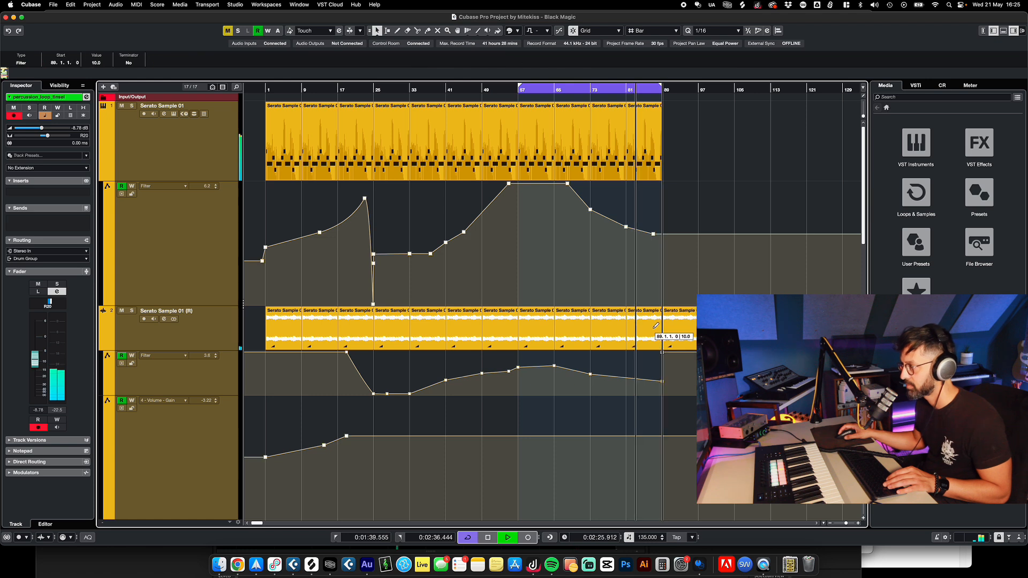
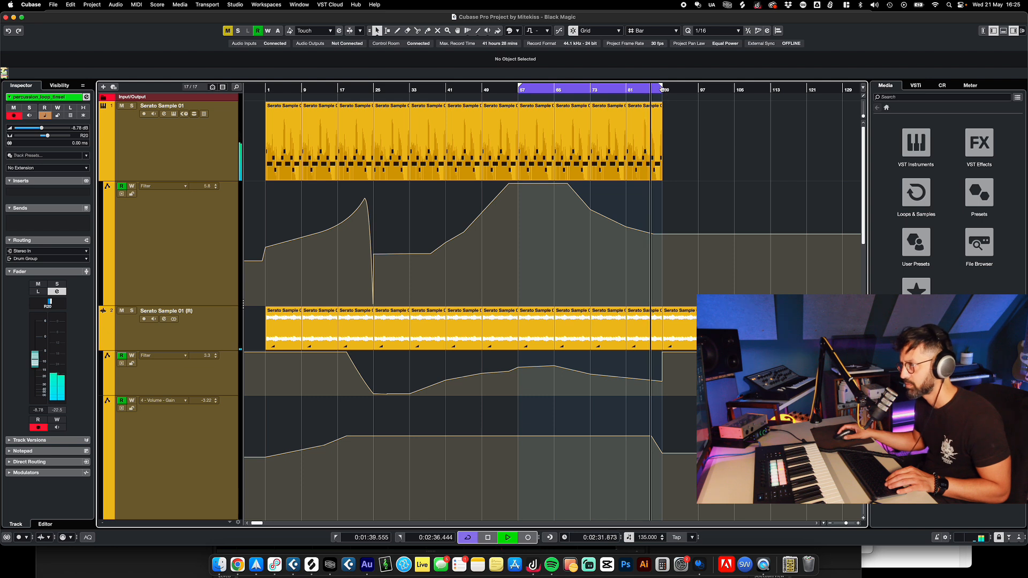
drag(662, 89, 784, 98)
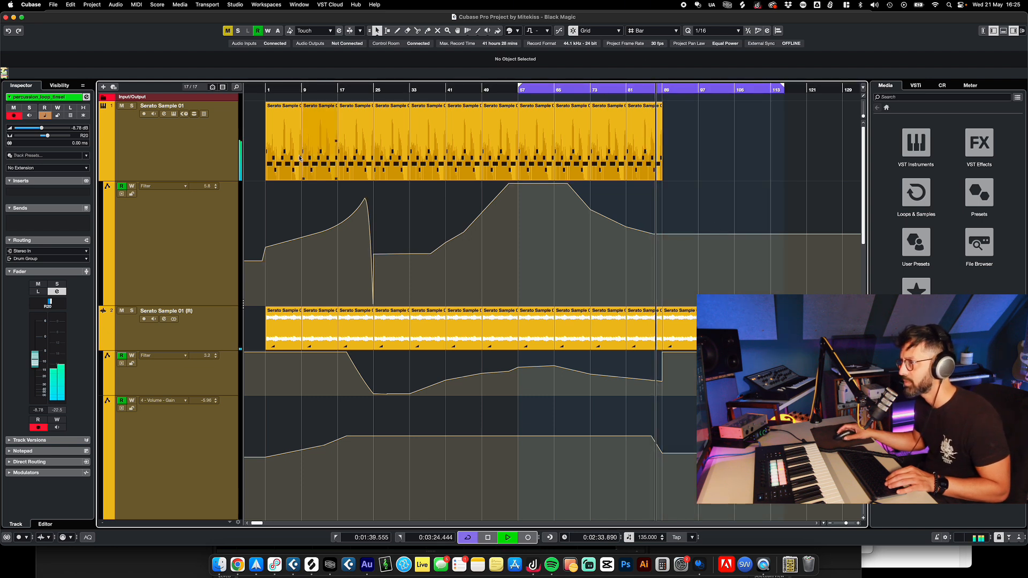
- Copy the first two Serato Sample 01 parts to bar 89 and set that track's Filter to 5.5 at bar 89
drag(264, 154, 321, 210)
drag(292, 163, 690, 166)
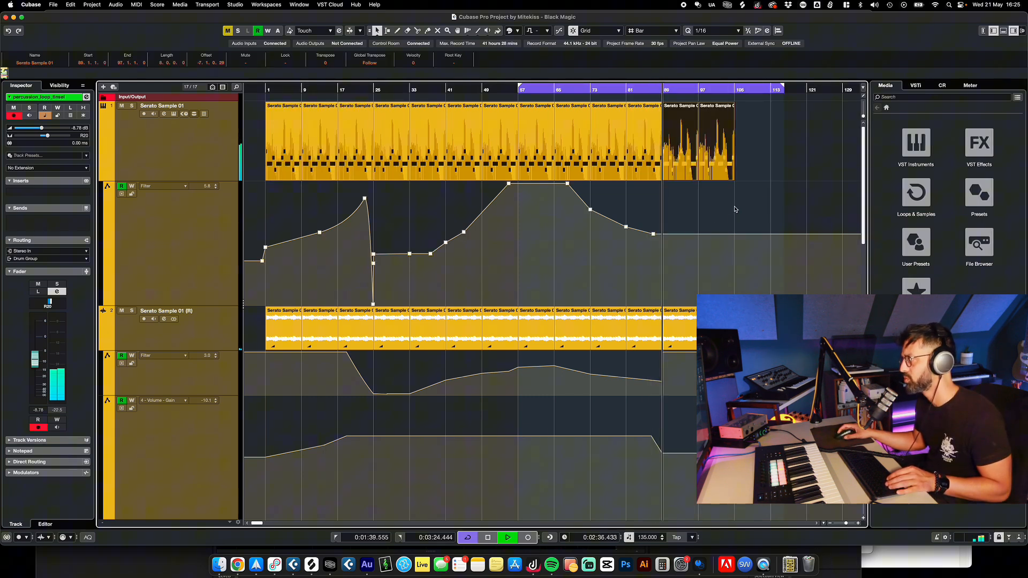
click(654, 91)
mouse_move(664, 234)
mouse_down()
mouse_move(664, 252)
mouse_move(665, 234)
mouse_up()
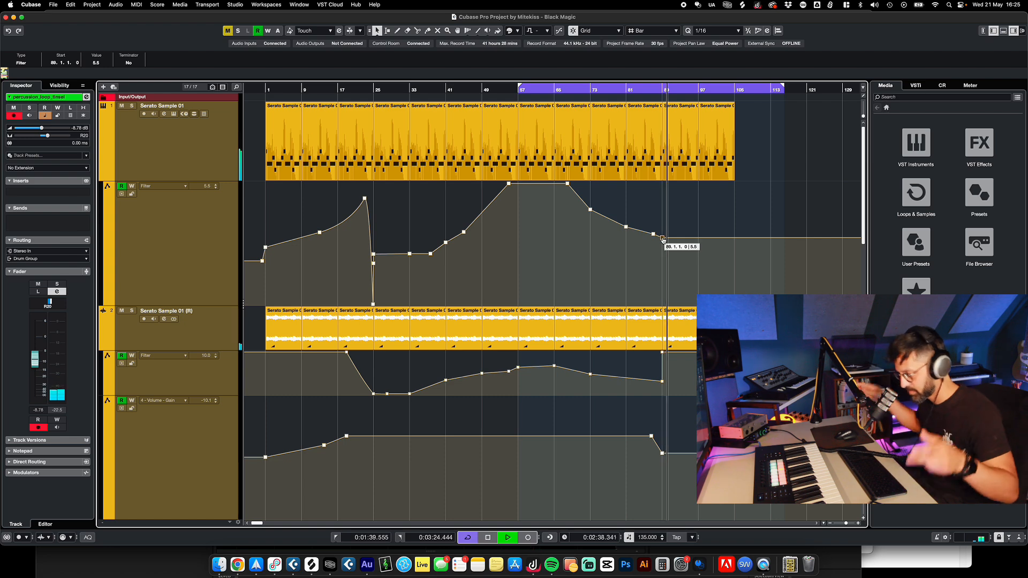
- Duplicate the last Serato Sample 02 (D) part to bars 89 and 97
scroll(614, 162, down, 10)
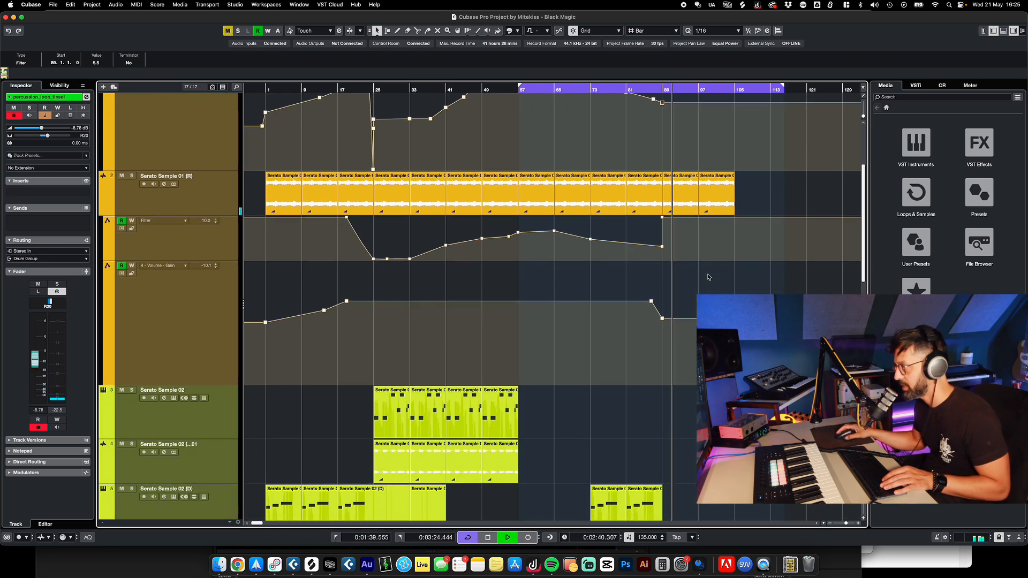
click(657, 304)
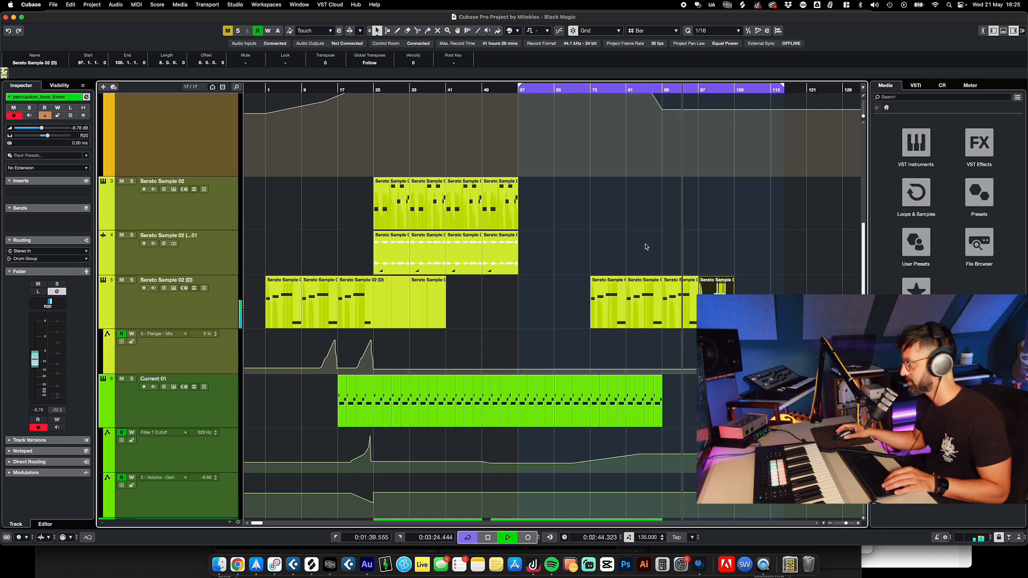
- Copy the range from bar 25 to bar 41 across the tracks, including automation, to bar 105
scroll(646, 247, up, 10)
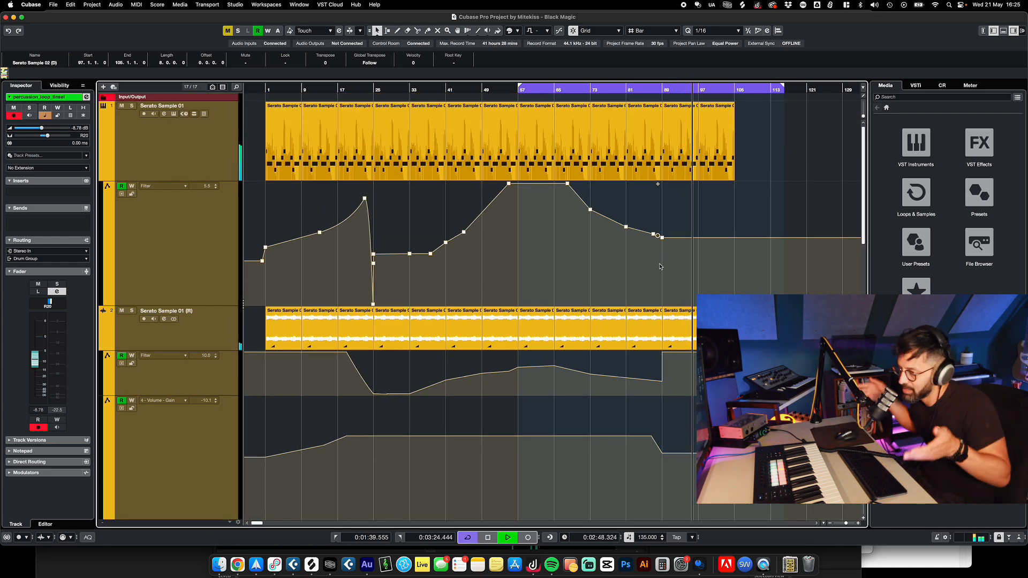
scroll(765, 191, right, 2)
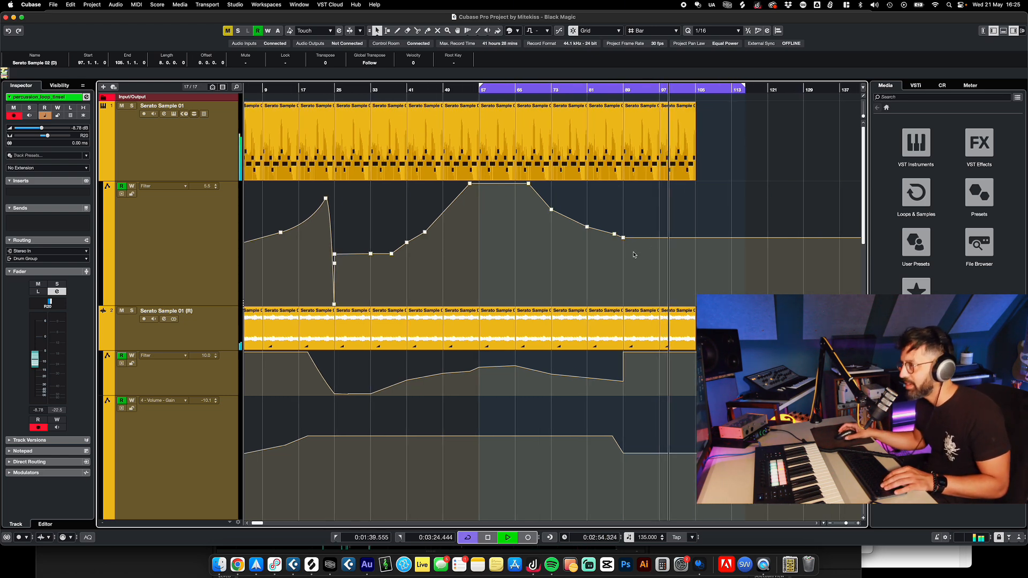
scroll(513, 271, down, 10)
scroll(544, 368, down, 3)
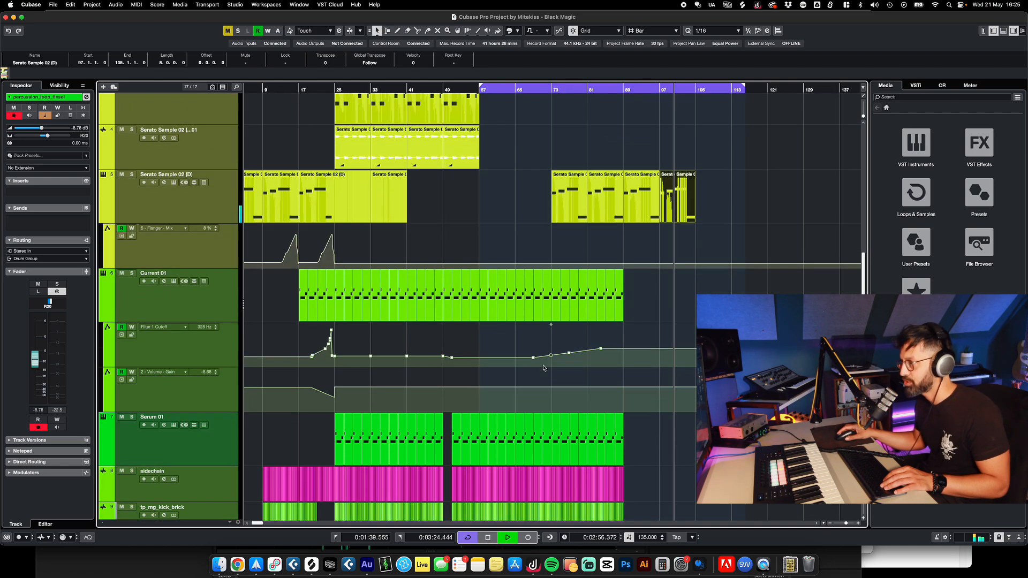
click(562, 390)
scroll(454, 315, up, 13)
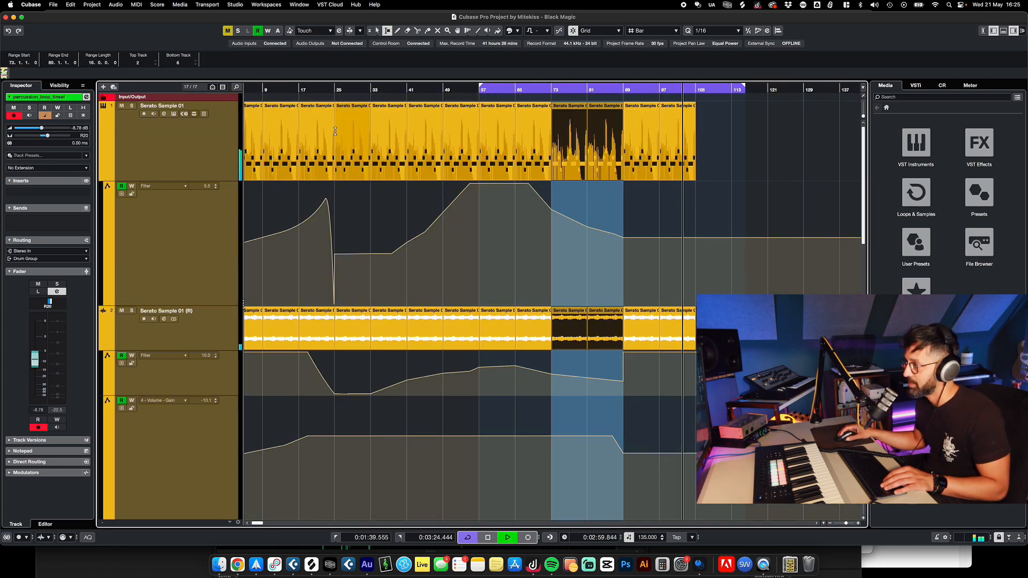
drag(336, 131, 386, 442)
drag(509, 425, 733, 426)
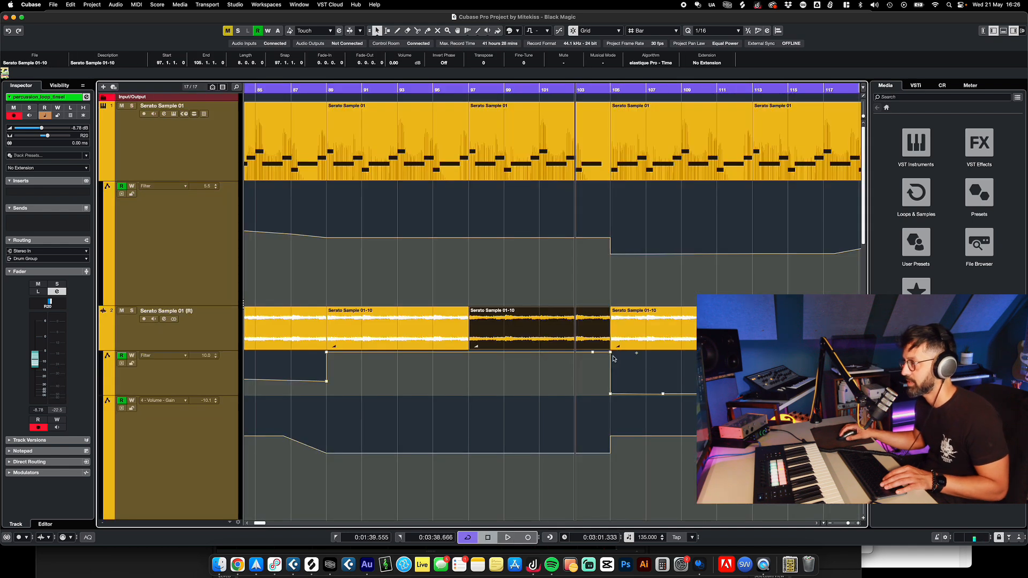
- Move the Serato Sample 01 (R) Filter point of 10.0 to bar 104 and delete its raised Volume Gain points from bar 105 onward
drag(610, 352, 570, 351)
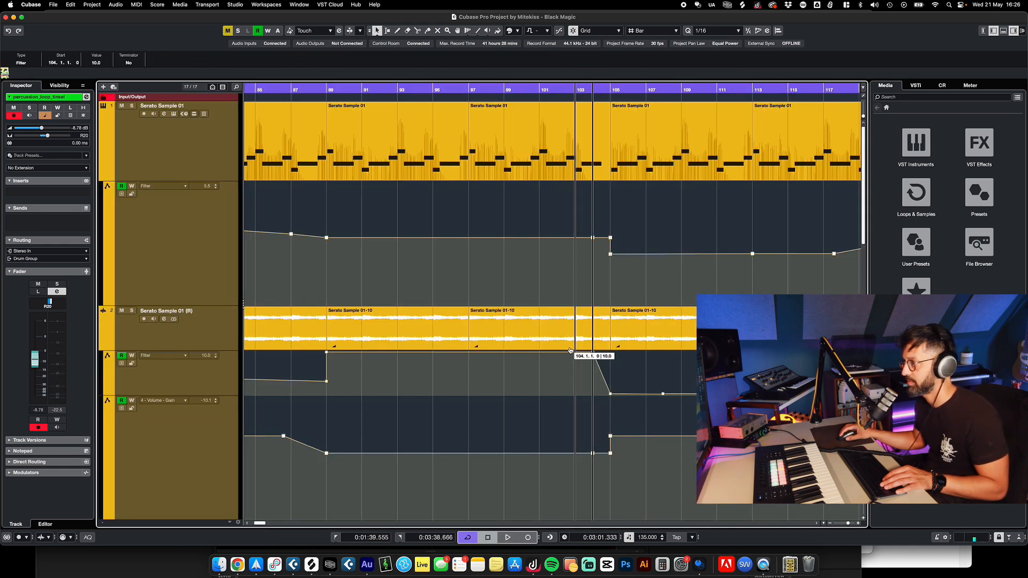
click(610, 436)
key(Delete)
scroll(646, 471, down, 5)
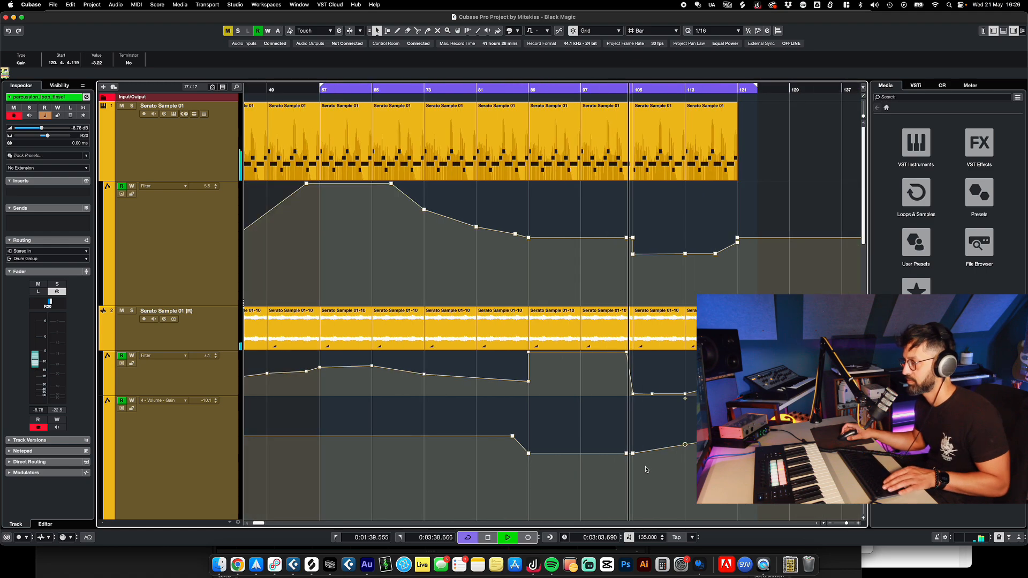
drag(694, 476, 749, 424)
key(Delete)
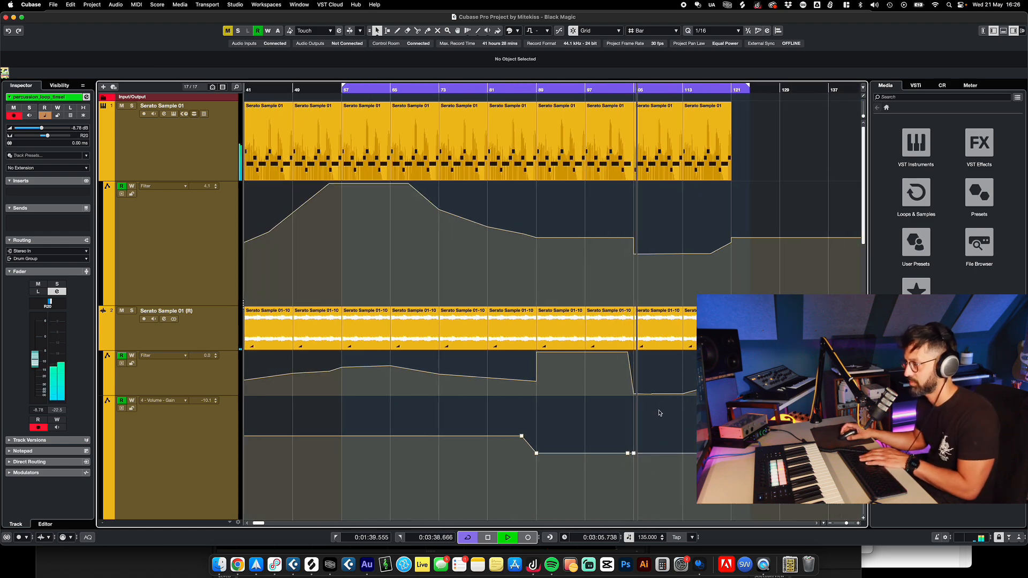
- Set the Serato Sample 01 Filter to 10.0 at bar 105 and delete its remaining Filter points through bar 121
scroll(665, 411, down, 10)
scroll(665, 410, up, 10)
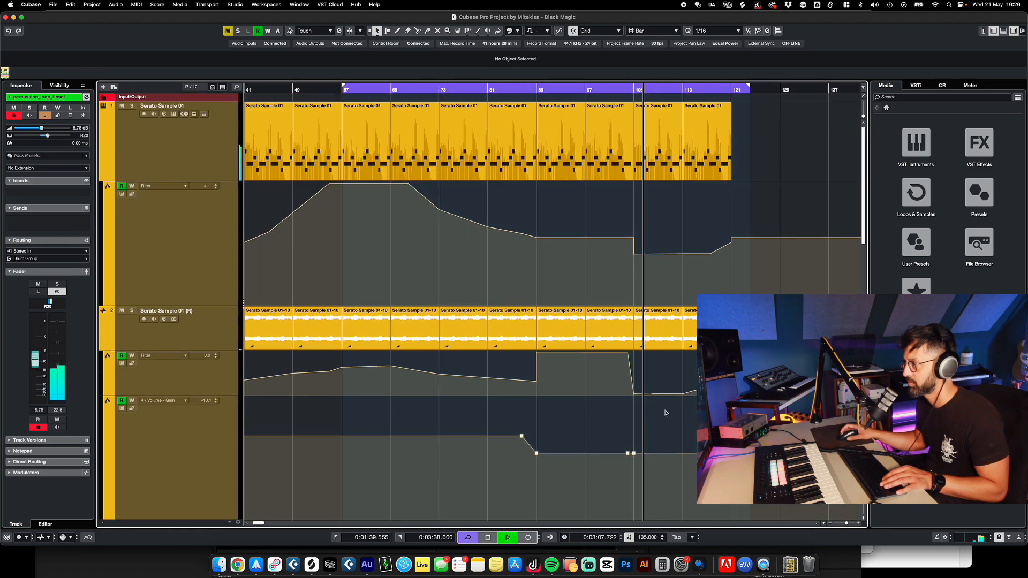
drag(620, 271, 765, 246)
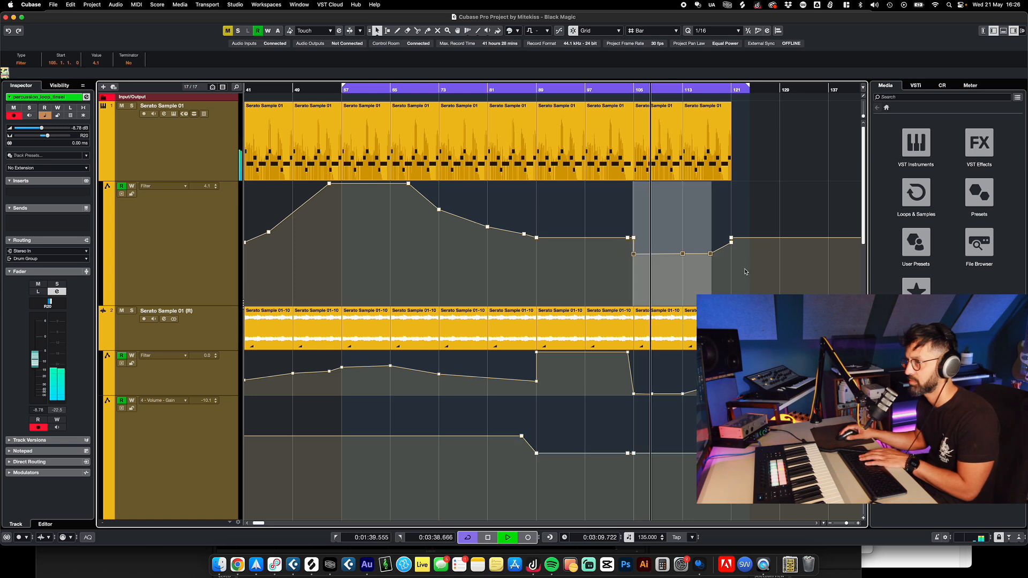
key(Delete)
drag(636, 243, 636, 184)
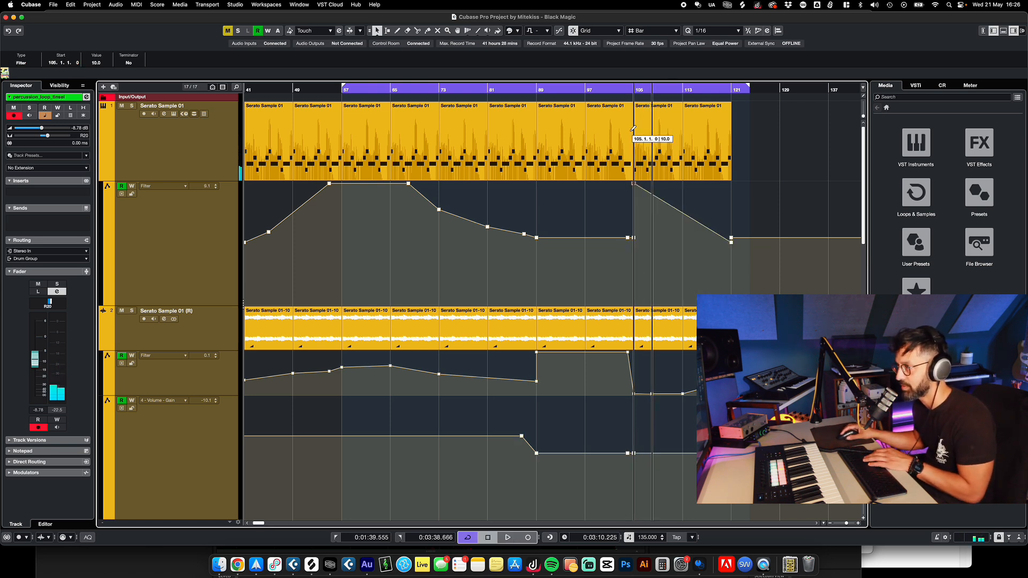
drag(706, 295, 775, 211)
key(Delete)
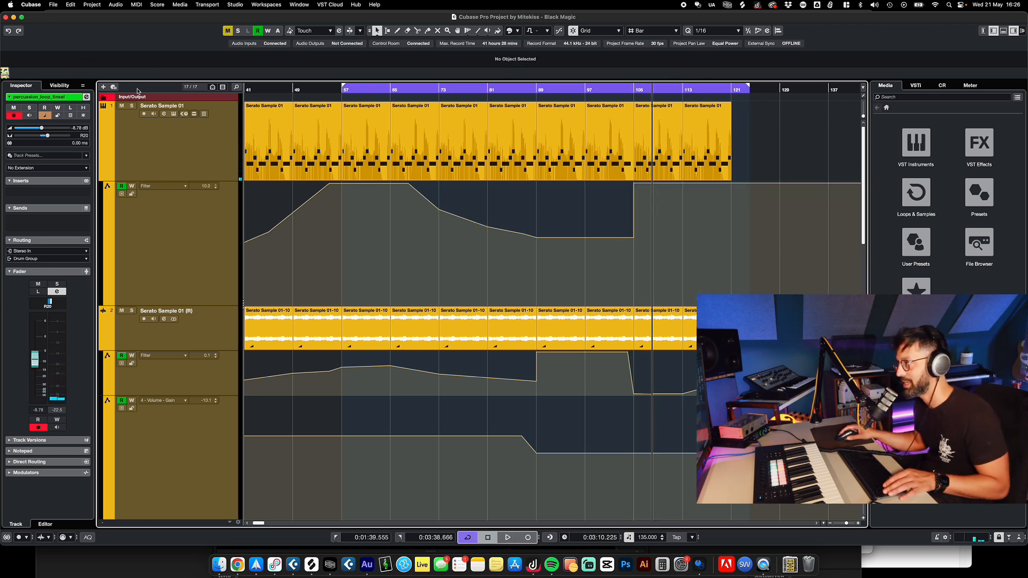
- Solo Serato Sample 01 and play from bar 103
click(131, 108)
click(622, 91)
key(space)
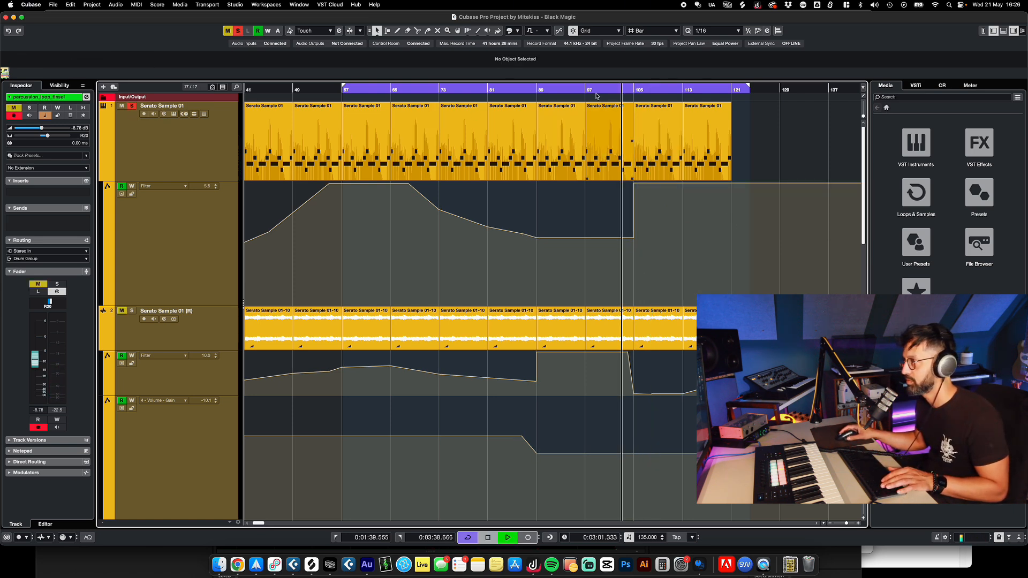
- Raise the Serato Sample 01 (R) Volume Gain to about -3 at bar 105 and delete its Filter points from bar 104 through bar 121
click(672, 333)
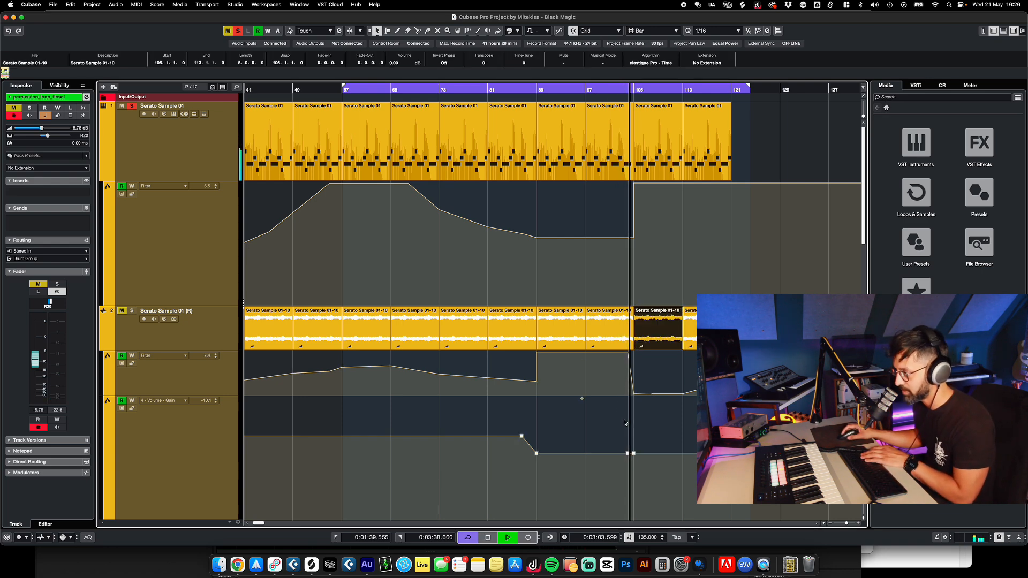
scroll(625, 422, down, 5)
scroll(624, 421, up, 3)
key(g)
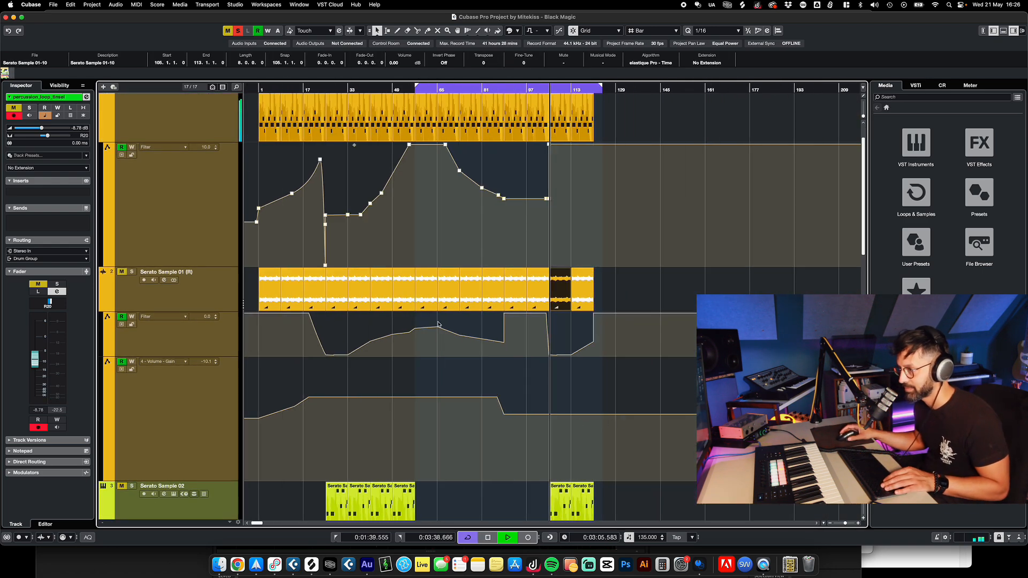
drag(551, 414, 550, 397)
drag(539, 331, 601, 358)
key(Delete)
key(Delete)
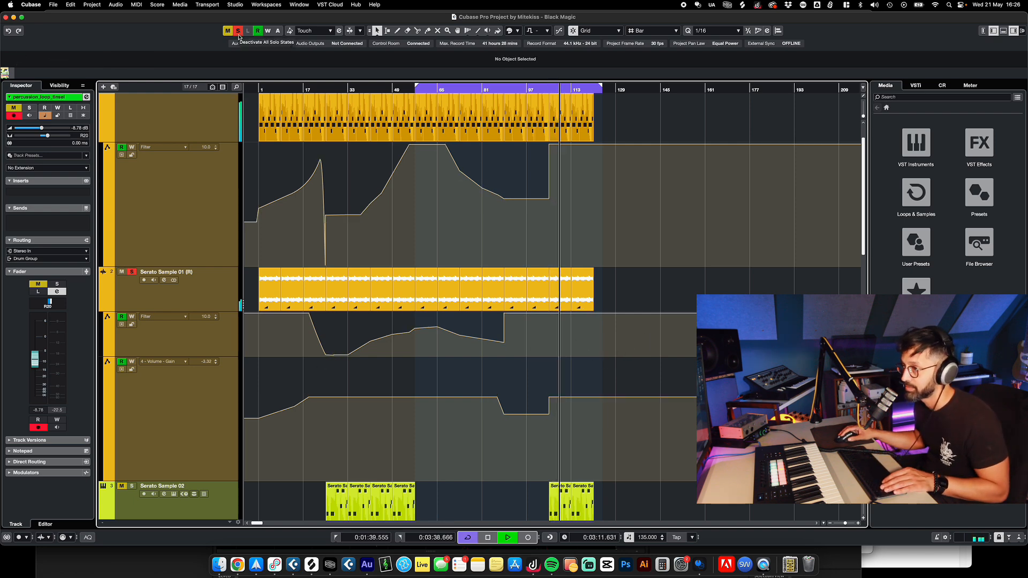
- Play Serato Sample 01 (R) soloed from about bar 102 and clear all solo states
scroll(471, 248, up, 3)
click(131, 271)
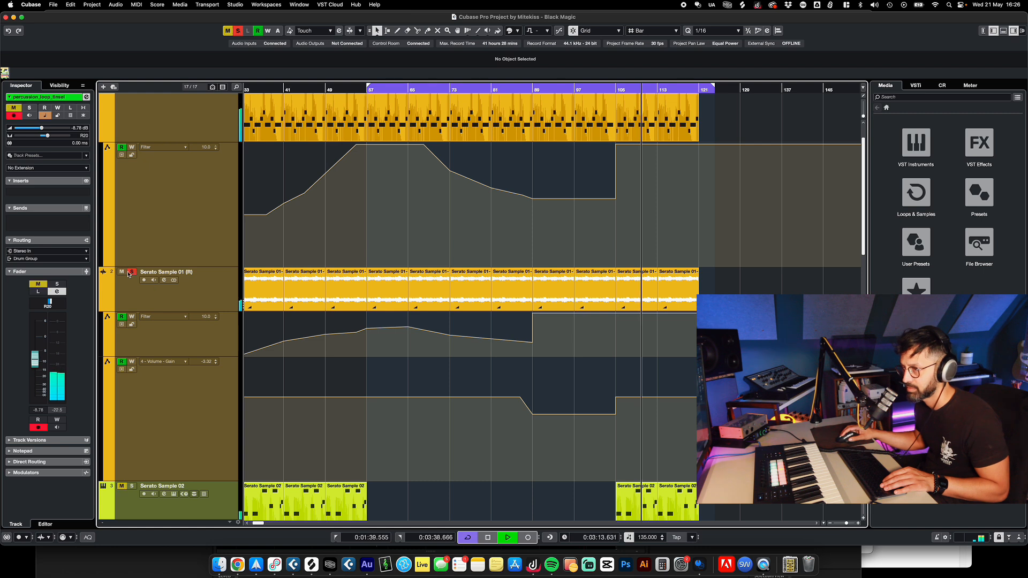
click(644, 309)
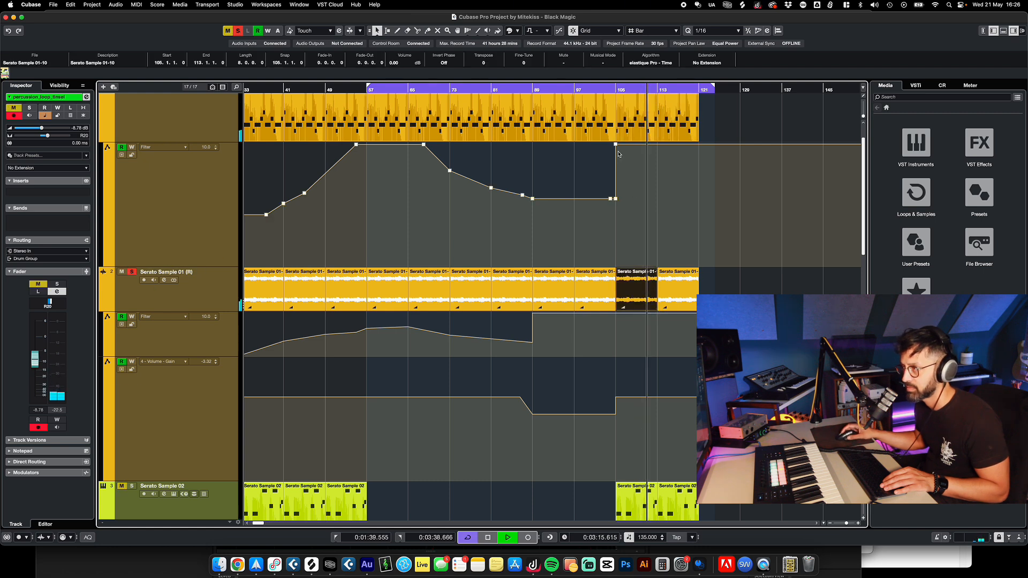
click(599, 90)
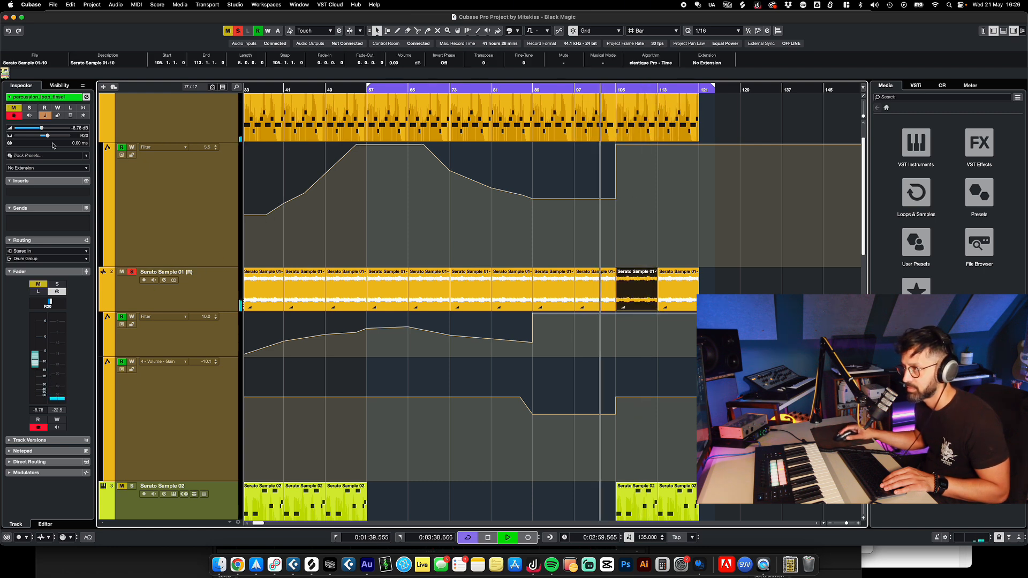
click(237, 31)
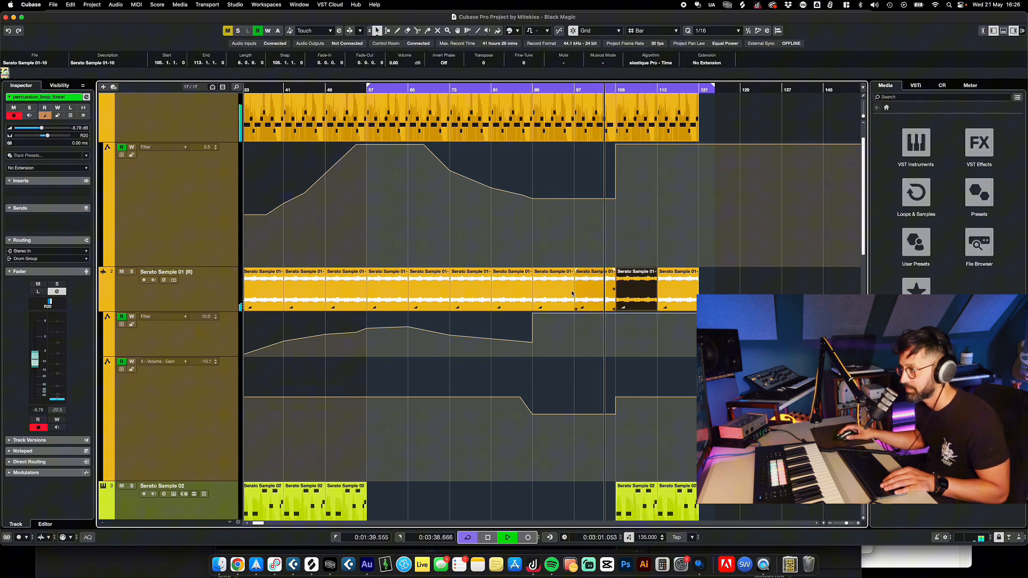
- Delete the upper Current 01 Filter 1 Cutoff point at bar 105 so the cutoff ramps down from bar 104
click(533, 314)
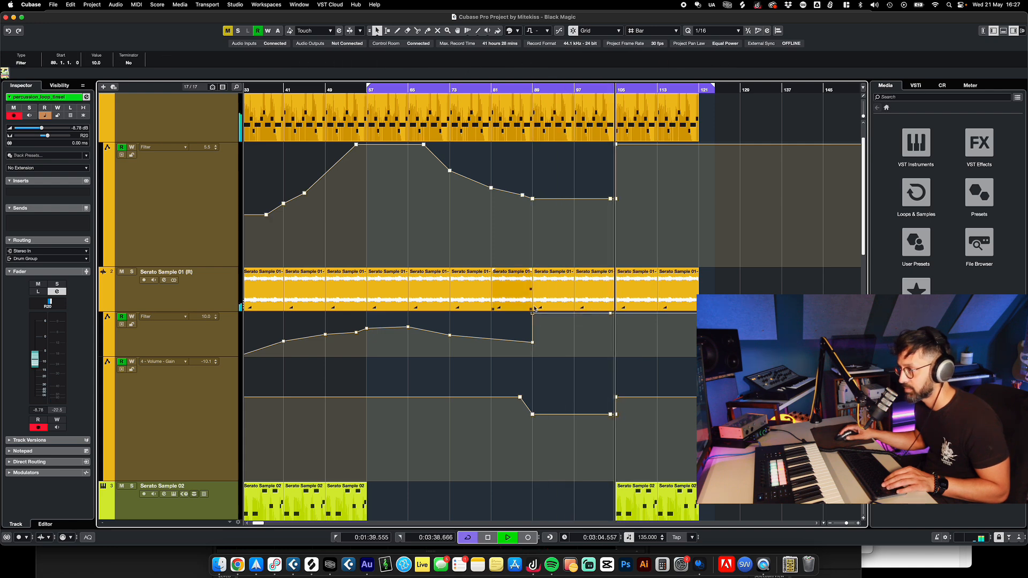
scroll(588, 246, down, 10)
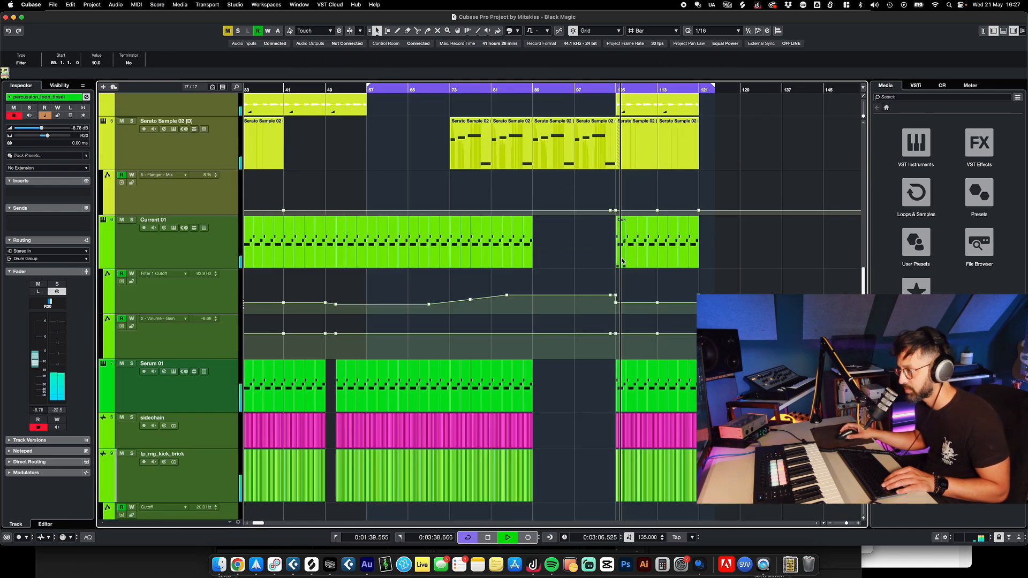
scroll(645, 272, up, 3)
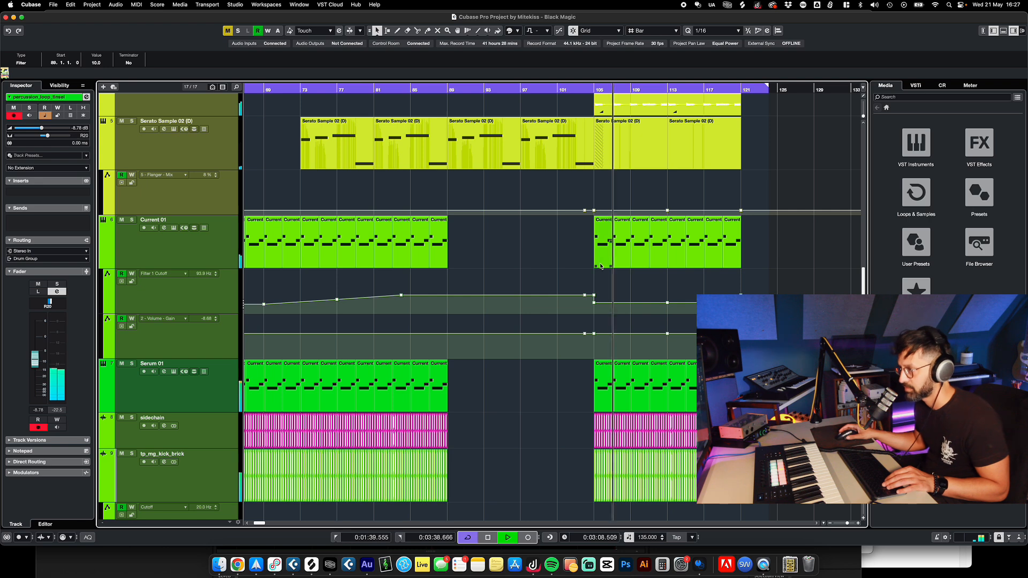
scroll(571, 271, down, 8)
scroll(380, 262, up, 8)
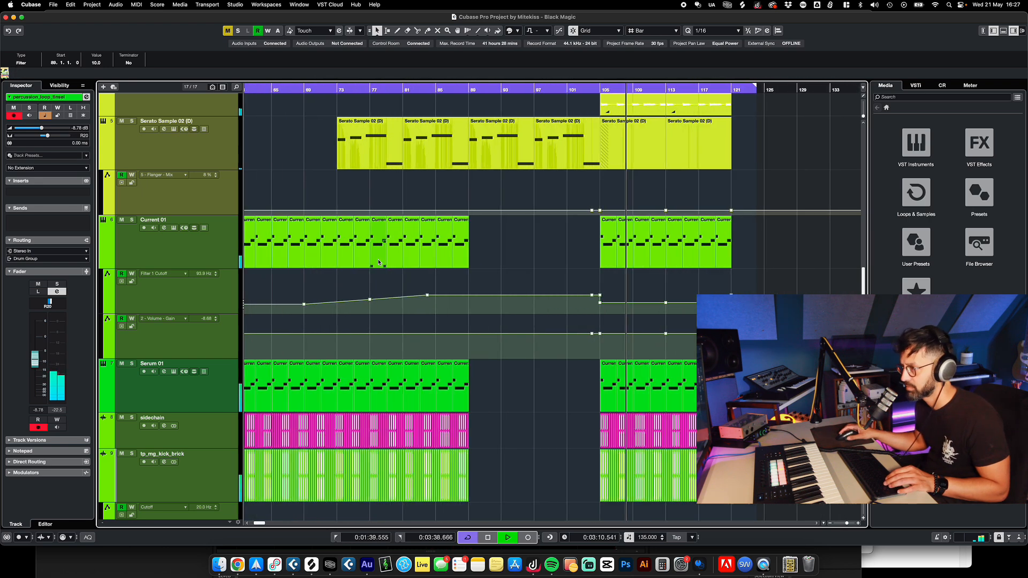
scroll(589, 257, up, 2)
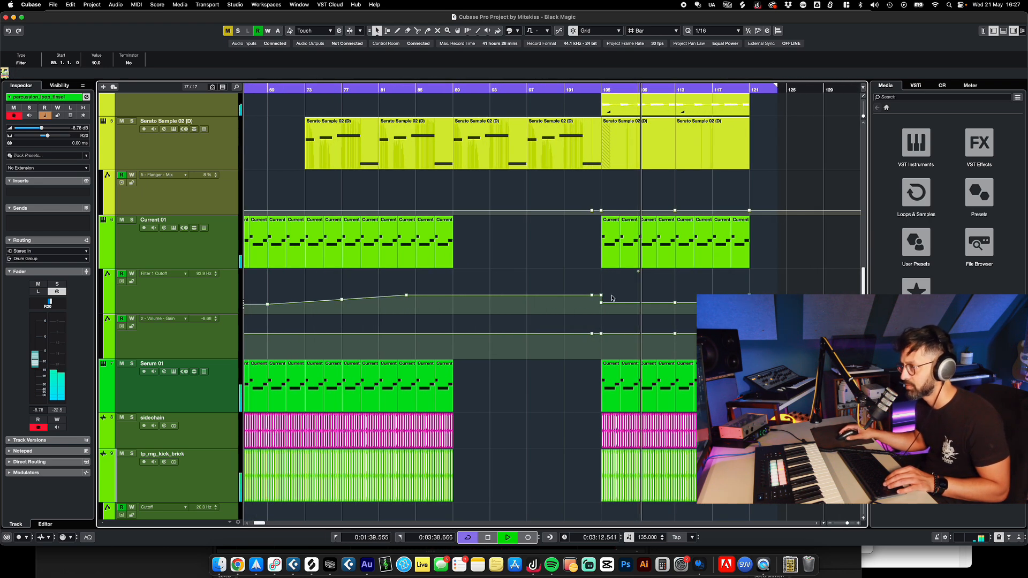
drag(608, 290, 595, 300)
key(Delete)
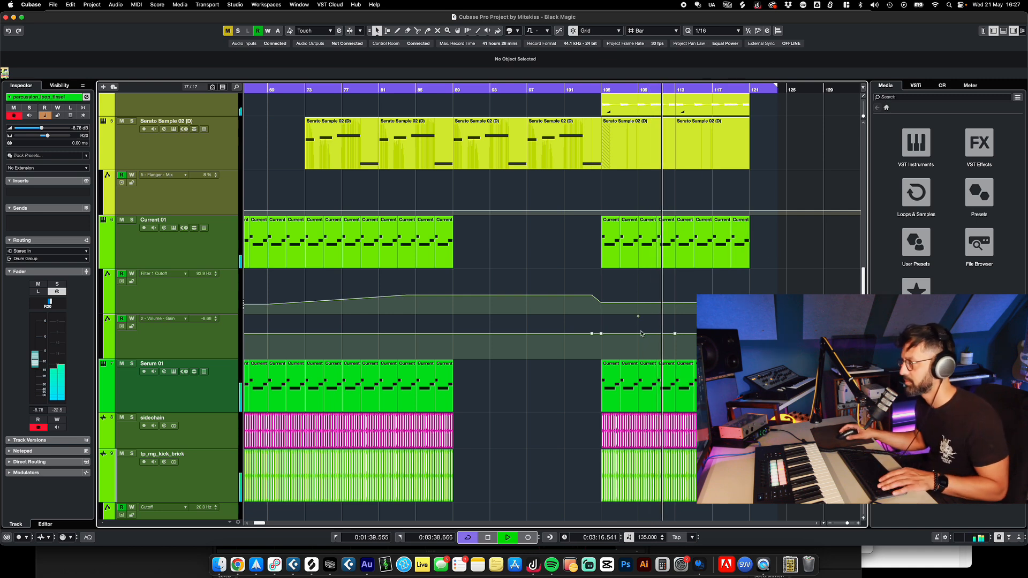
- Extend the end of the cycle range to about bar 143
key(g)
key(g)
key(g)
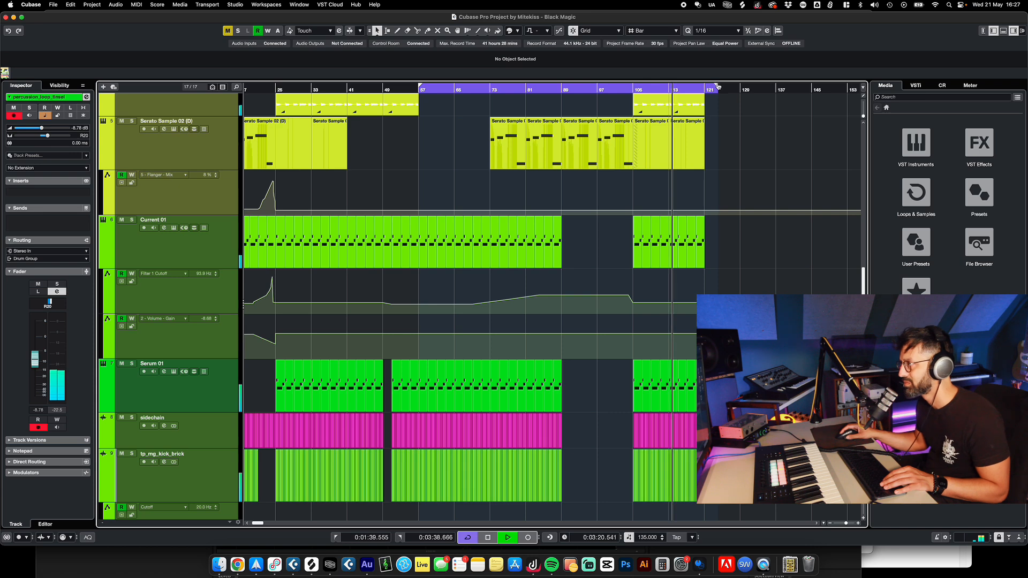
drag(718, 86, 773, 86)
scroll(706, 266, up, 10)
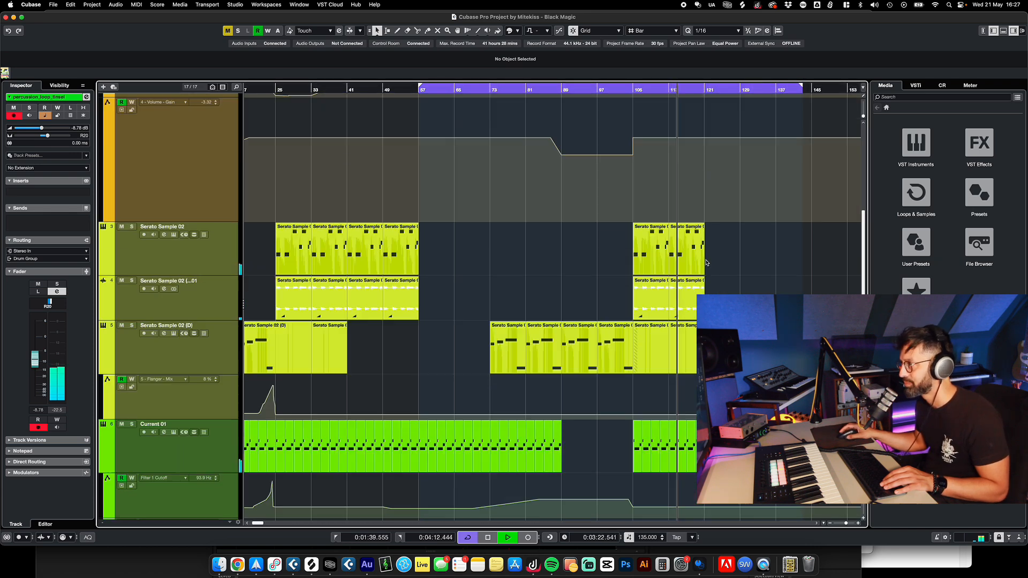
- Range-select bars 105 to 121 across all tracks and duplicate that section so it repeats from bar 121 to 137
right_click(704, 250)
click(714, 250)
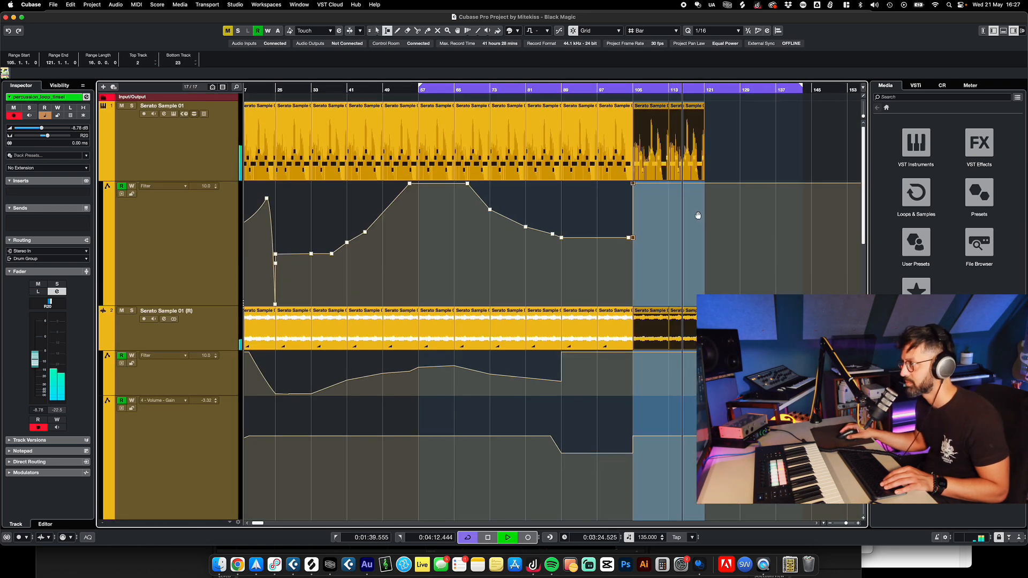
click(709, 151)
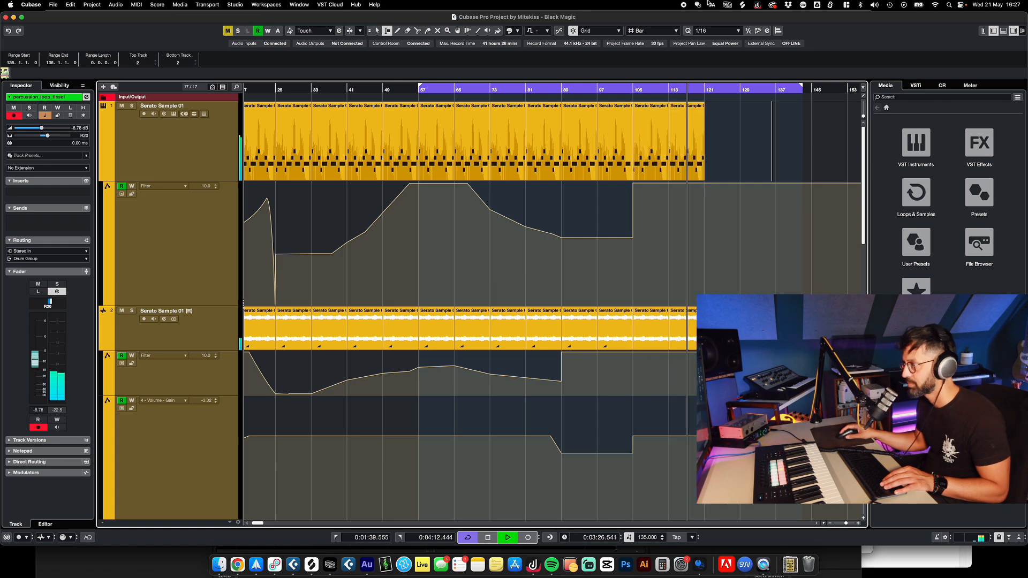
drag(634, 142, 690, 453)
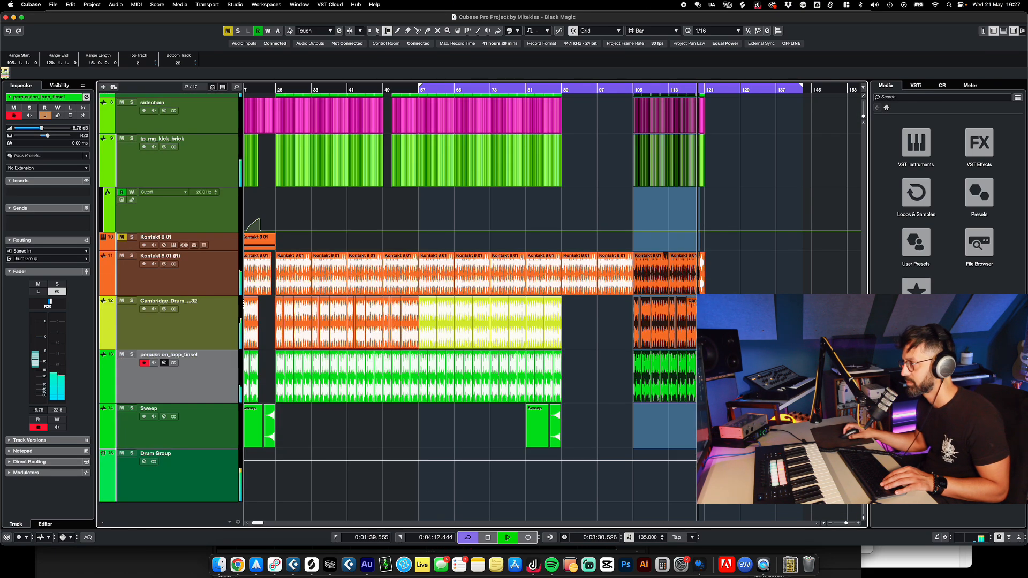
key(super+d)
click(749, 423)
scroll(749, 417, up, 15)
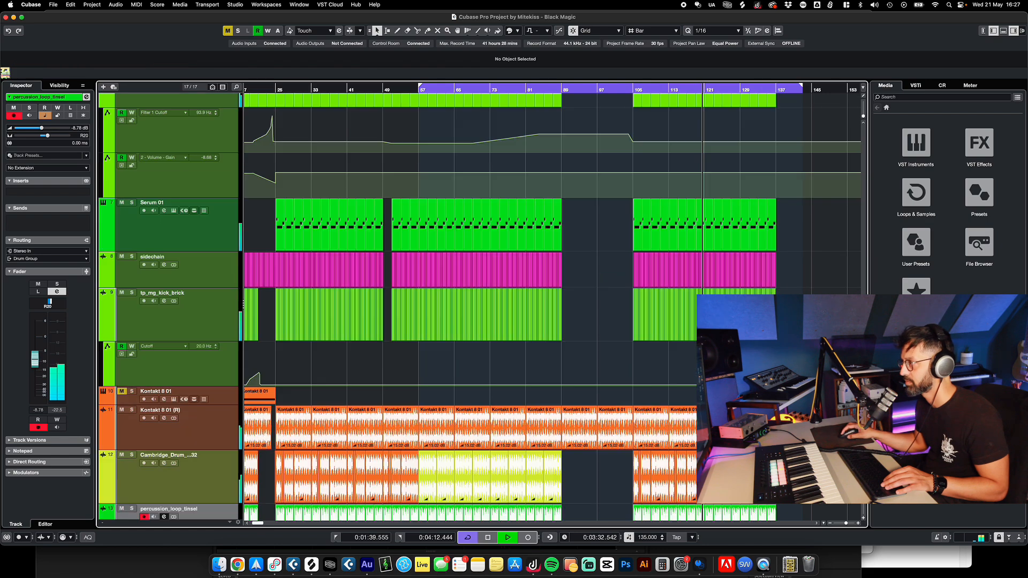
- Delete the lower automation points at bar 121 in the Serato Sample 01 Filter and Serato Sample 01 (R) Volume Gain lanes
drag(739, 266, 690, 221)
key(Delete)
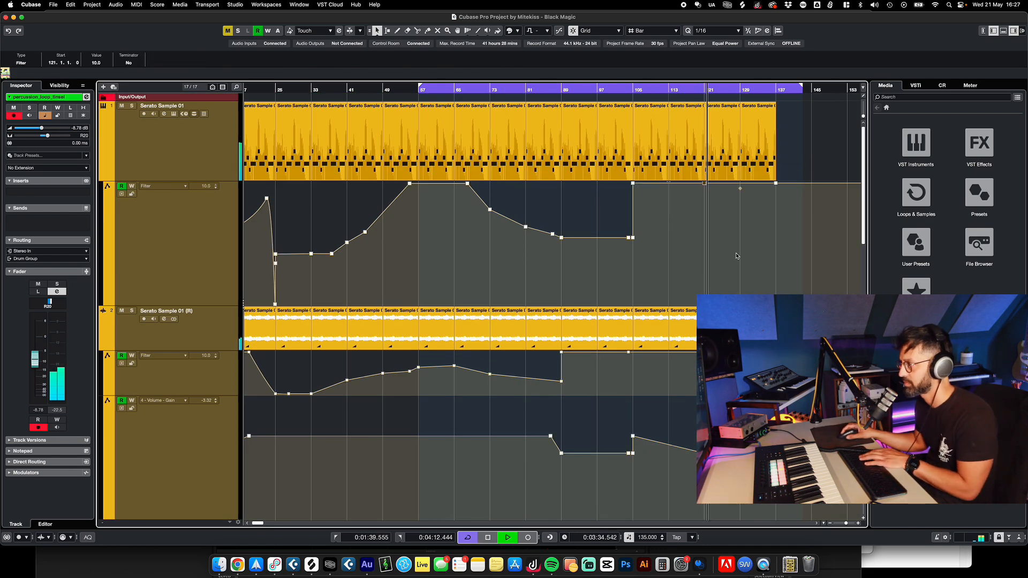
scroll(740, 275, down, 10)
scroll(740, 275, right, 5)
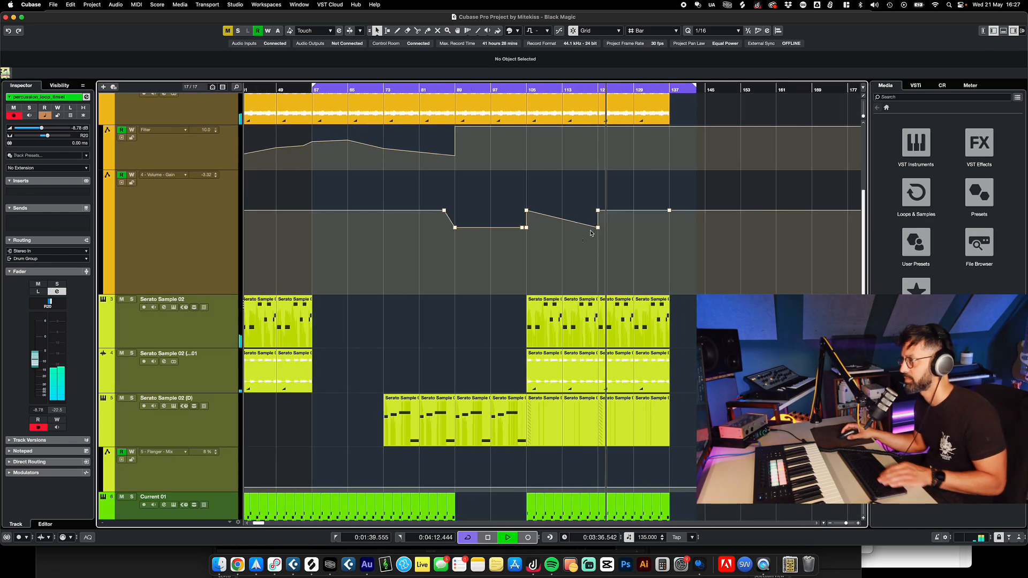
drag(587, 222, 617, 248)
key(Delete)
click(615, 242)
scroll(600, 269, down, 3)
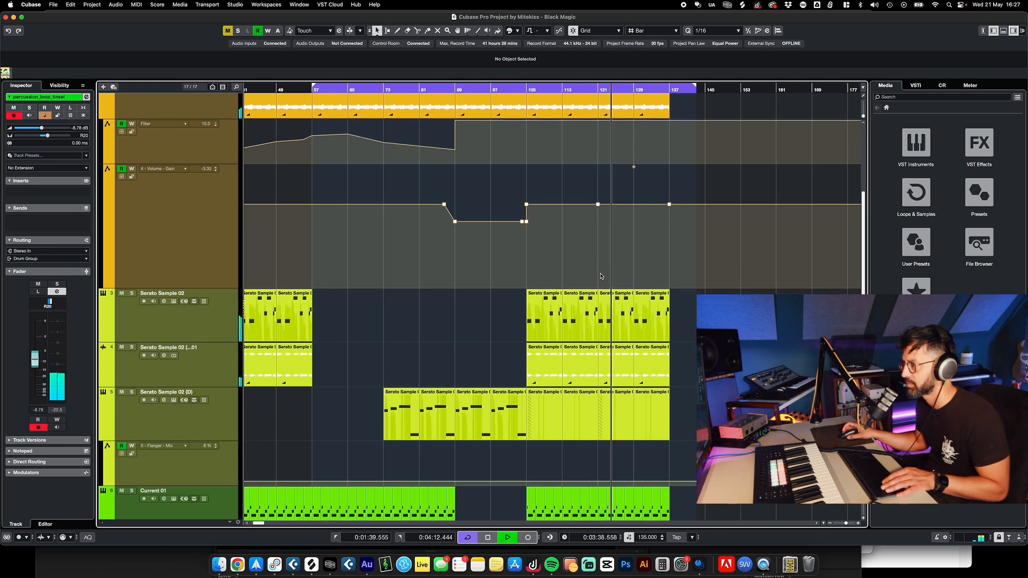
- Copy the yellow Cambridge_Drum clips from bars 73–89 to fill bars 105–137 and play from about bar 104 with the cycle on
click(589, 90)
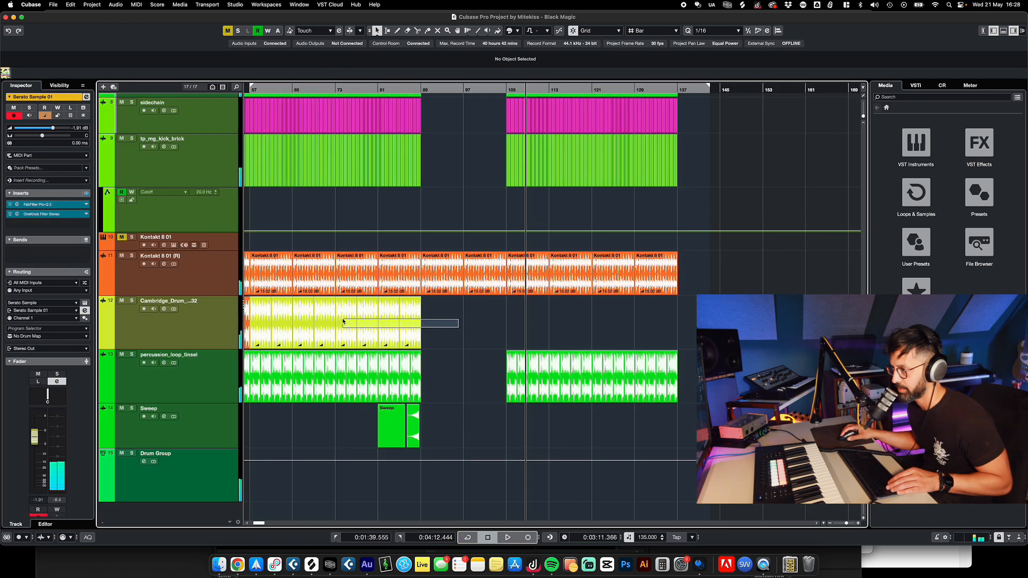
drag(342, 318, 598, 318)
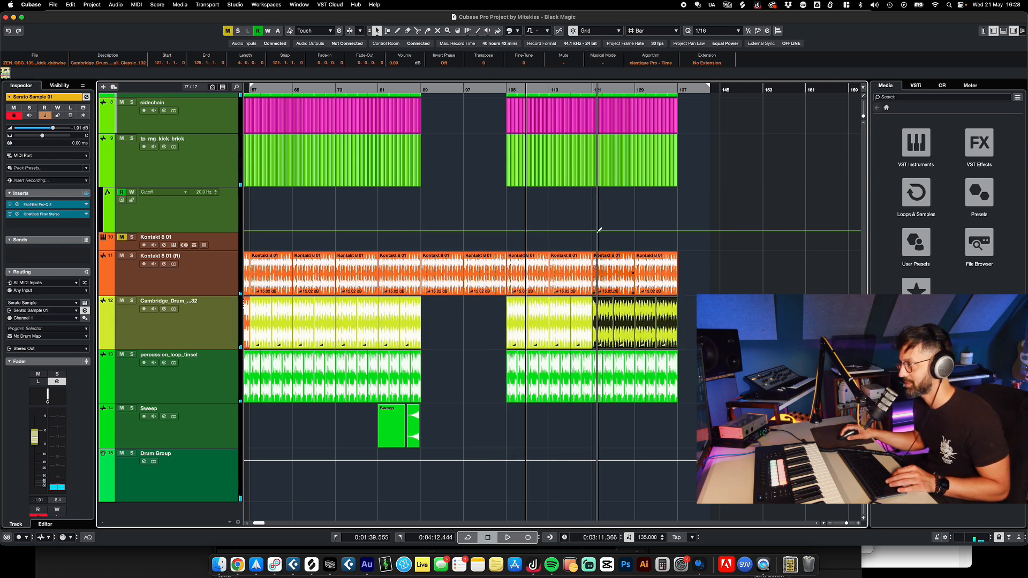
click(501, 95)
key(space)
key(KP_Divide)
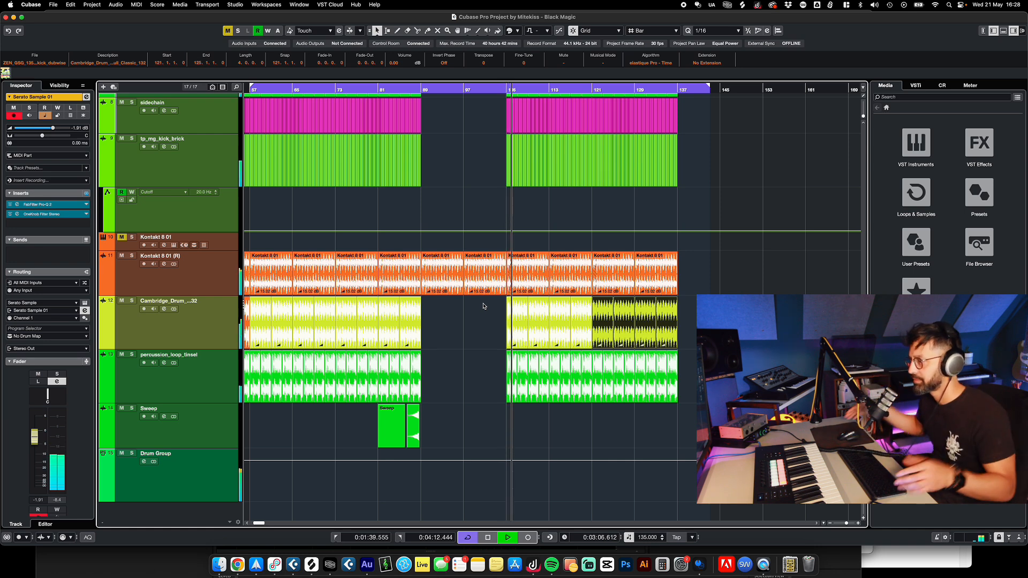
mouse_move(444, 426)
mouse_down()
mouse_move(391, 428)
mouse_move(514, 418)
mouse_up()
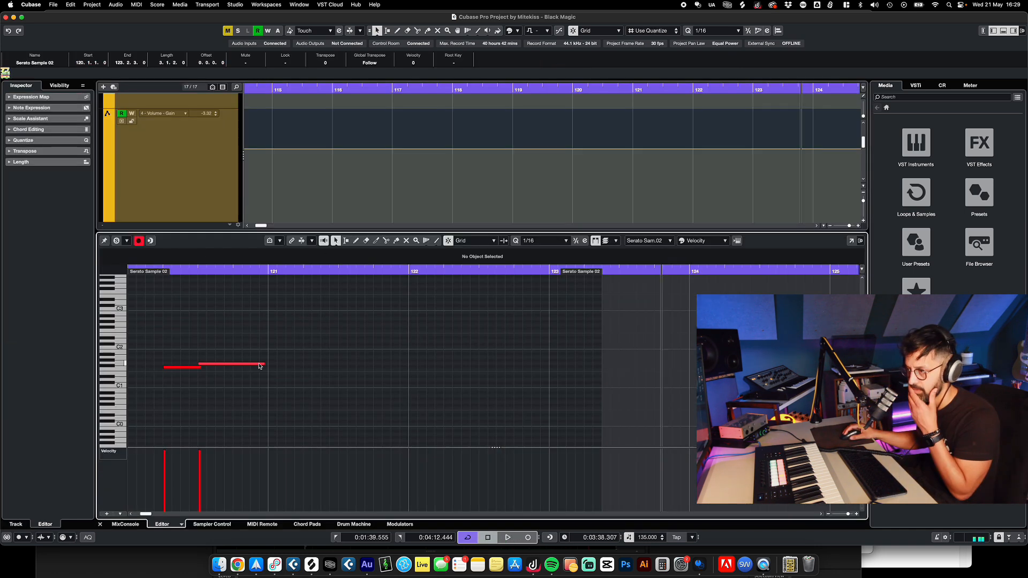
- Extend the G1 note at 120.3 in the Serato Sample 02 part to a length of 2.1.0.0 and play it
click(259, 365)
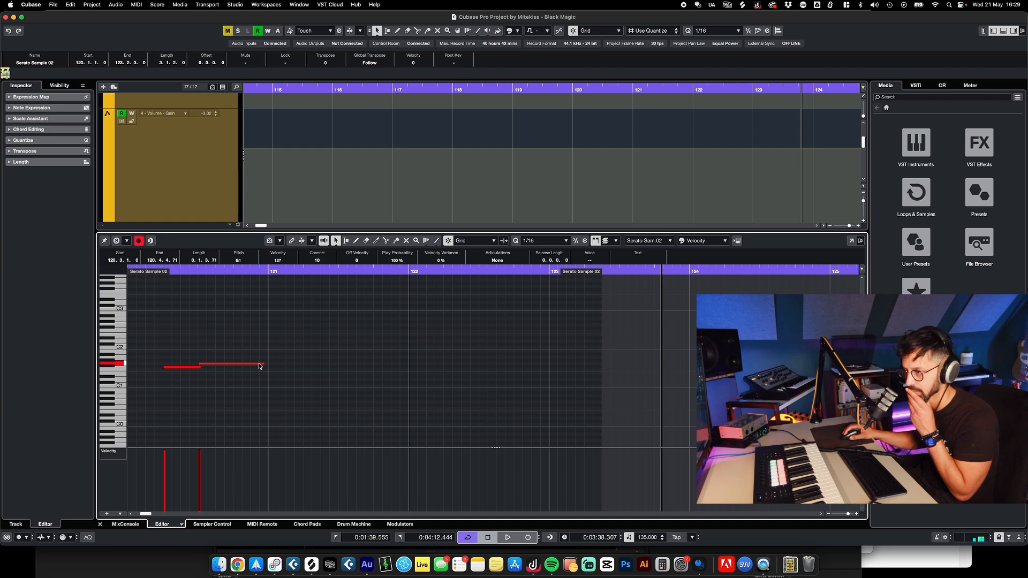
drag(263, 364, 511, 356)
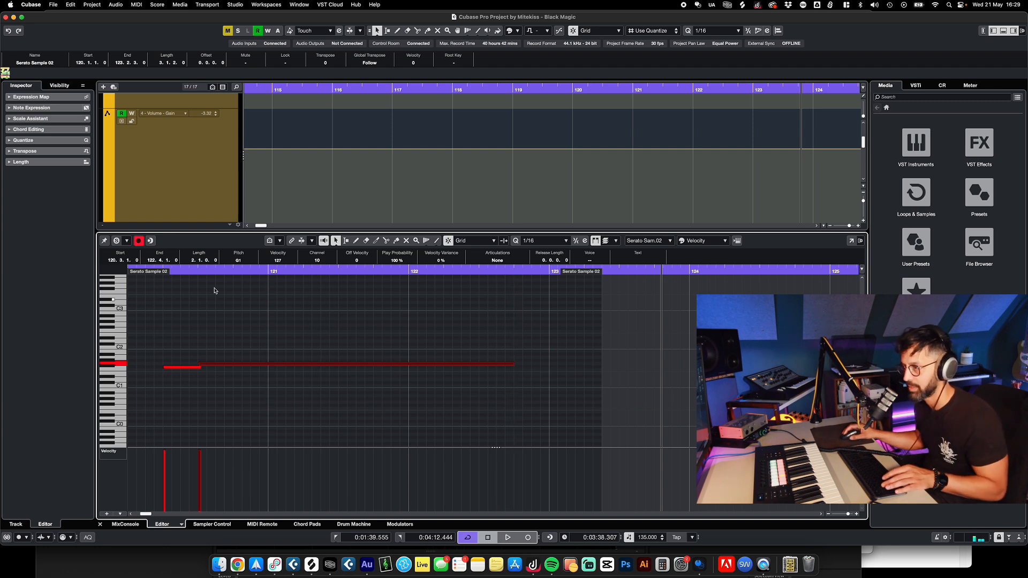
click(192, 280)
click(190, 272)
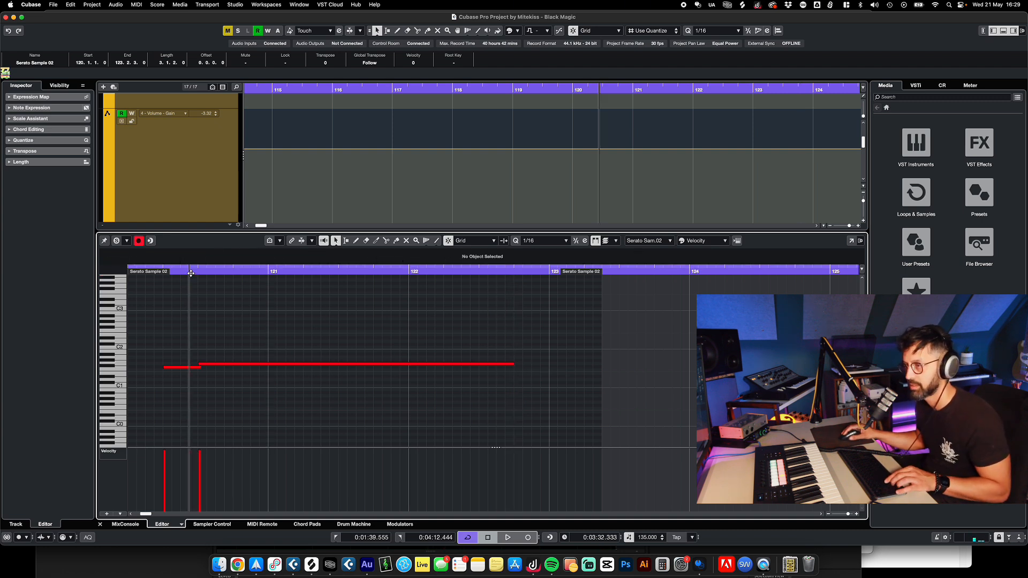
key(space)
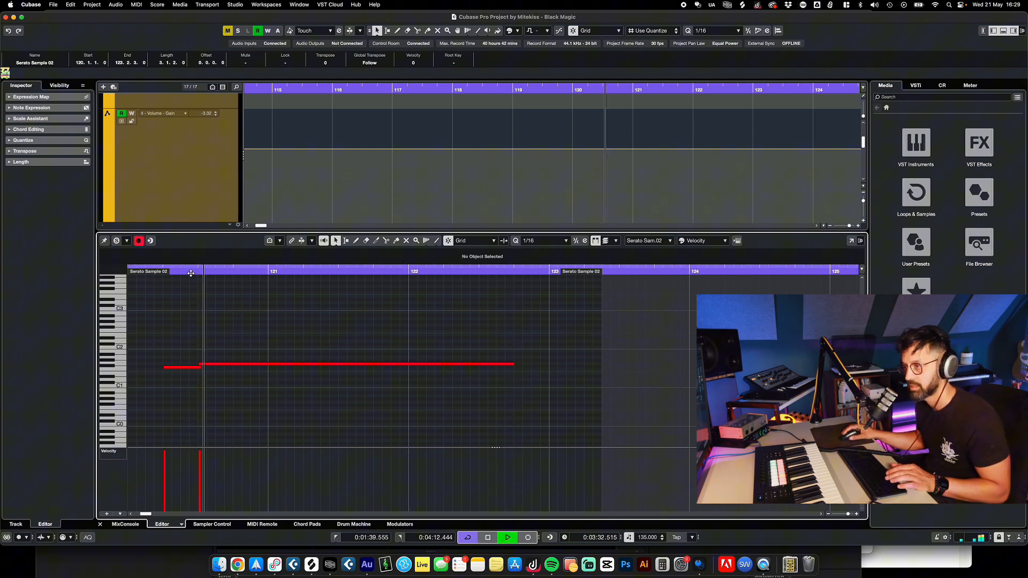
- Shorten the G1 note at 120.3 to a length of one bar, stop playback and close the editor
click(512, 363)
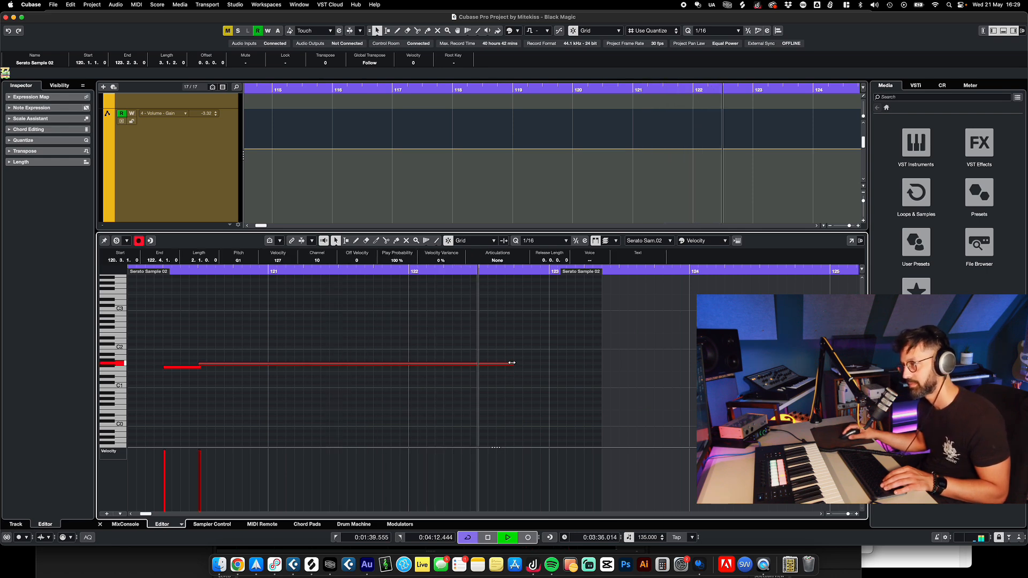
drag(512, 363, 341, 364)
key(space)
click(99, 524)
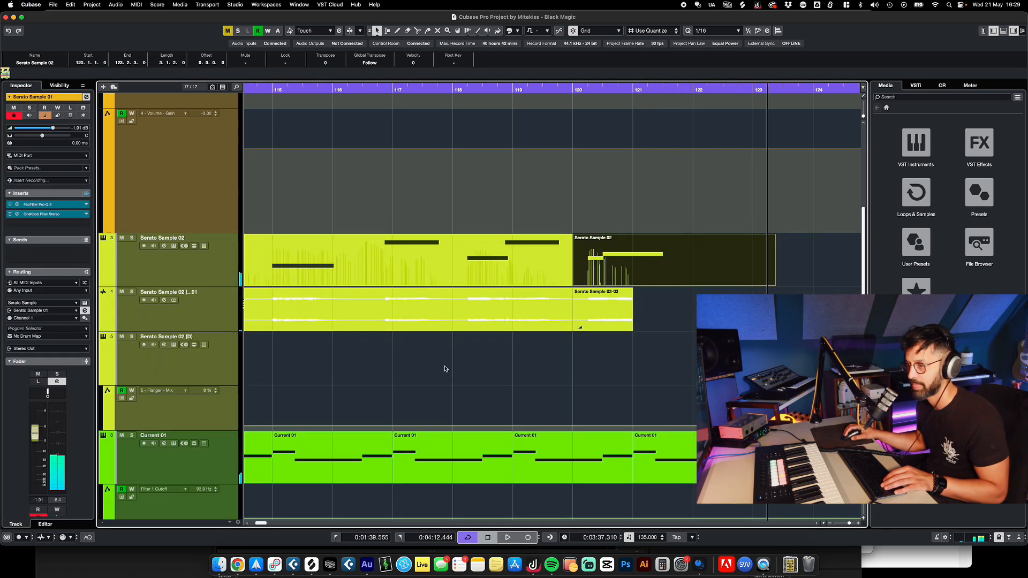
- Play the arrangement from about bar 119 through the edited Serato Sample 02 part
click(444, 368)
scroll(594, 97, down, 6)
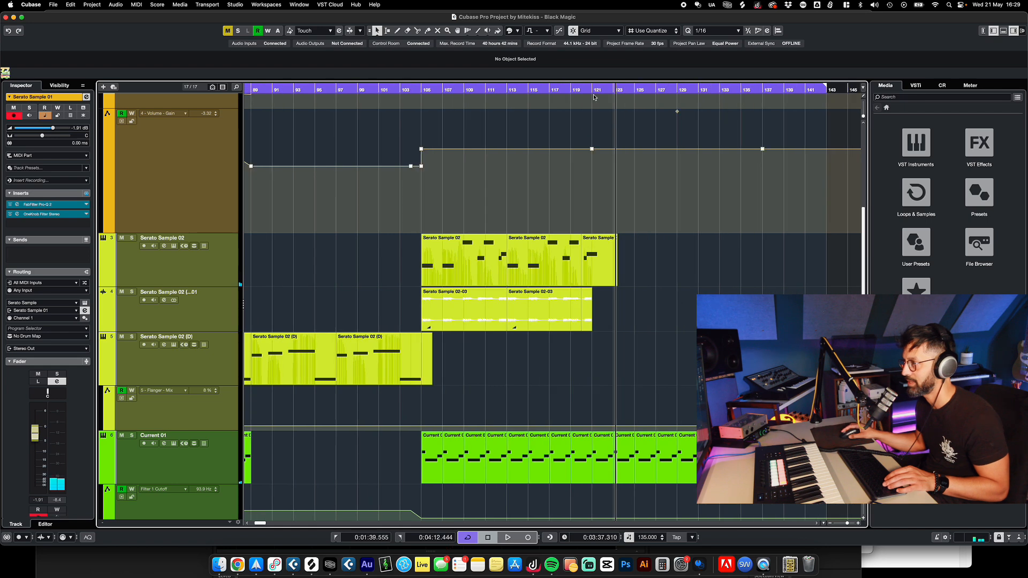
click(573, 89)
key(space)
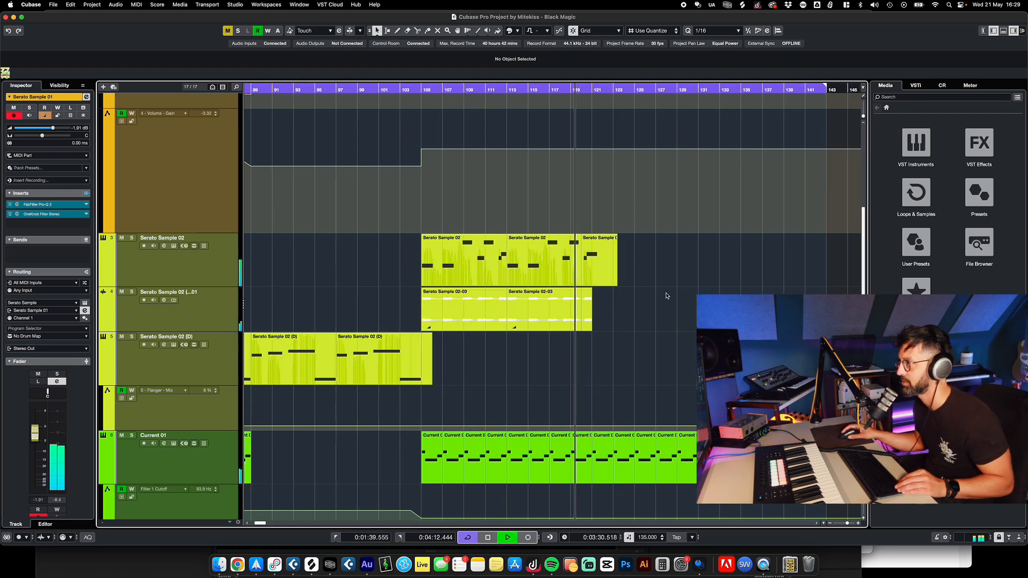
scroll(663, 293, up, 1)
scroll(664, 294, up, 2)
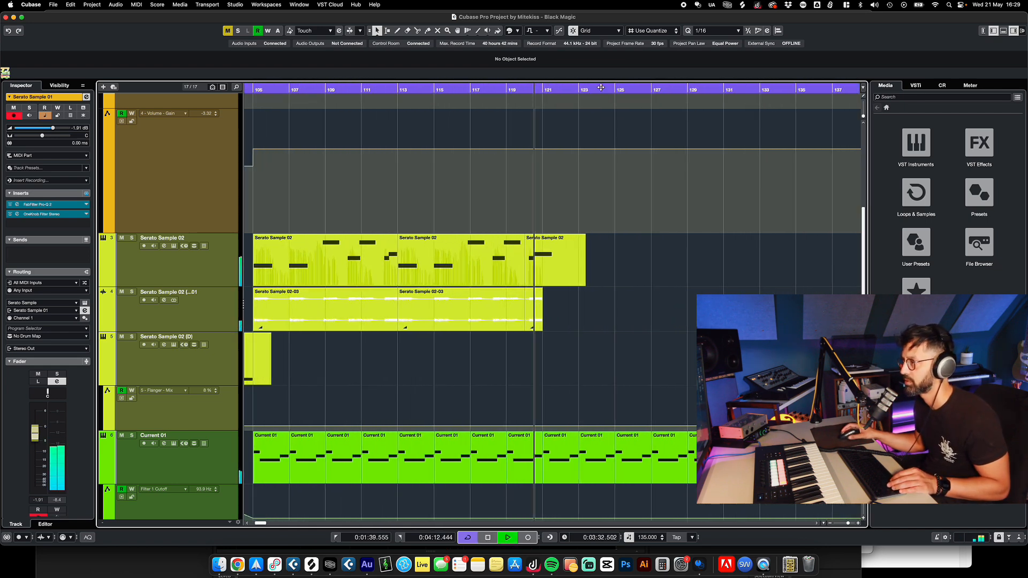
- Set the grid type to Beat and copy the Serato Sample 02 part from bar 120 to bar 124
click(650, 31)
click(651, 21)
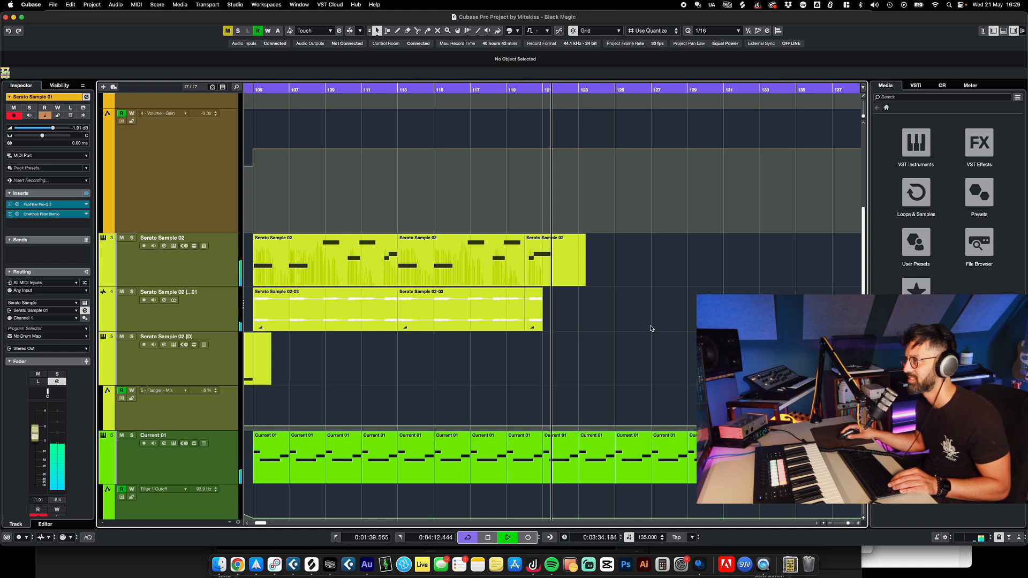
mouse_move(549, 323)
mouse_down()
mouse_move(567, 319)
mouse_move(554, 308)
mouse_move(557, 273)
mouse_move(628, 316)
mouse_up()
- Examine the copied Serato Sample 02 (R) 01 audio parts around bar 125 in the editor, then close it
key(Return)
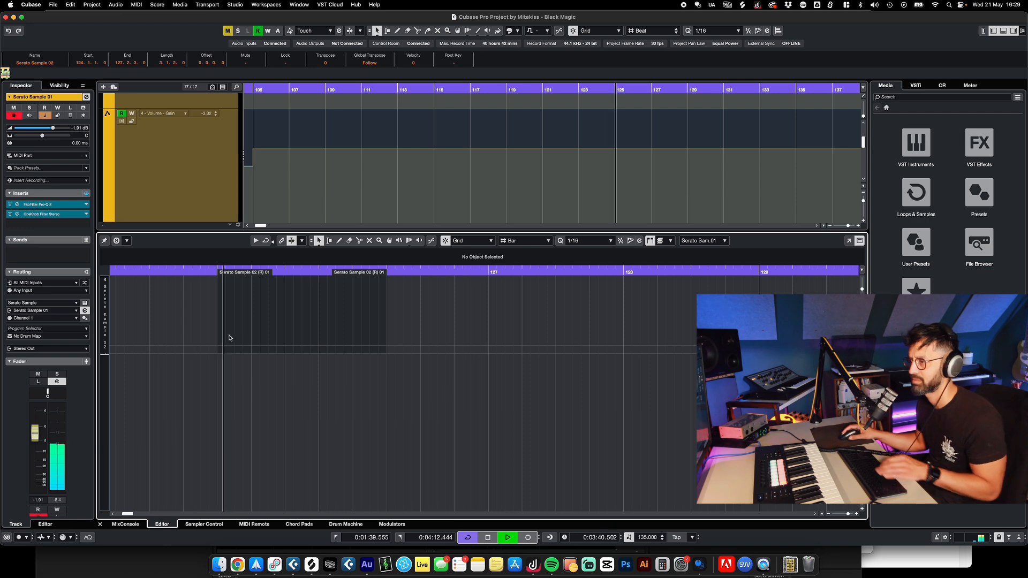
click(100, 524)
key(space)
double_click(631, 275)
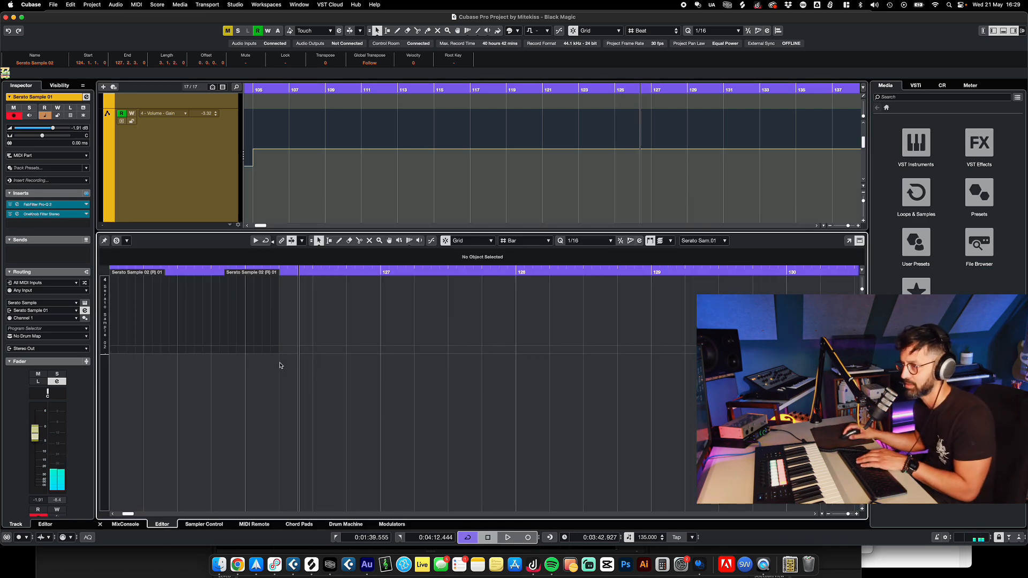
drag(847, 514, 846, 514)
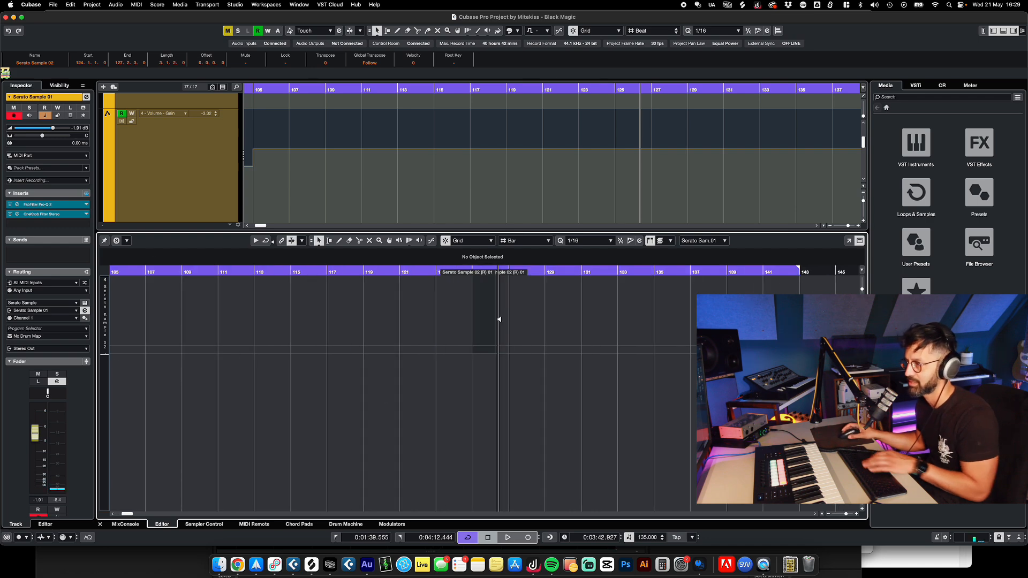
key(h)
key(h)
key(h)
key(h)
key(h)
key(h)
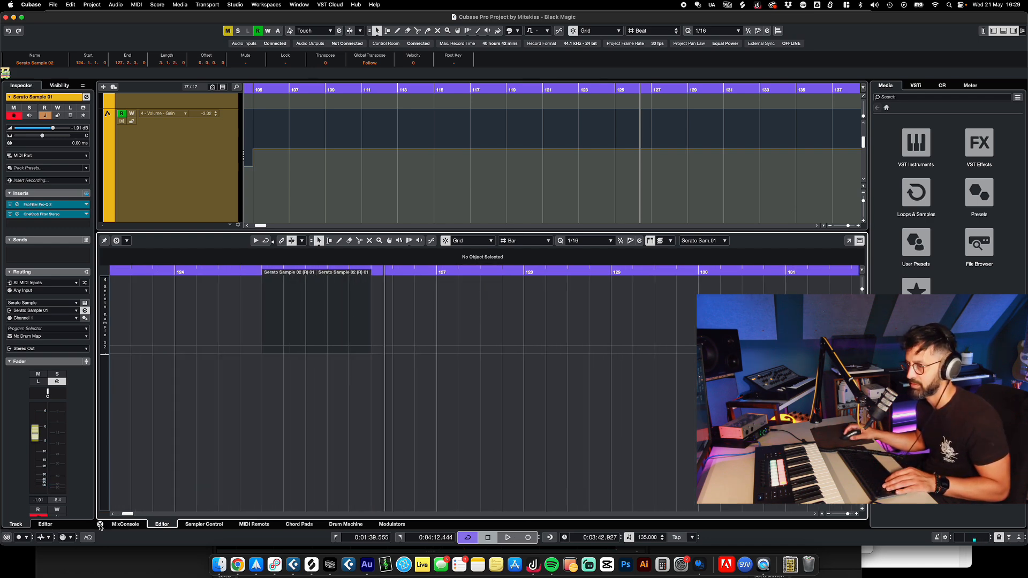
click(99, 524)
- Delete the first note of the copied Serato Sample 02 part at bar 124, keeping only its G1 note
double_click(617, 263)
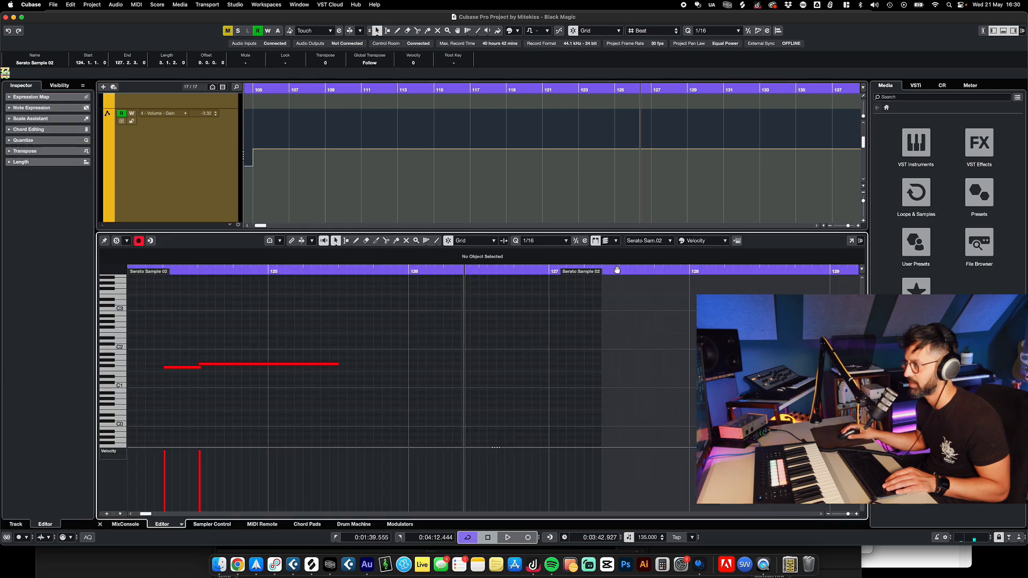
key(Right)
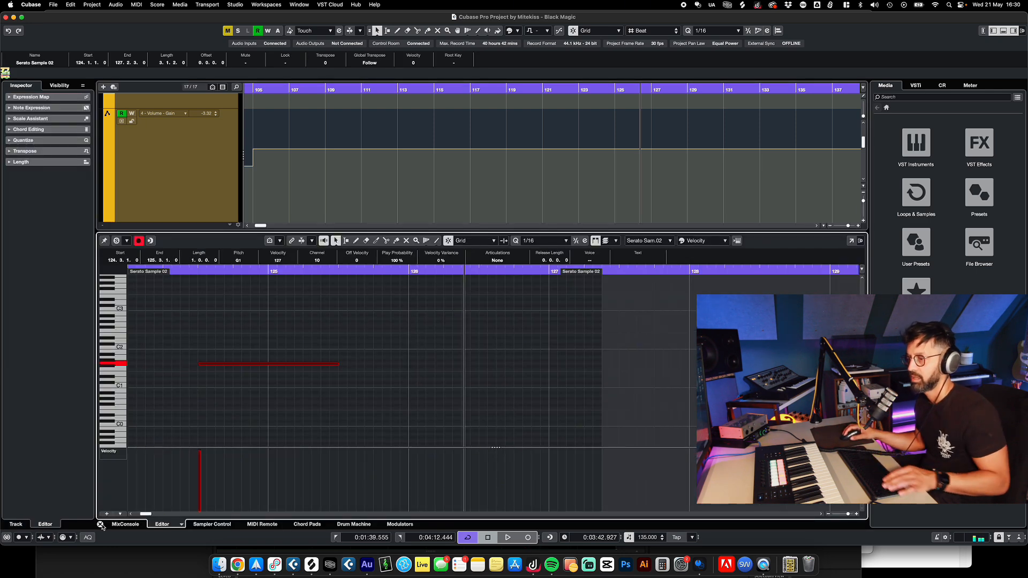
click(100, 525)
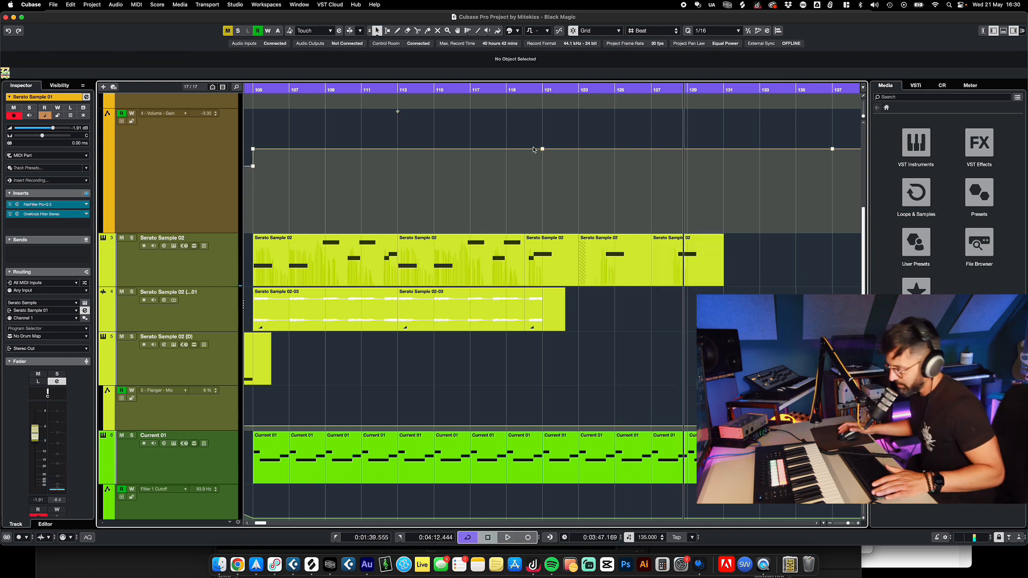
key(space)
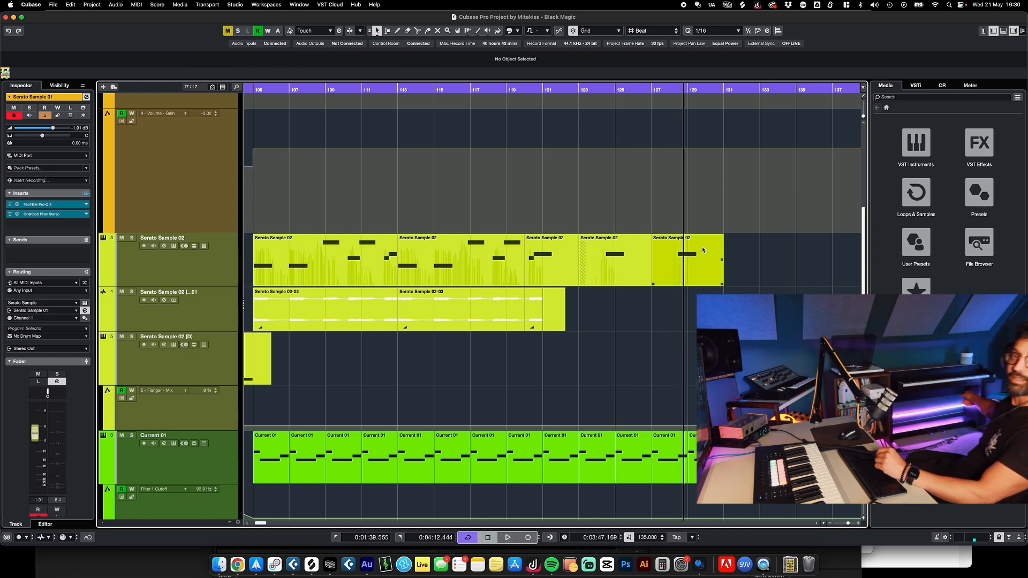
- Add a Serato Sample 01 Filter point of about 4.7 at the end of bar 136 so the filter ramps down from bar 121
scroll(702, 250, up, 5)
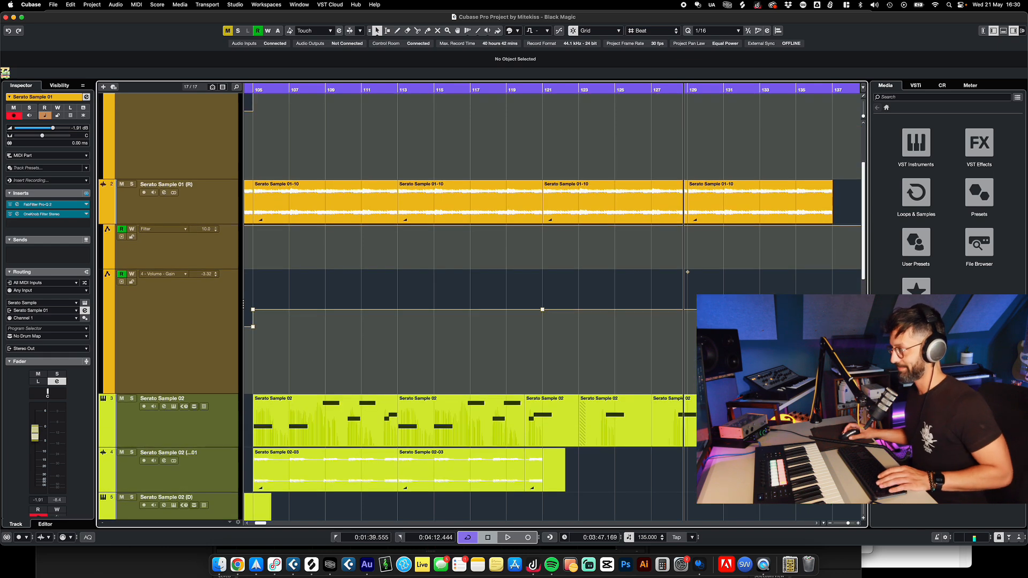
scroll(699, 316, down, 4)
scroll(698, 322, up, 4)
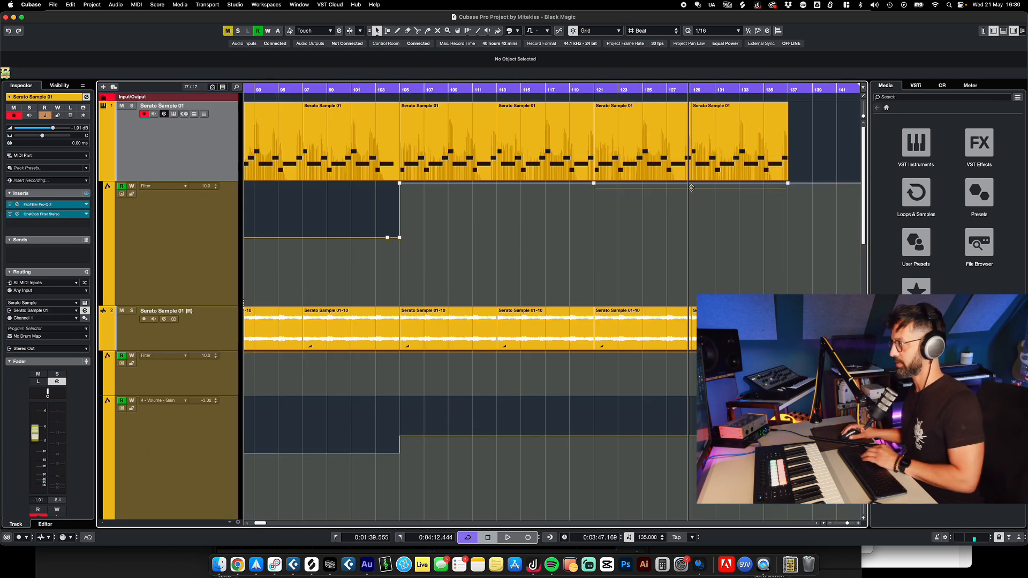
click(785, 213)
drag(784, 213, 788, 248)
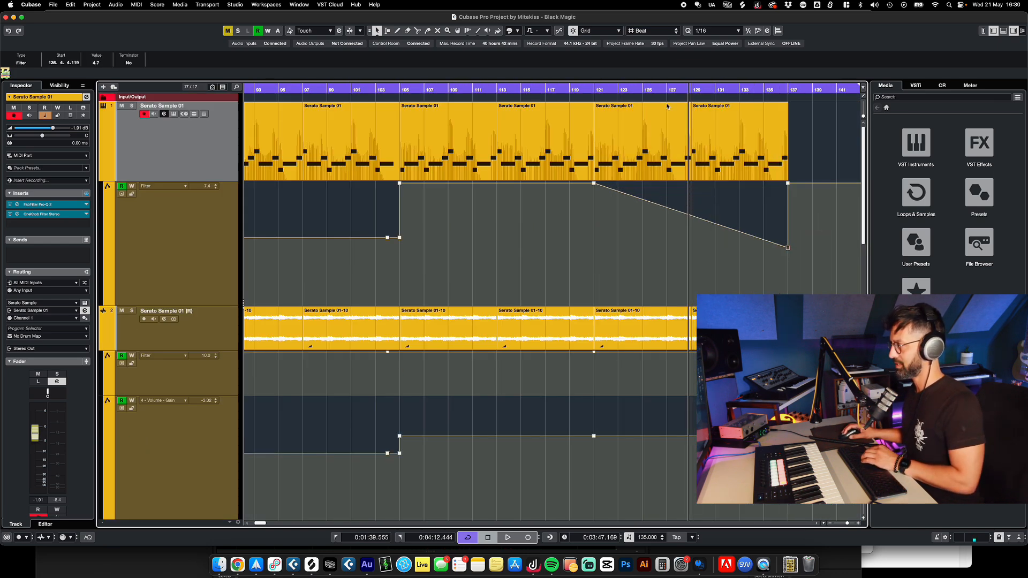
scroll(661, 224, down, 3)
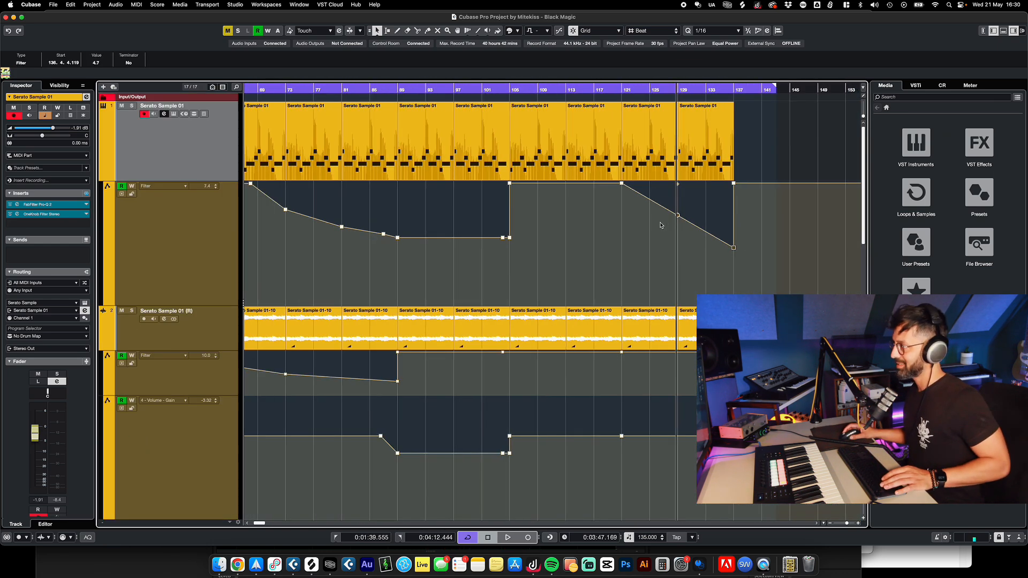
- Delete the upper Serato Sample 01 Filter point at bar 137 and lower the Serato Sample 01 (R) Filter end point there to 0
click(733, 184)
key(Delete)
scroll(676, 366, down, 3)
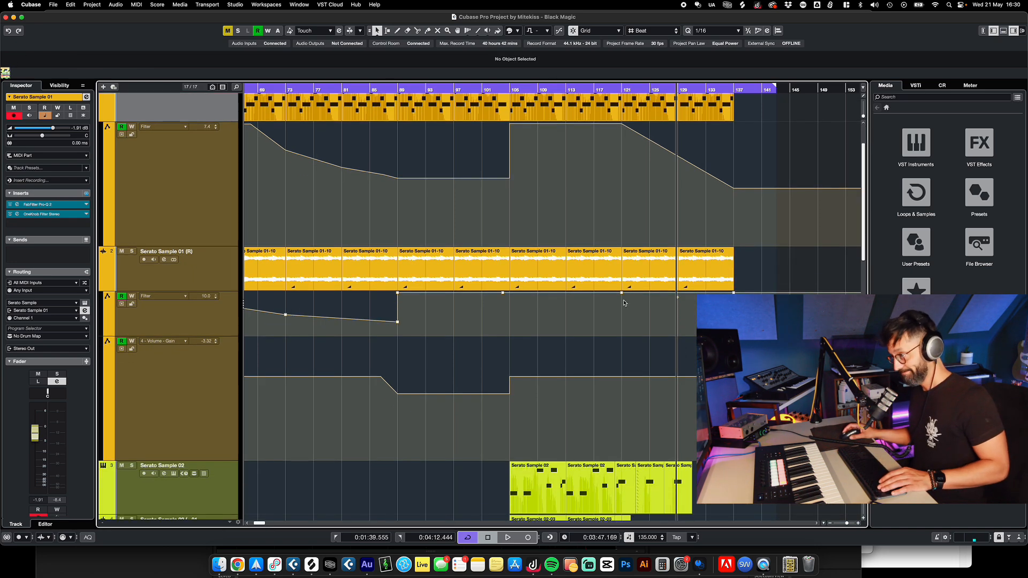
drag(733, 293, 738, 336)
scroll(631, 248, up, 3)
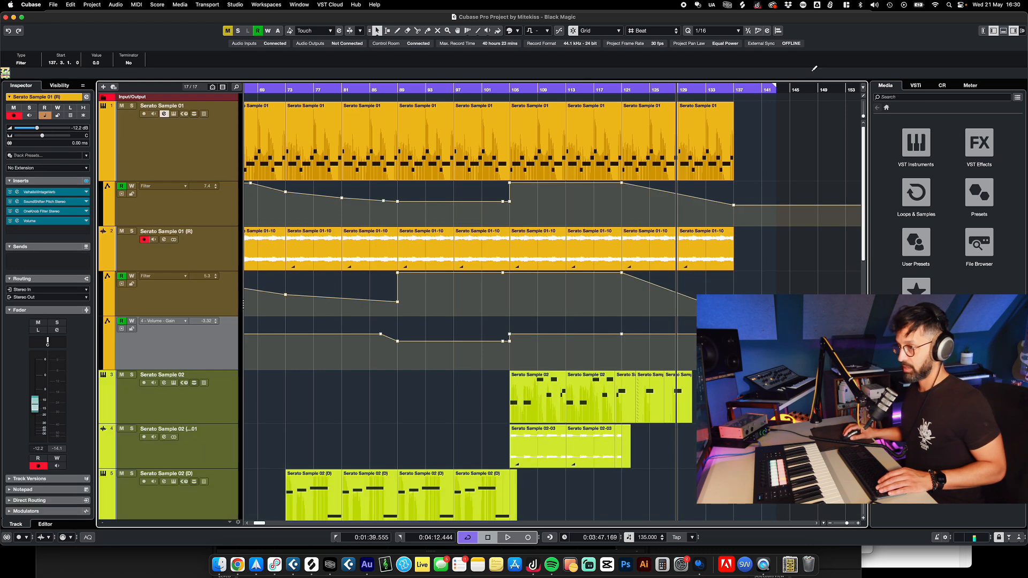
- Replace the Wolno instrument on the Wolno 01 track with the CollaB3 organ from the VST instrument rack
click(916, 141)
click(916, 86)
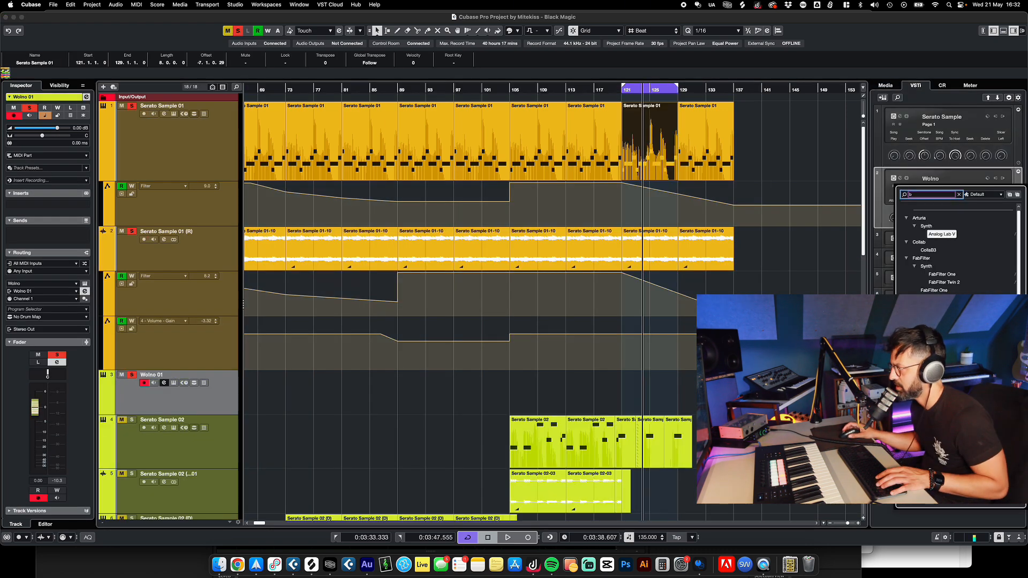
scroll(957, 252, down, 1)
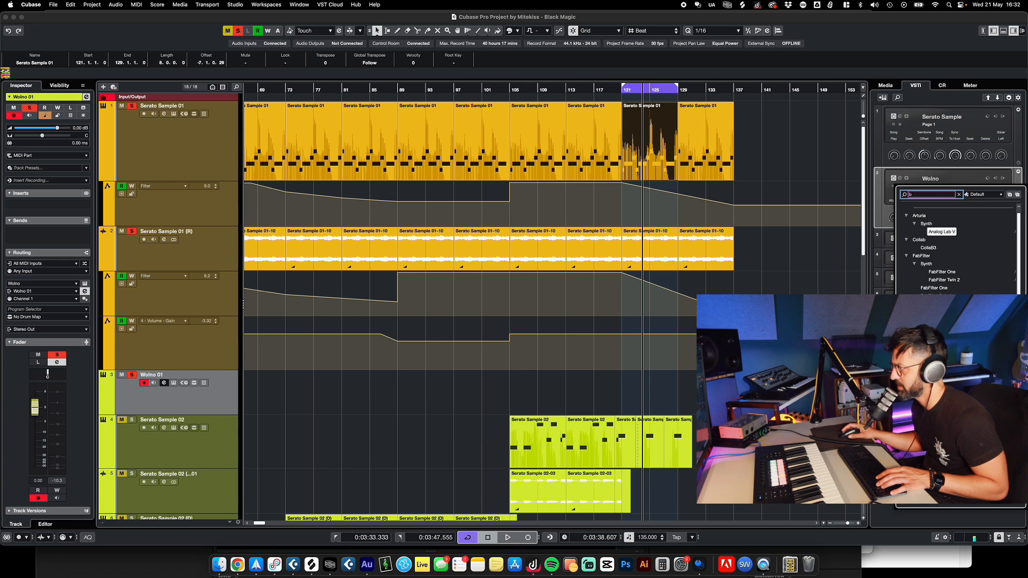
click(928, 248)
click(927, 248)
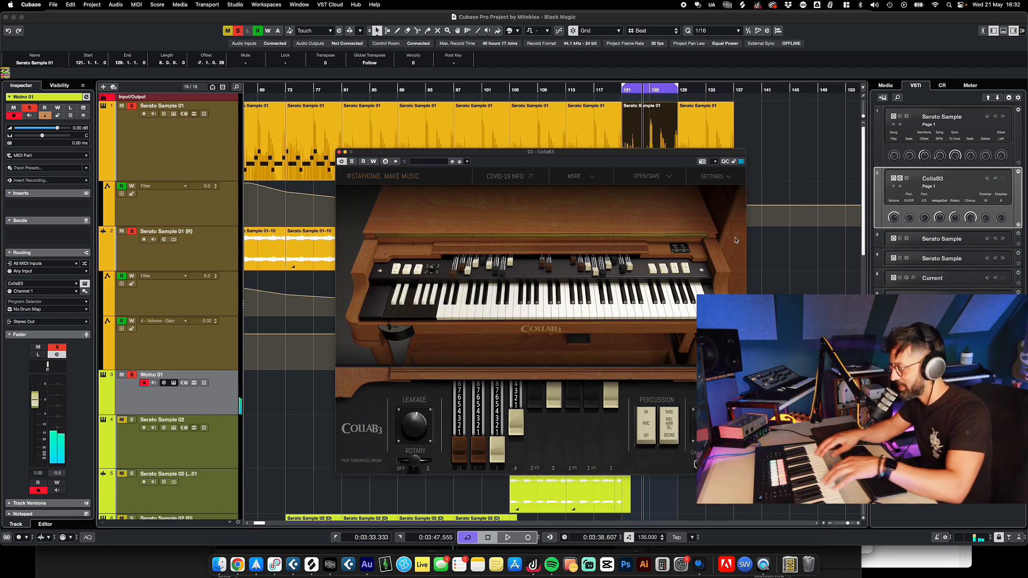
- Start playback and insert Minimal Audio's Rift as the first effect on the Wolno 01 track
key(space)
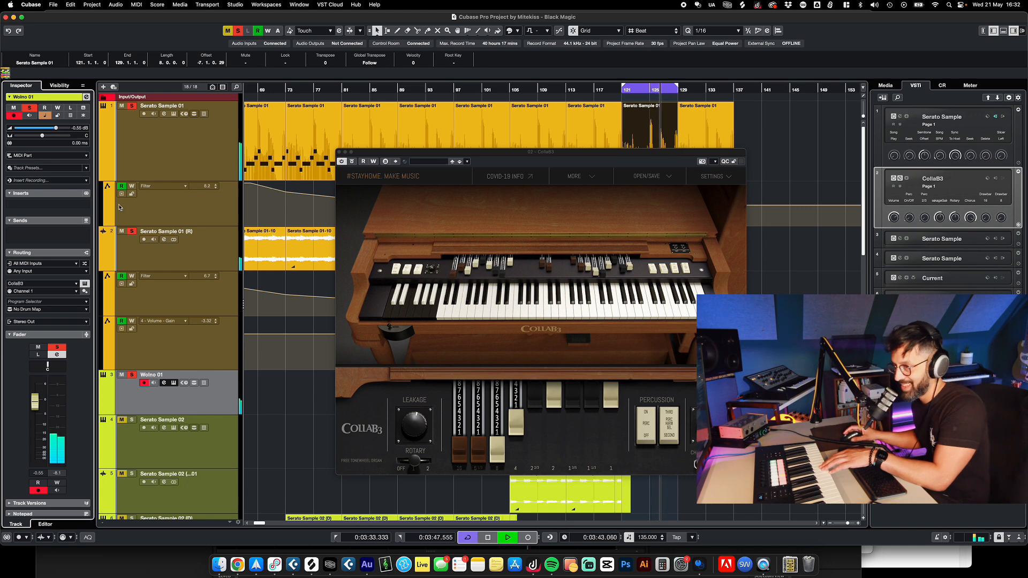
click(45, 204)
text(rift)
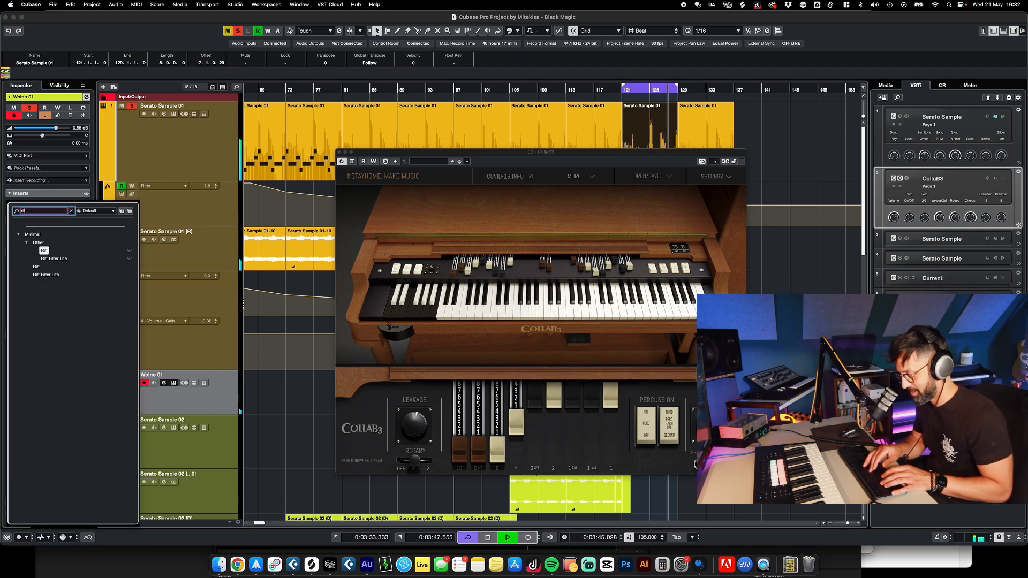
click(46, 251)
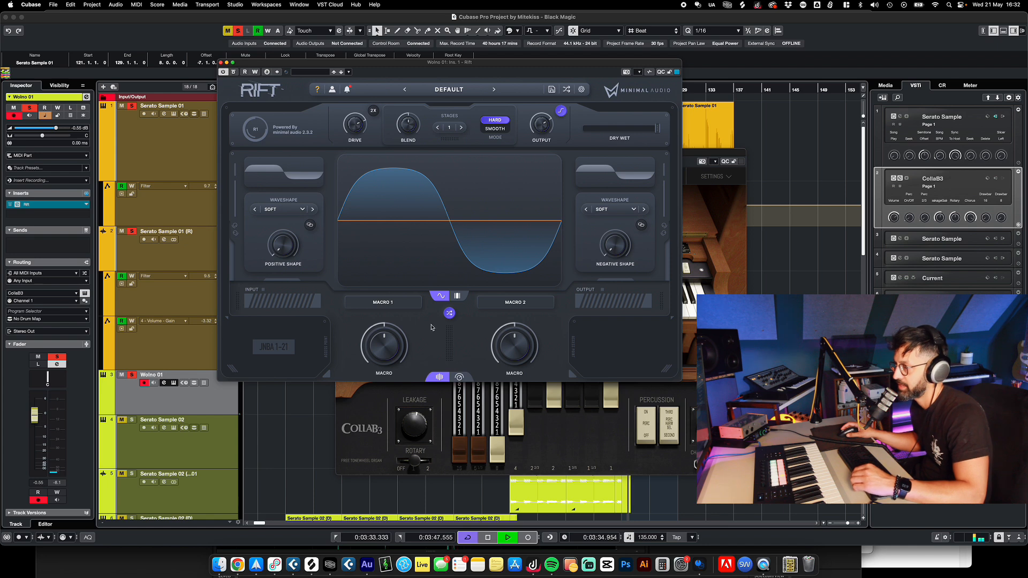
- Browse Rift's Retro Grit presets, load Retro Tremolo, and set the Wolno 01 track level to -8.51 dB
click(449, 89)
click(492, 144)
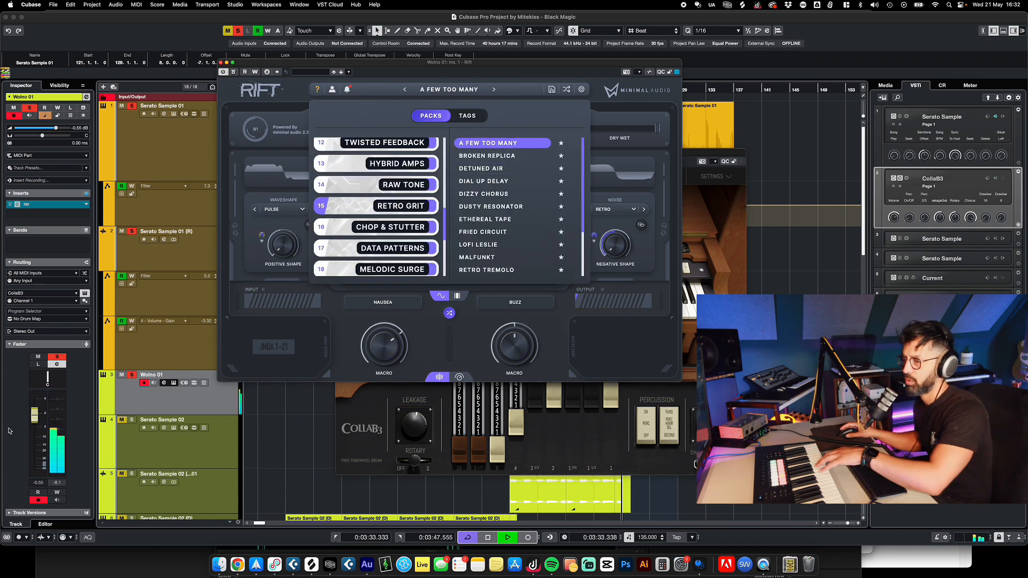
drag(35, 426, 36, 447)
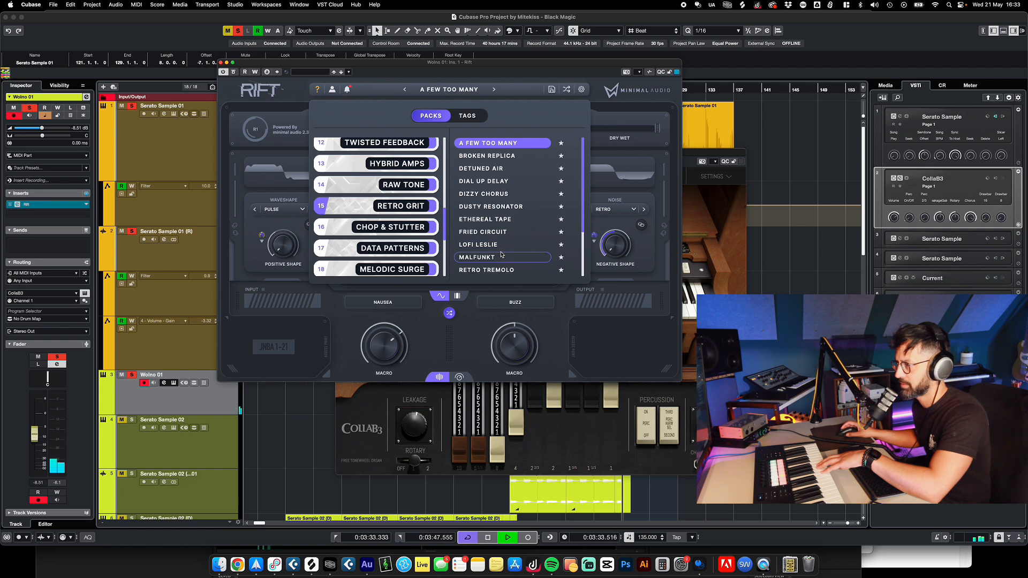
click(490, 271)
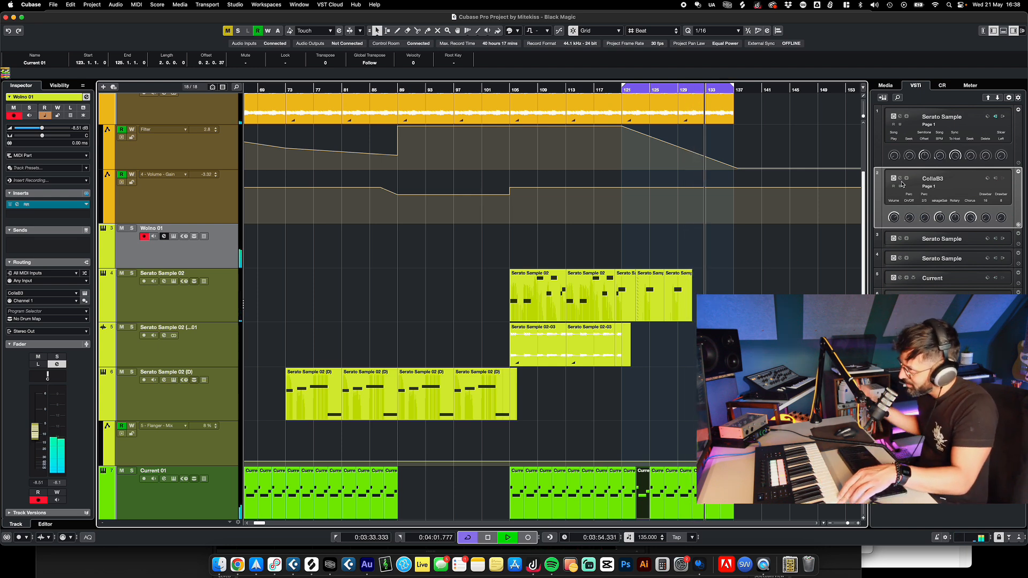
- Stop playback and insert the retrospectively captured organ performance onto the Wolno 01 track
key(space)
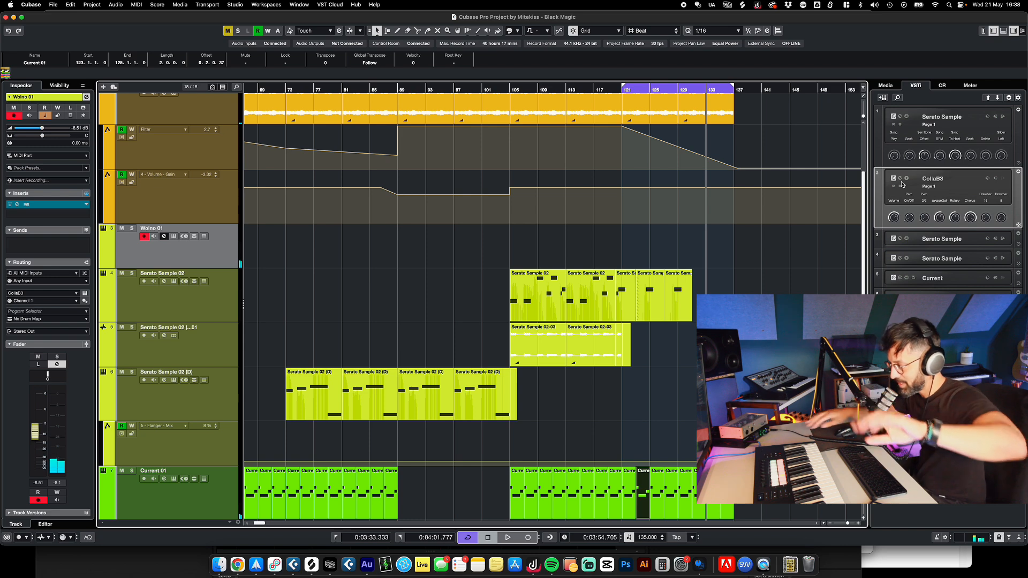
key(shift+KP_Multiply)
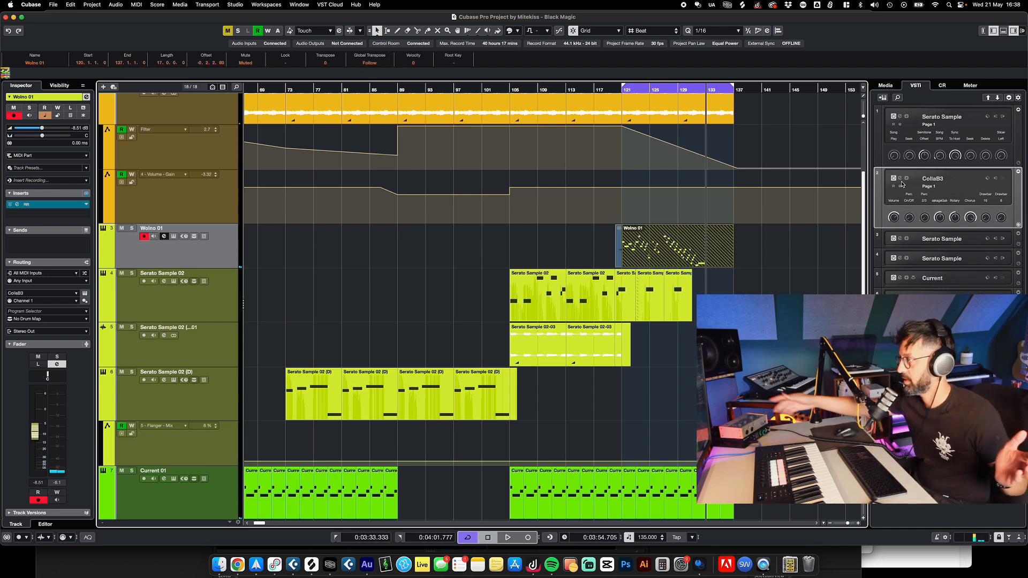
click(682, 316)
click(684, 337)
- Delete the short Wolno 01 part that lies before bar 121
scroll(697, 254, up, 5)
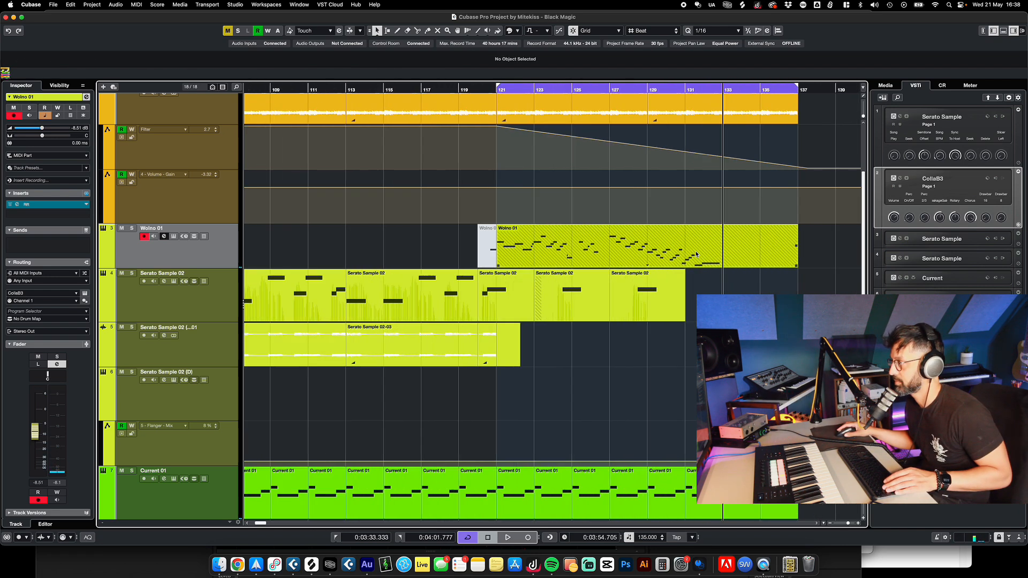
scroll(697, 255, up, 1)
click(442, 250)
key(Delete)
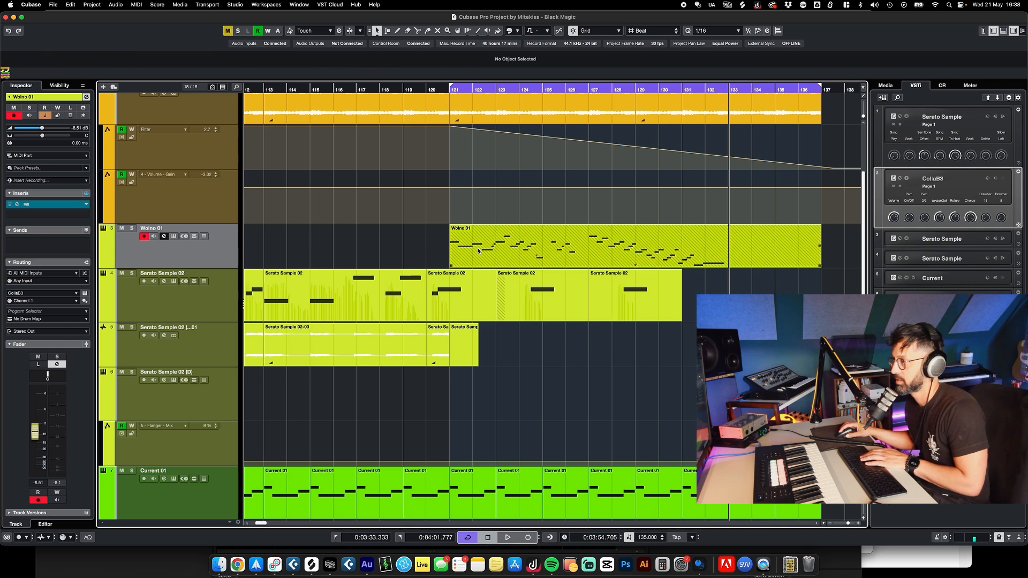
- Move the top Wolno 01 part to bar 128 and delete the muted takes stacked underneath it
drag(478, 251, 702, 245)
click(594, 249)
click(510, 255)
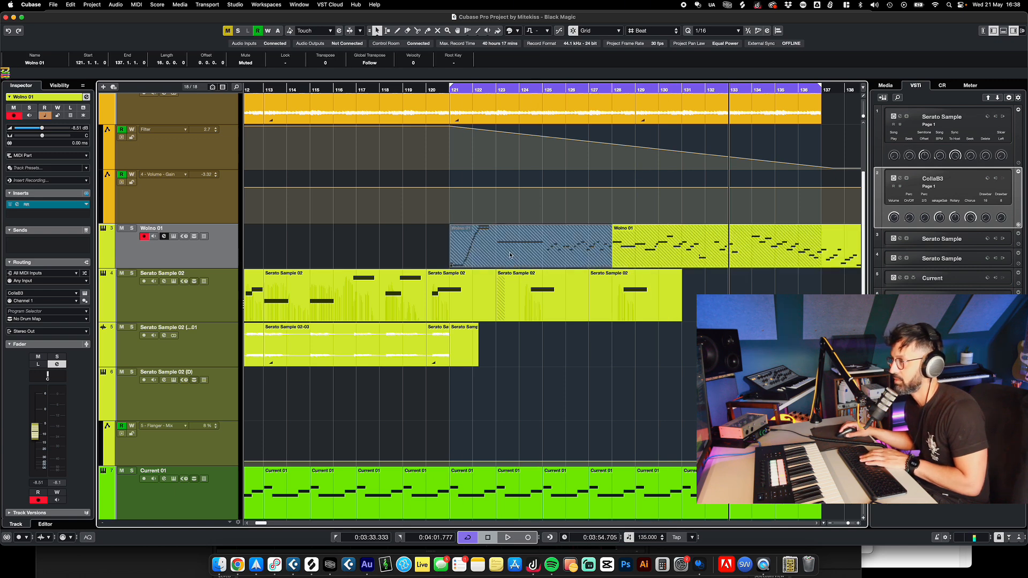
drag(510, 255, 635, 228)
drag(396, 245, 289, 241)
key(Delete)
key(Delete)
click(647, 250)
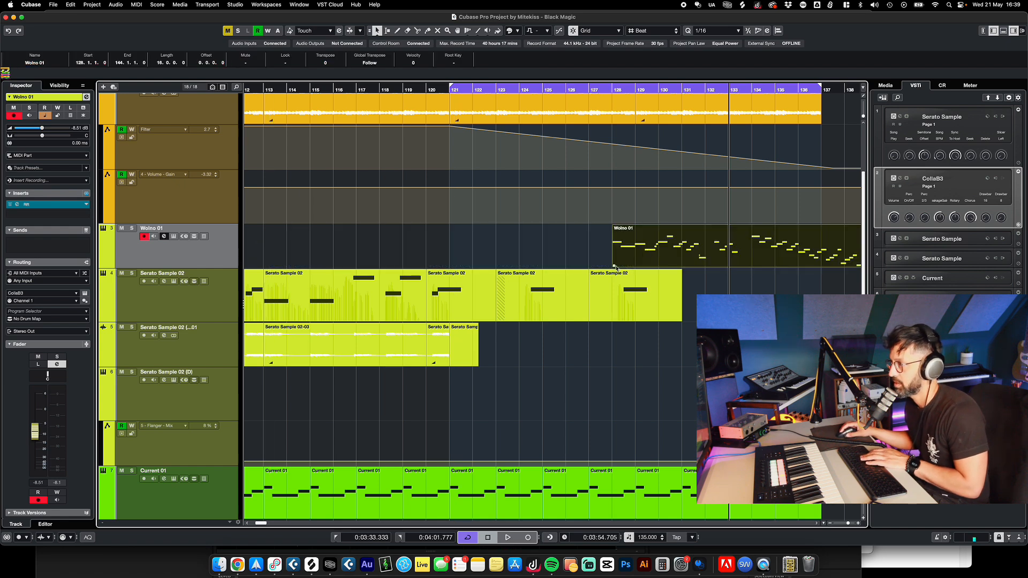
drag(614, 266, 487, 266)
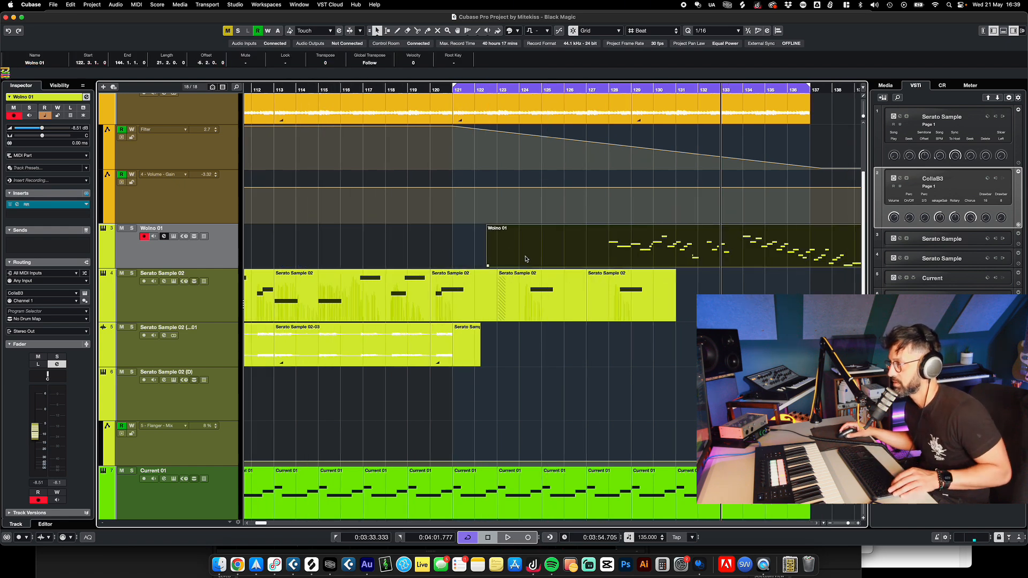
scroll(525, 259, down, 3)
key(super+z)
- Move the remaining Wolno 01 part back so it starts at bar 121
drag(580, 244, 520, 247)
scroll(501, 250, up, 4)
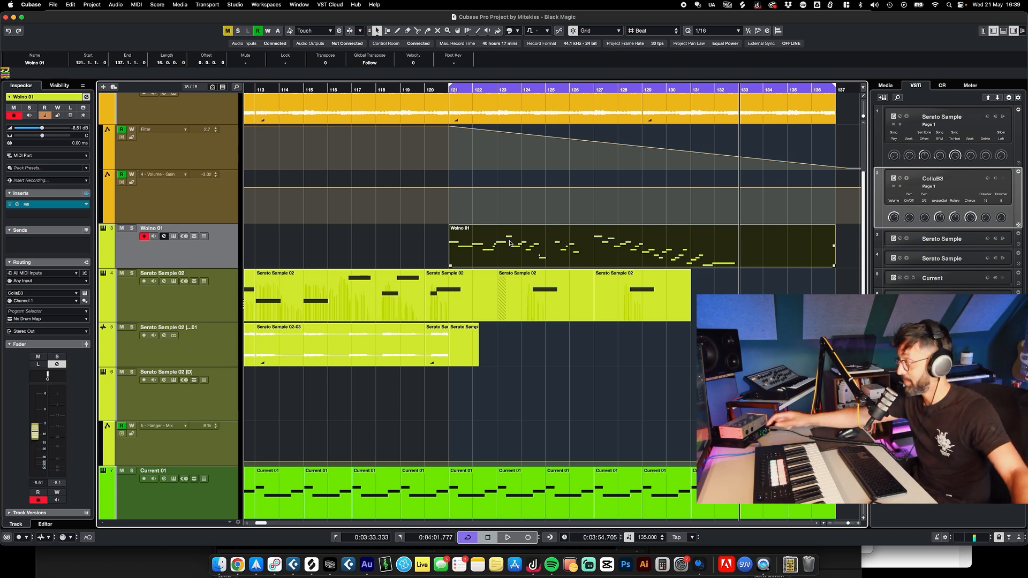
- Play the Wolno 01 part from bar 127, trim its start to bar 126.3, and stop playback
click(598, 90)
key(space)
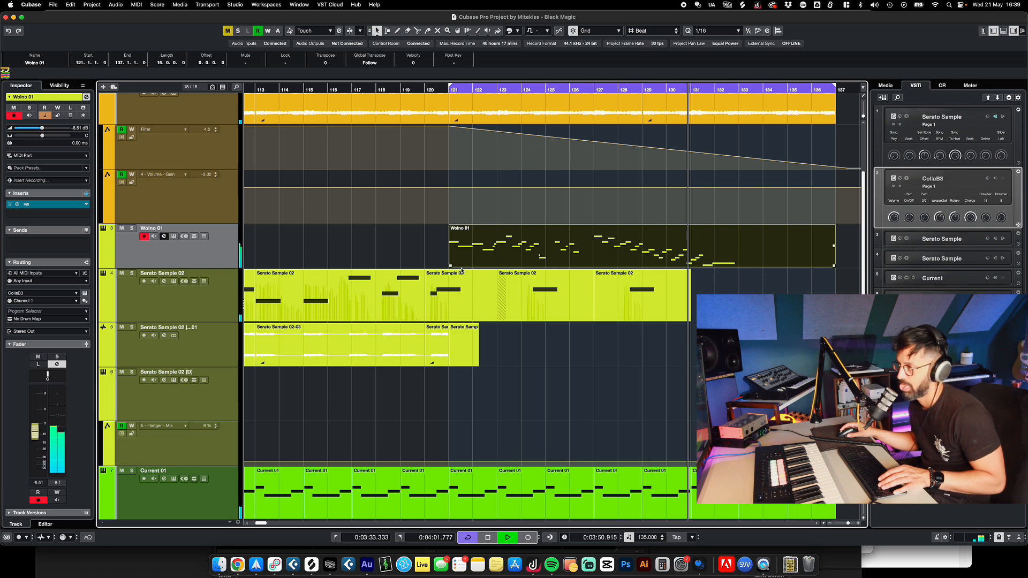
drag(450, 266, 584, 265)
key(space)
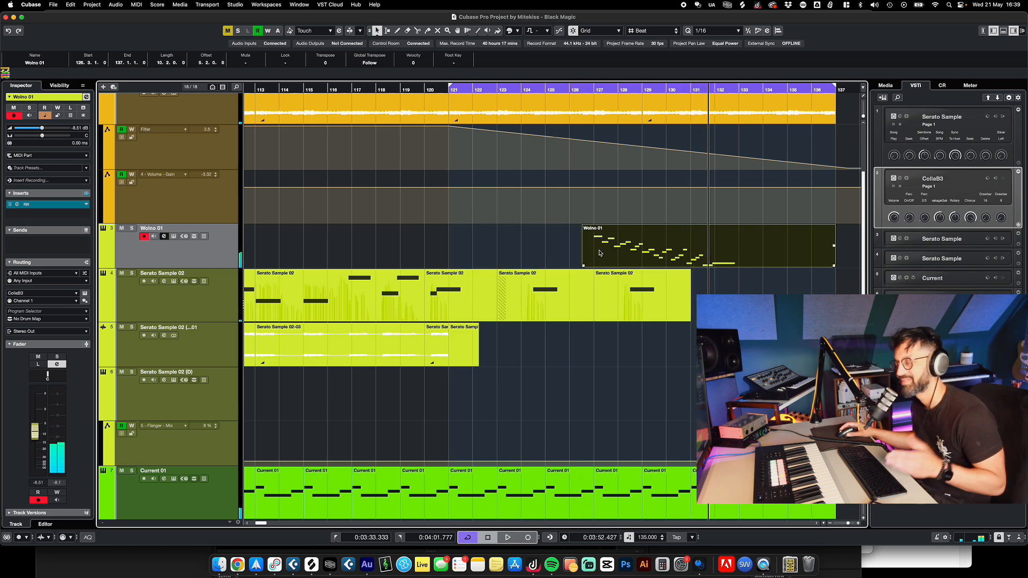
- Examine the trimmed Wolno 01 part's notes in the Key Editor, moving back toward bar 128, and close the editor
double_click(627, 242)
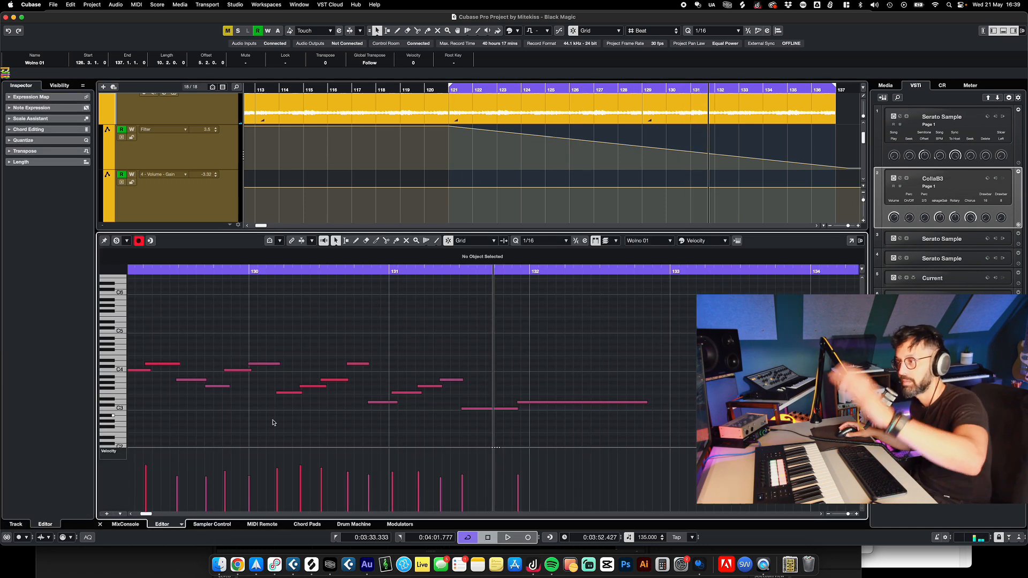
scroll(276, 339, left, 5)
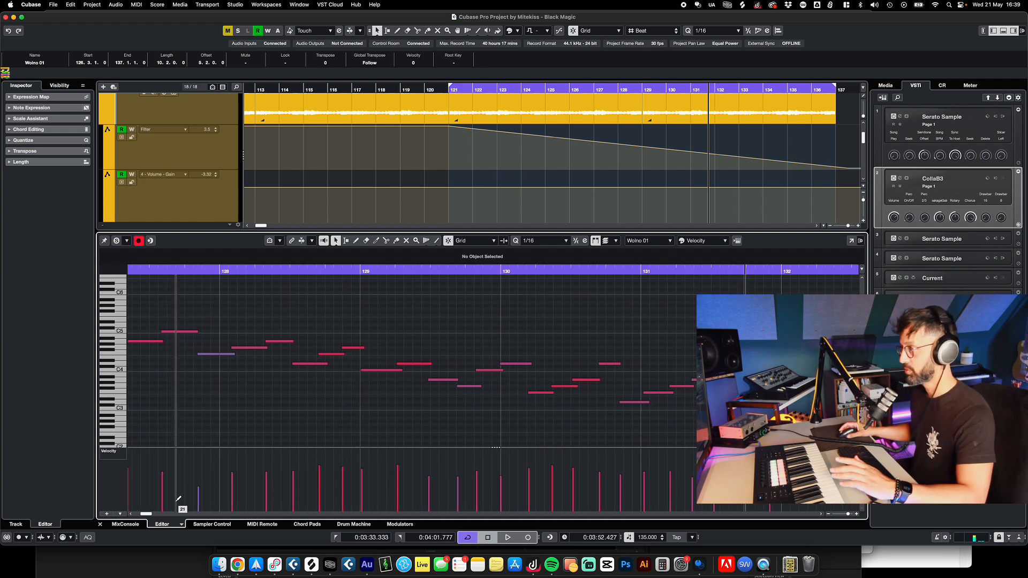
click(100, 524)
- Switch to Tracklib to look at the library's songs and return to the Cubase project
click(330, 564)
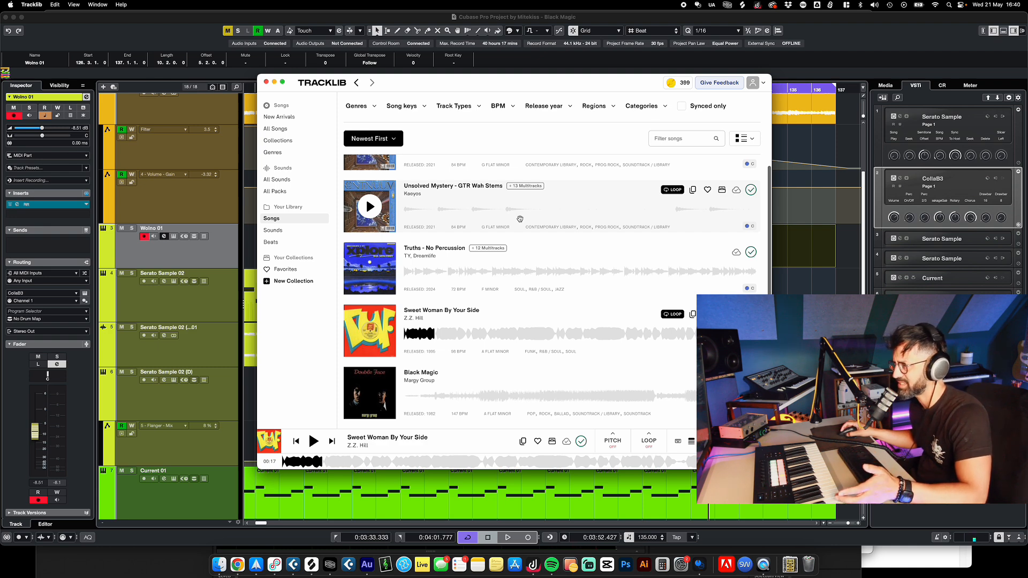
click(813, 343)
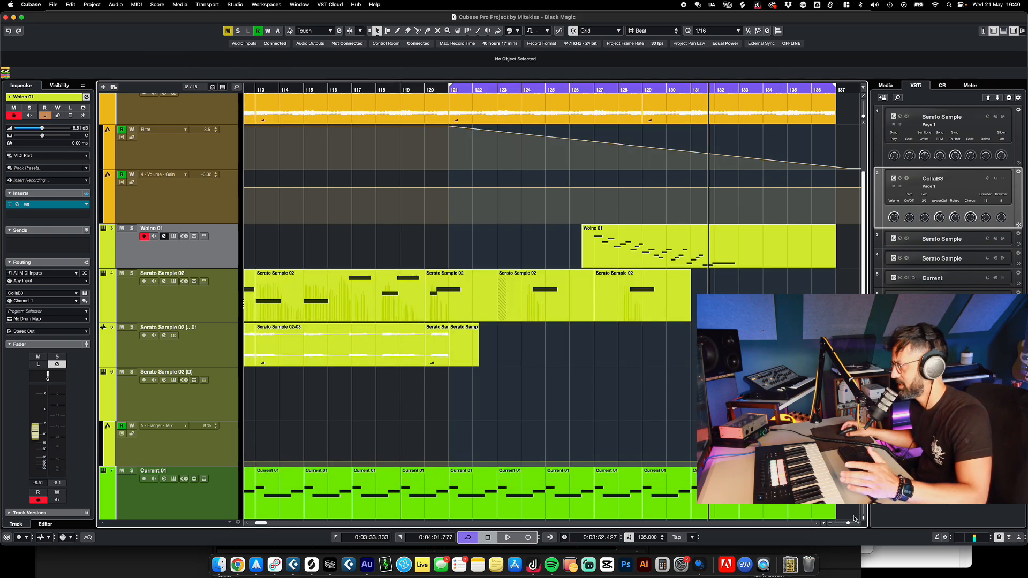
- Zoom the project out to the full arrangement, shrink the tracks so all of them fit, and review the song's structure
drag(849, 525, 844, 524)
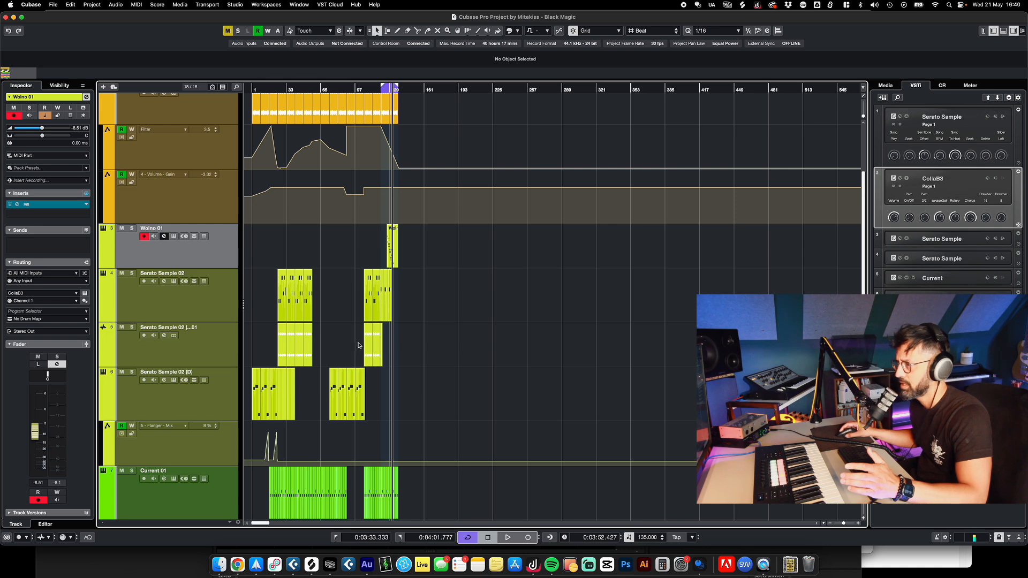
scroll(358, 346, up, 3)
scroll(359, 345, down, 12)
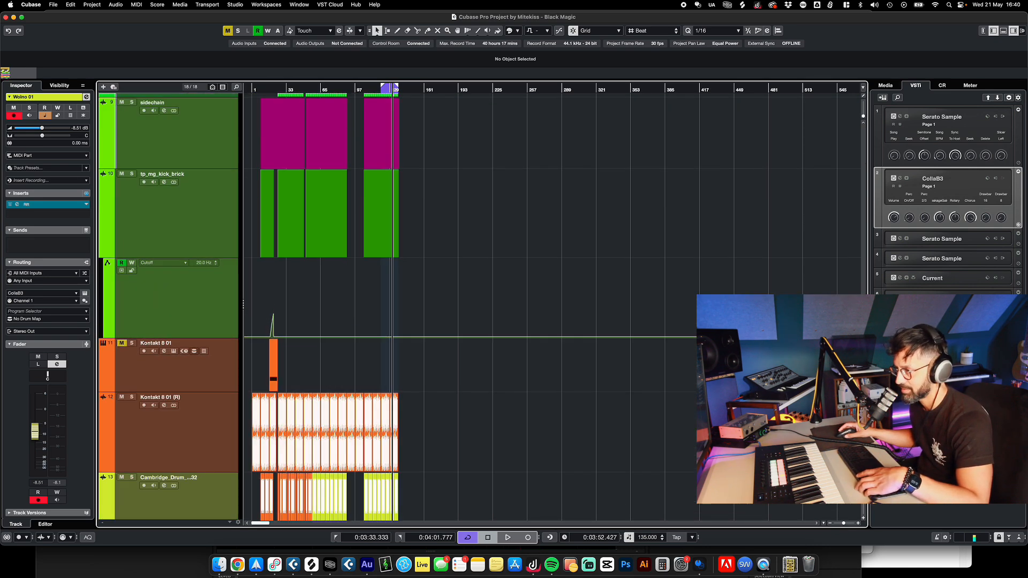
scroll(862, 503, down, 3)
key(shift+g)
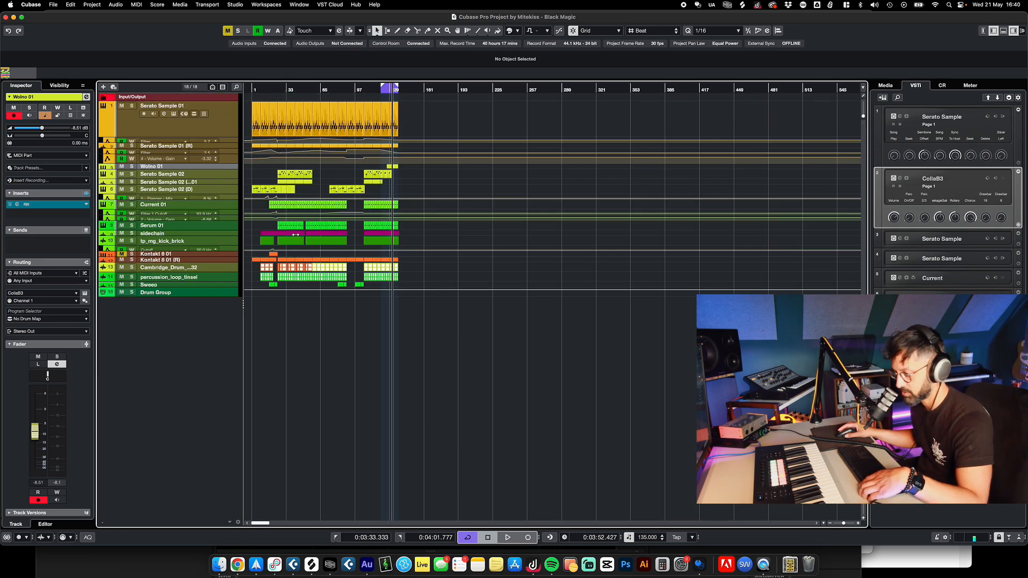
scroll(314, 235, up, 3)
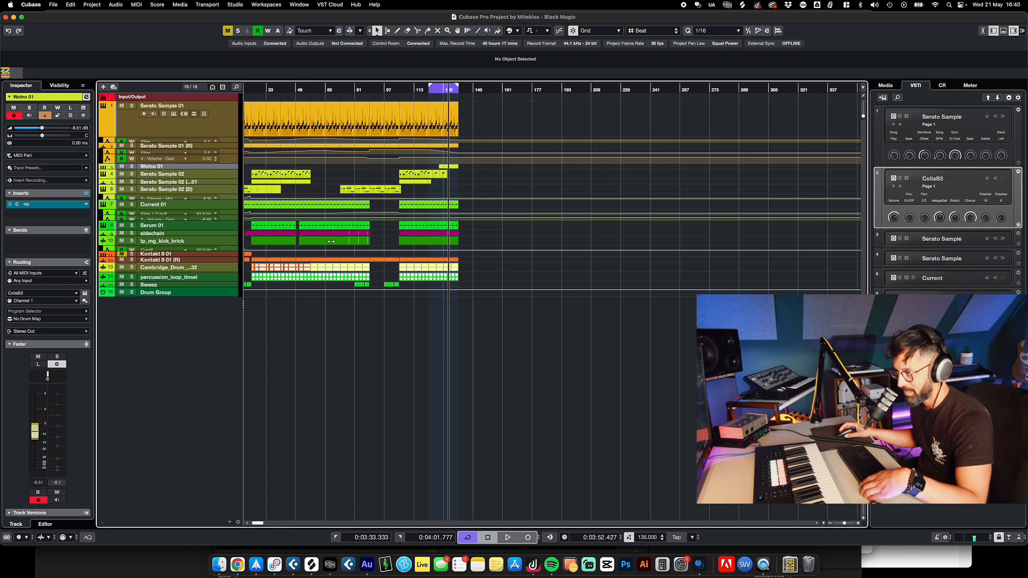
scroll(331, 241, left, 3)
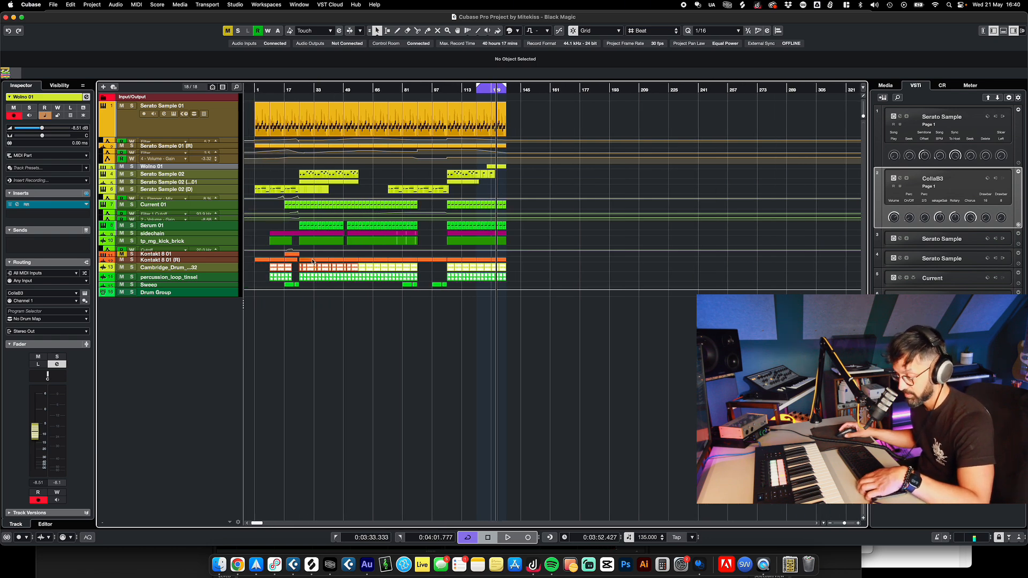
scroll(312, 261, up, 1)
scroll(314, 261, up, 1)
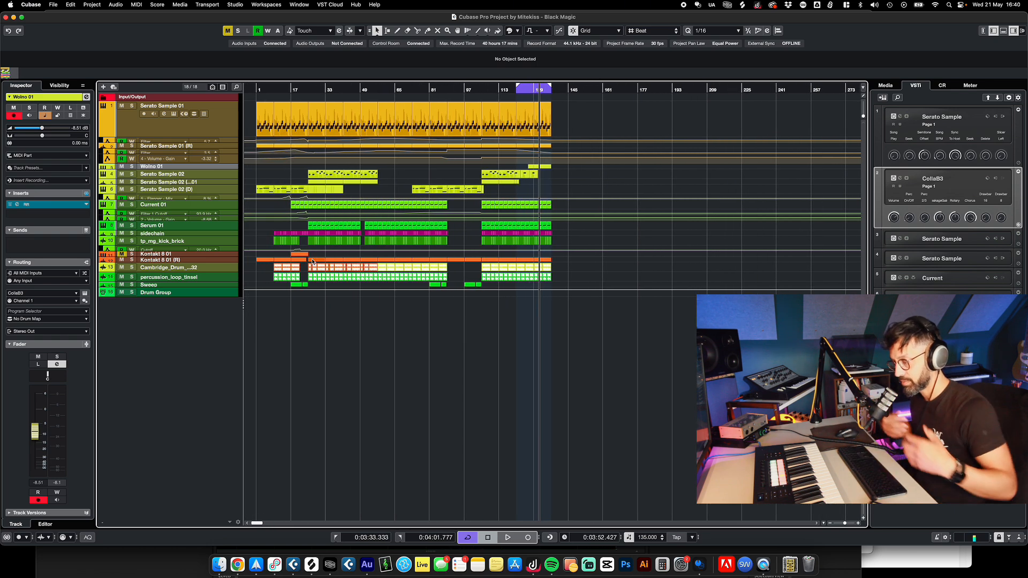
scroll(321, 260, up, 2)
scroll(383, 255, down, 2)
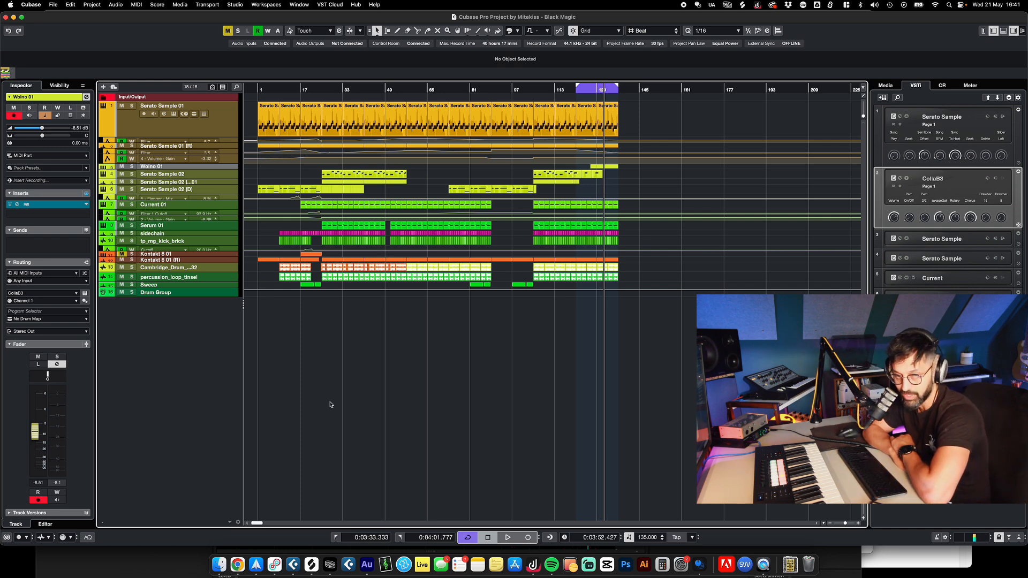
- Bring Tracklib to the front again to show the Songs library containing the sampled tracks
click(330, 565)
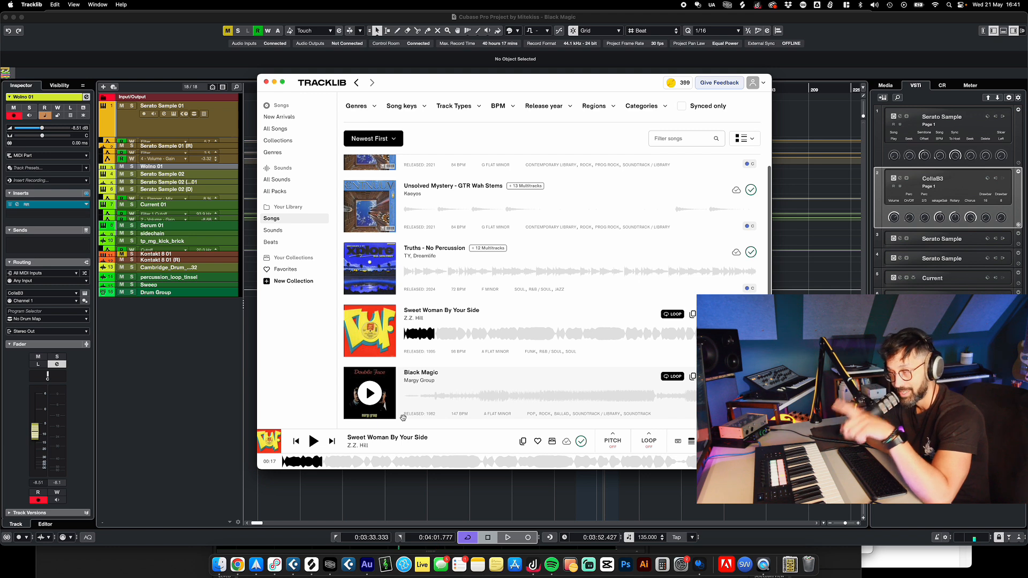